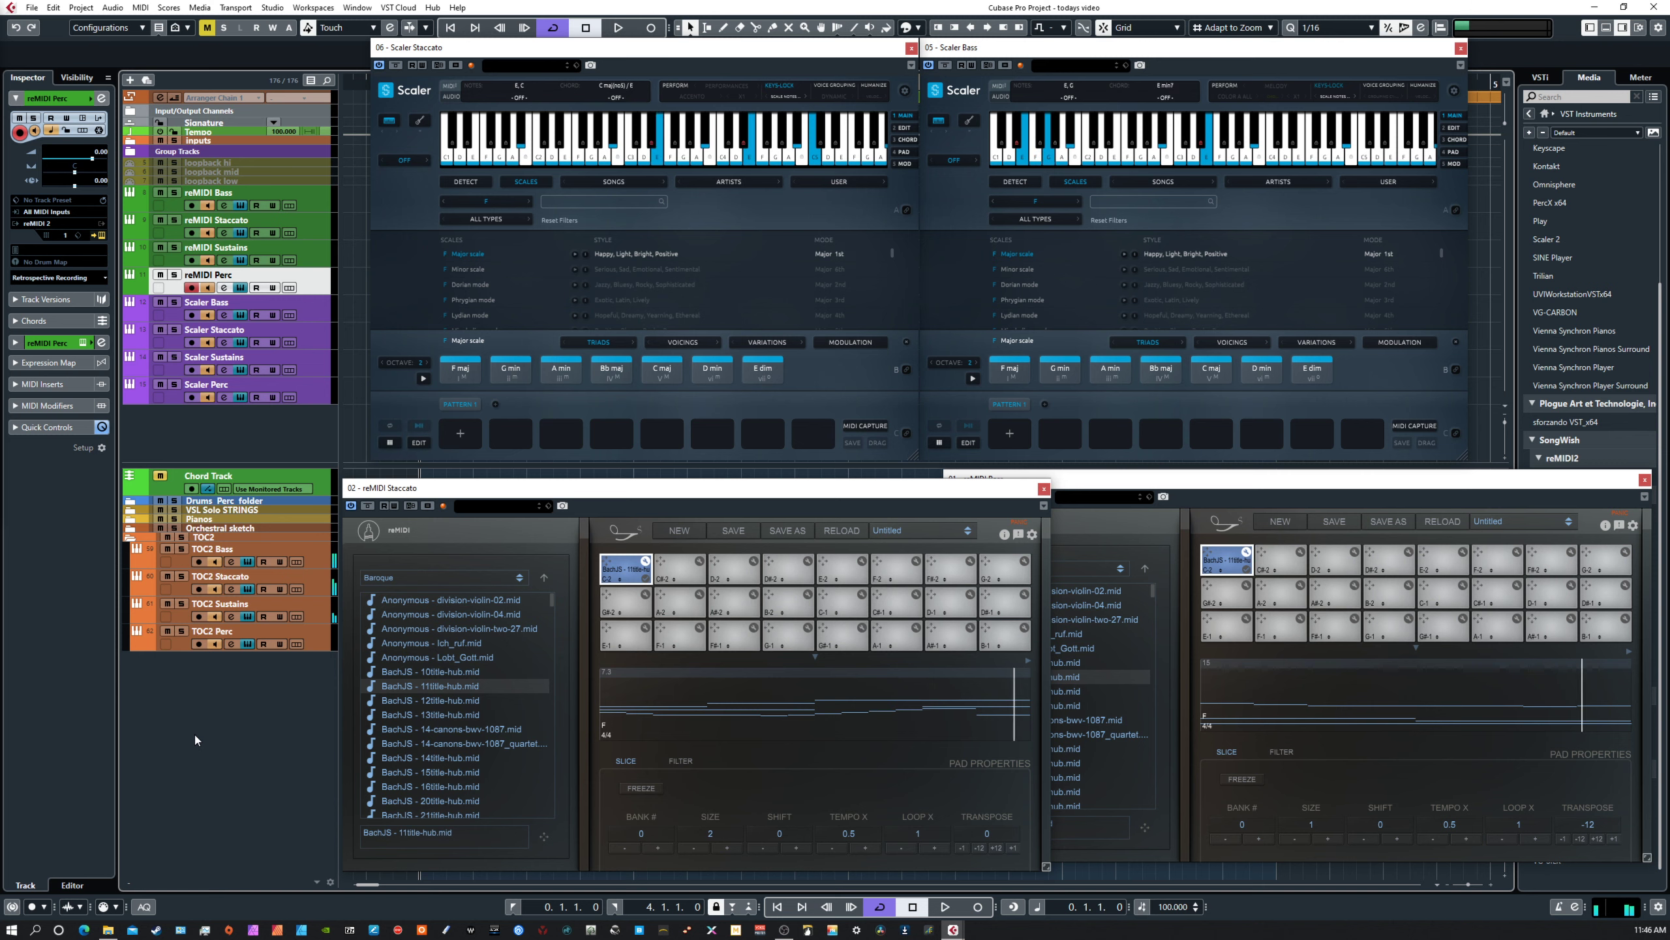
Stop playback, clear the open Scaler and reMIDI windows off the arrangement, and raise the divider above the Chord Track.
key("space")
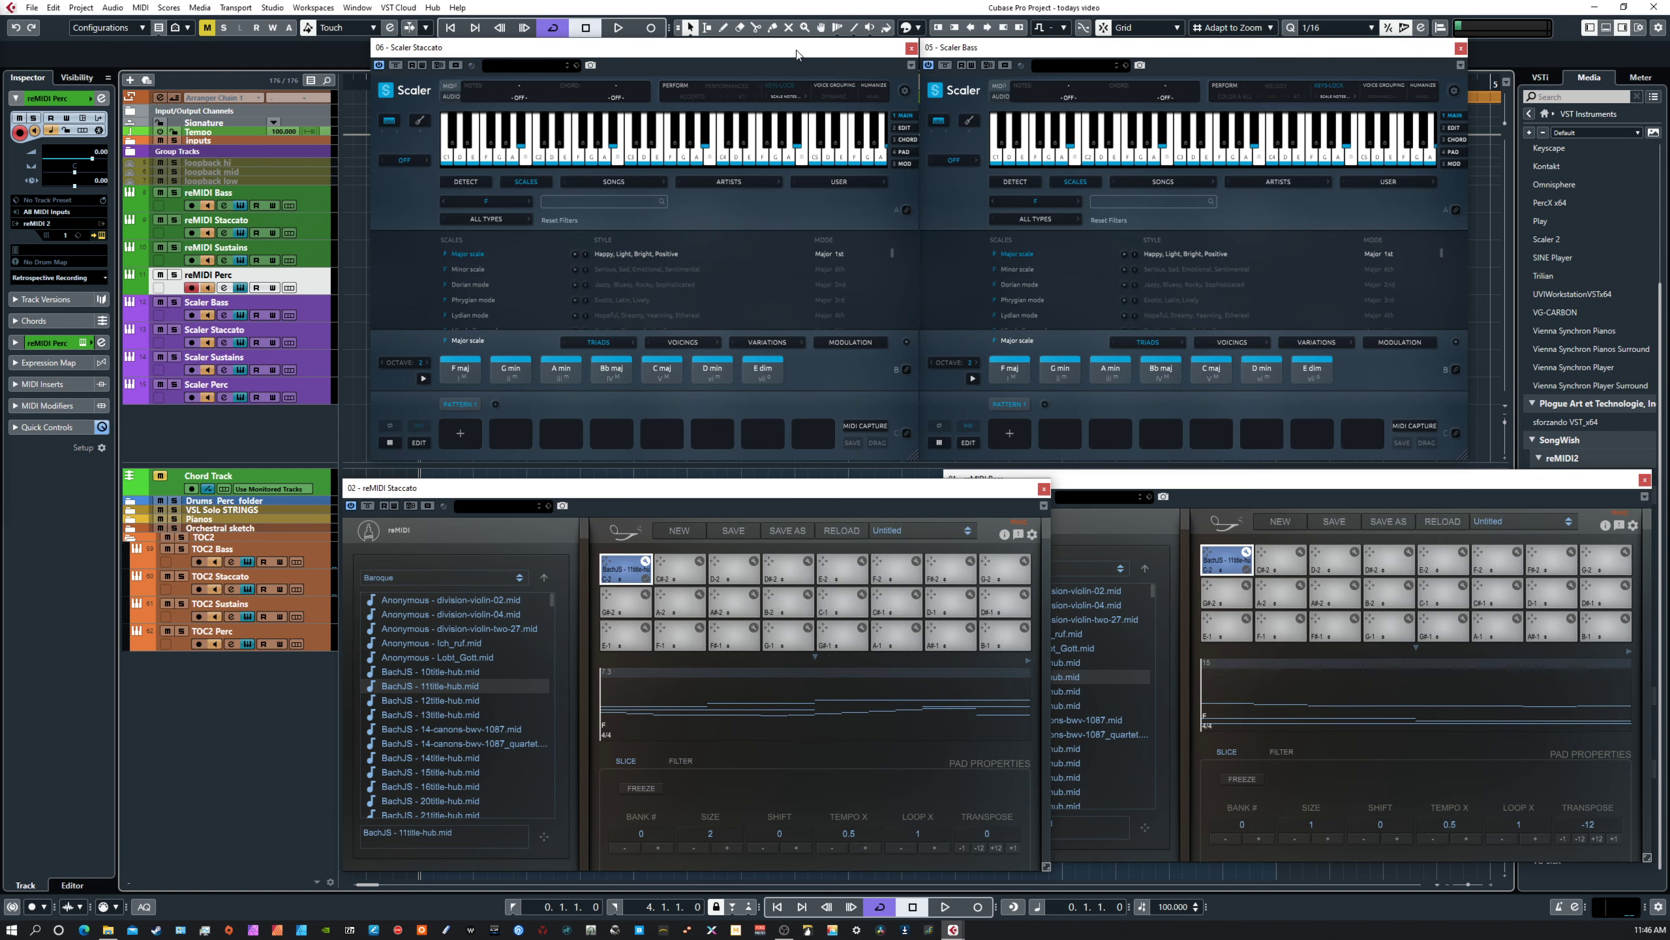
left_click_drag(791, 61, 0, 316)
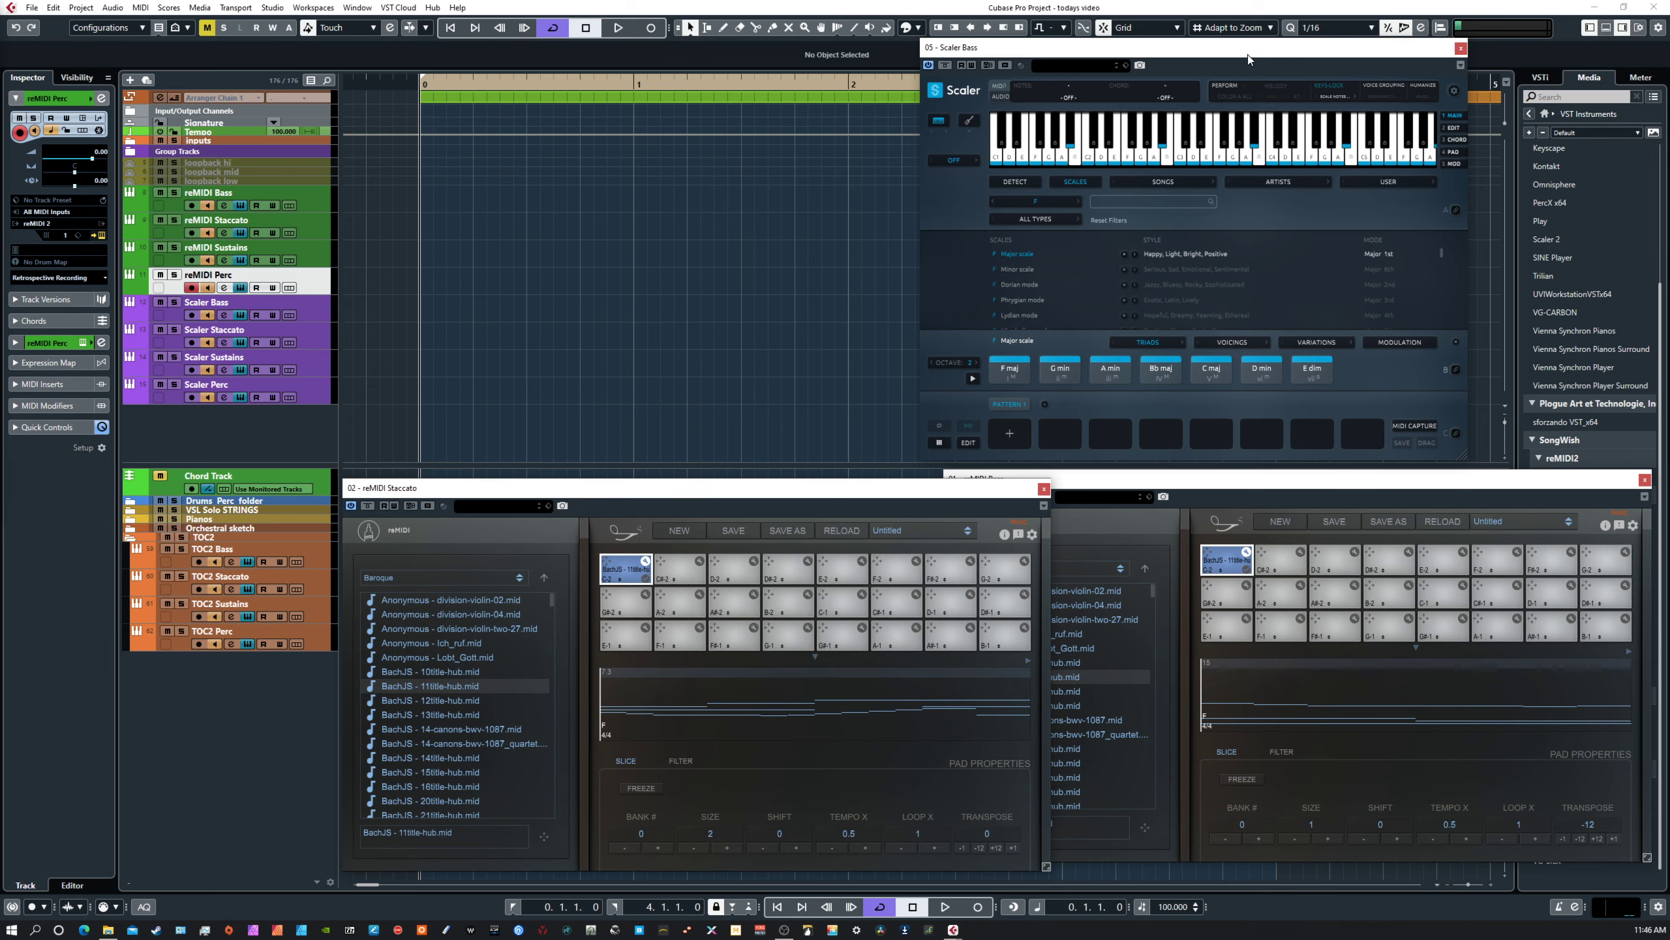
left_click_drag(1249, 59, 0, 329)
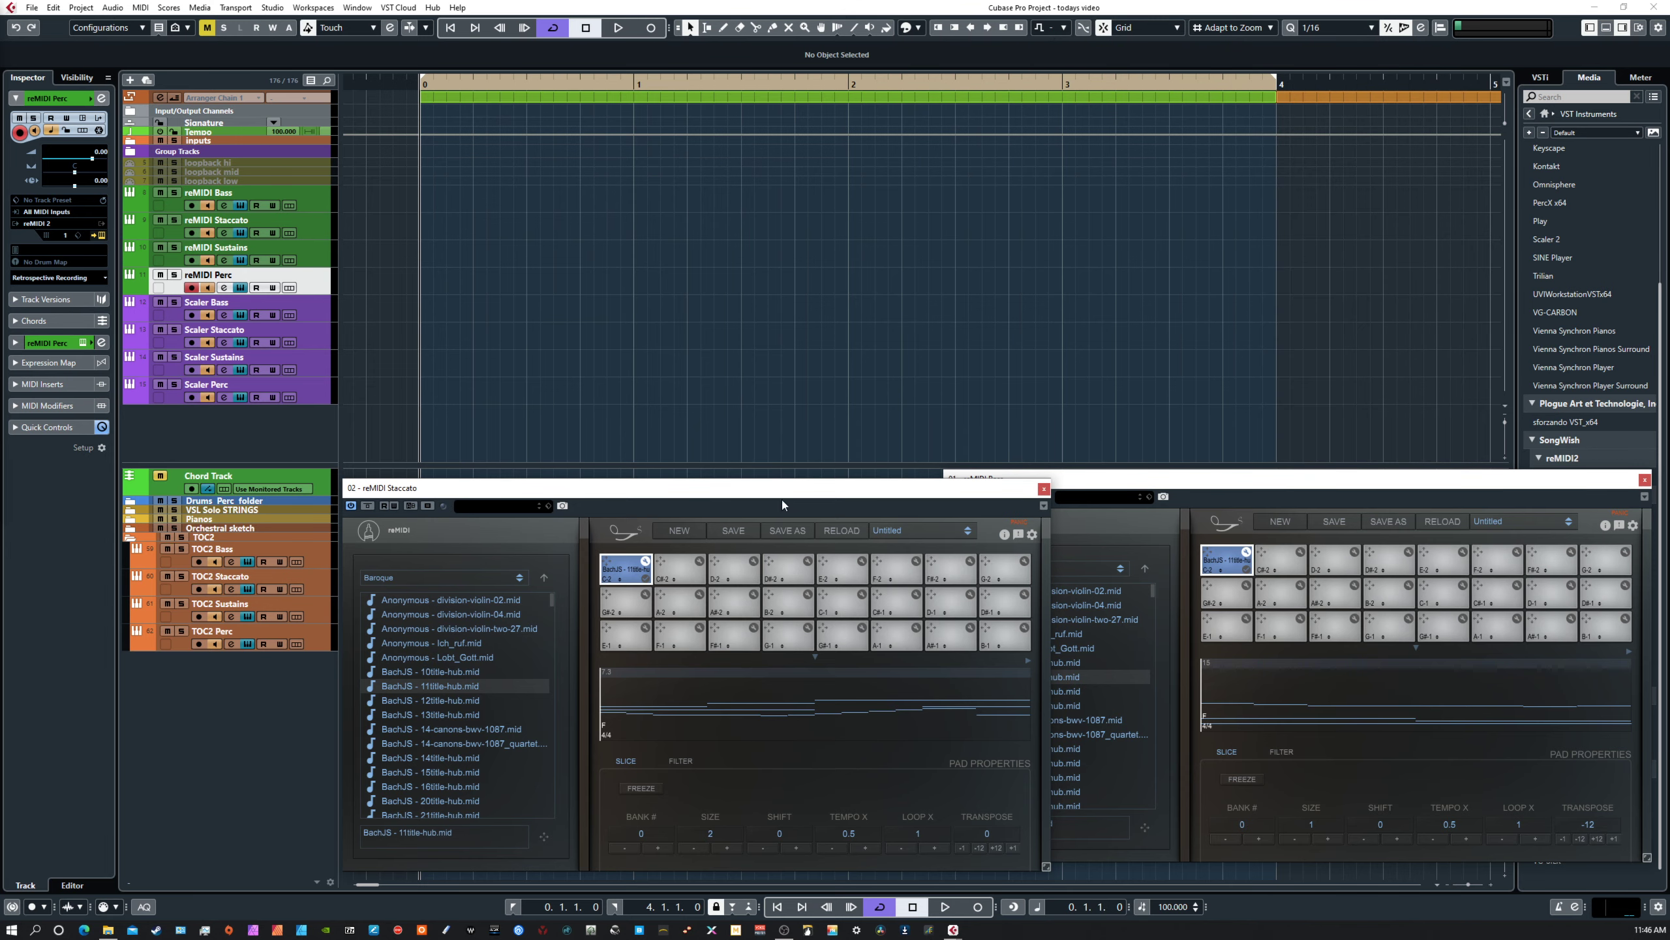
left_click_drag(788, 487, 0, 342)
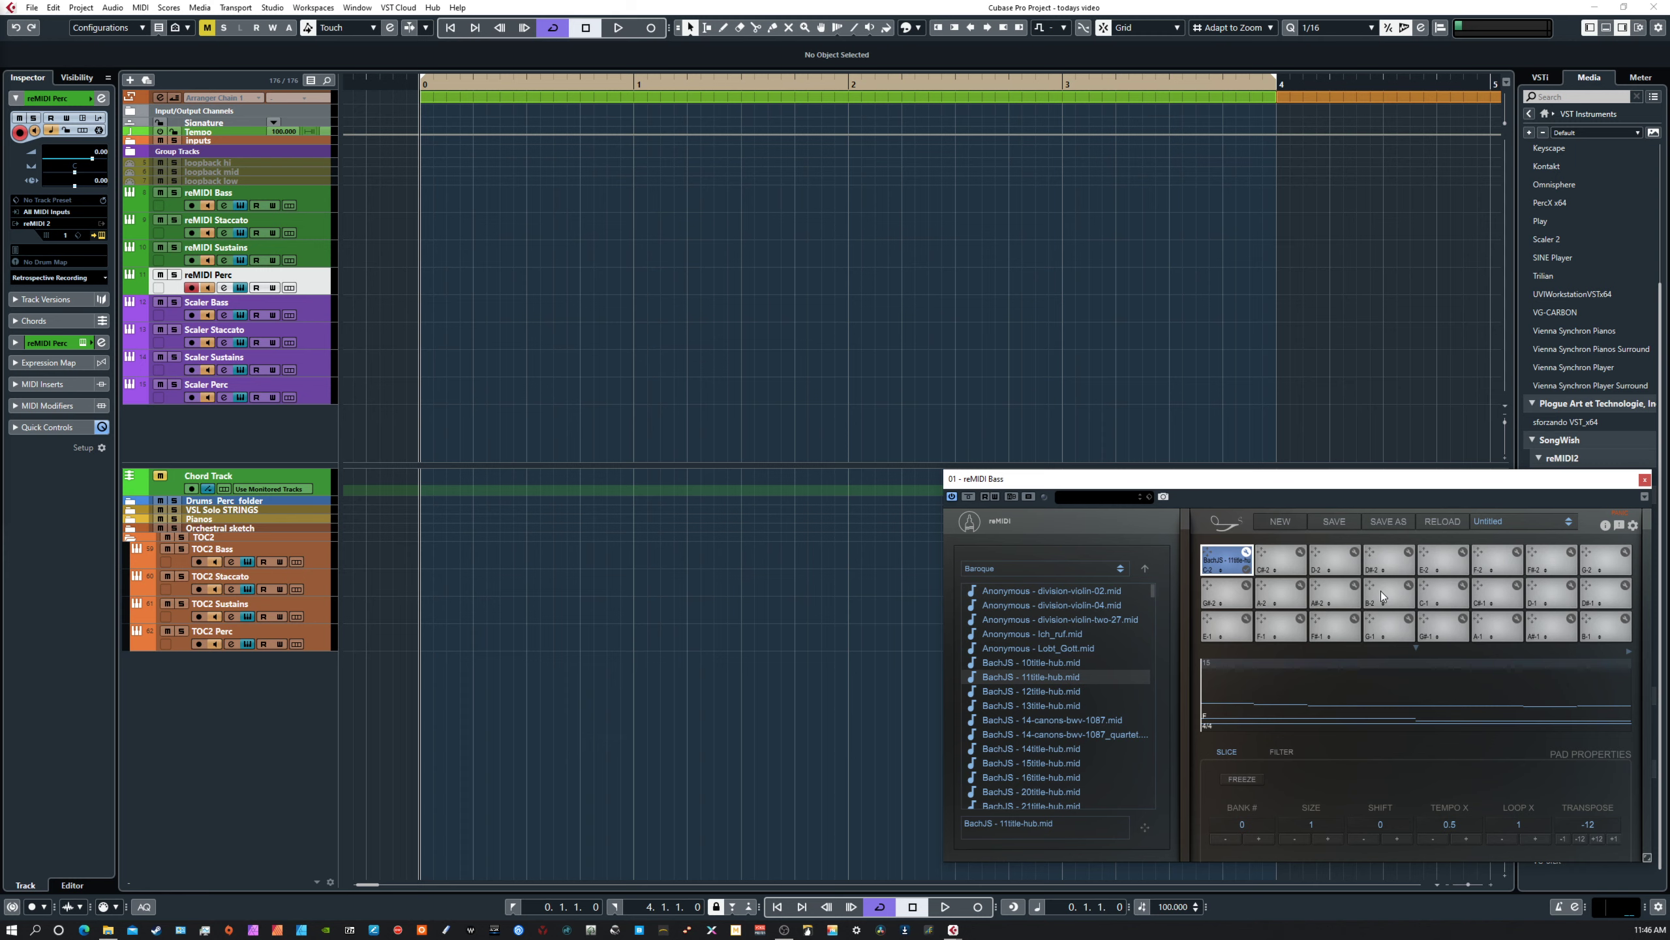
left_click_drag(1323, 482, 0, 428)
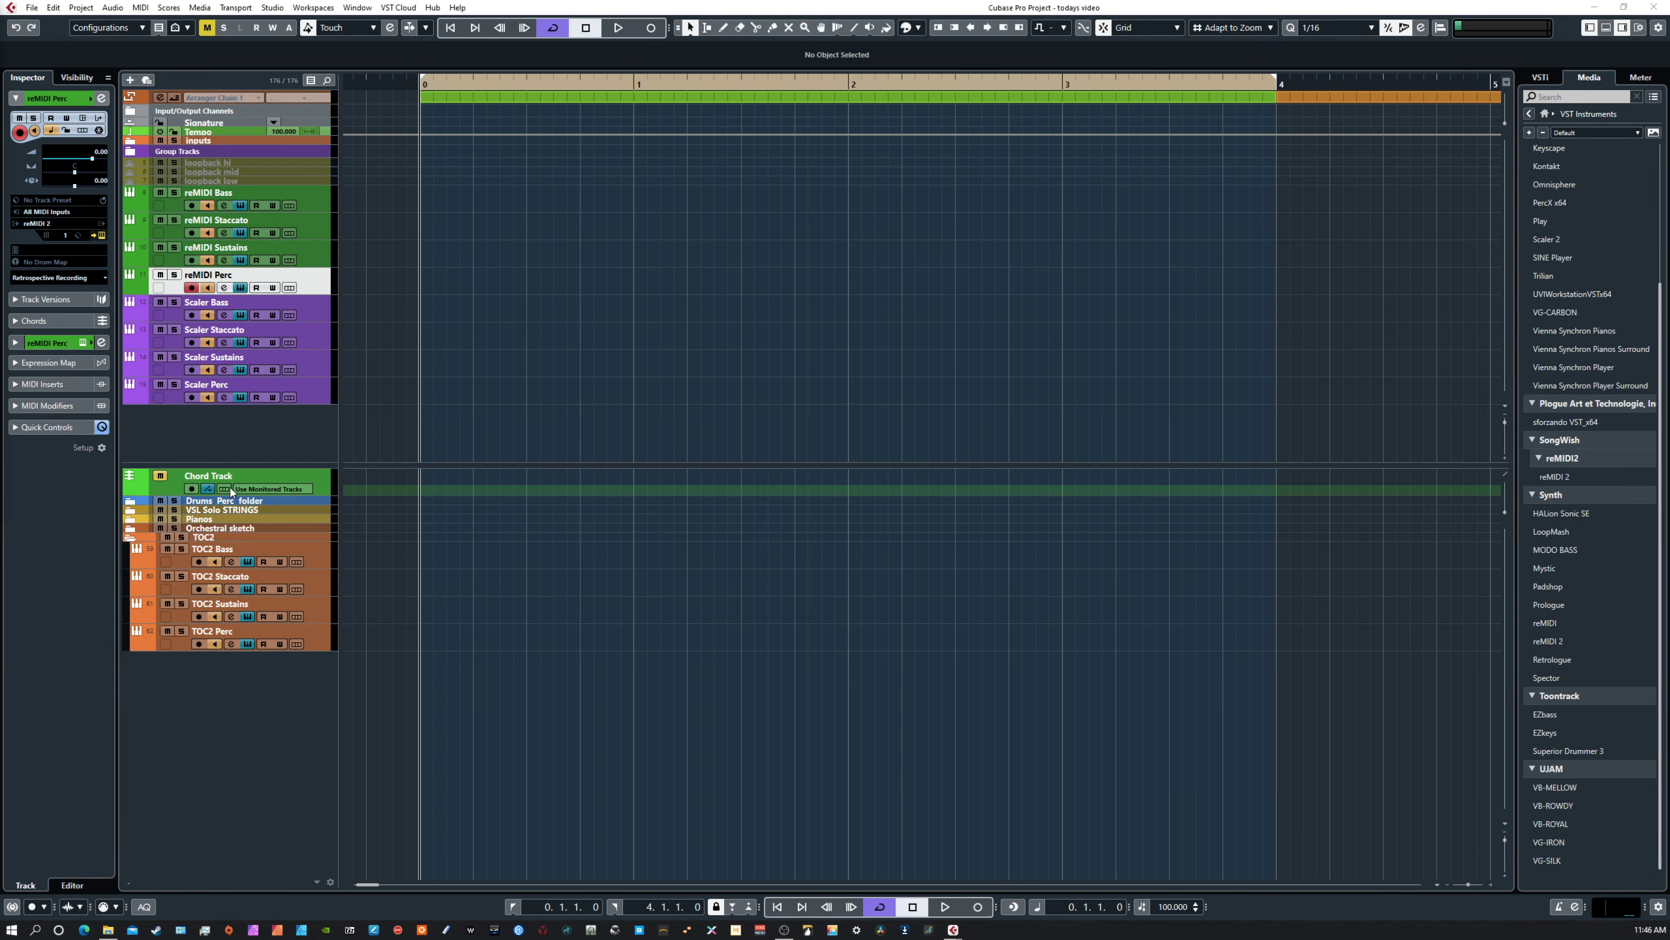
left_click_drag(238, 465, 235, 412)
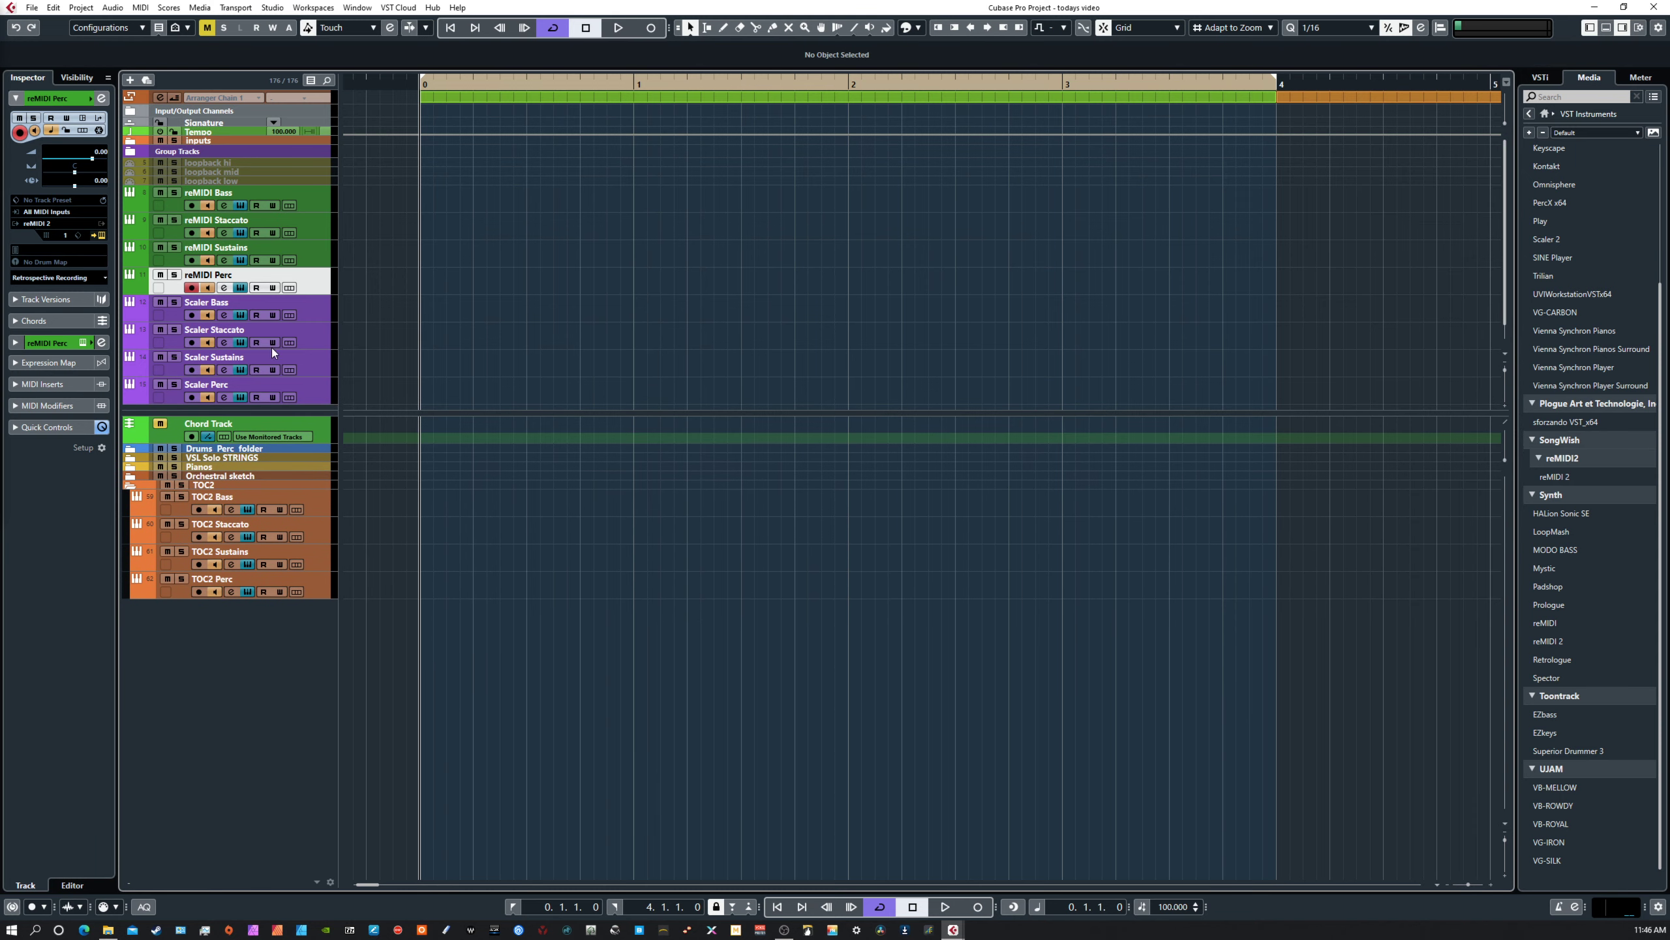
Look at the reMIDI Bass plugin as an example of the green reMIDI tracks and close its window.
left_click(316, 196)
left_click(307, 280)
left_click_drag(730, 381, 869, 282)
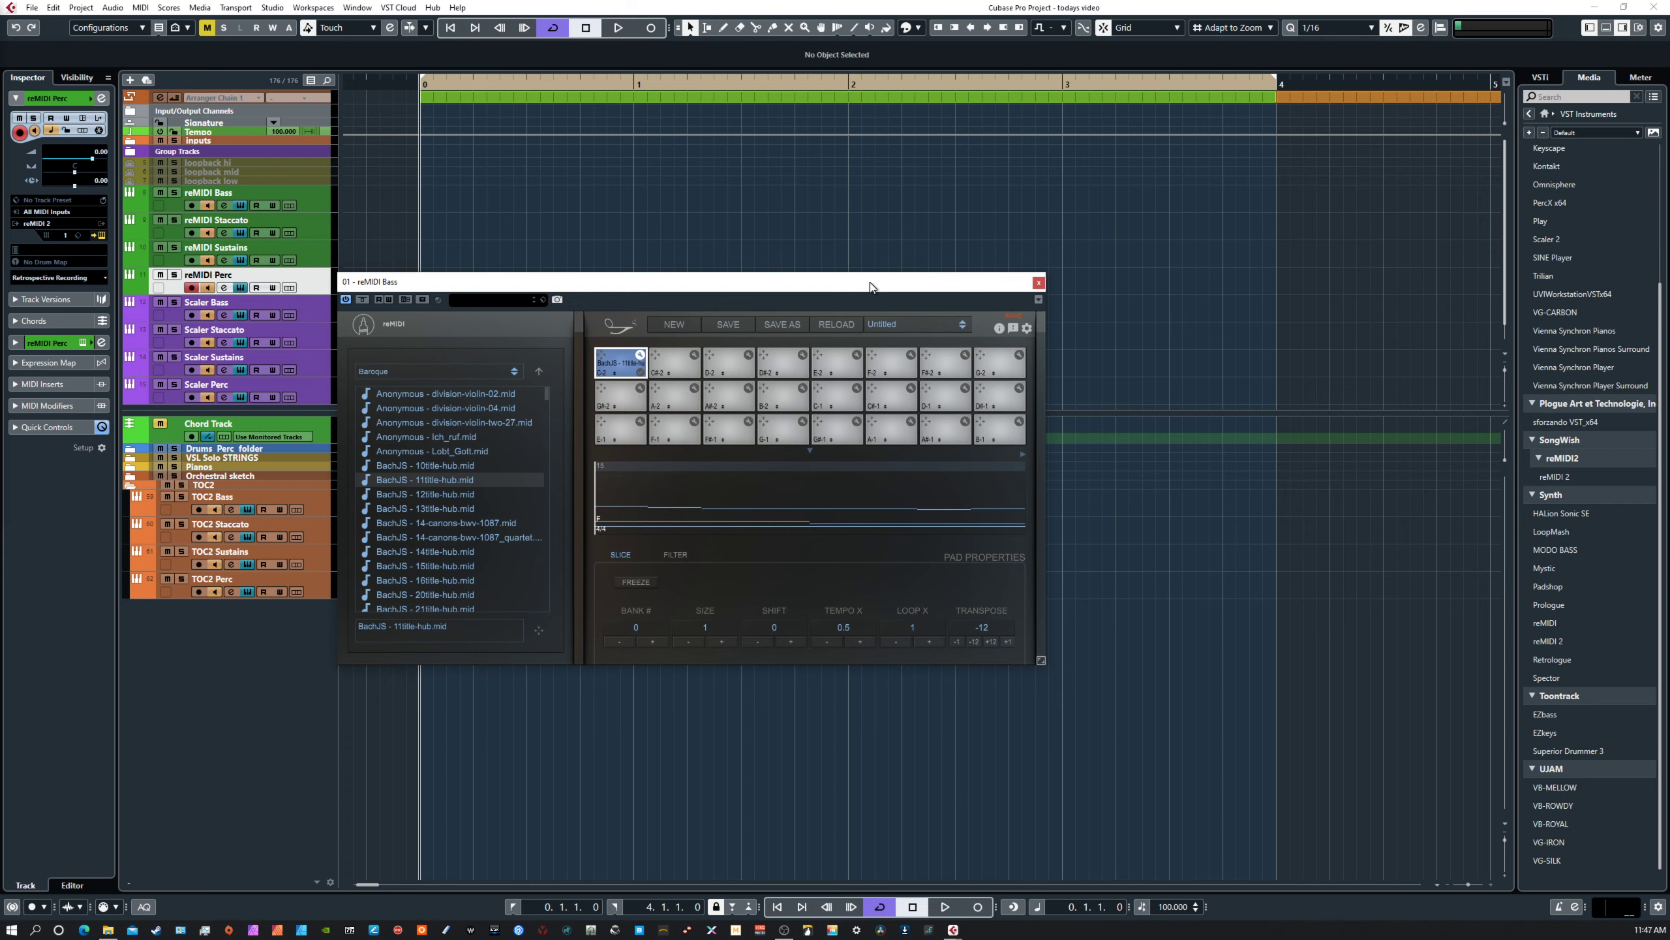
left_click(1038, 283)
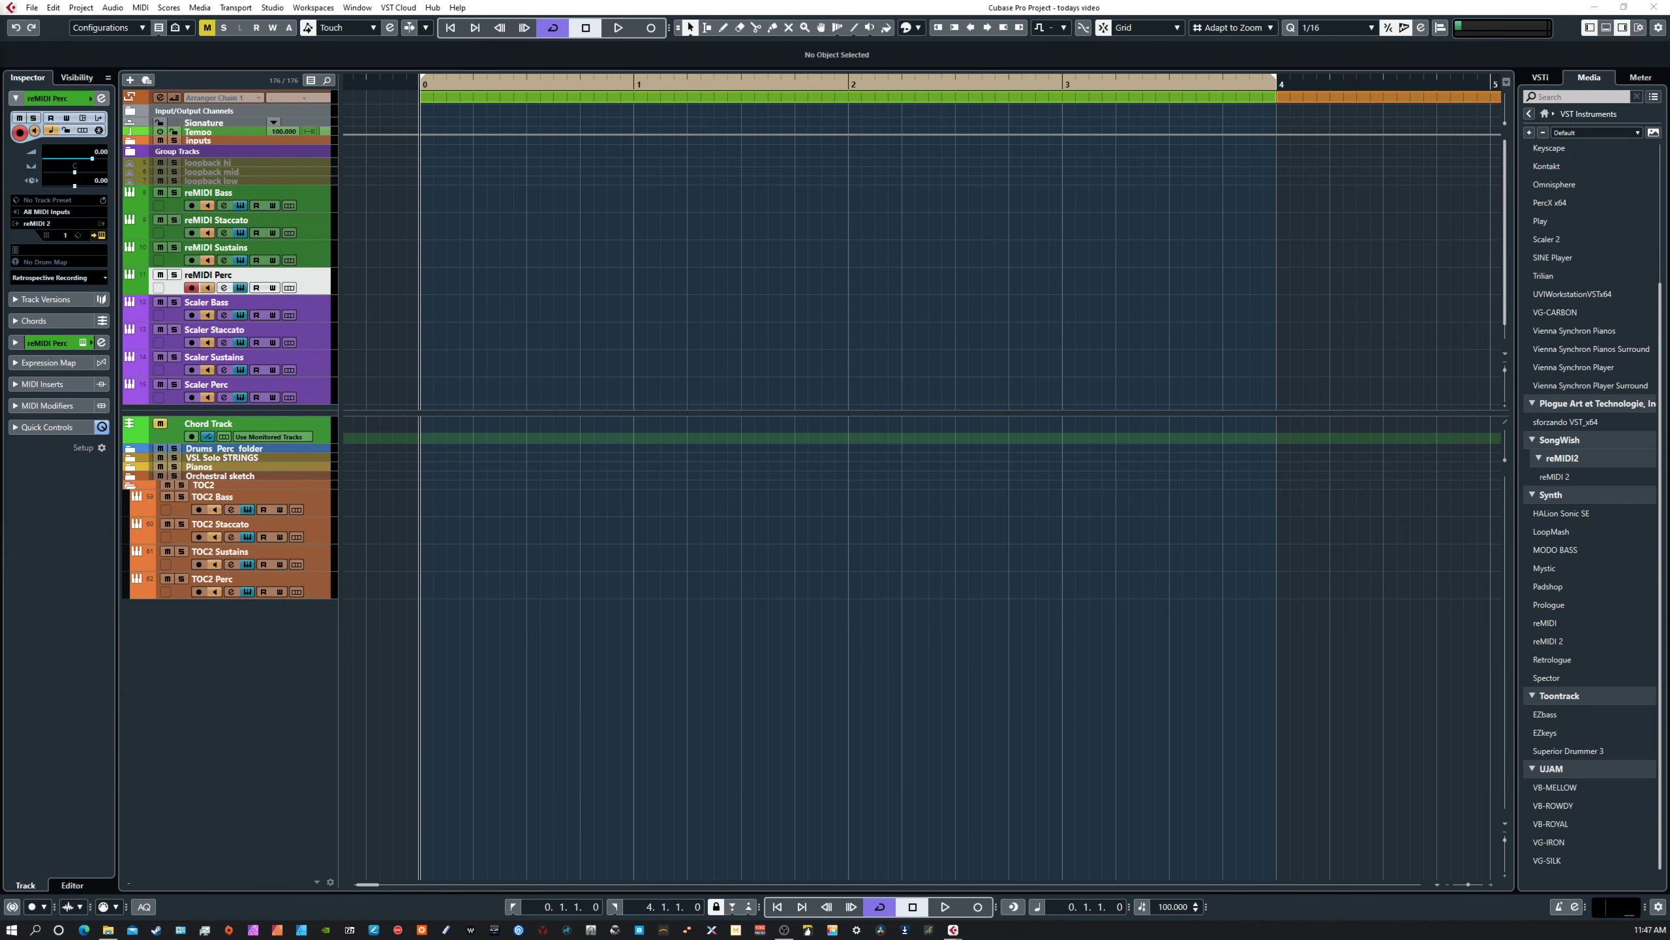
Go through the Scaler tracks from Bass to Perc, view the Scaler Bass plugin and move its window away.
left_click(310, 311)
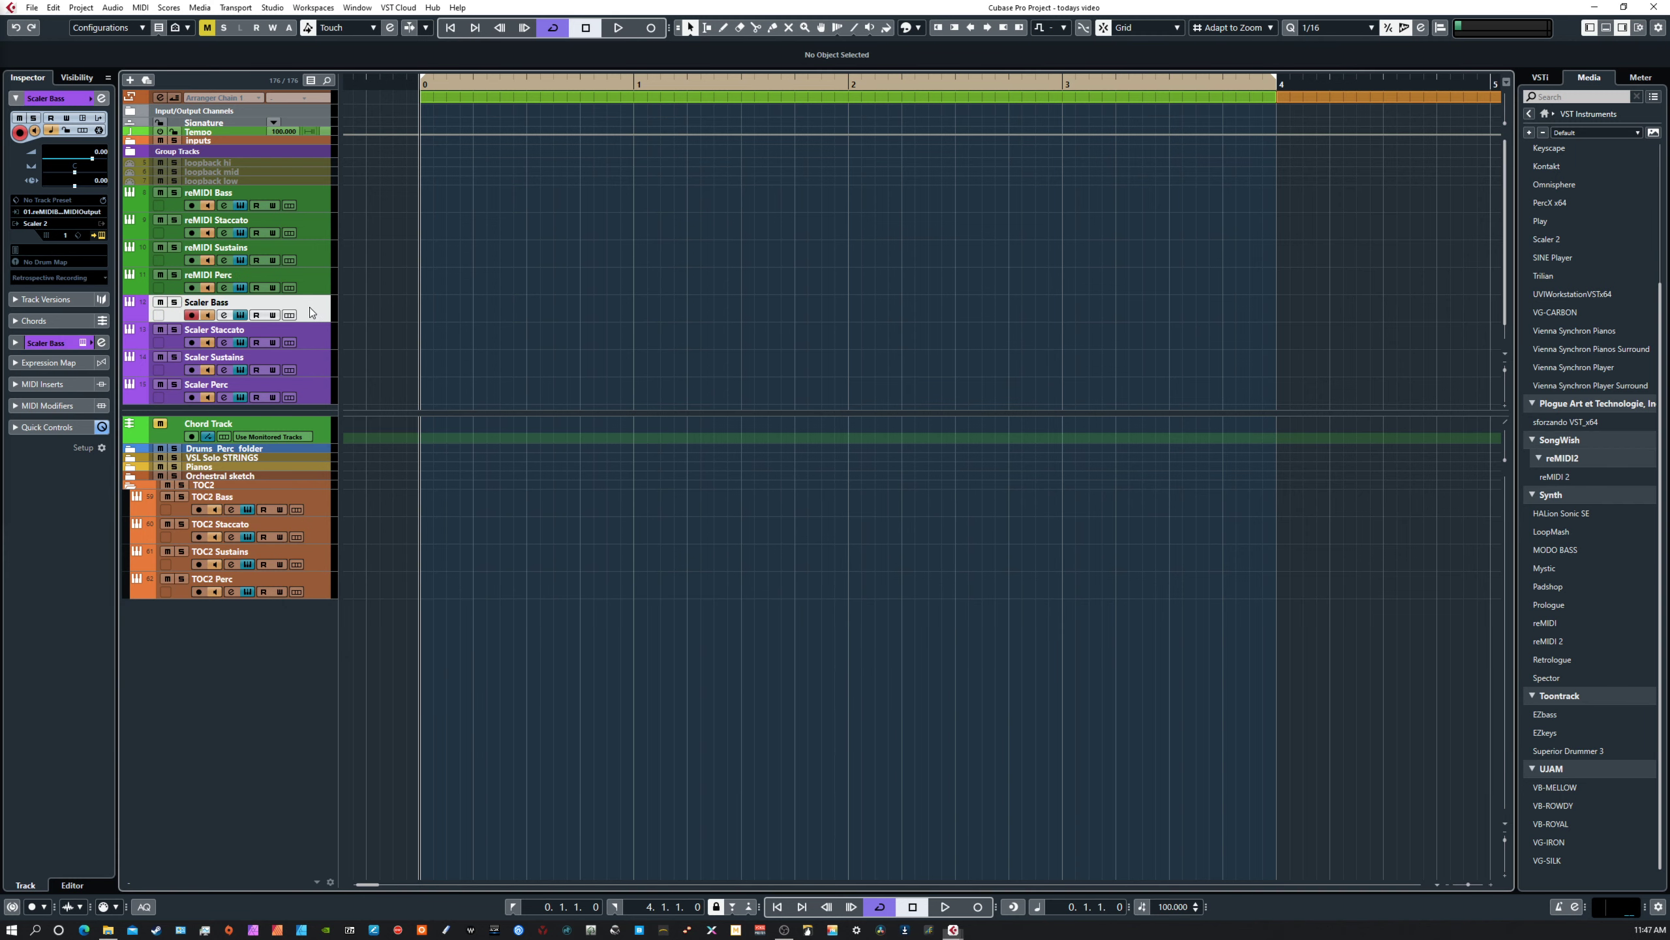
left_click(314, 392)
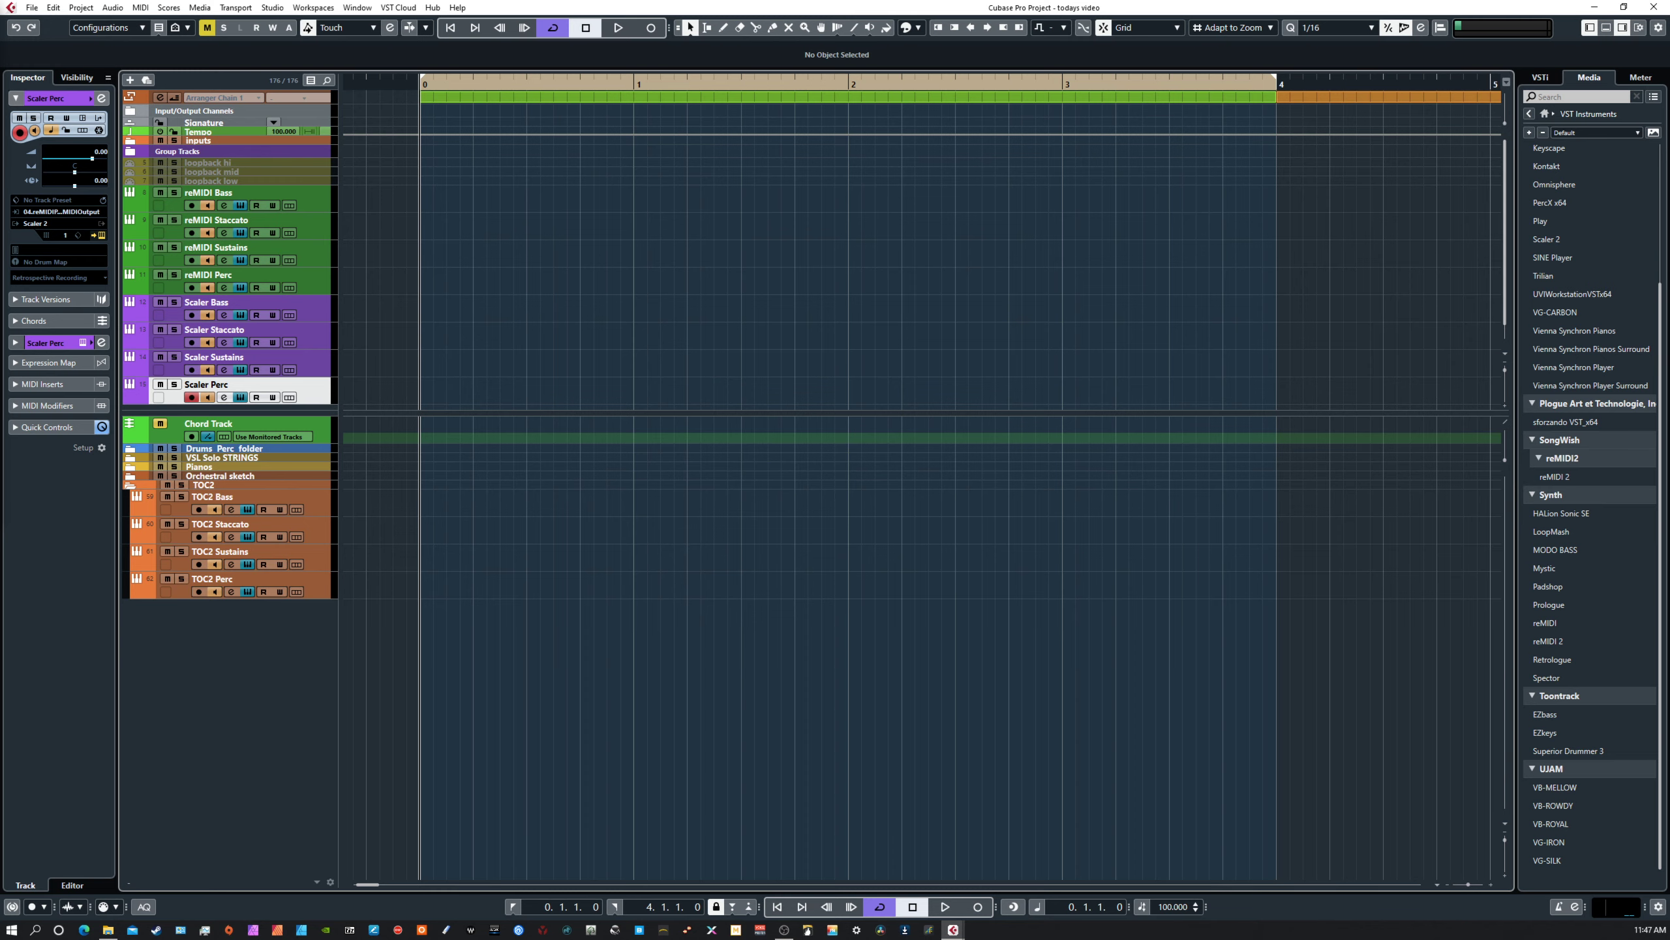
left_click_drag(0, 299, 808, 266)
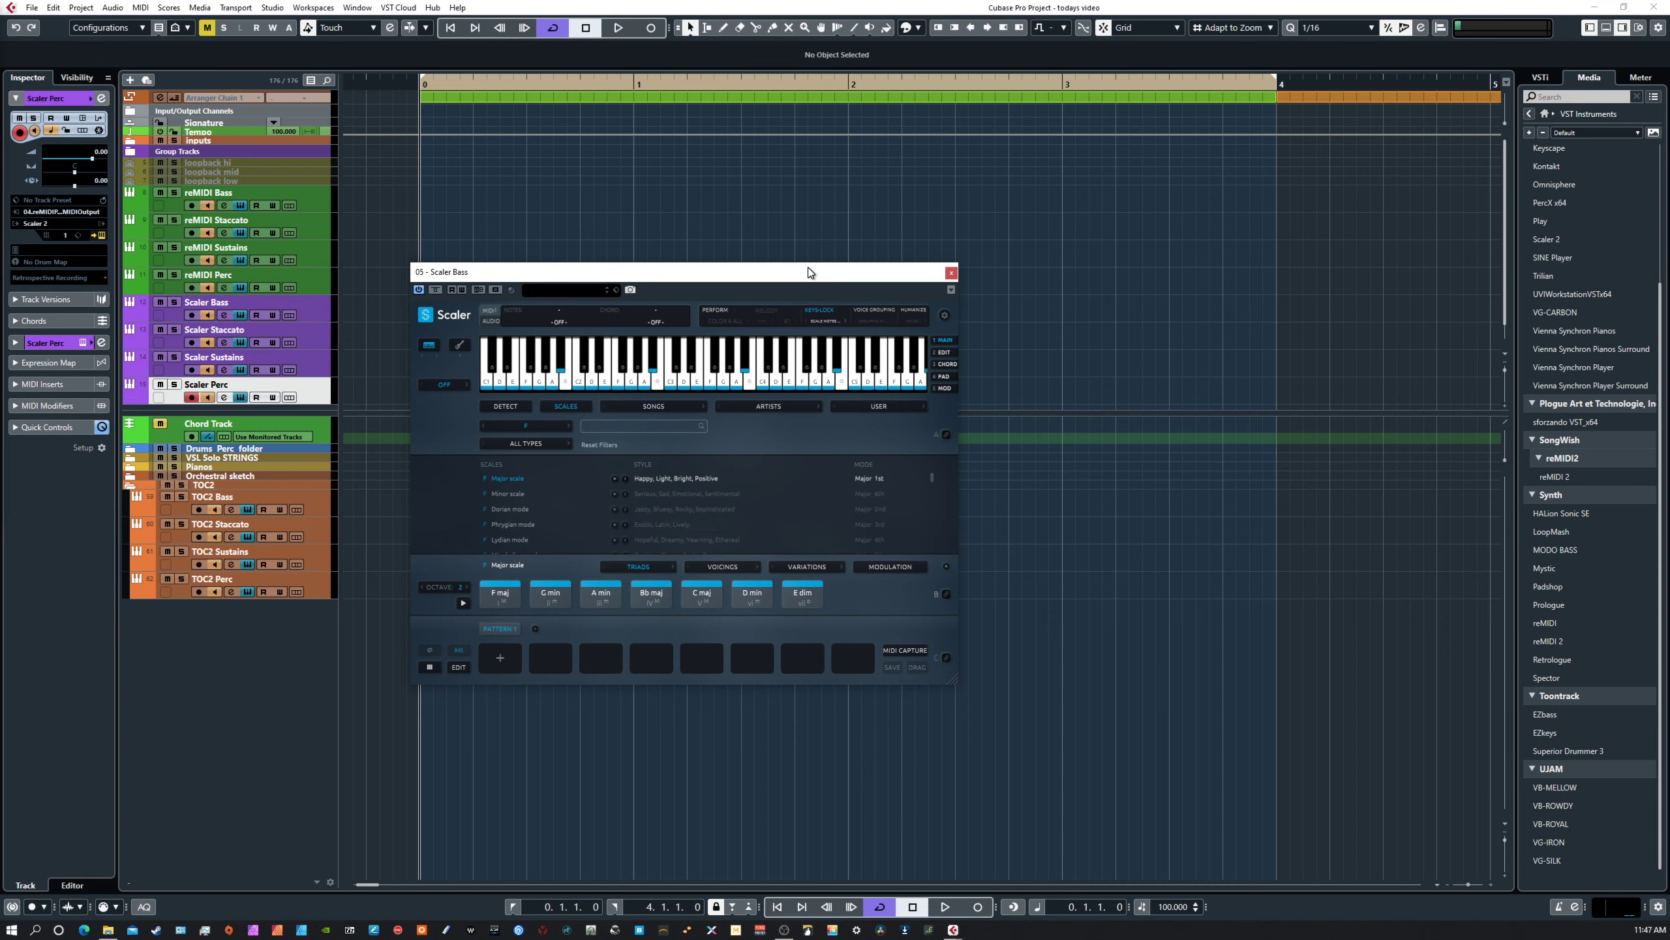
left_click_drag(807, 266, 0, 277)
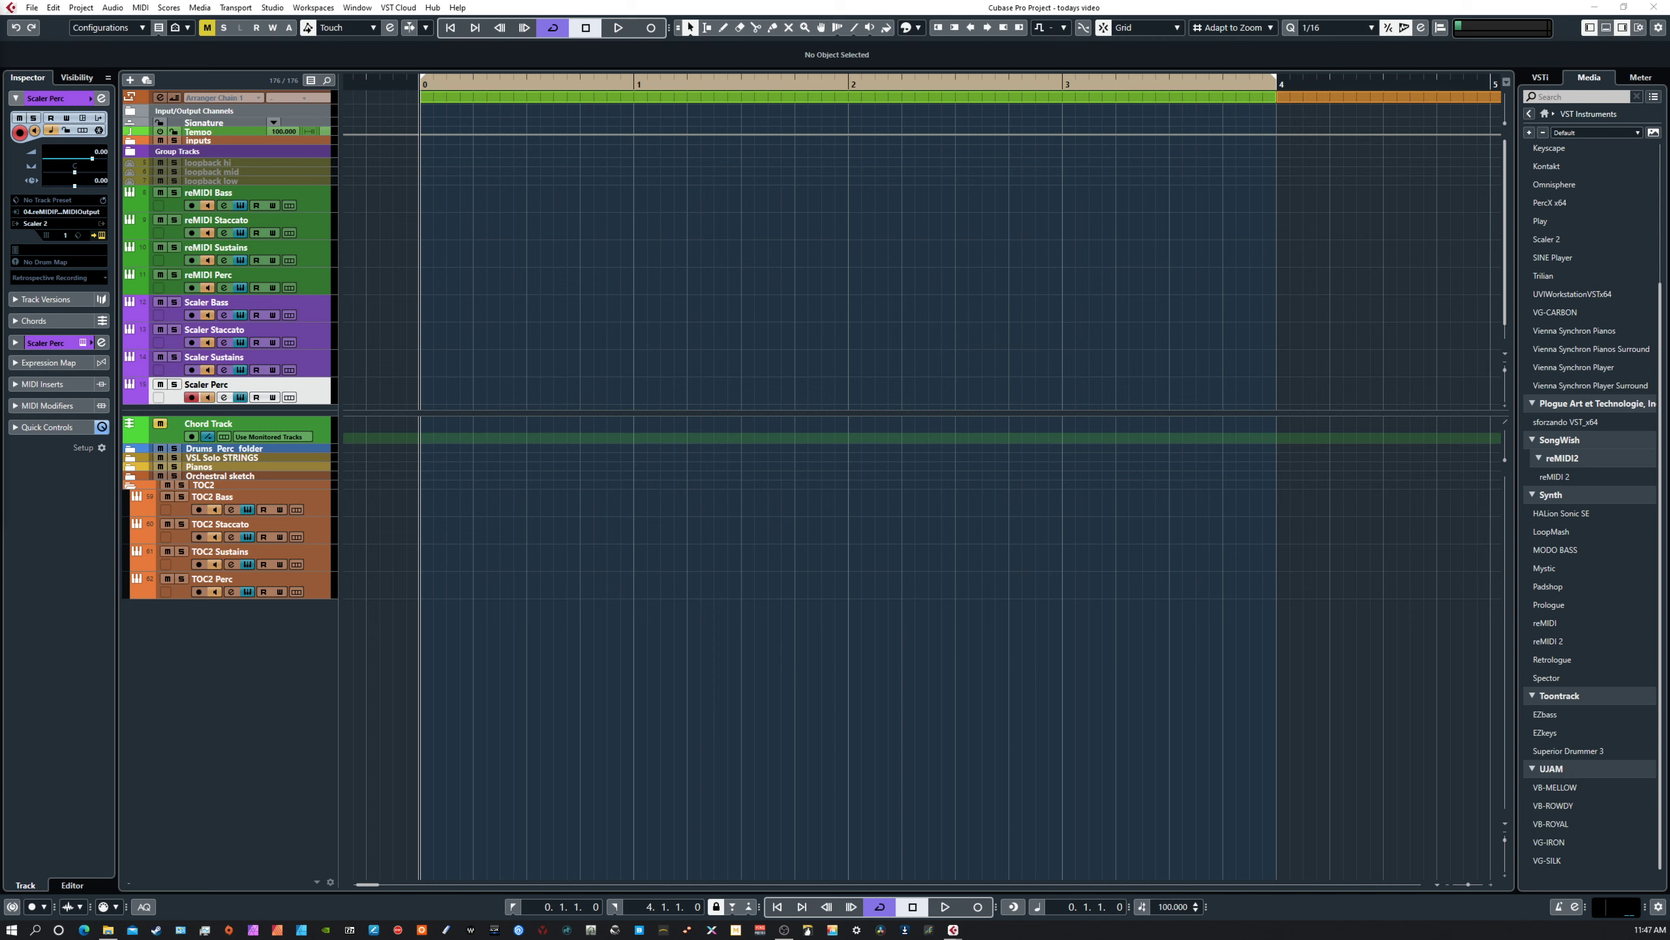
Go through the TOC2 tracks from Bass to Perc, view the TOC2 Bass instrument and close its window.
left_click(315, 504)
left_click(317, 589)
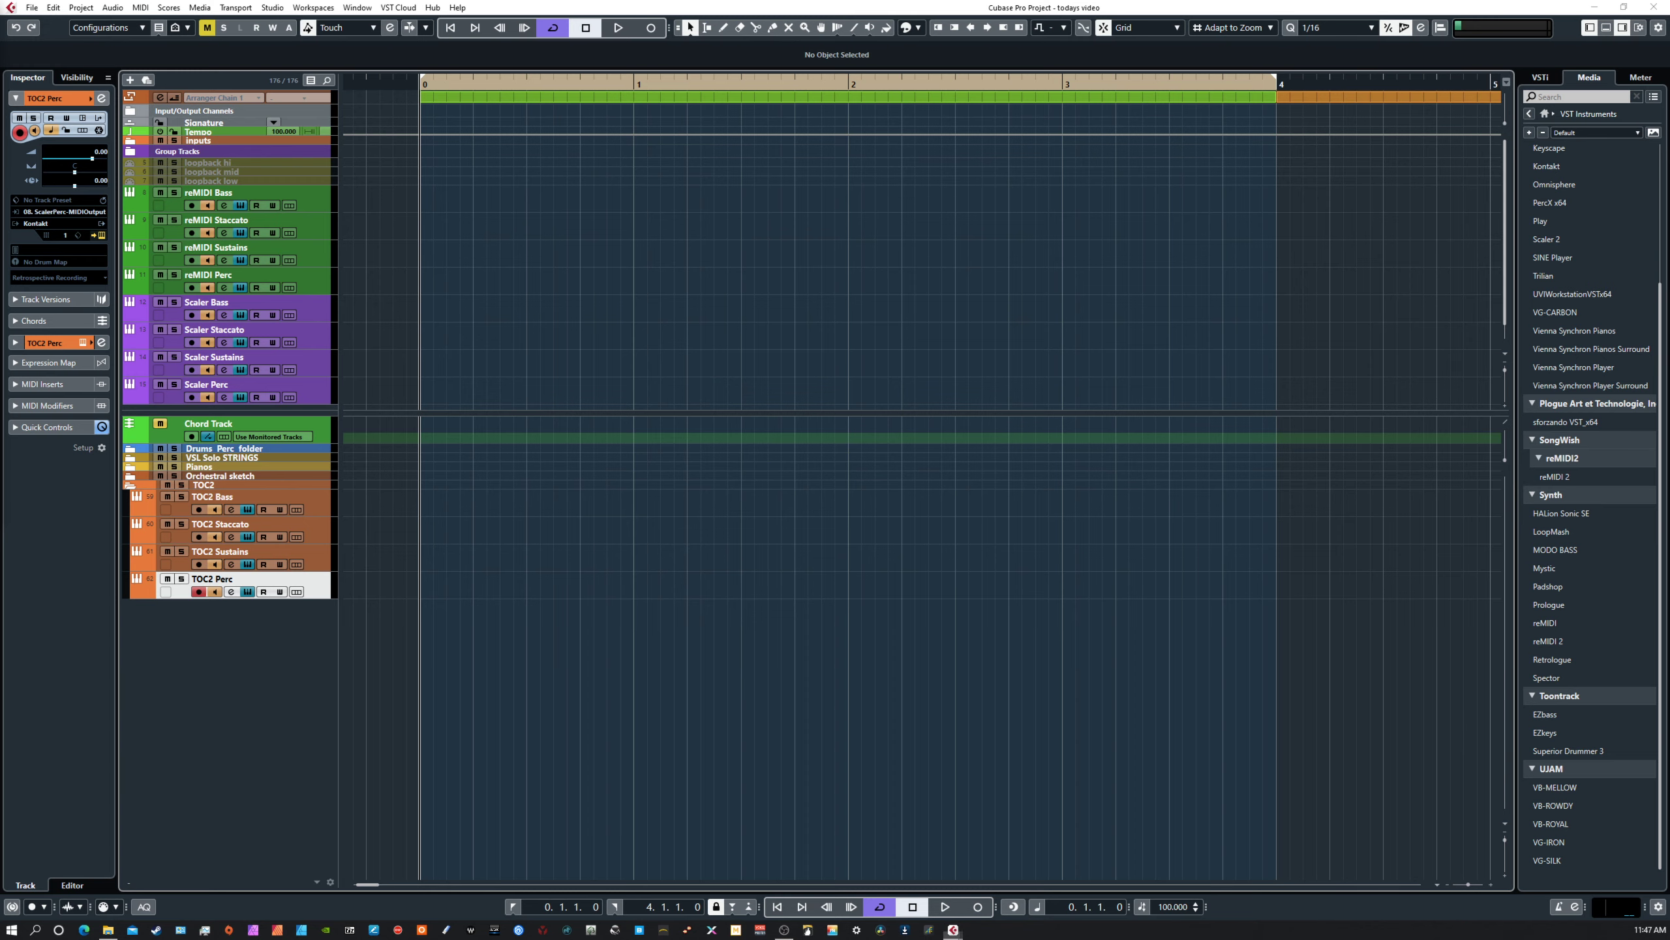
left_click_drag(606, 458, 619, 350)
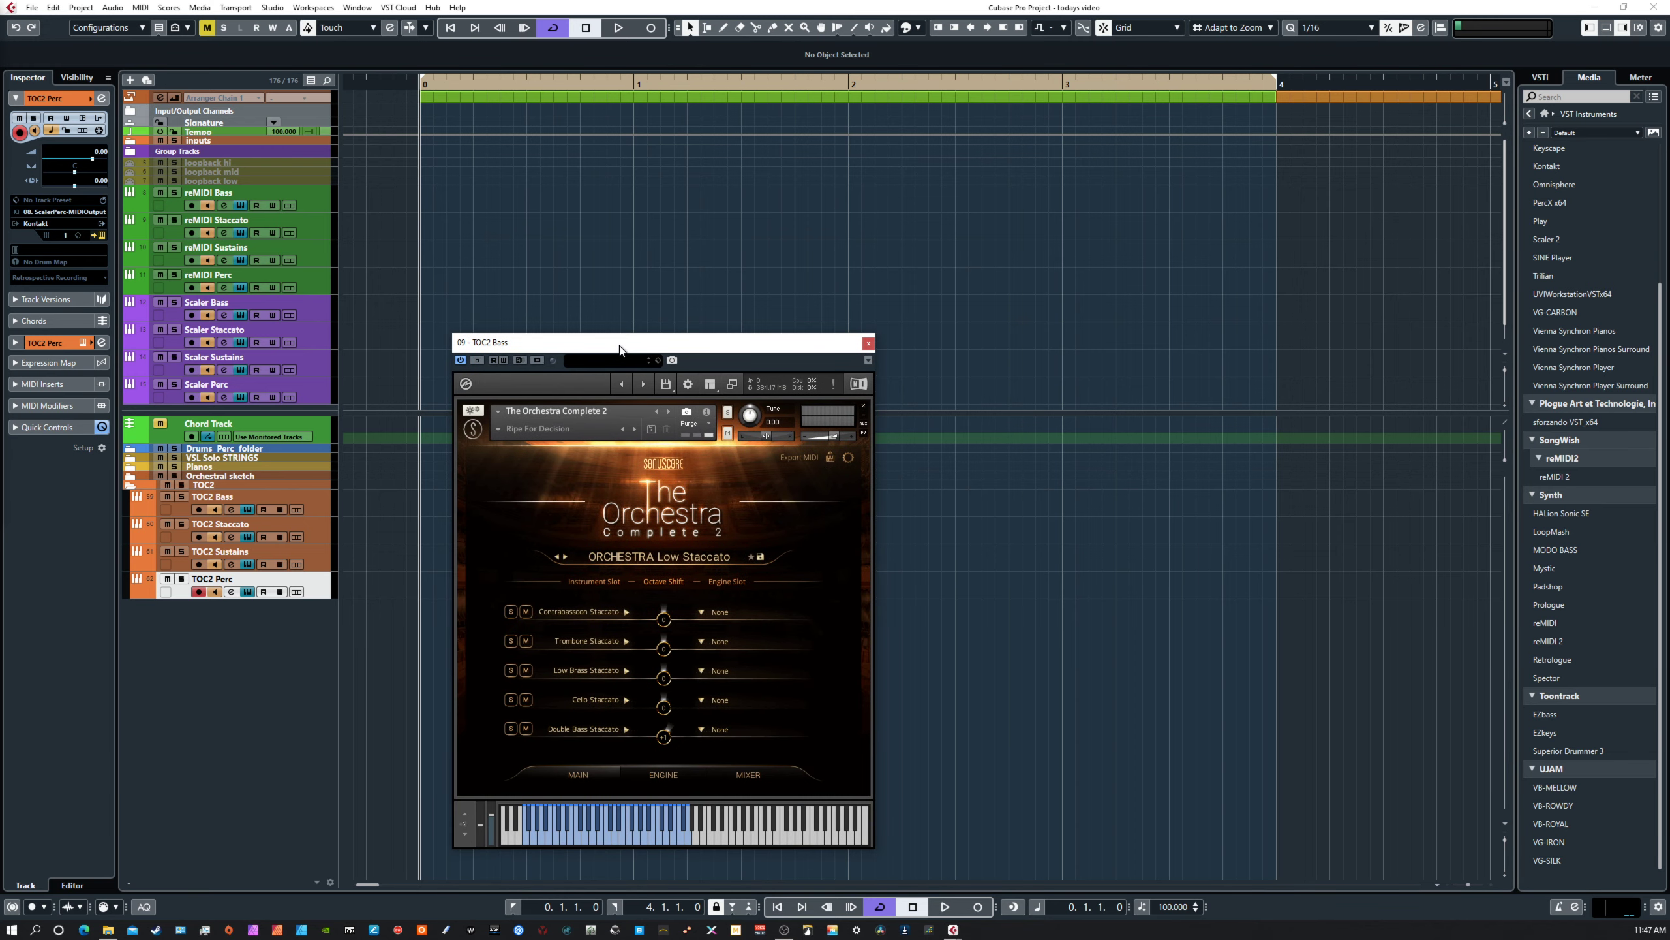
left_click(868, 343)
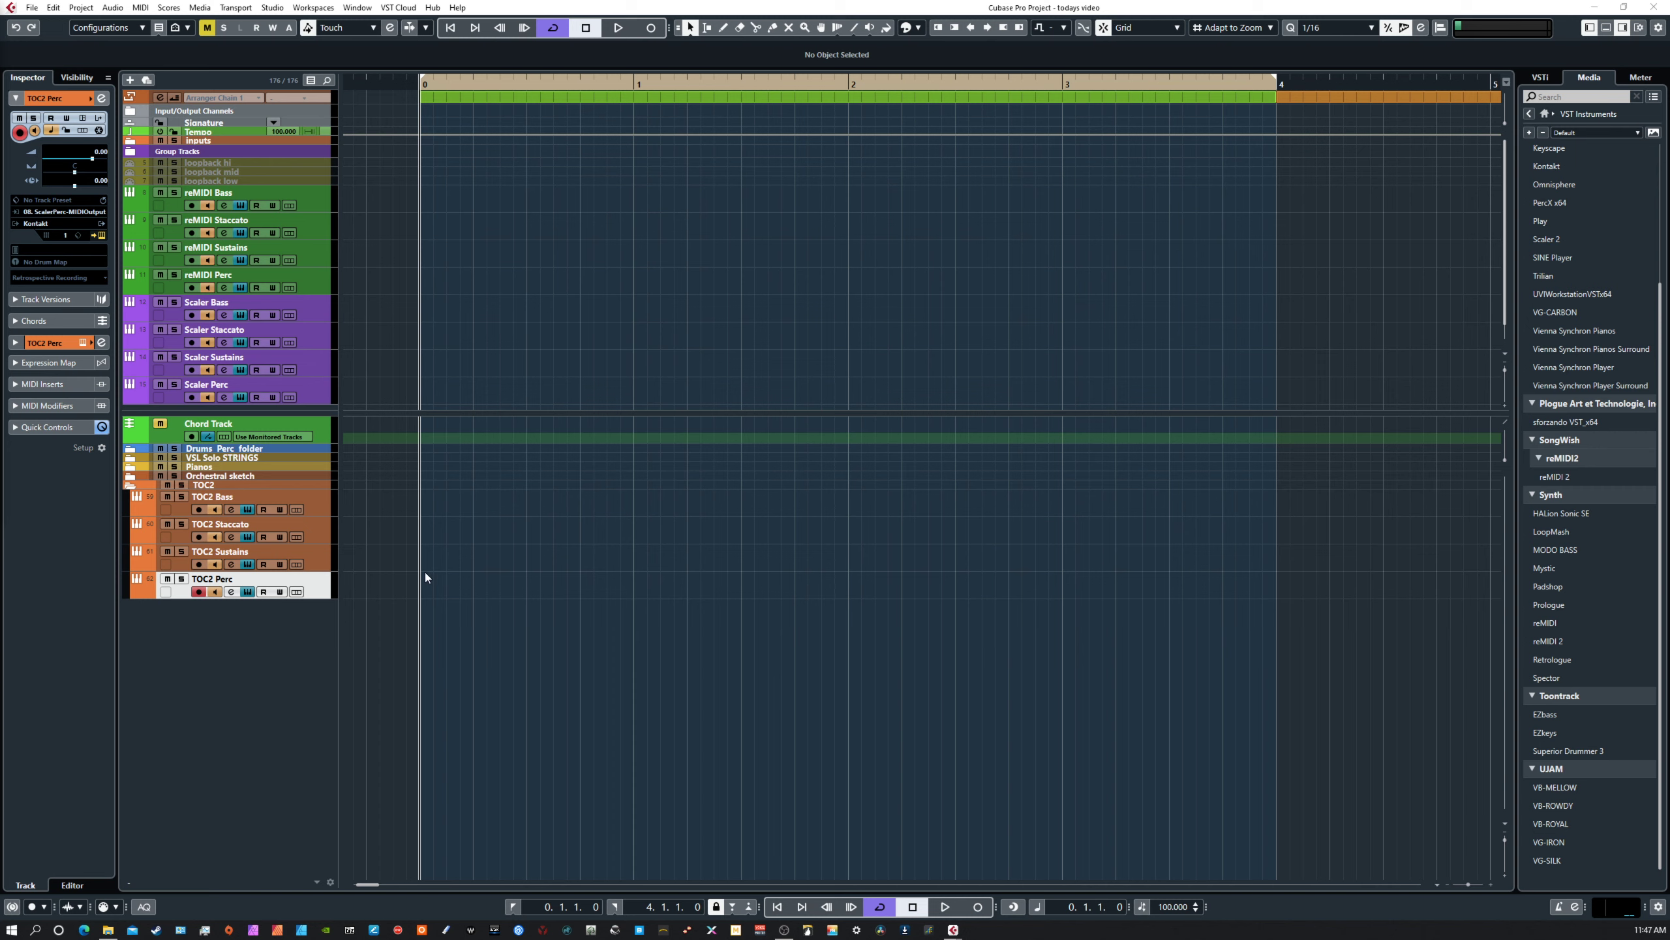
Select the reMIDI Bass track and place its plugin window over the arrangement just under the ruler, clear of the track list.
left_click(315, 207)
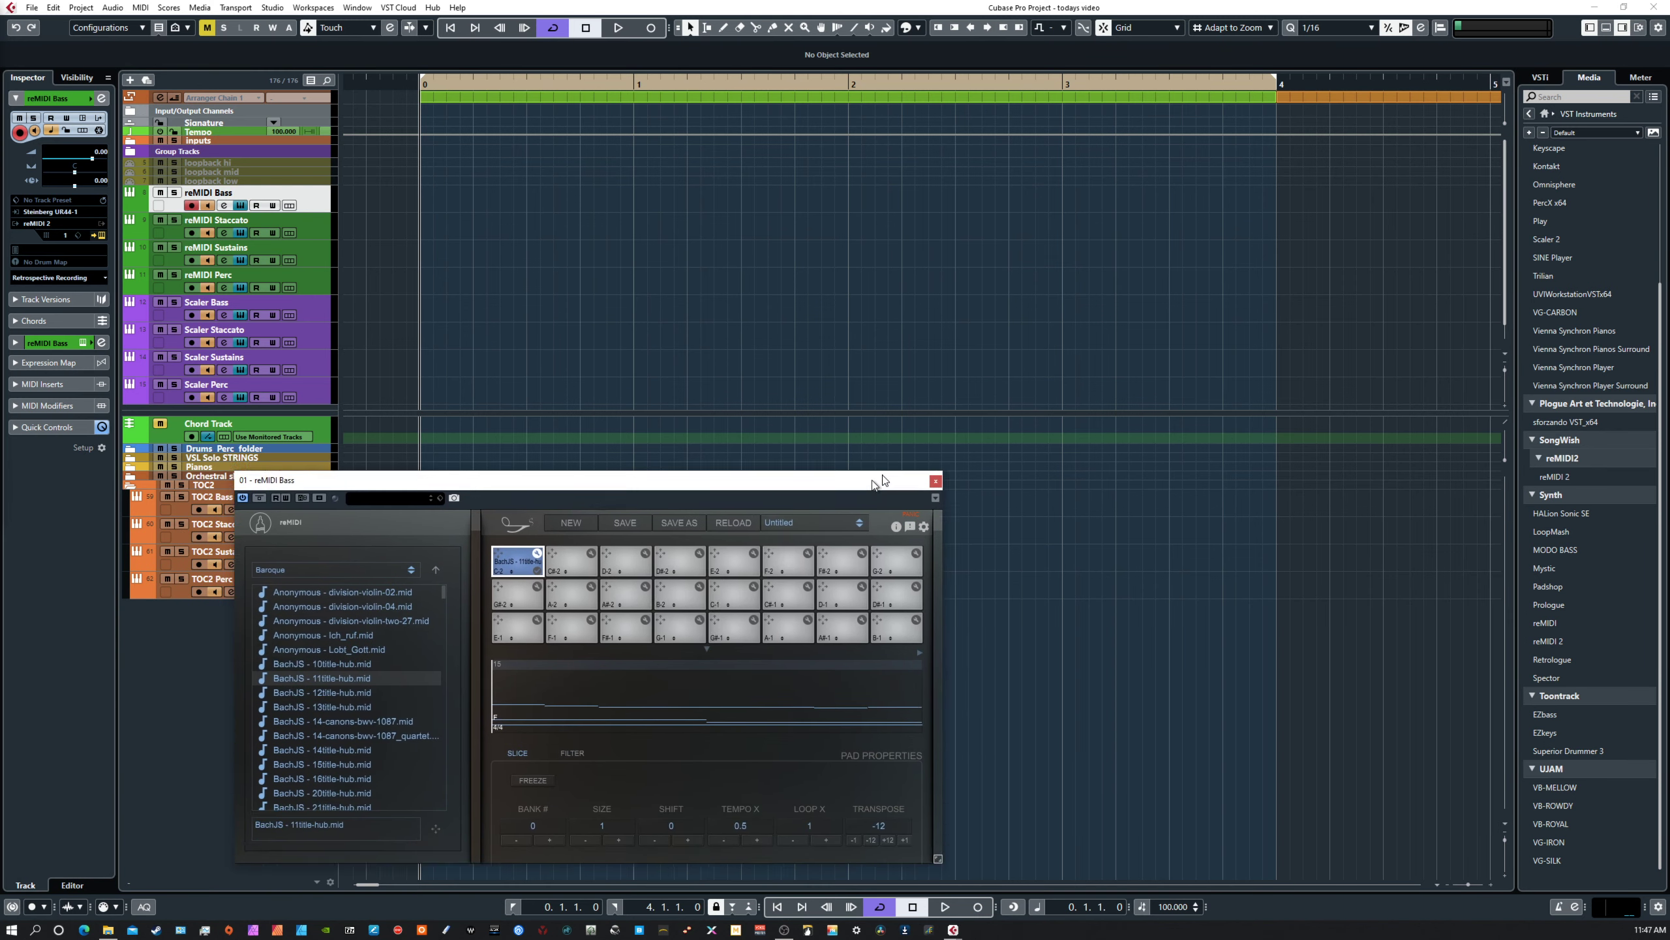
left_click_drag(868, 486, 1085, 166)
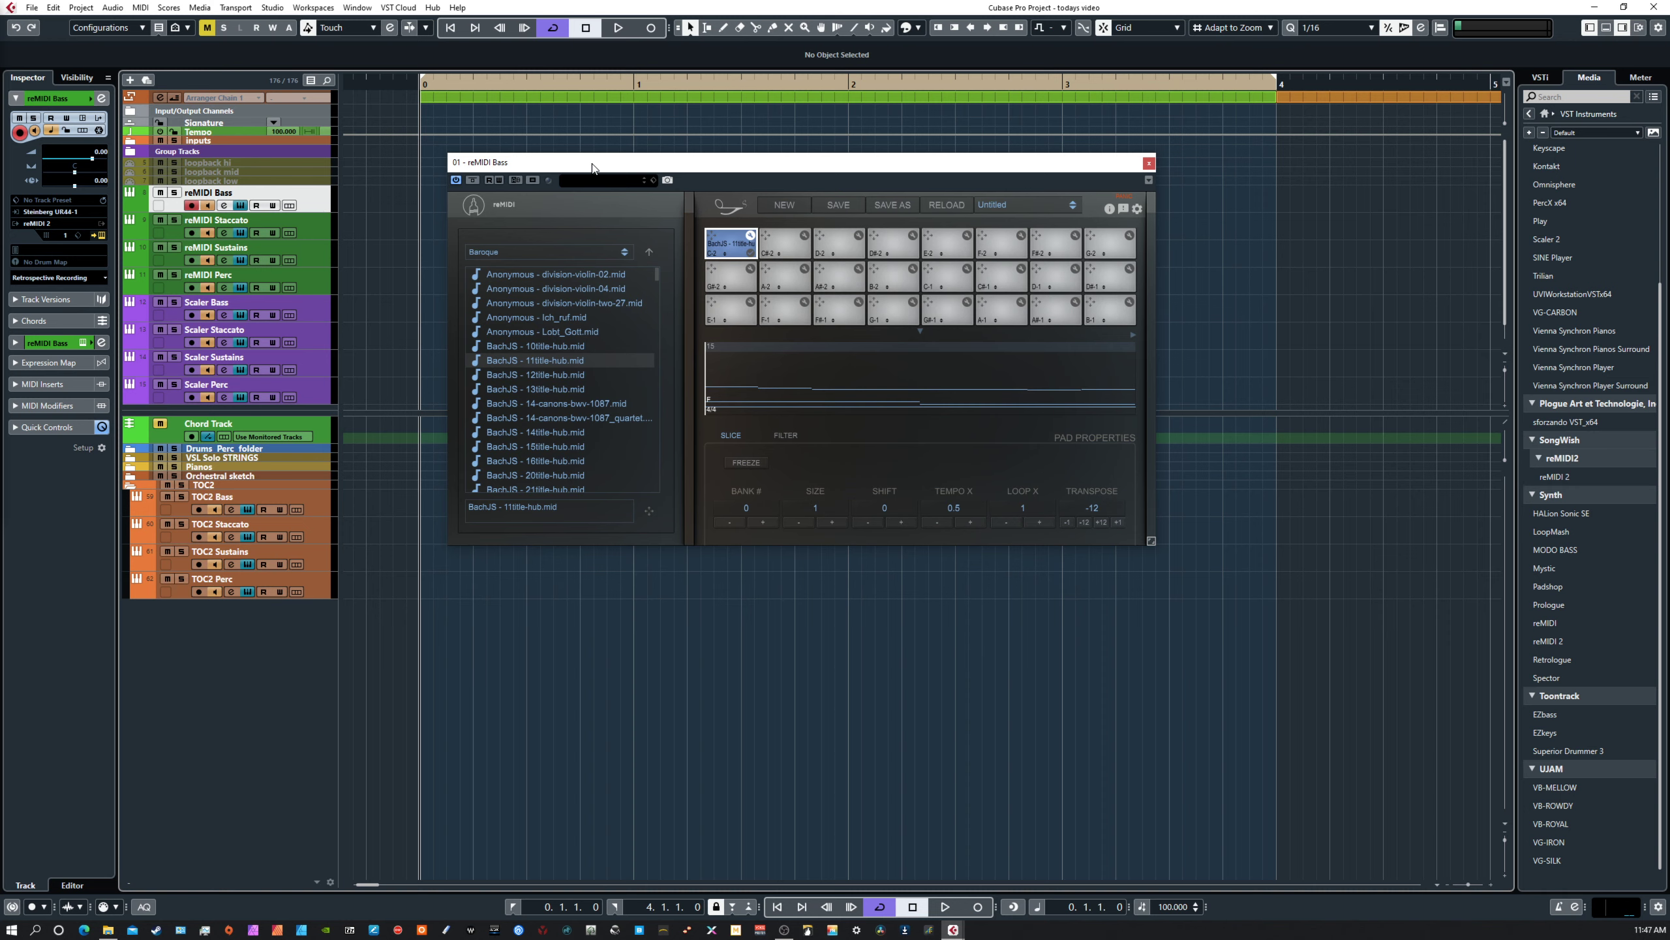
left_click_drag(592, 167, 674, 176)
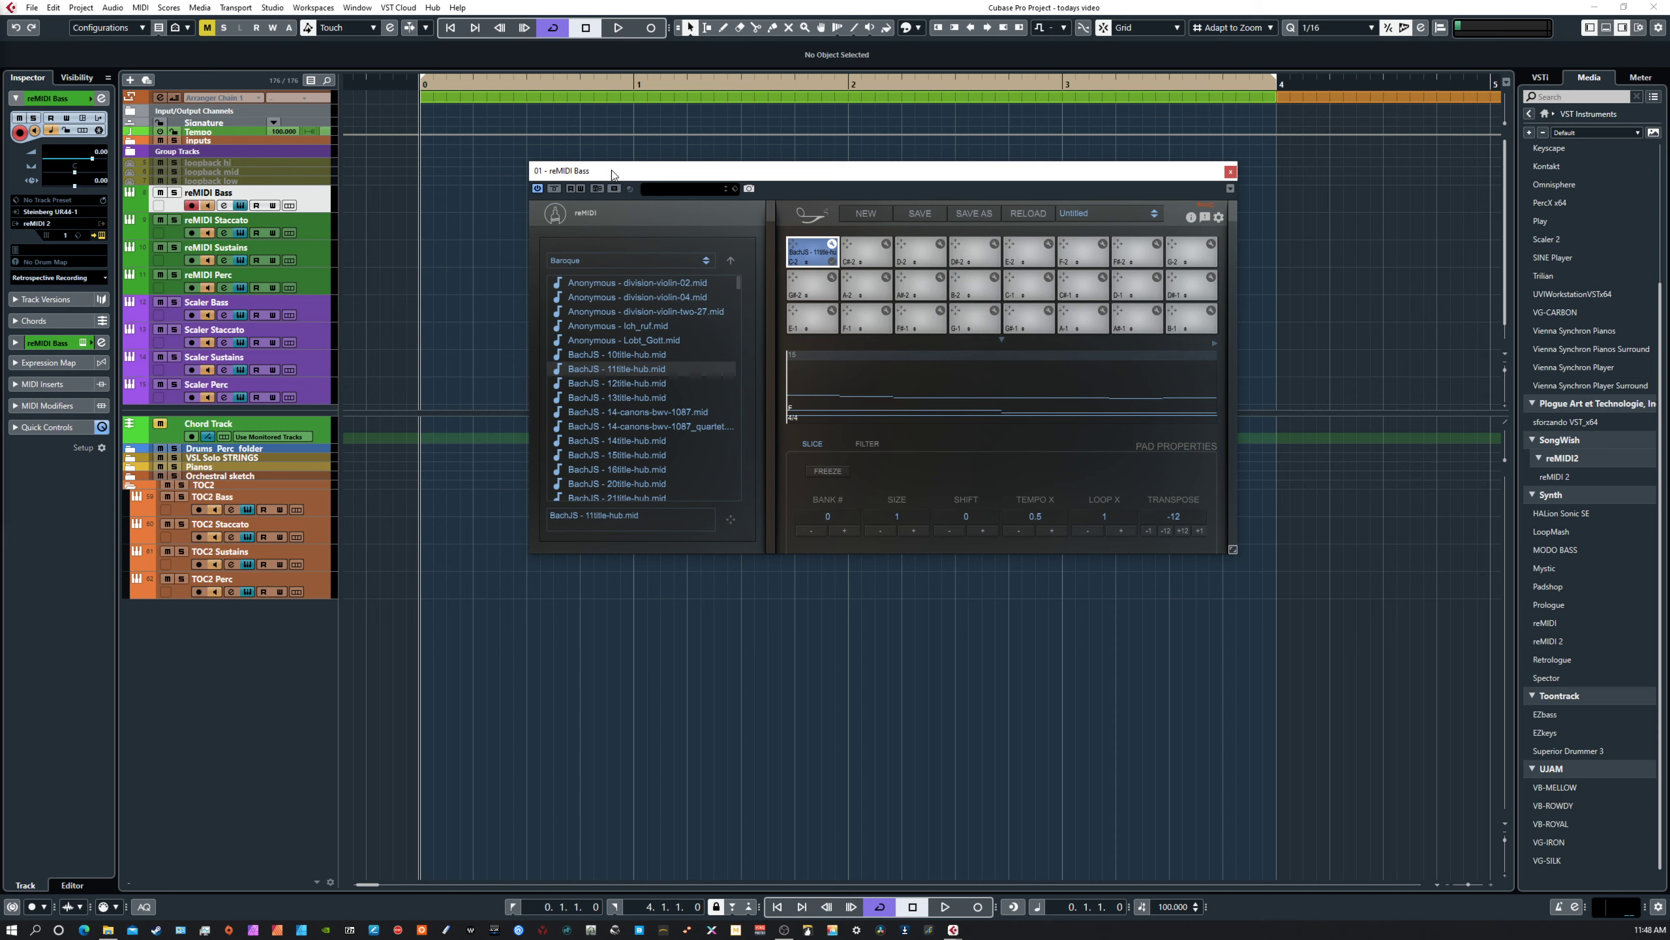
left_click_drag(612, 173, 885, 99)
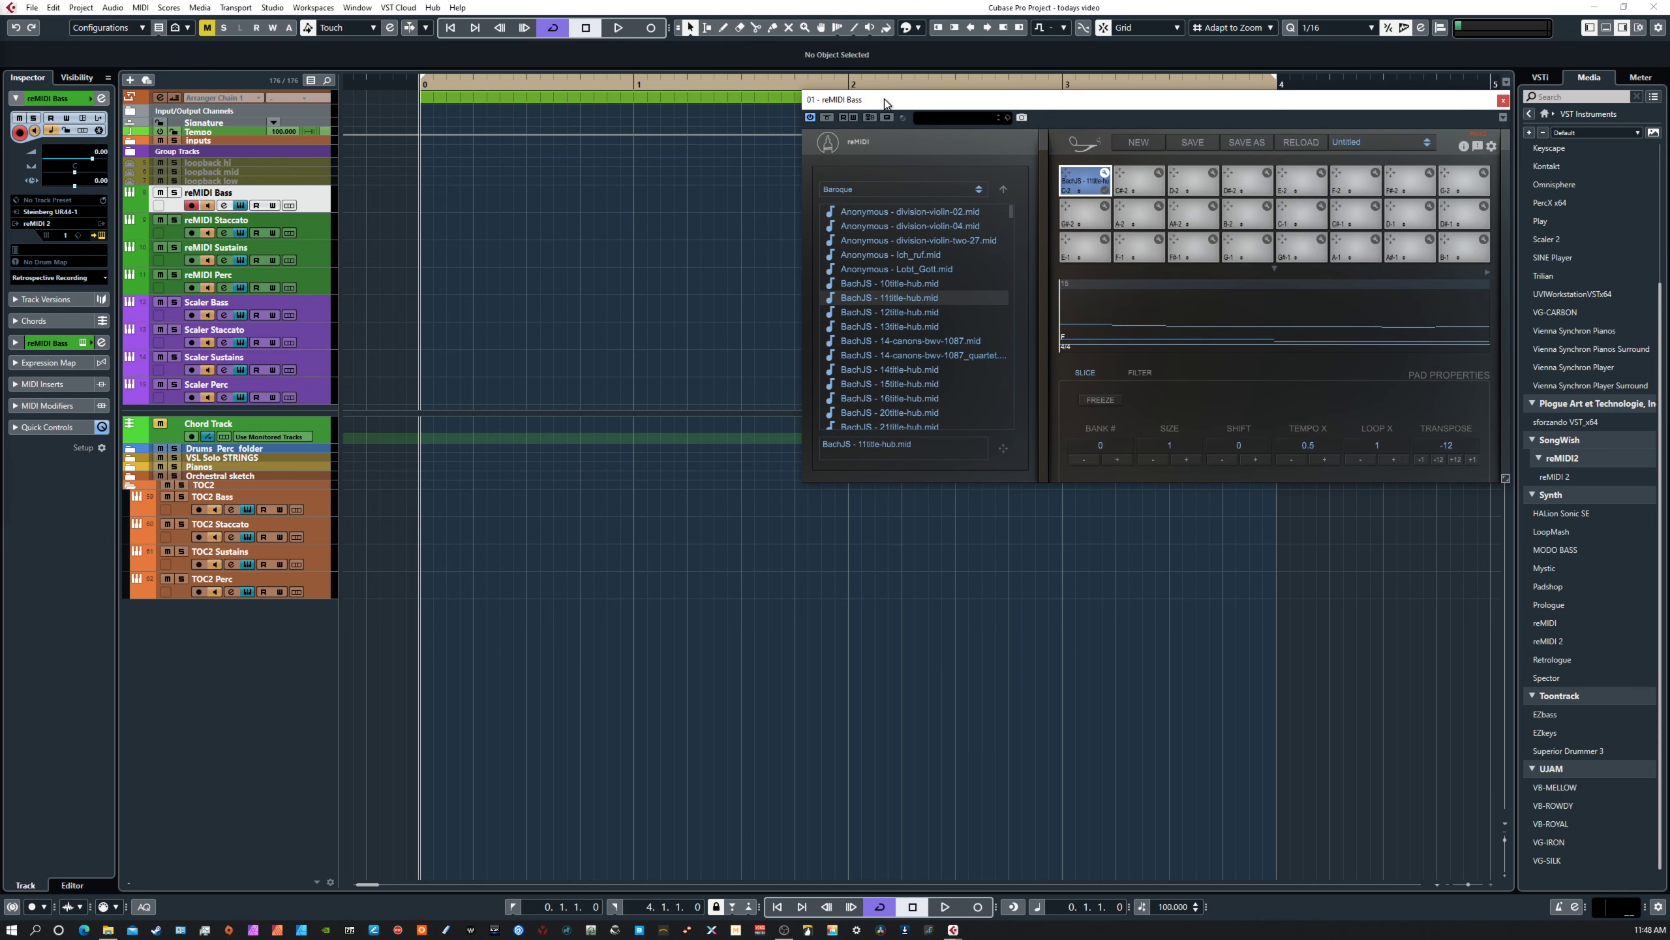
Bring in the reMIDI Staccato and reMIDI Sustains plugin windows and cascade them below the reMIDI Bass title bar.
left_click(312, 229)
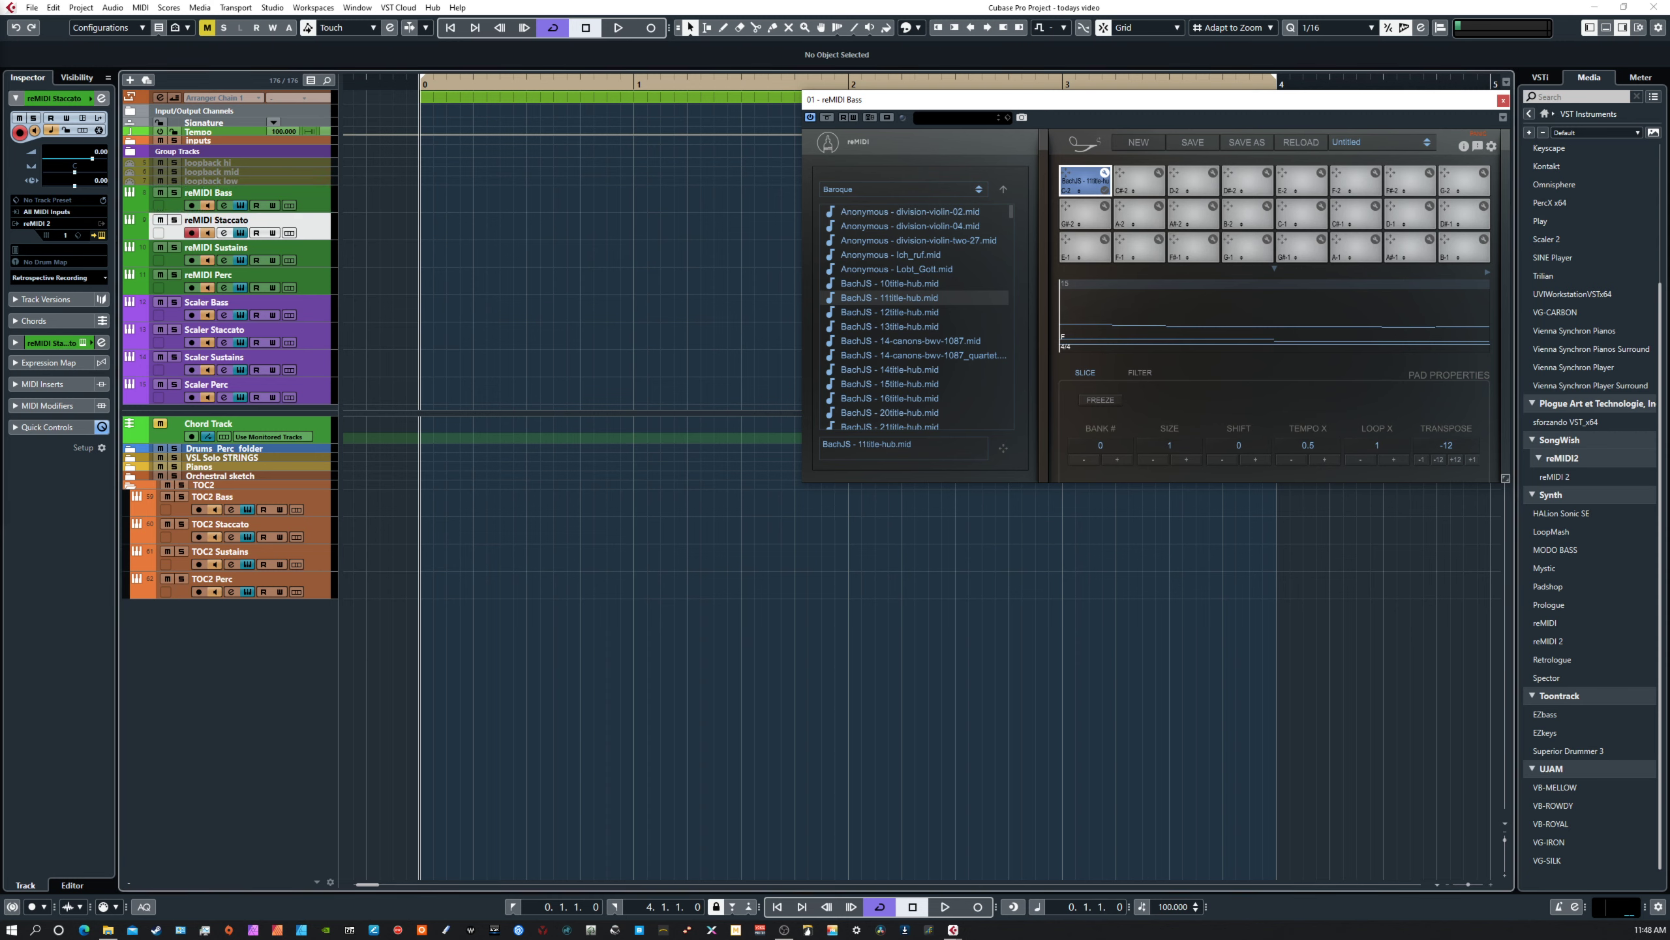
left_click(240, 232)
left_click_drag(759, 589, 1427, 138)
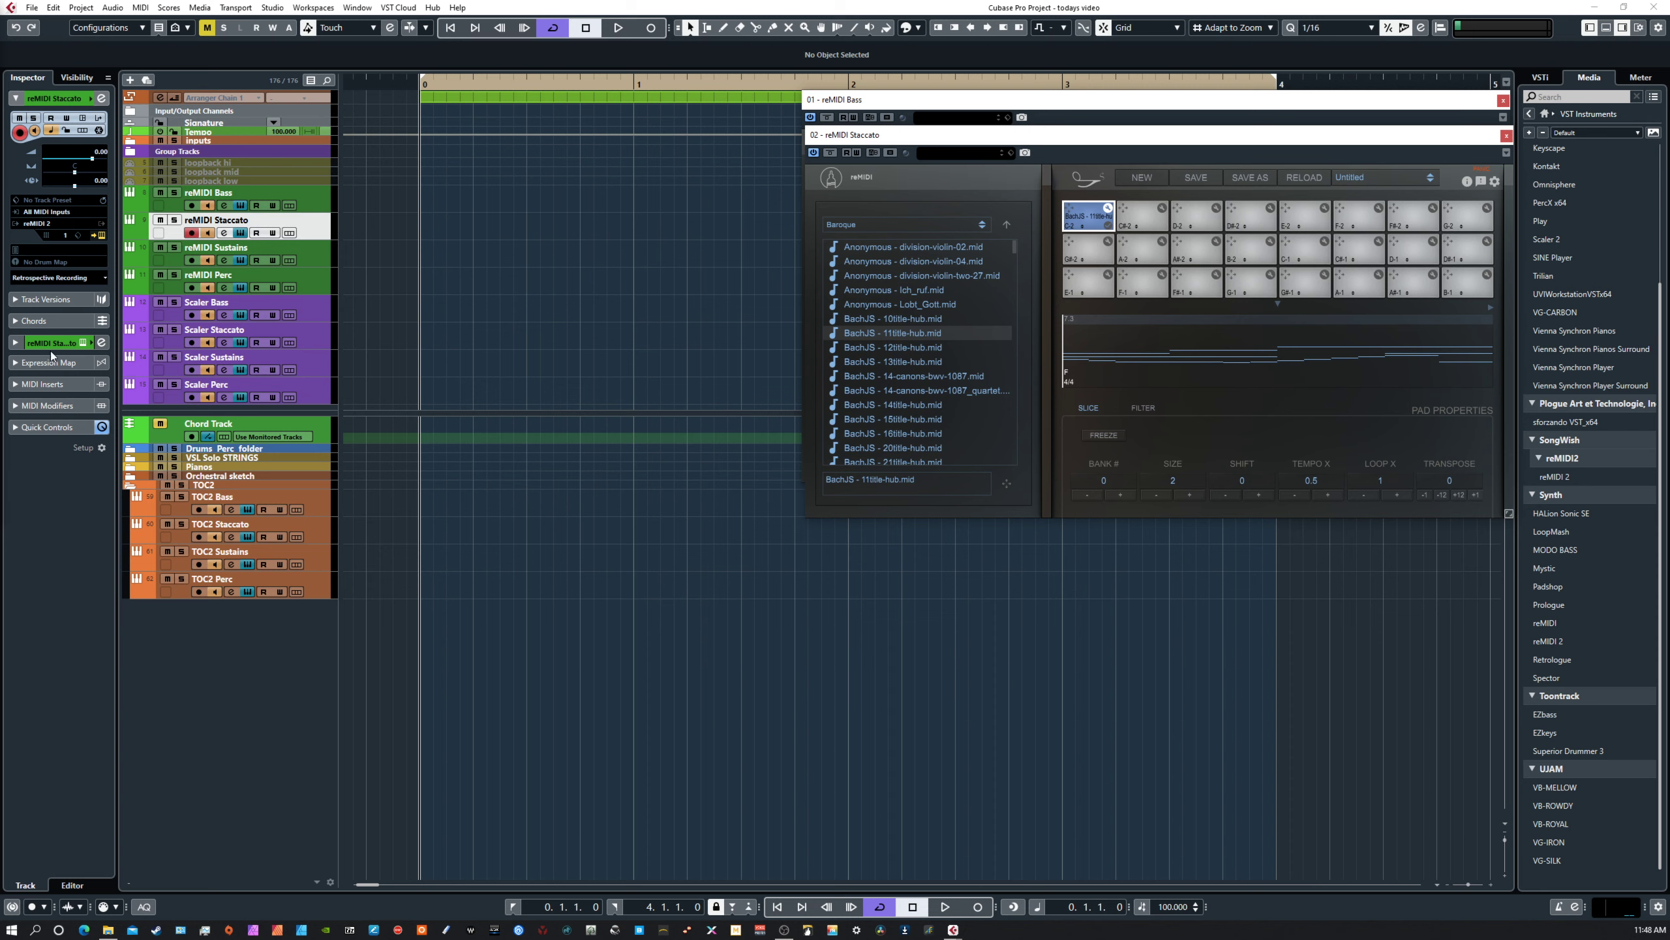
left_click(309, 251)
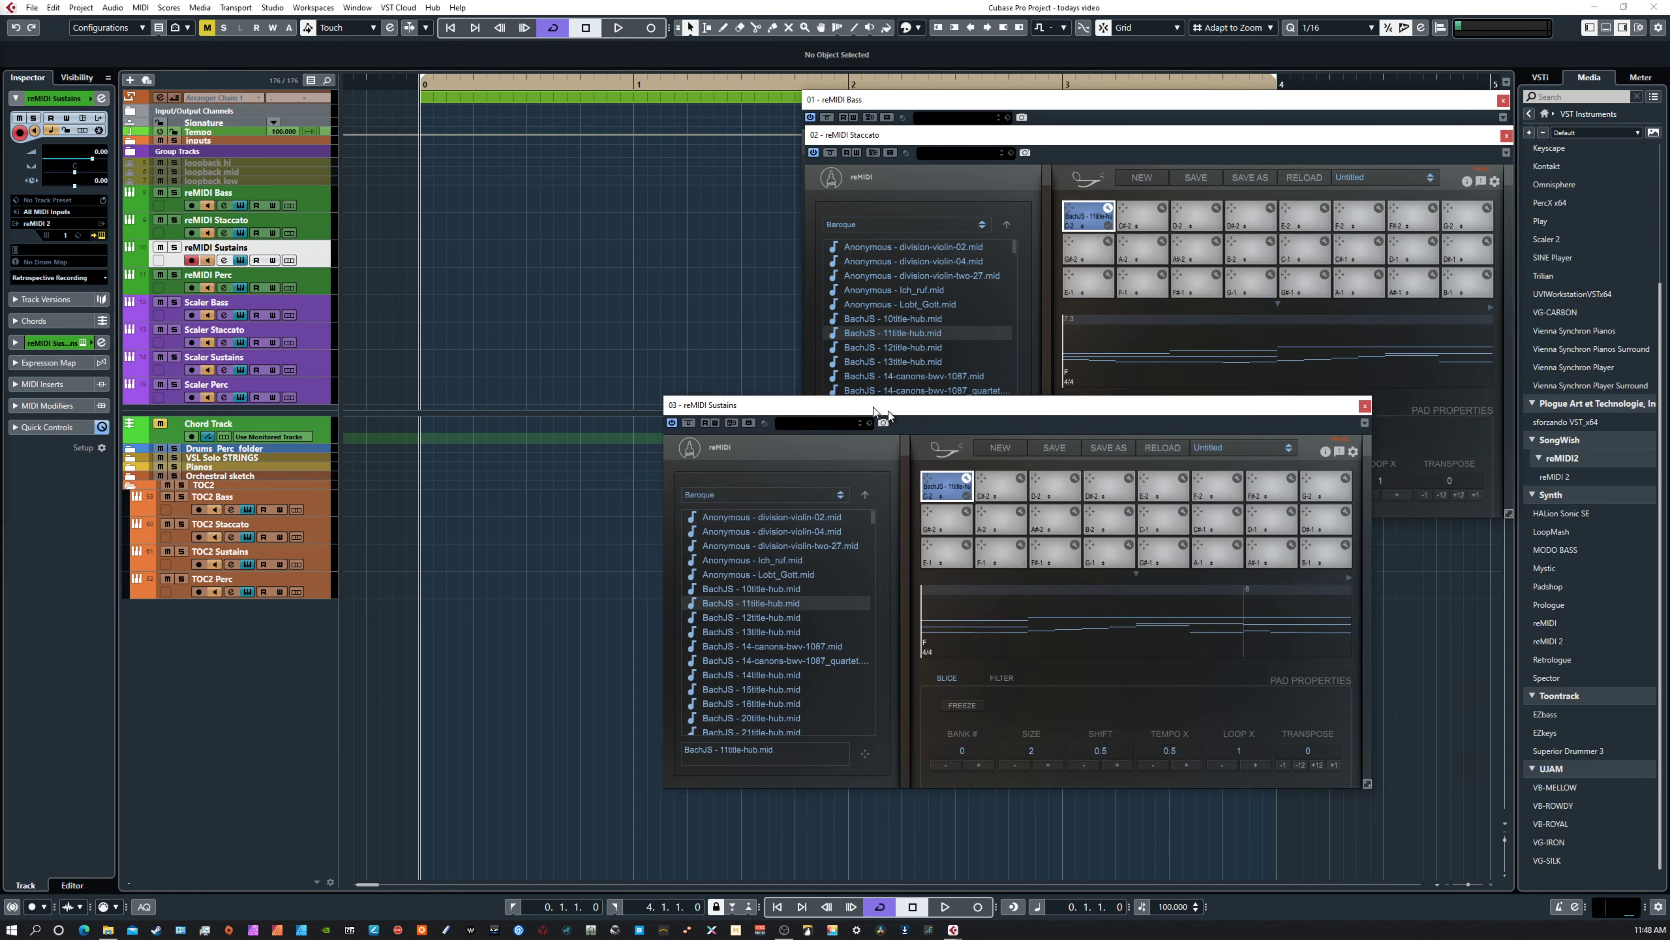
left_click_drag(887, 394, 1029, 171)
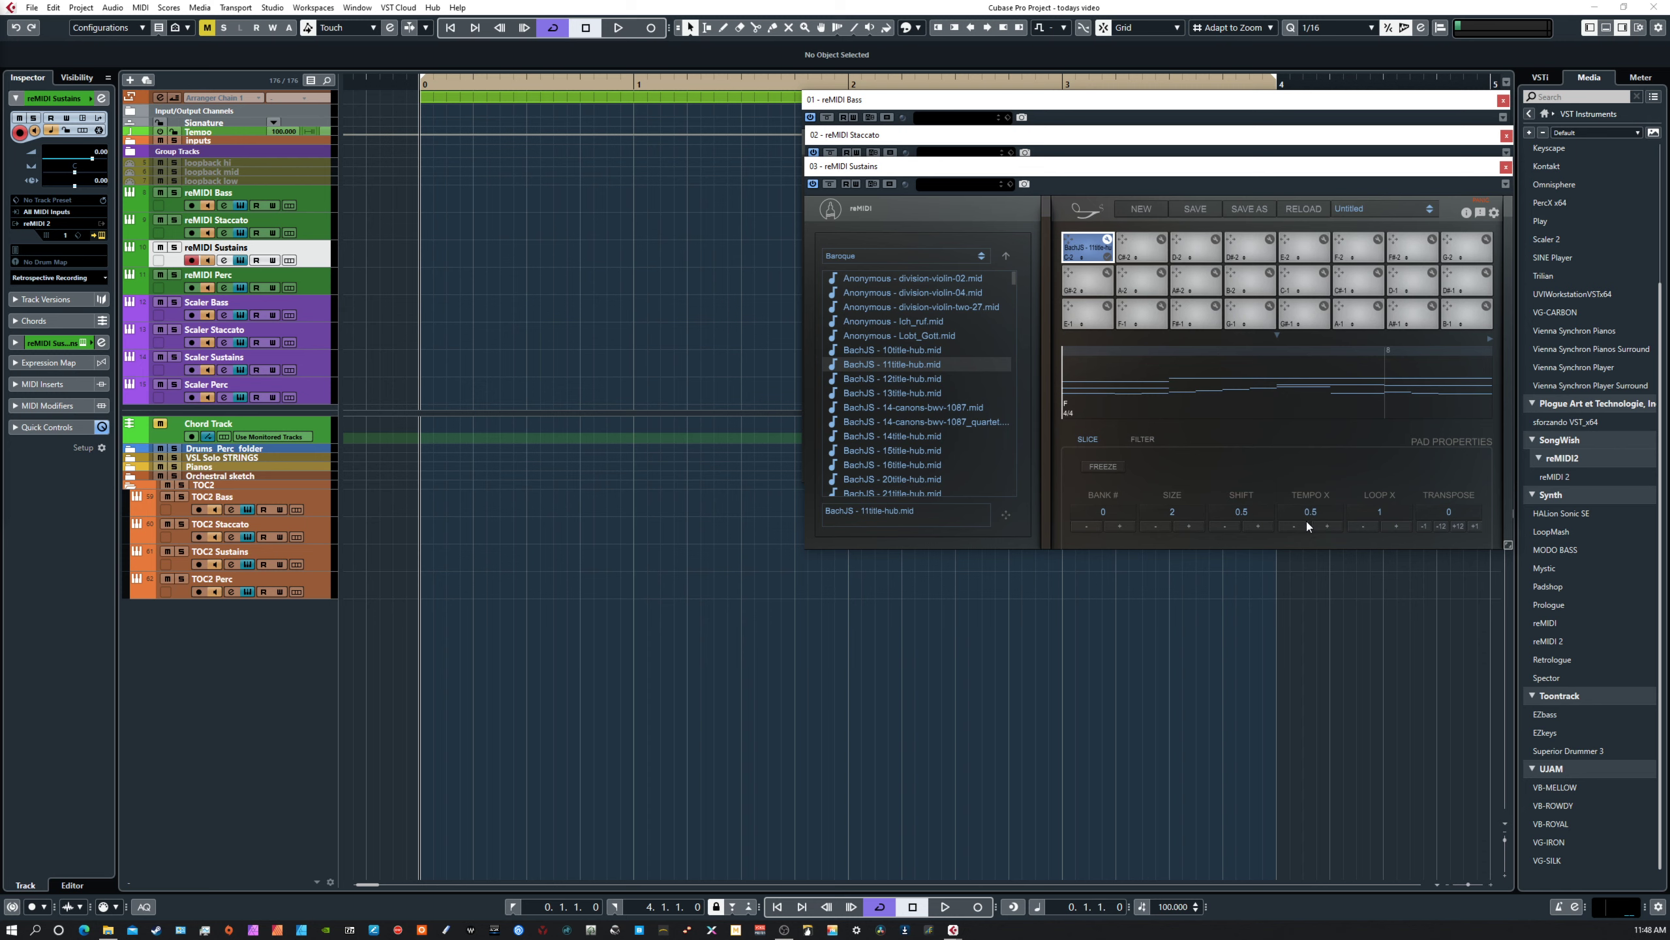
Select the reMIDI Perc track and add its plugin window to the cascade below reMIDI Sustains.
left_click(313, 286)
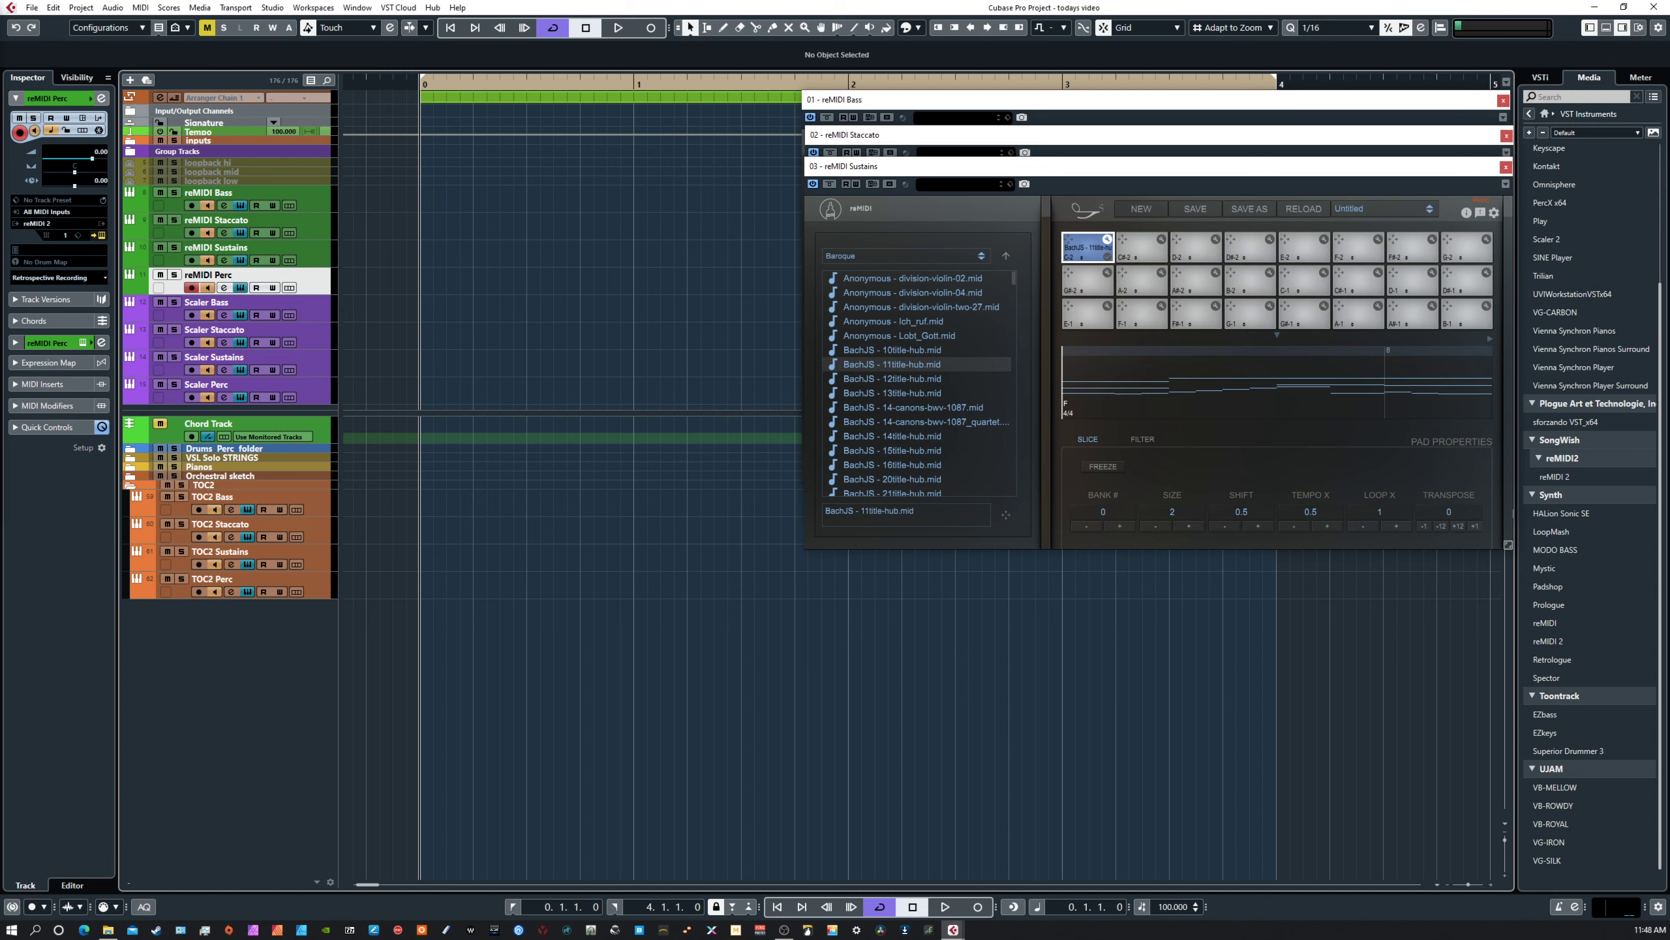
left_click_drag(1522, 249, 1110, 449)
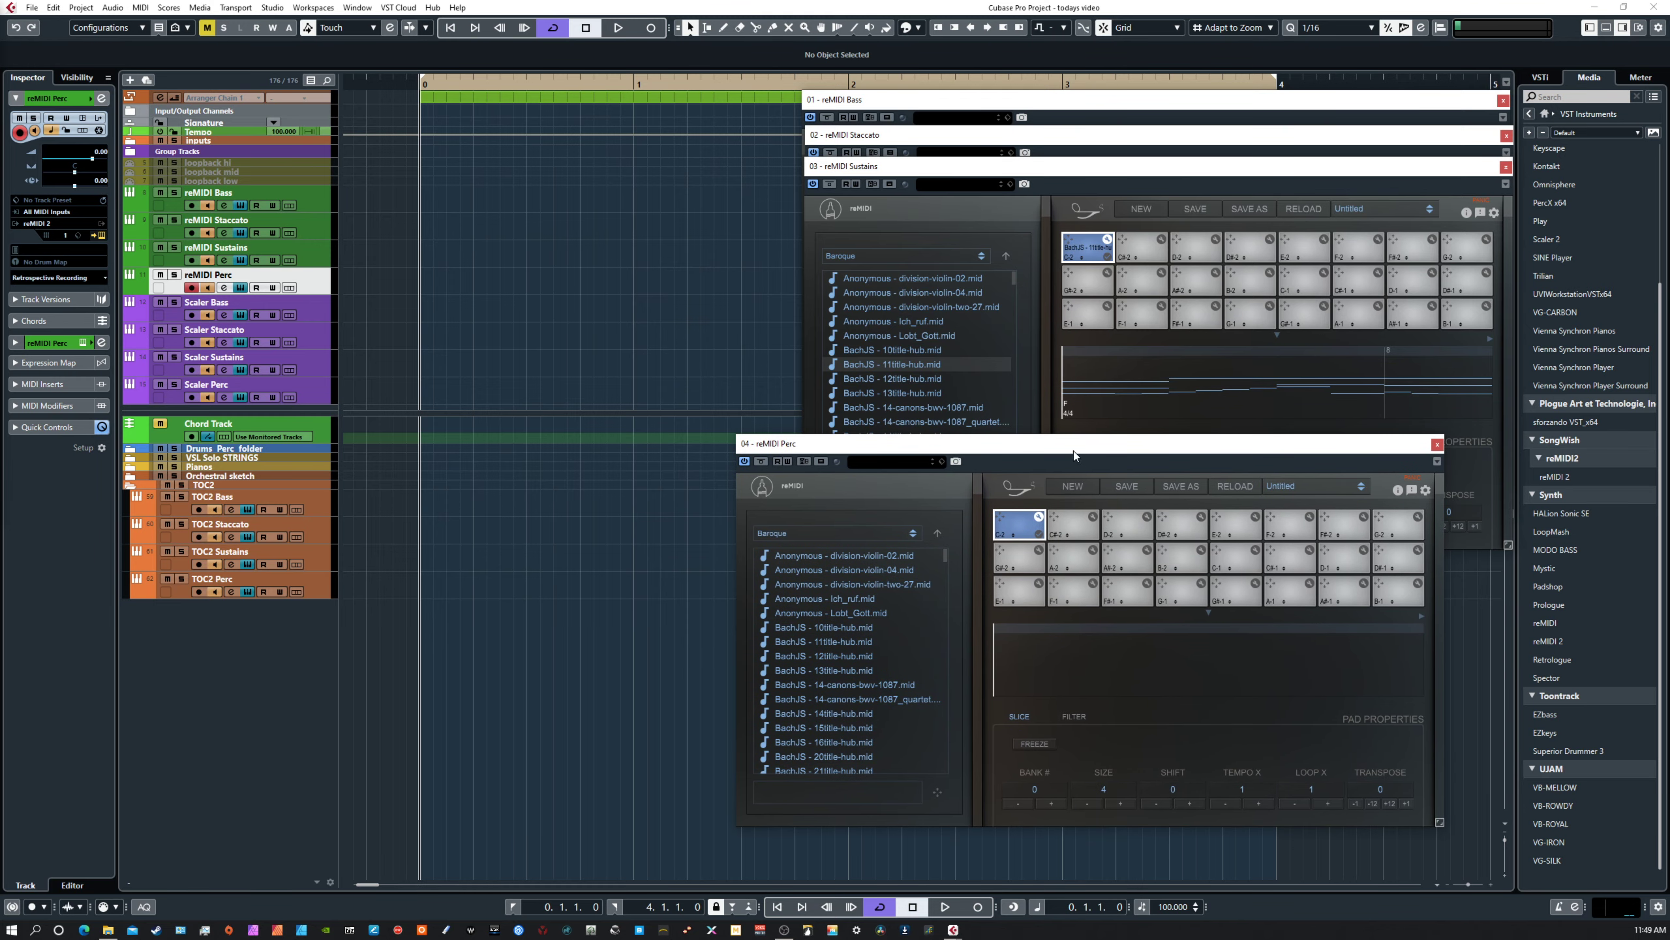
left_click_drag(1054, 443, 1125, 202)
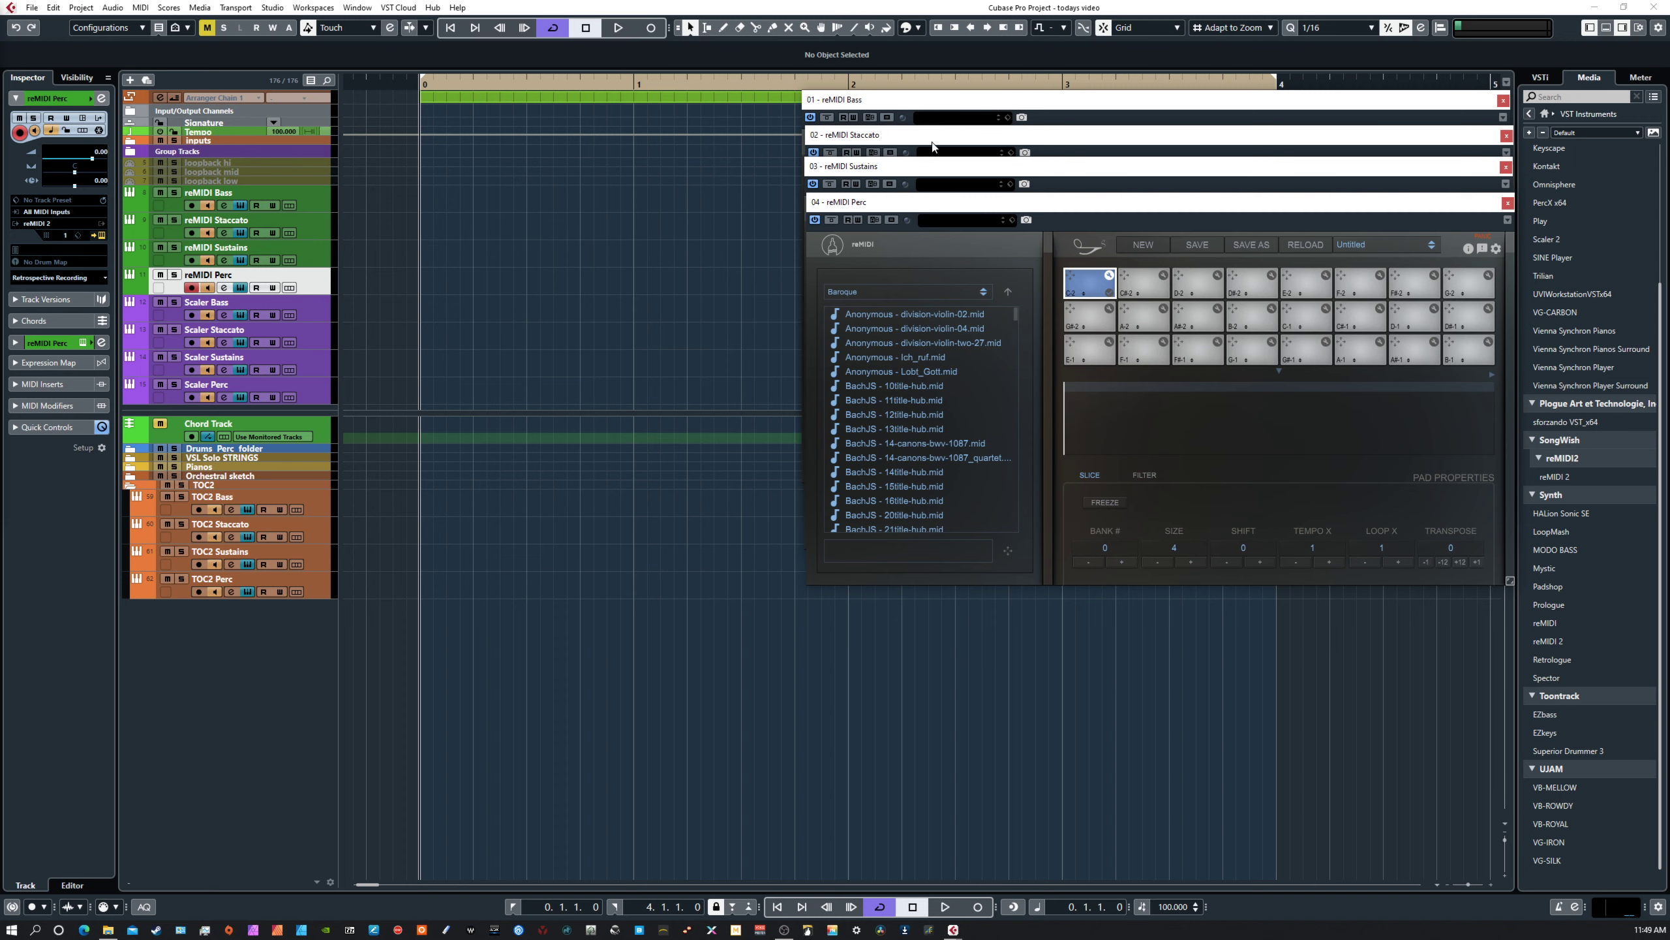
Restack the four reMIDI windows over the lower part of the arrangement in the order Bass, Staccato, Sustains, Perc.
left_click(956, 103)
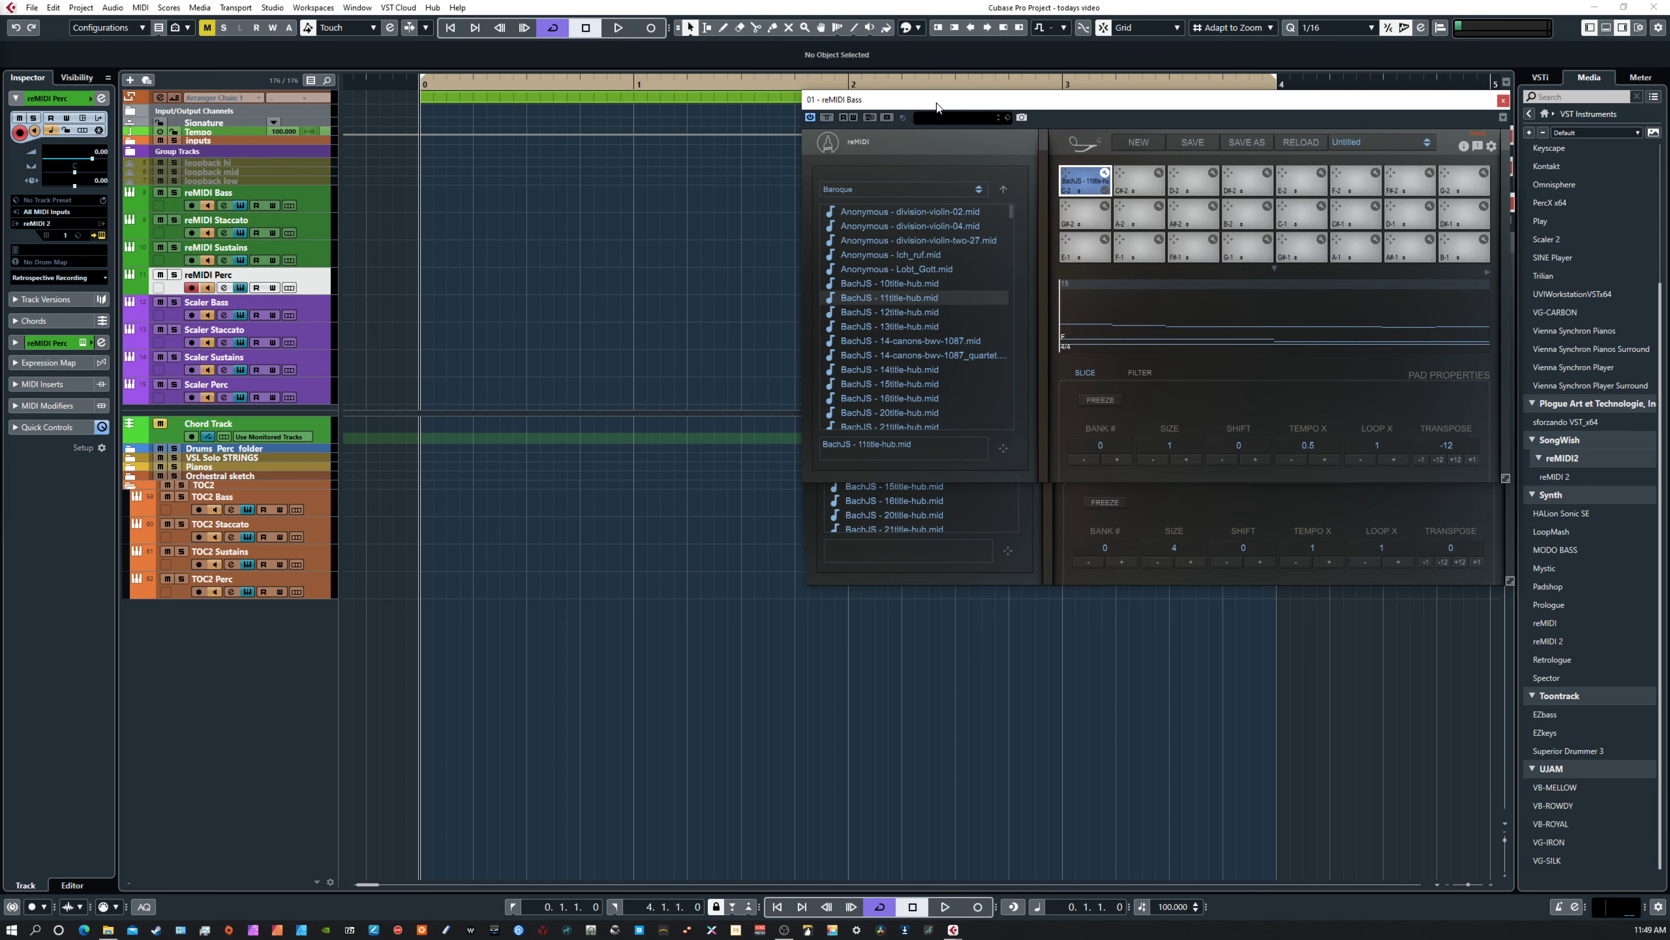
left_click_drag(937, 107, 950, 515)
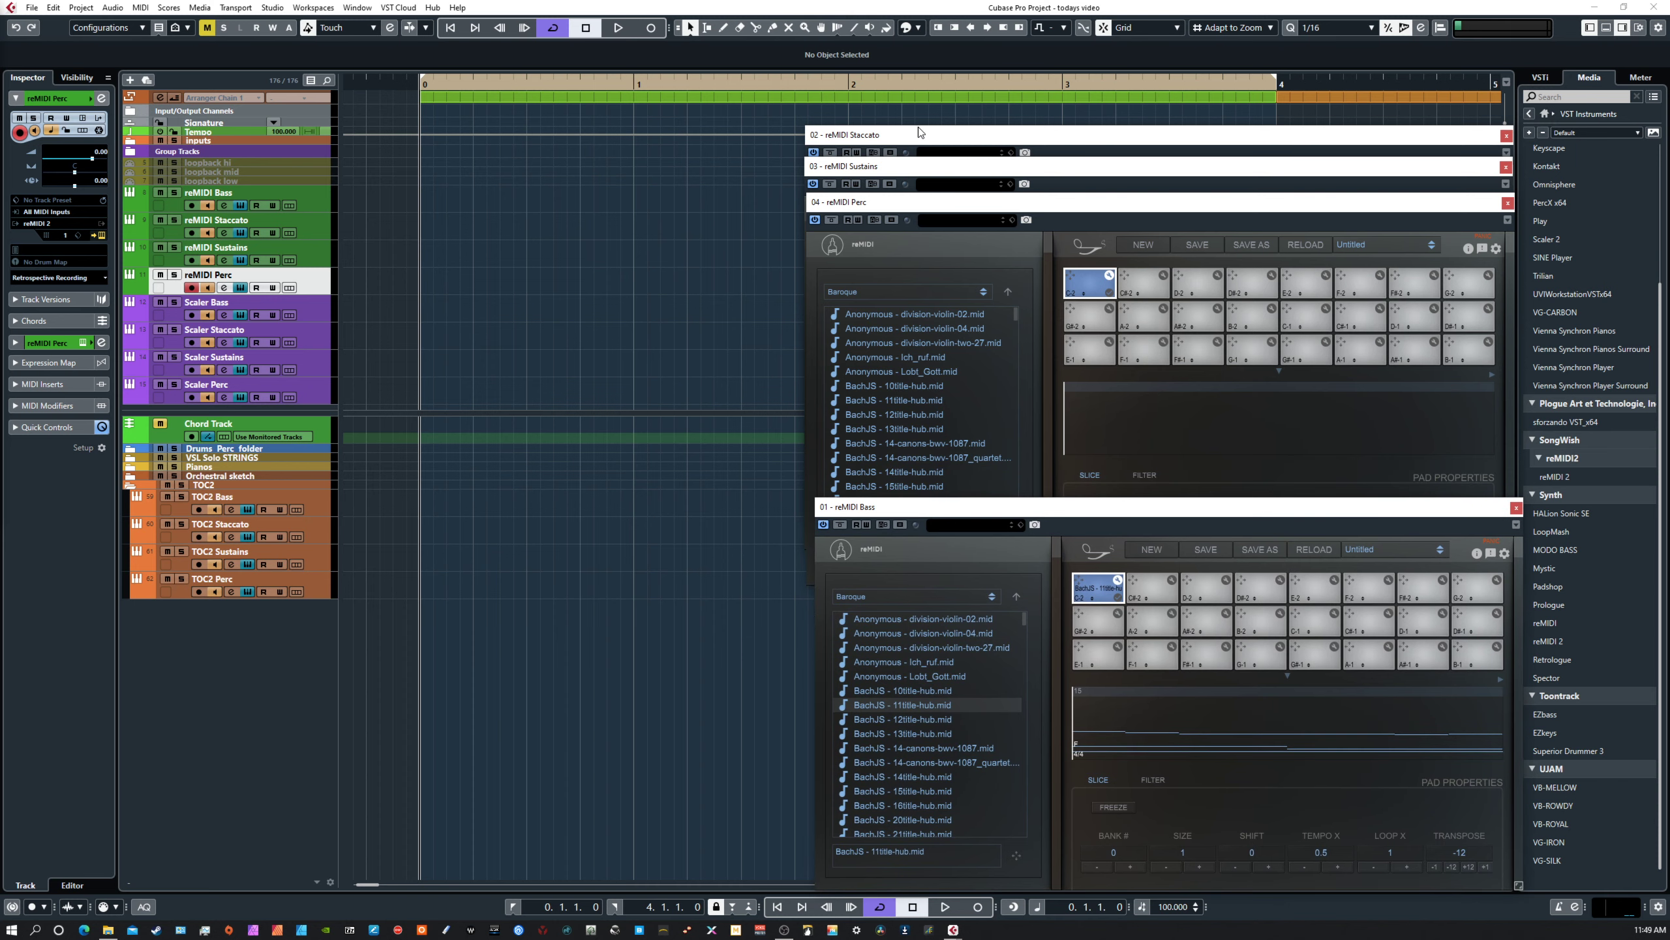
left_click_drag(919, 130, 927, 528)
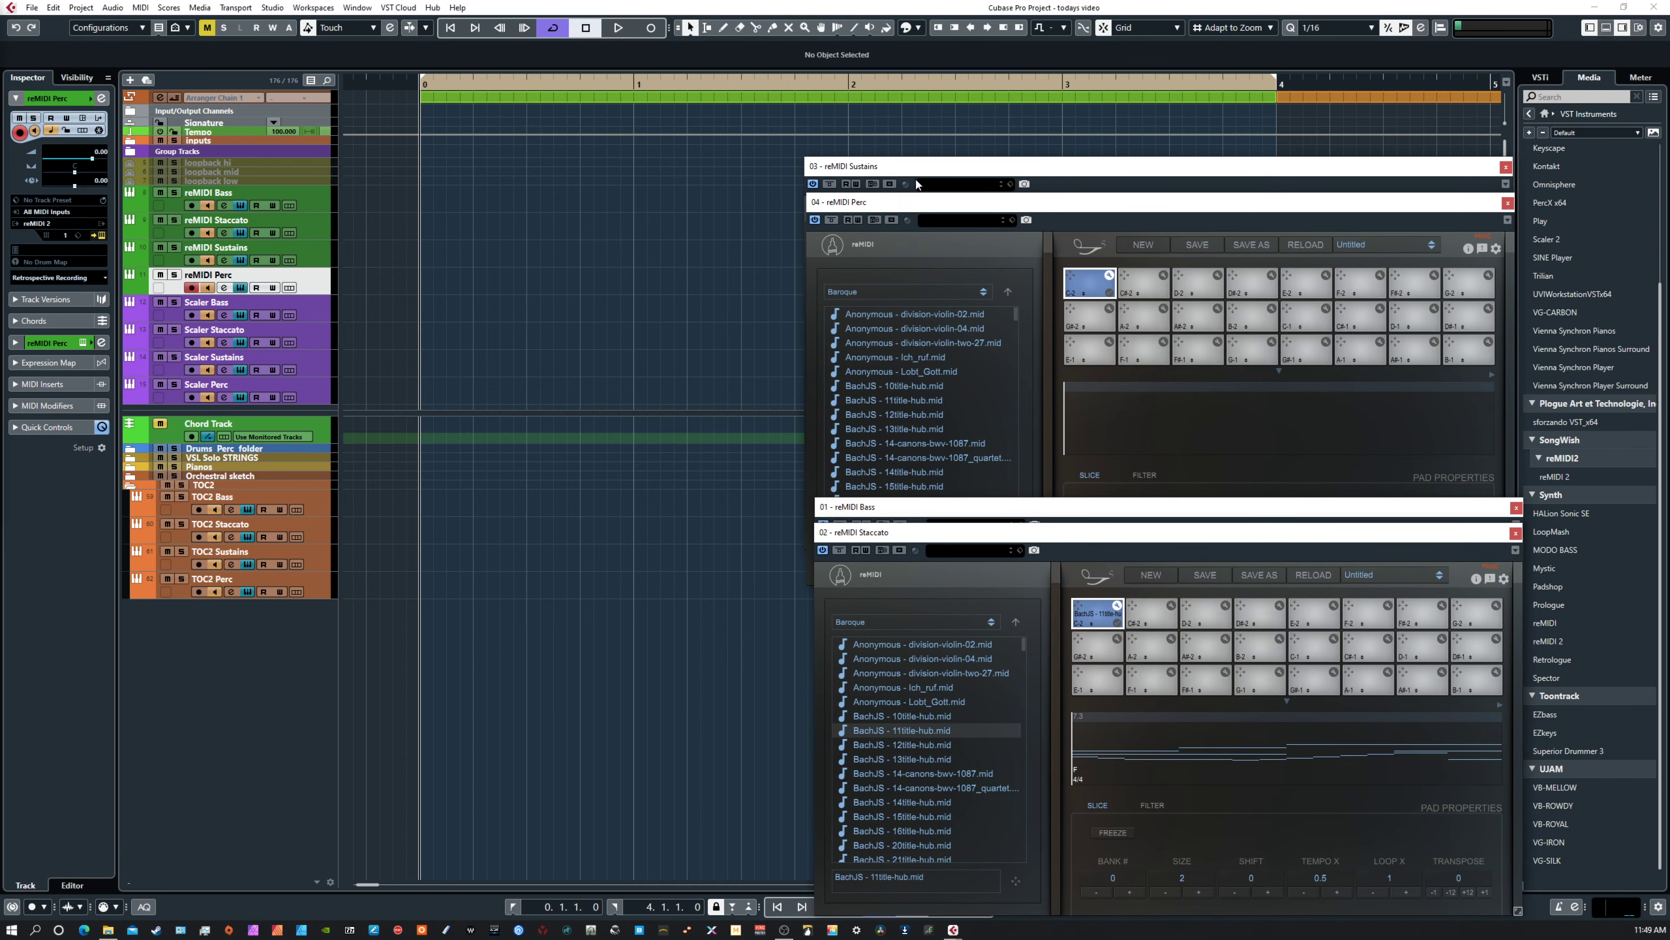
left_click(923, 163)
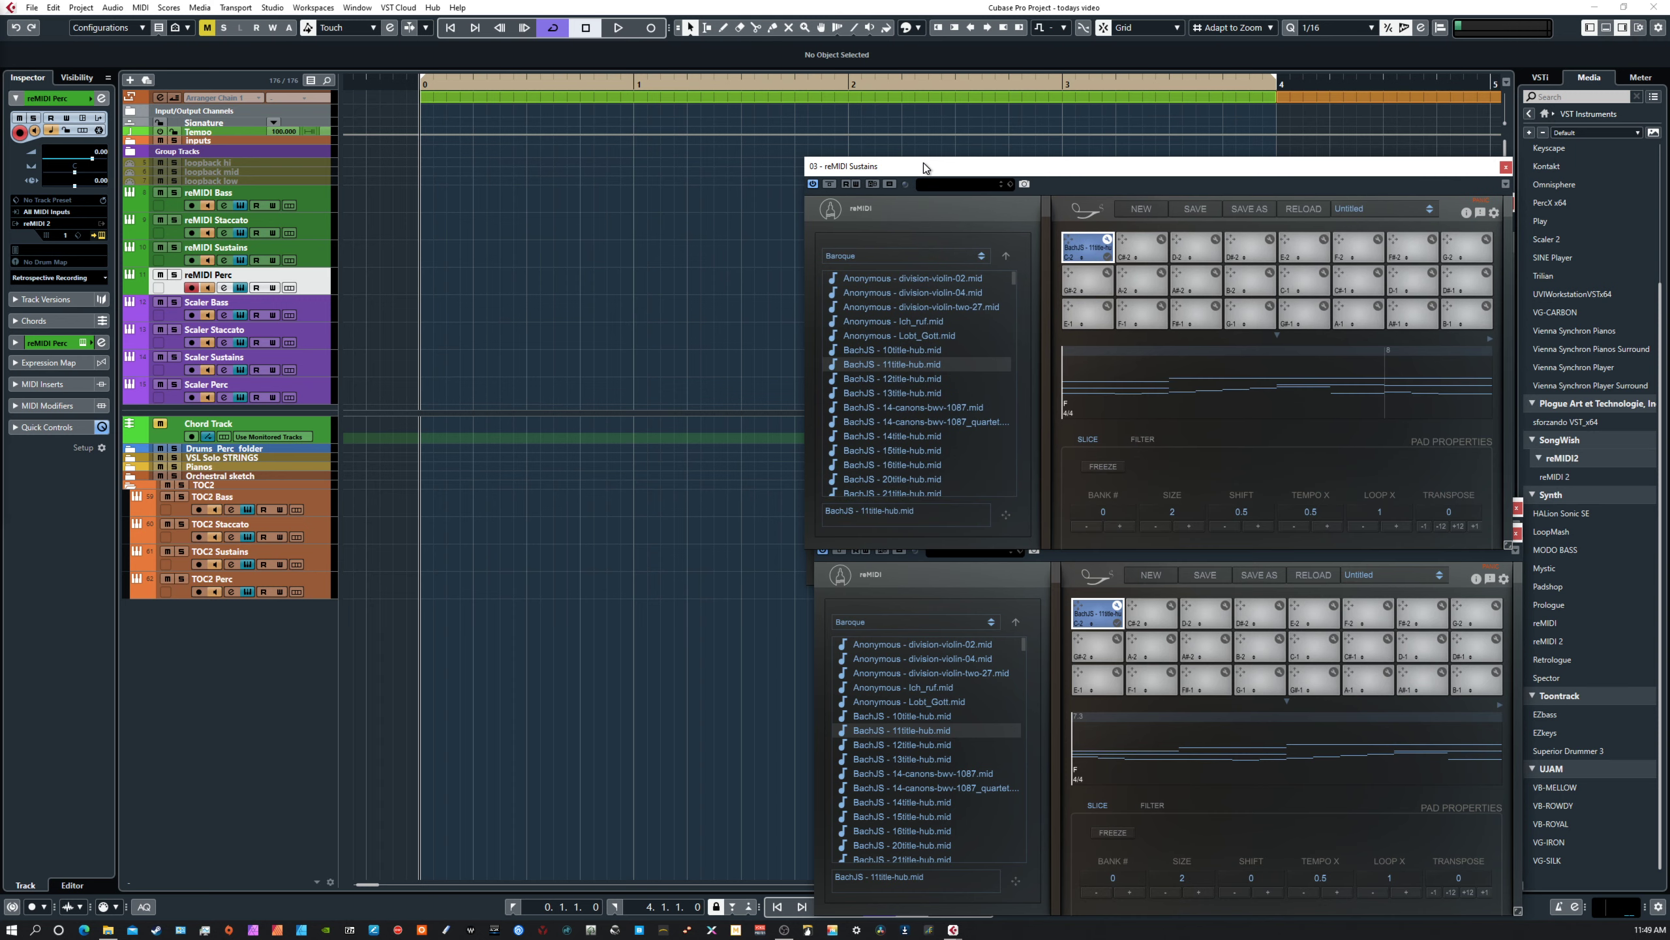
left_click_drag(924, 168, 935, 555)
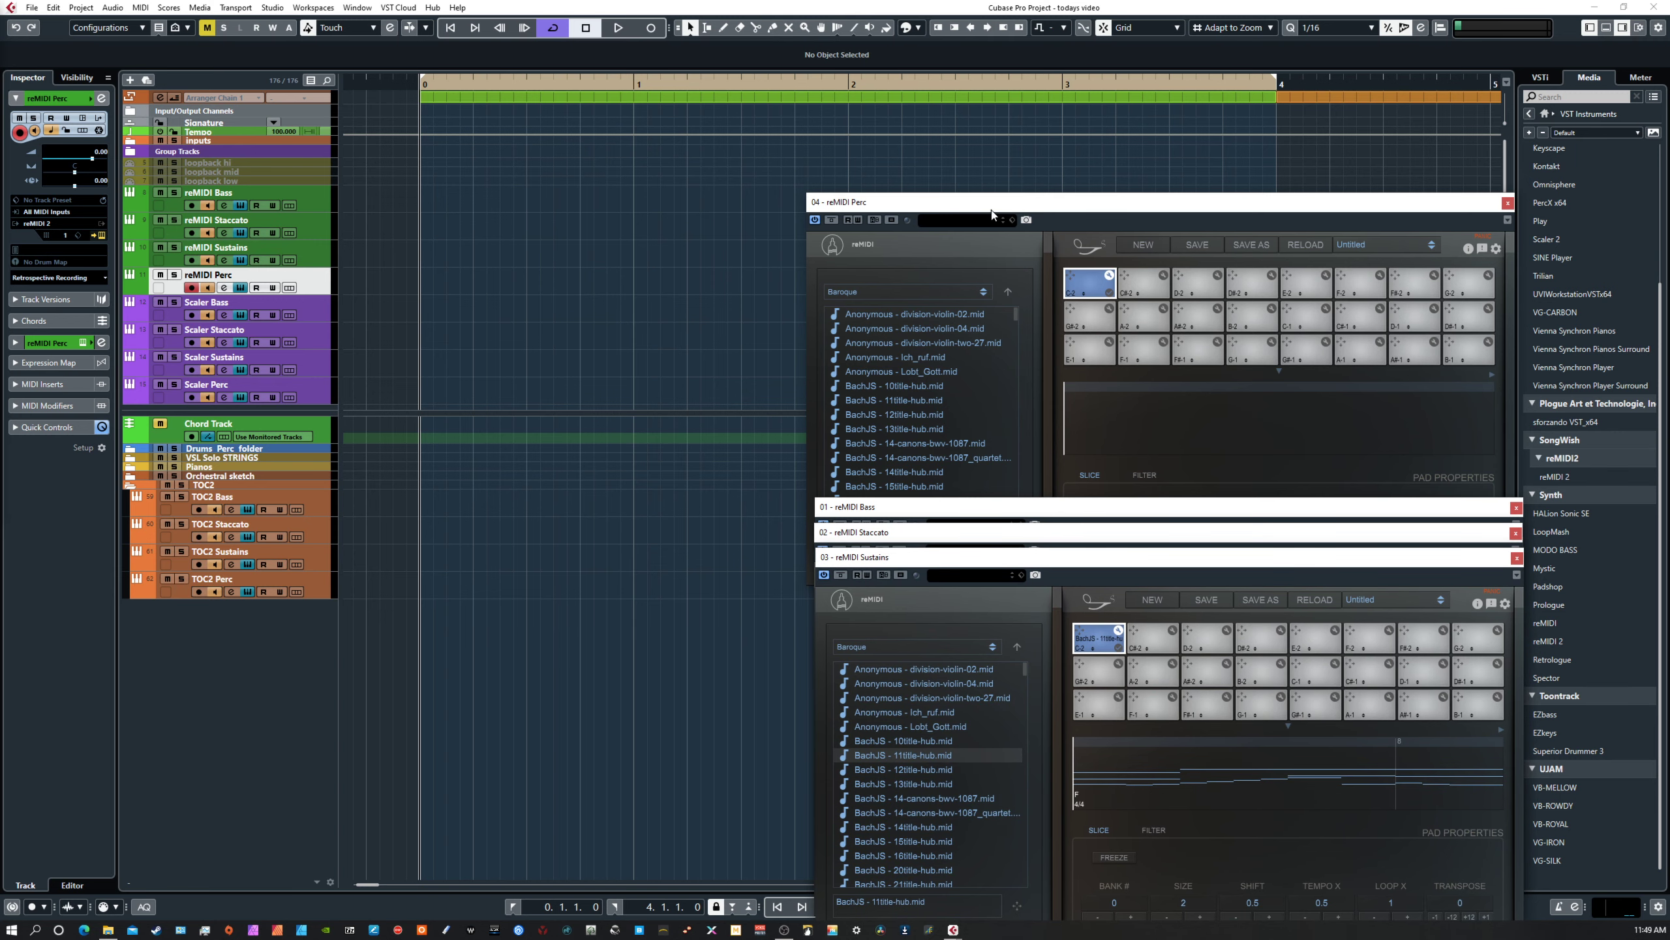
left_click_drag(1009, 208, 1019, 592)
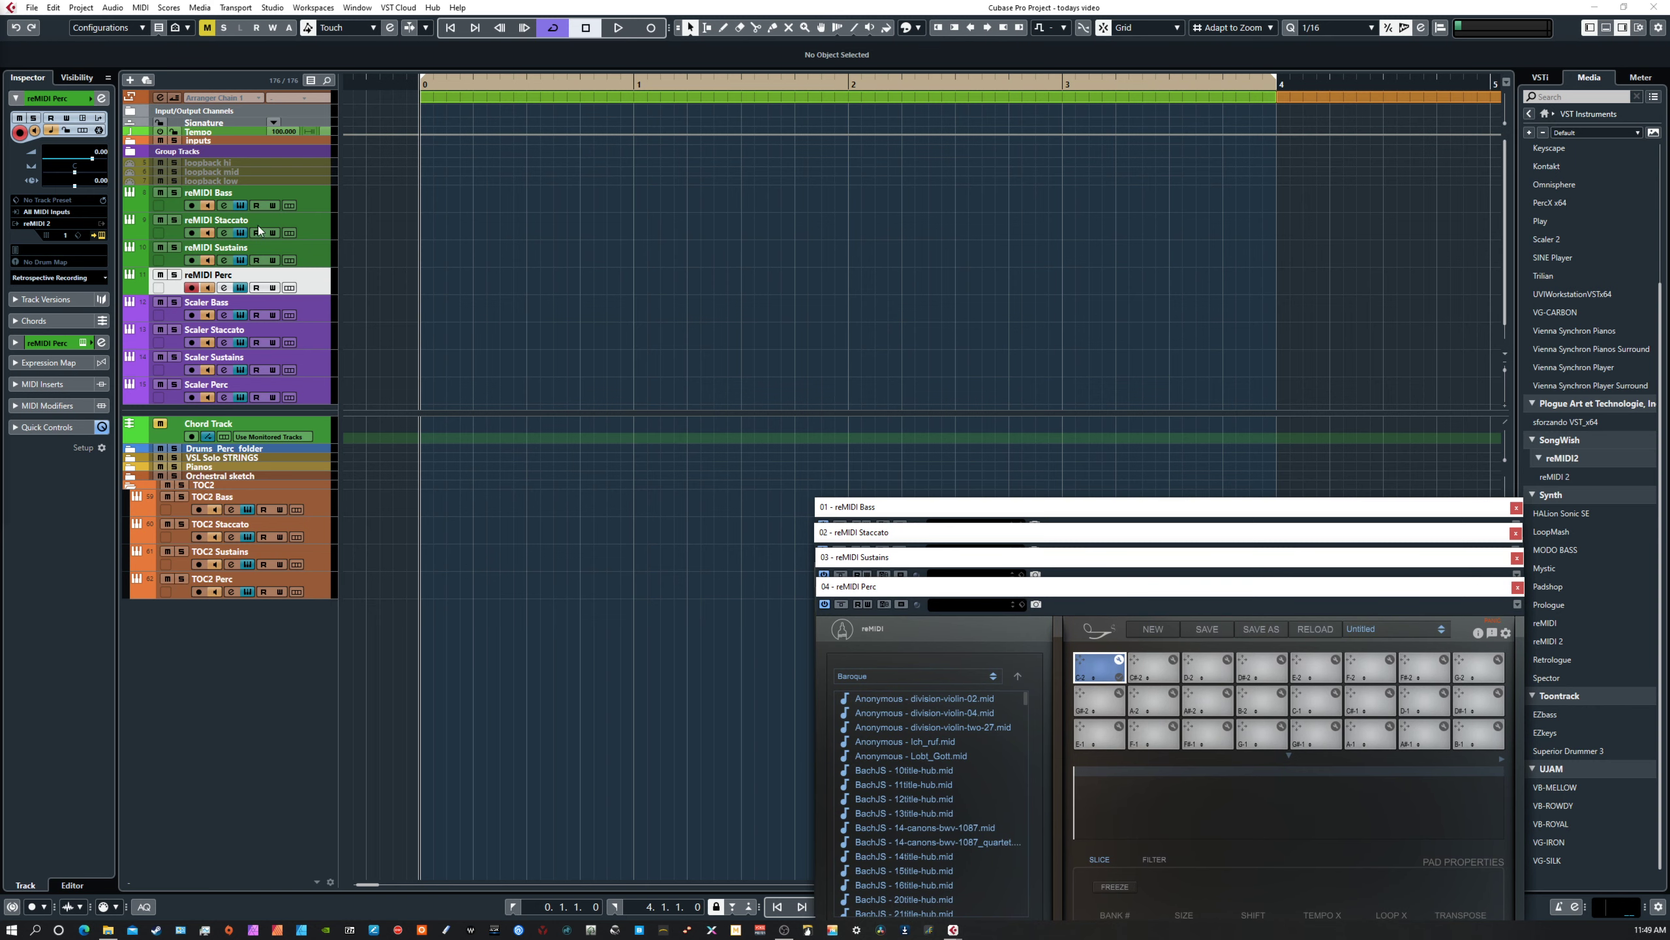
Select the Scaler Bass track and stack the Scaler Bass and Scaler Staccato windows over the start of the arrangement.
left_click(316, 305)
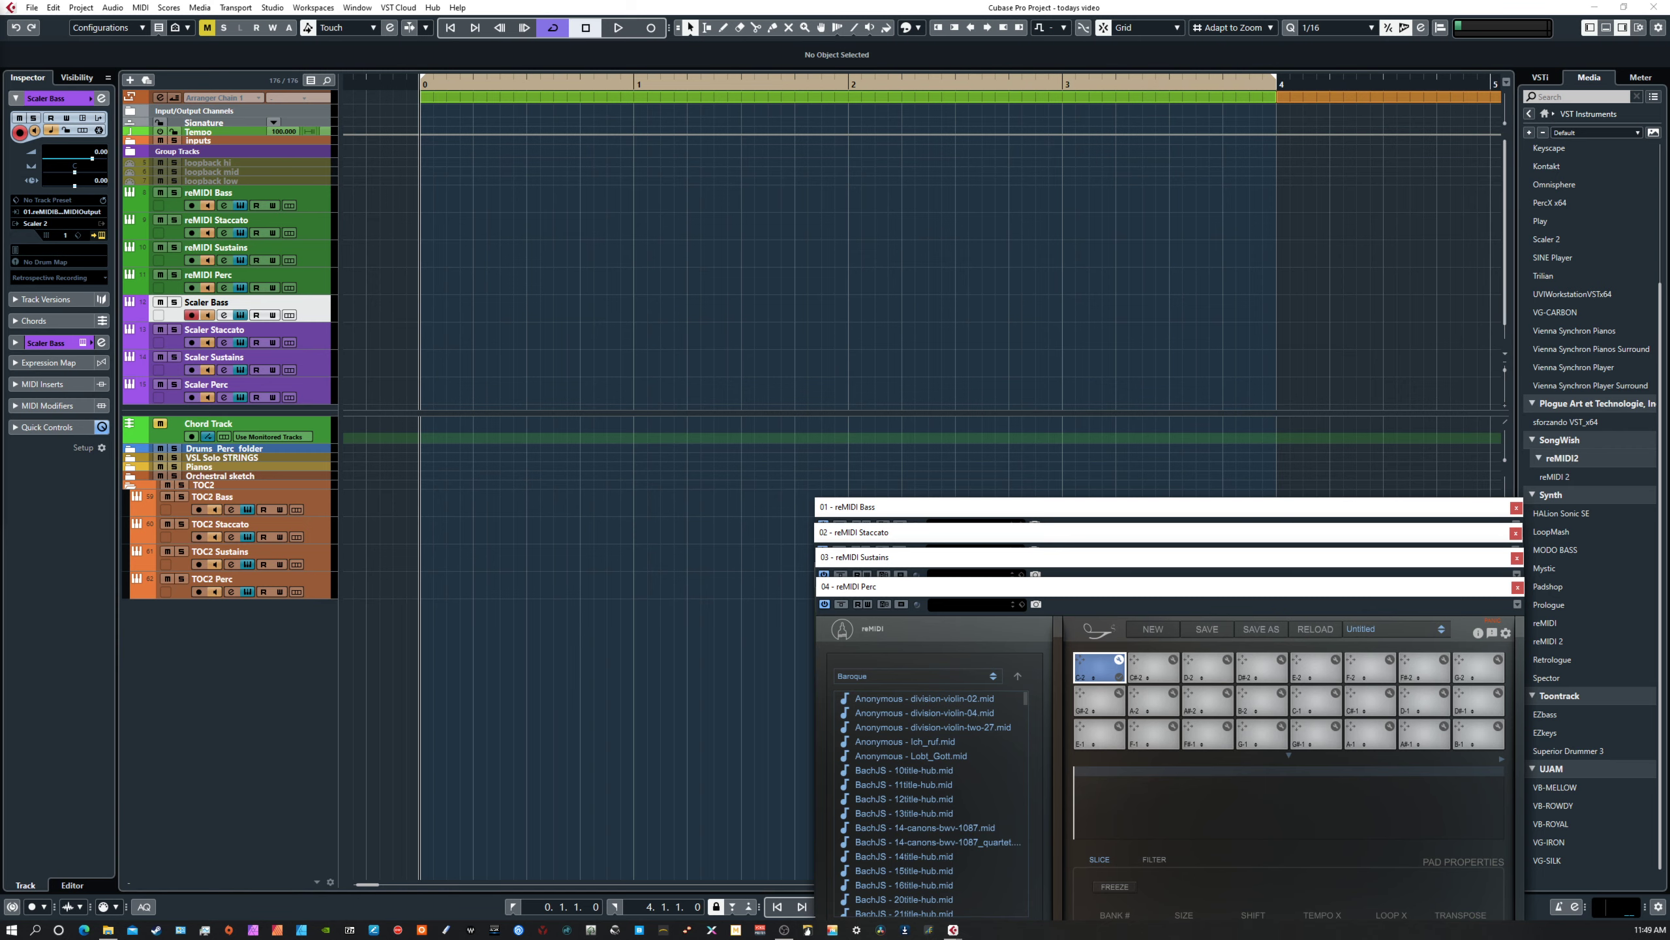
left_click_drag(256, 276, 600, 57)
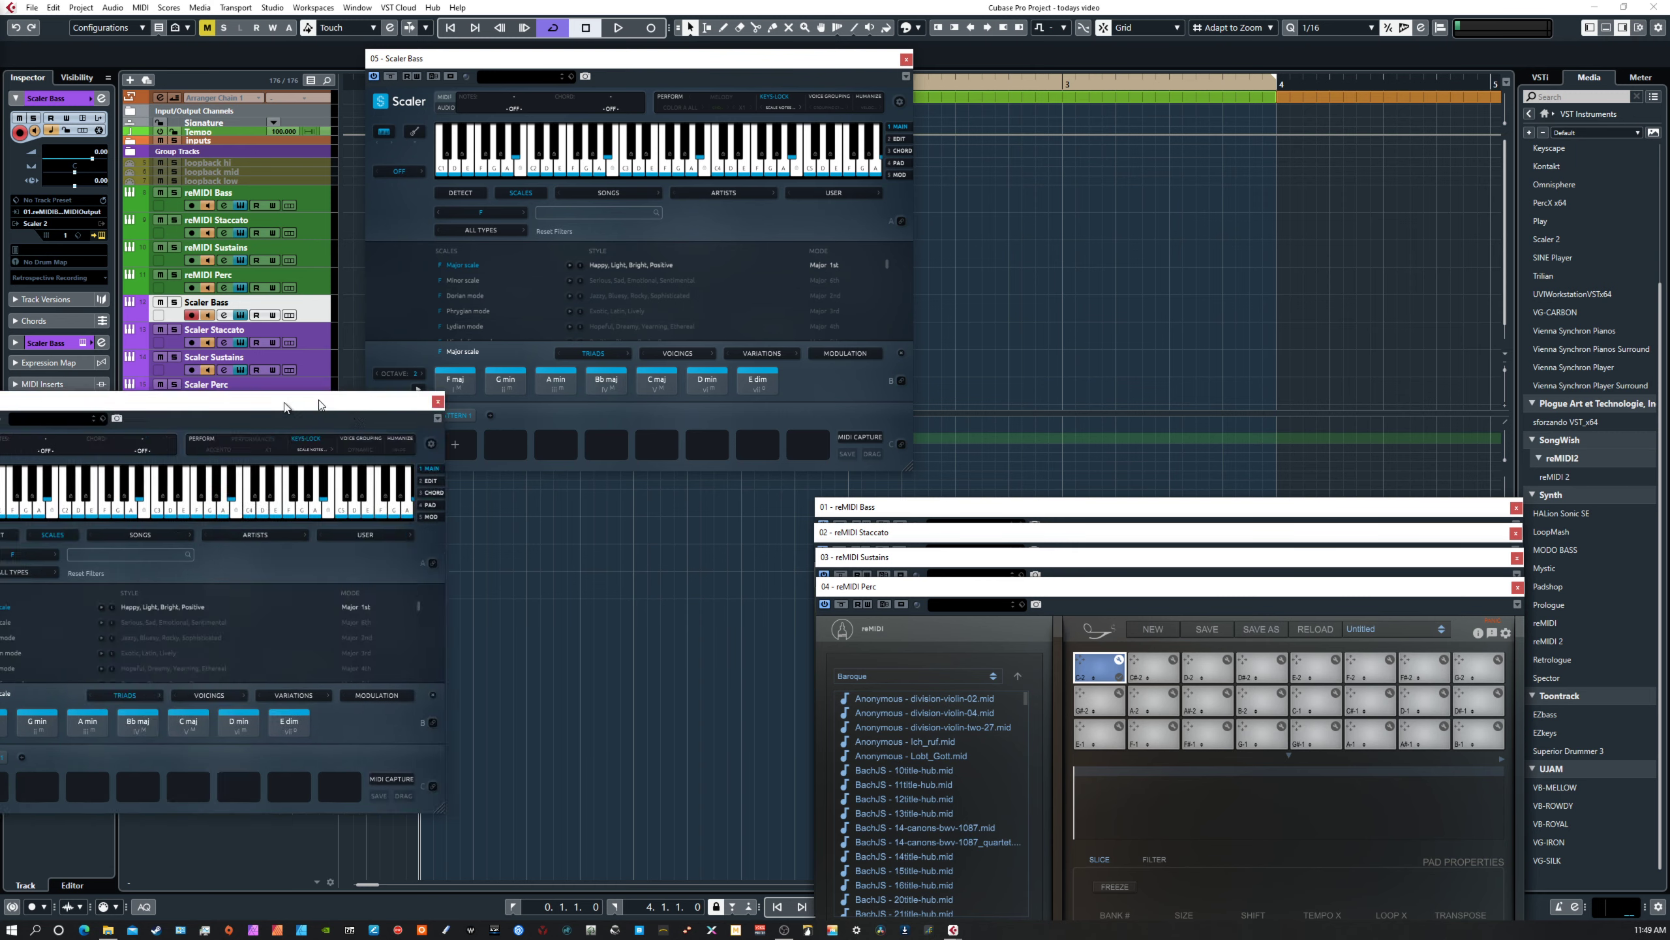
left_click_drag(389, 394, 751, 99)
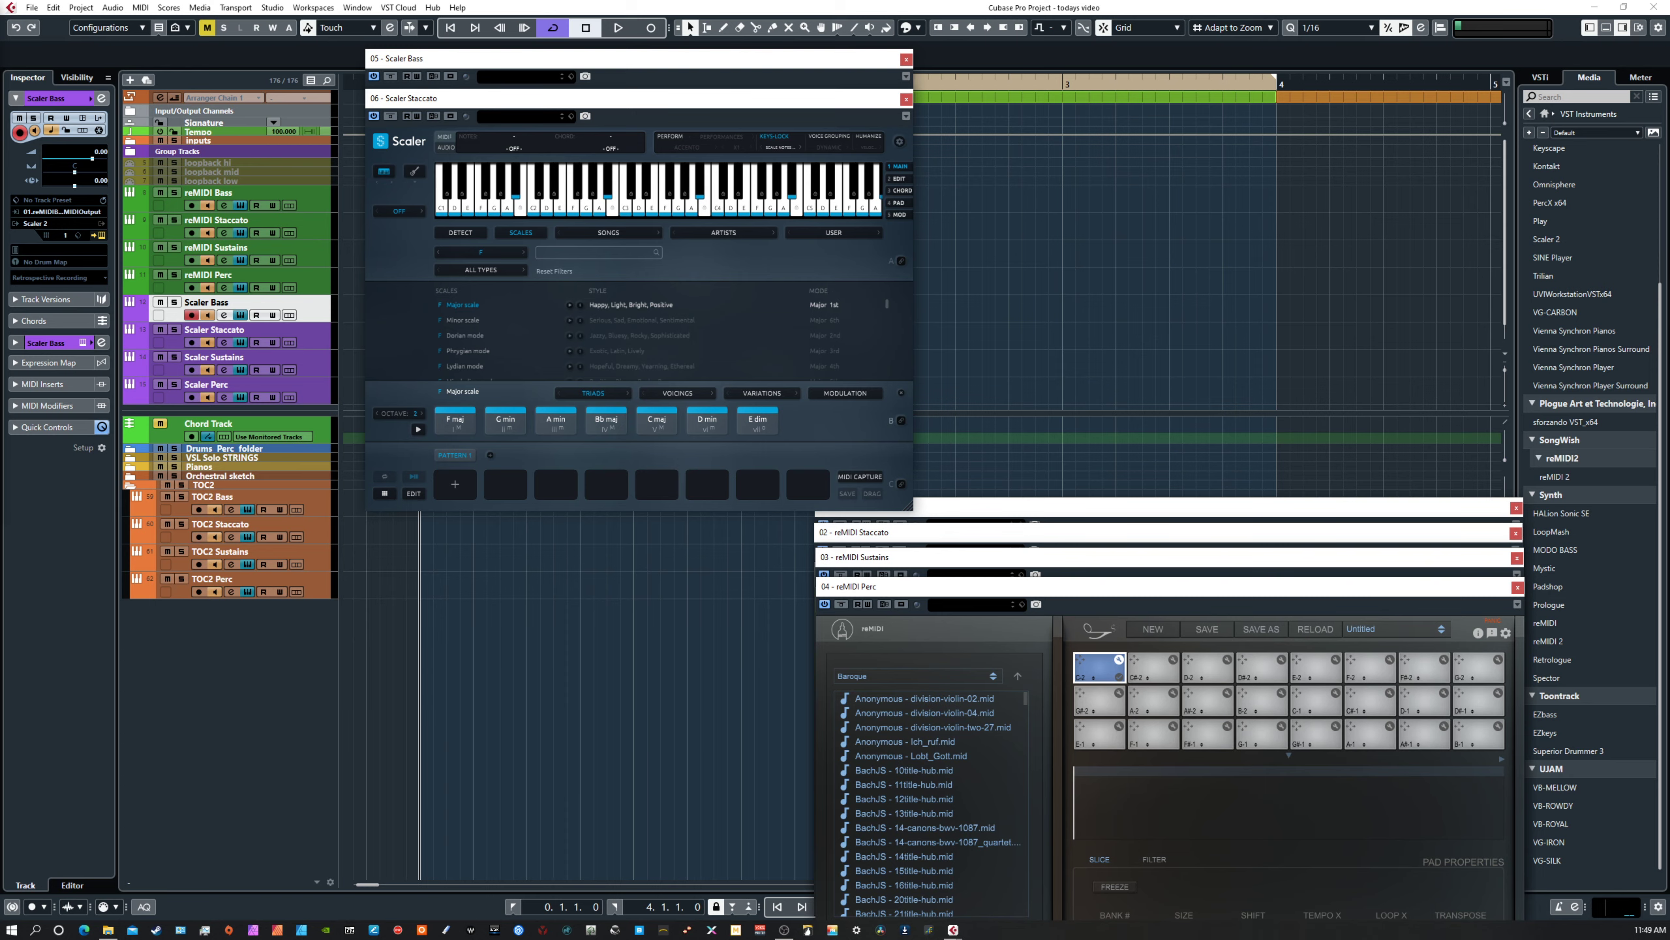
Add the Scaler Sustains and Scaler Perc windows to the cascade below Scaler Staccato, and bring Scaler Bass to the front.
left_click_drag(584, 278, 732, 134)
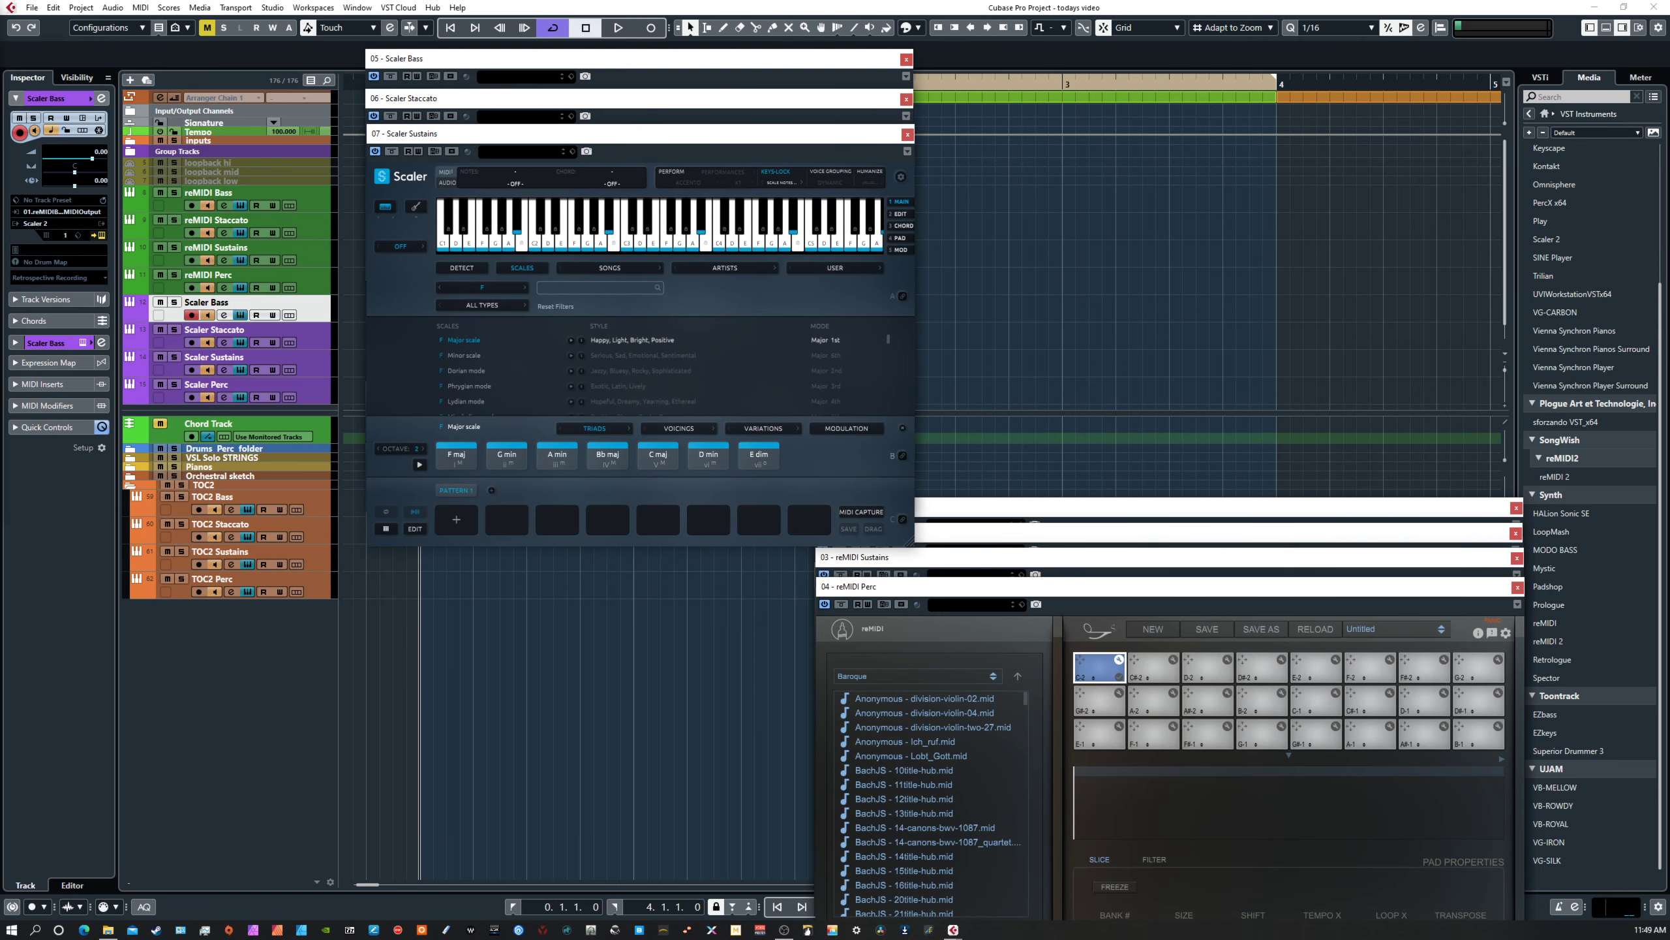
left_click_drag(0, 540, 642, 167)
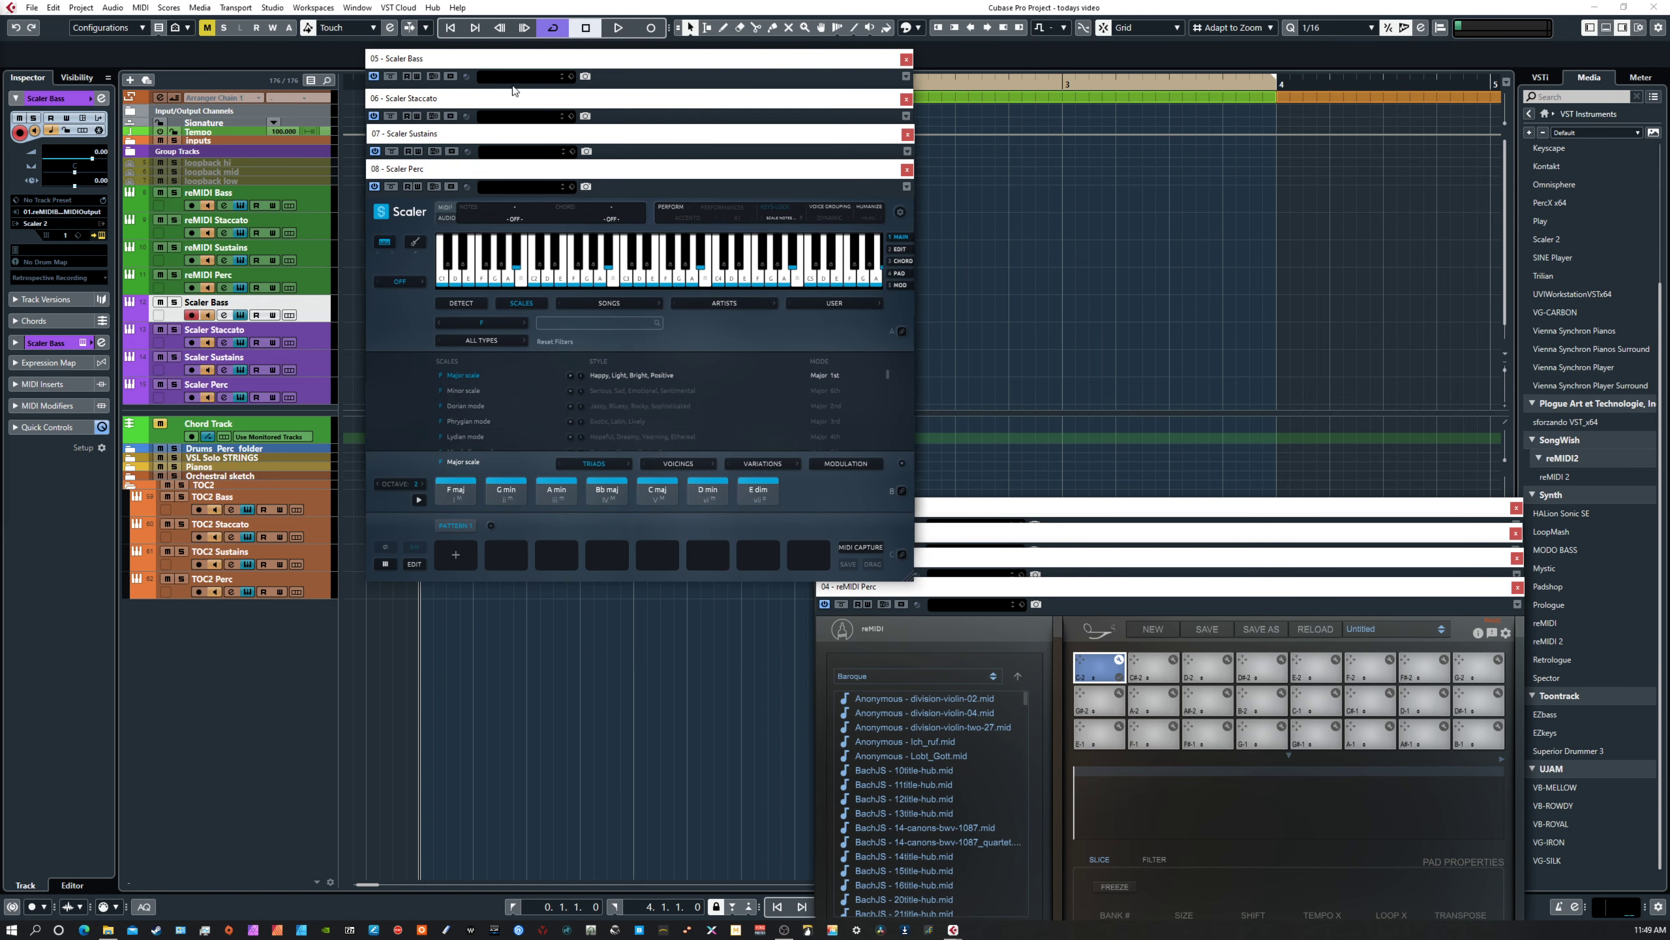
left_click(505, 64)
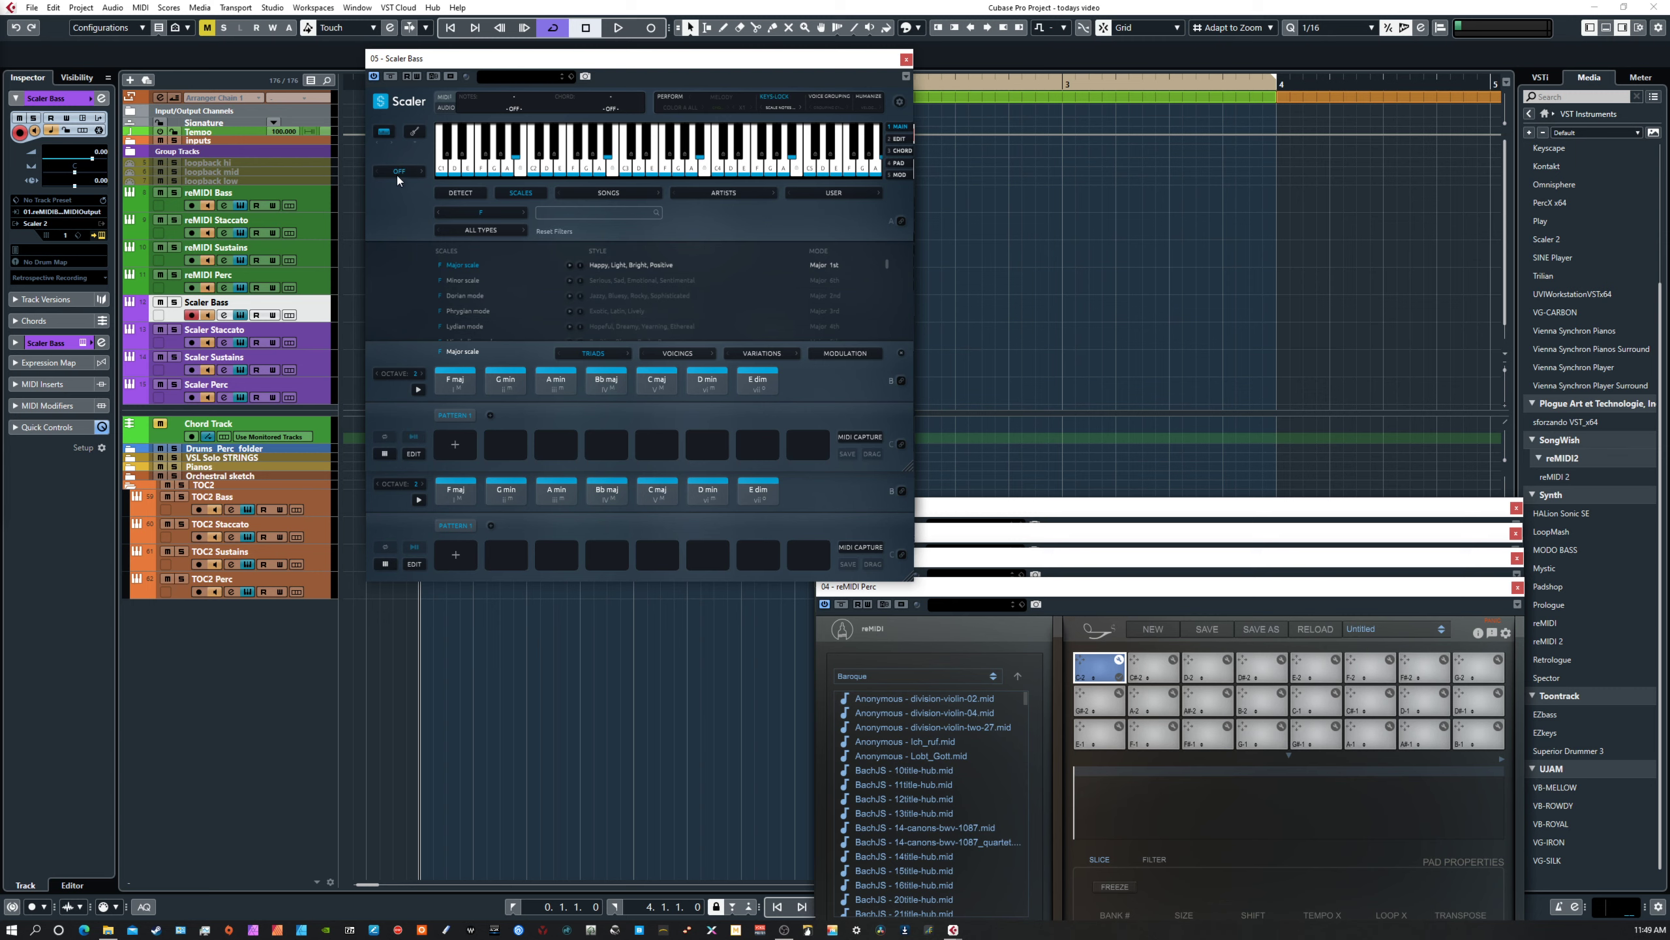
Bring the reMIDI Perc window forward and move the Scaler Bass window below the Scaler Perc title bar.
left_click(1097, 592)
left_click_drag(1097, 588, 1104, 583)
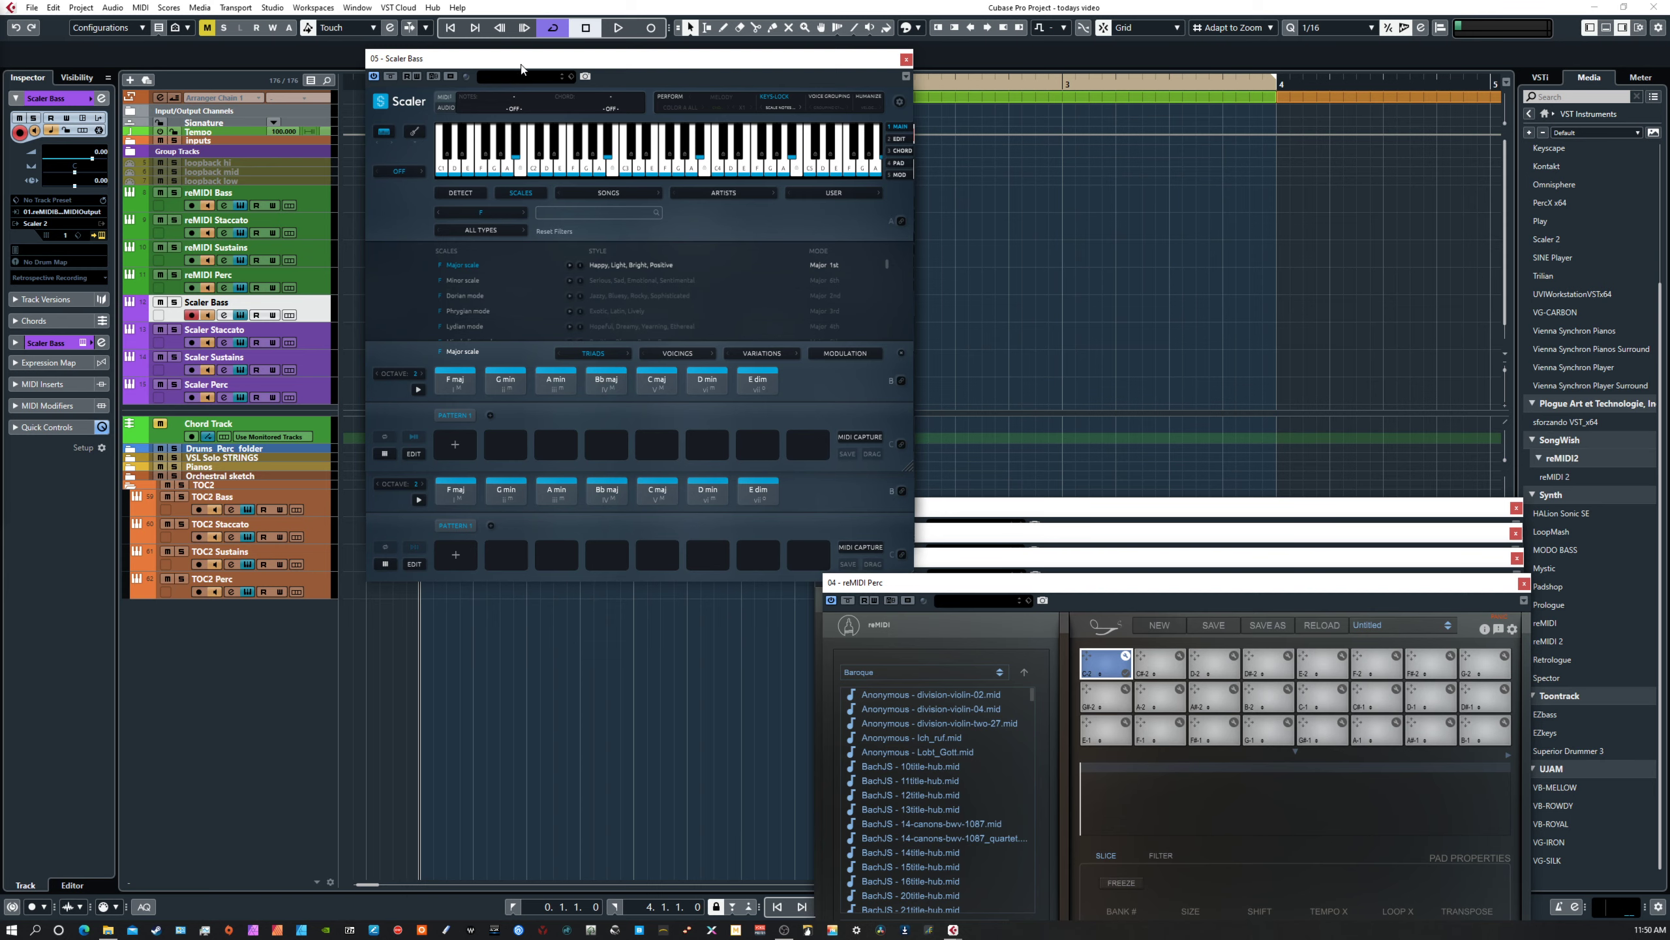
left_click_drag(517, 66, 519, 221)
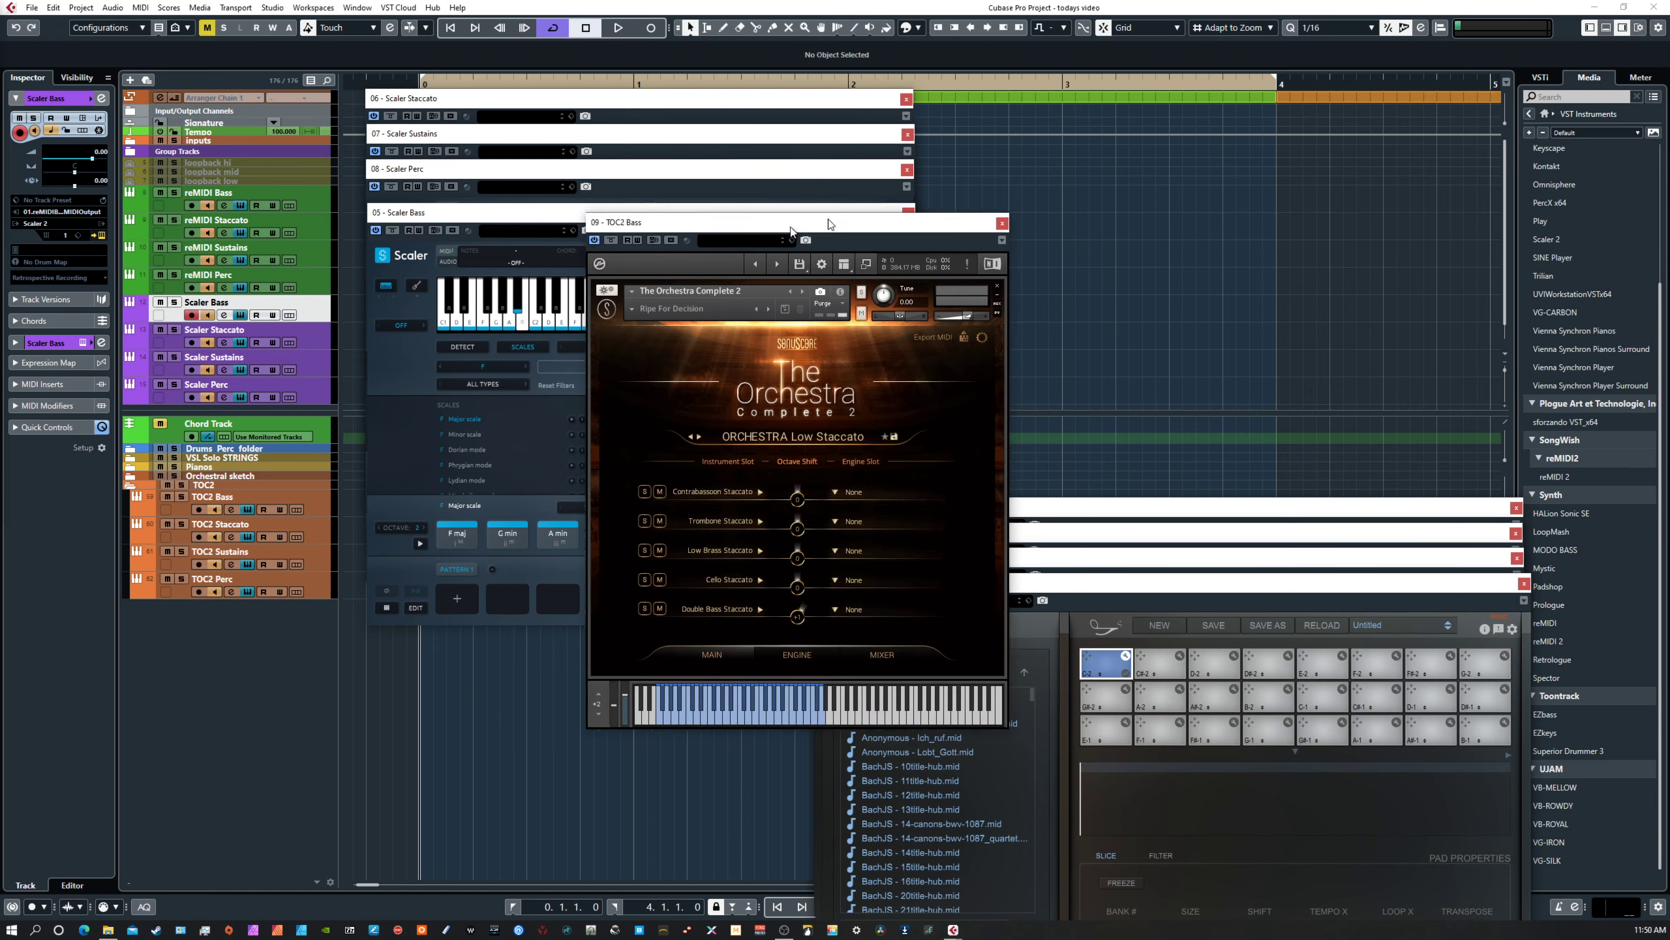
Cascade the TOC2 Bass, Staccato, Sustains and Perc windows beside the Scaler stack, and solo the TOC2 Bass track.
left_click_drag(790, 227, 1144, 62)
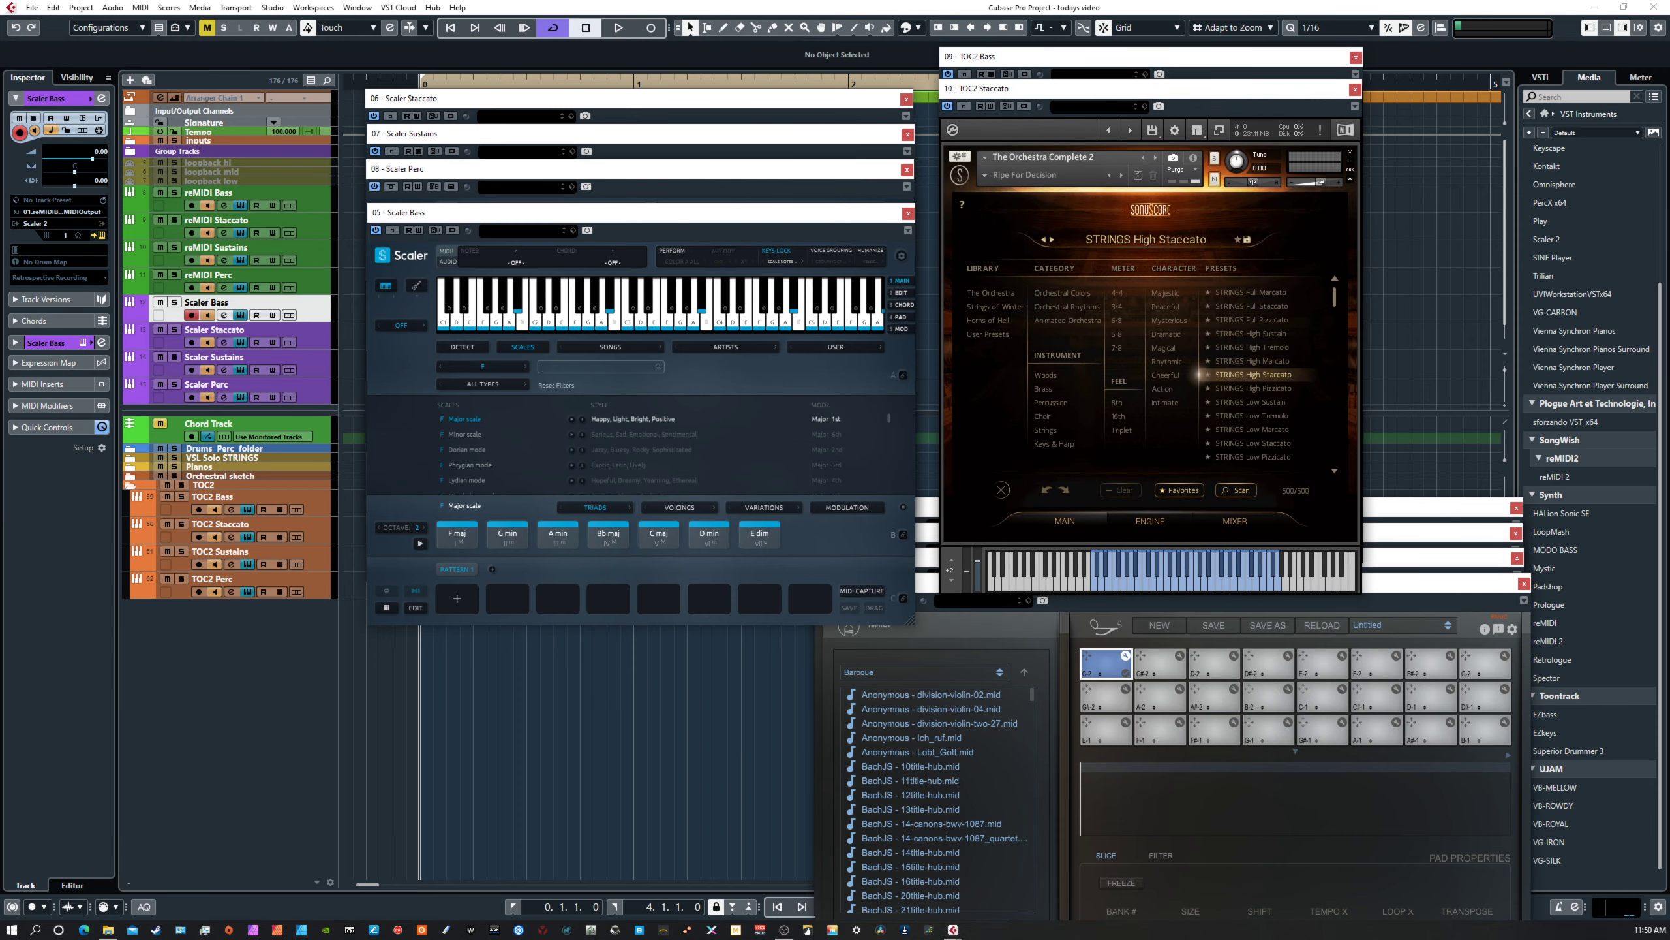
left_click_drag(1091, 264, 1073, 180)
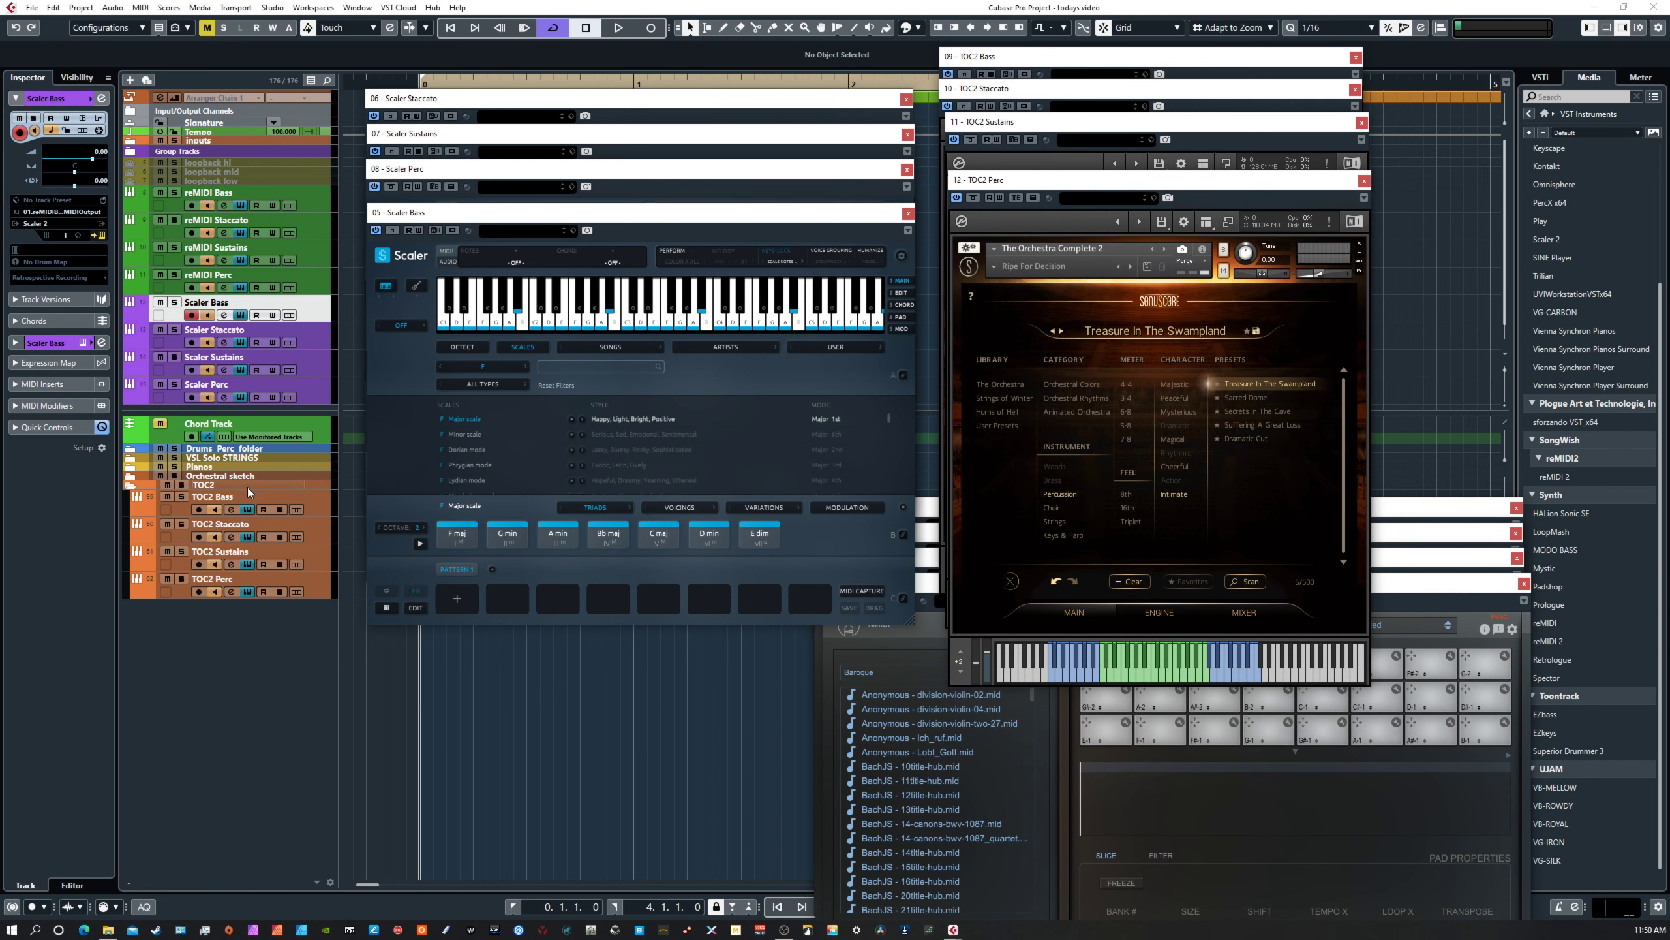
left_click(183, 498)
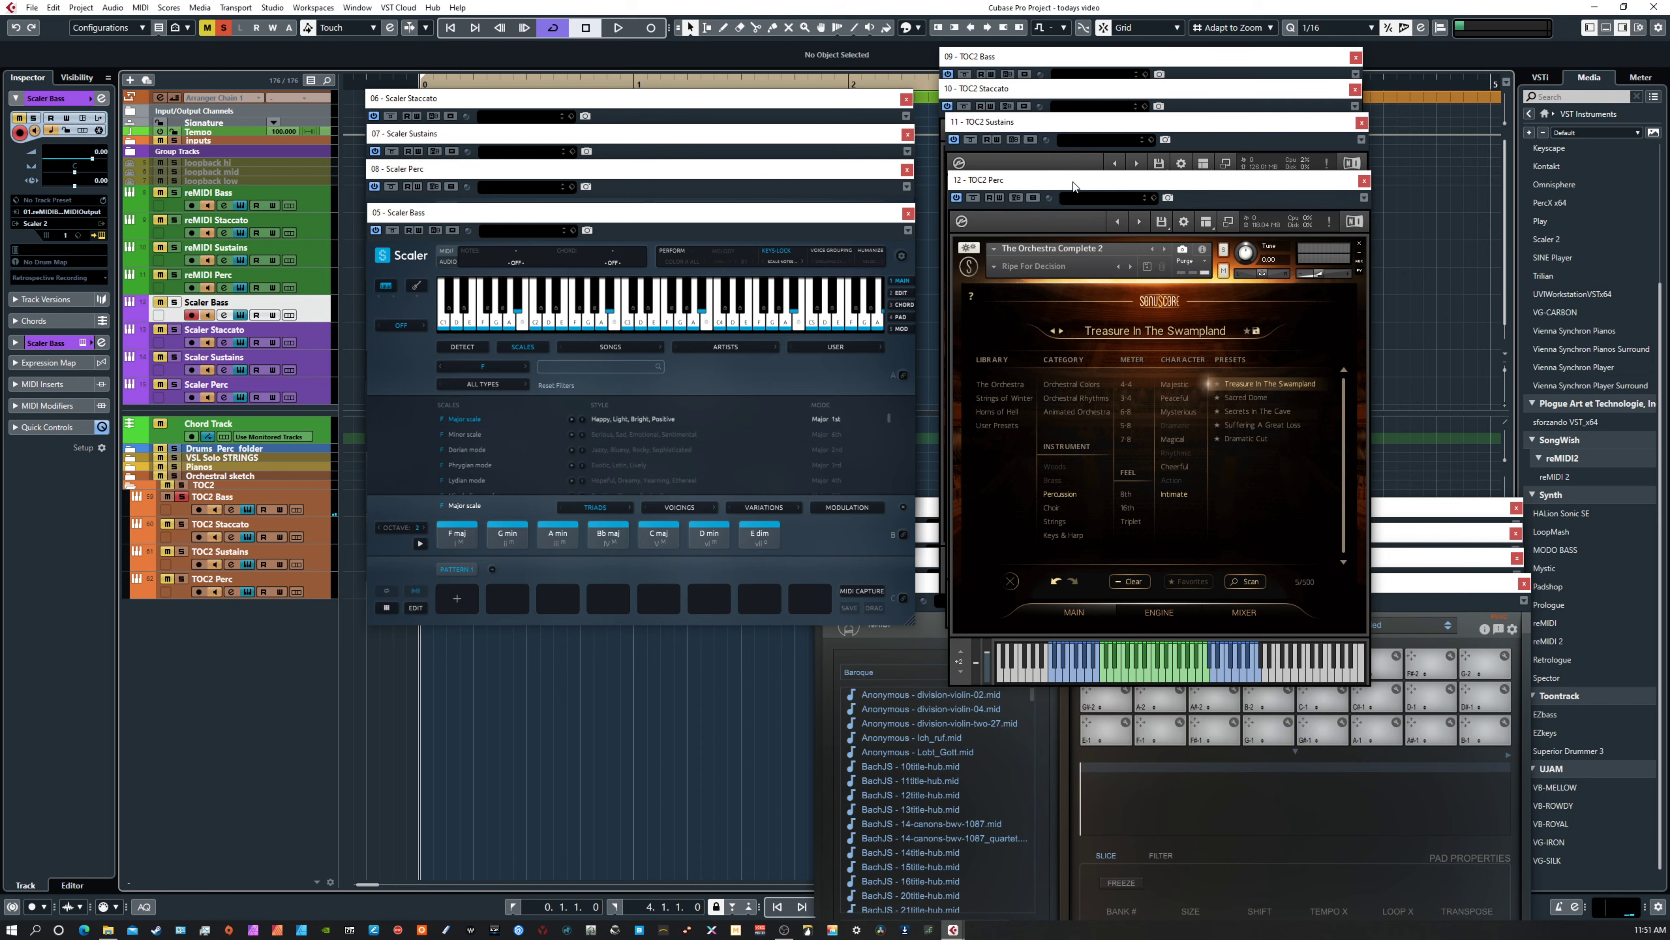
Place the TOC2 Bass window over Scaler Bass and show the instrument slots of STRINGS High Staccato in TOC2 Staccato.
left_click_drag(1060, 58, 530, 372)
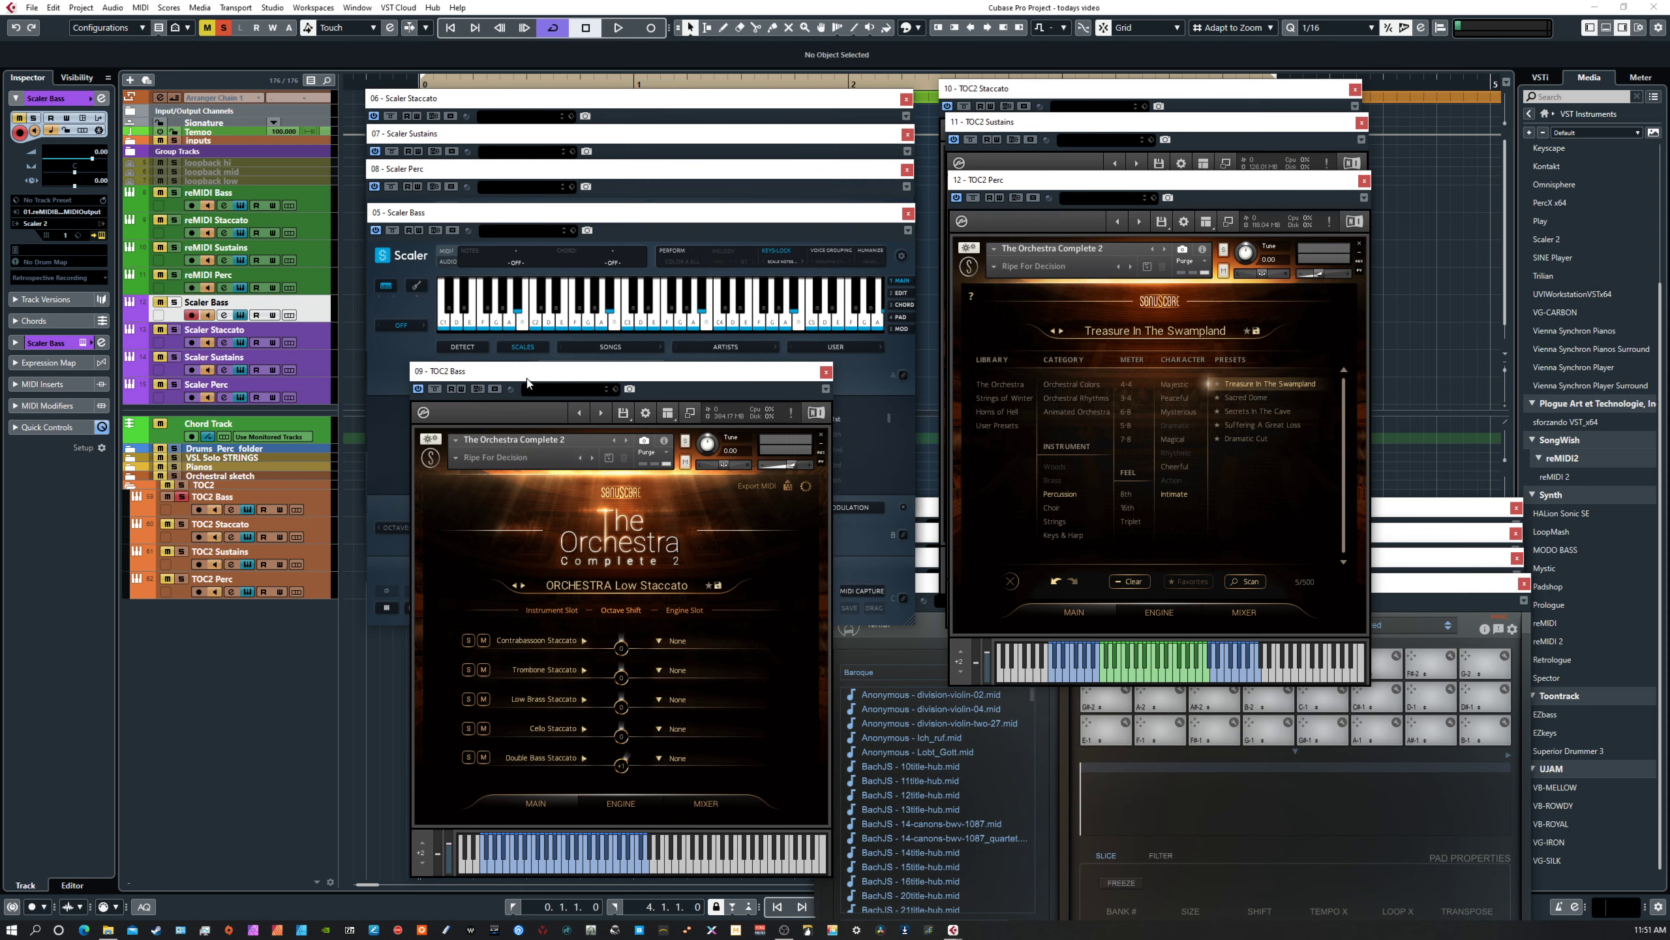
mouse_move(527, 380)
left_mouse_down()
mouse_move(520, 403)
mouse_move(513, 358)
left_mouse_up()
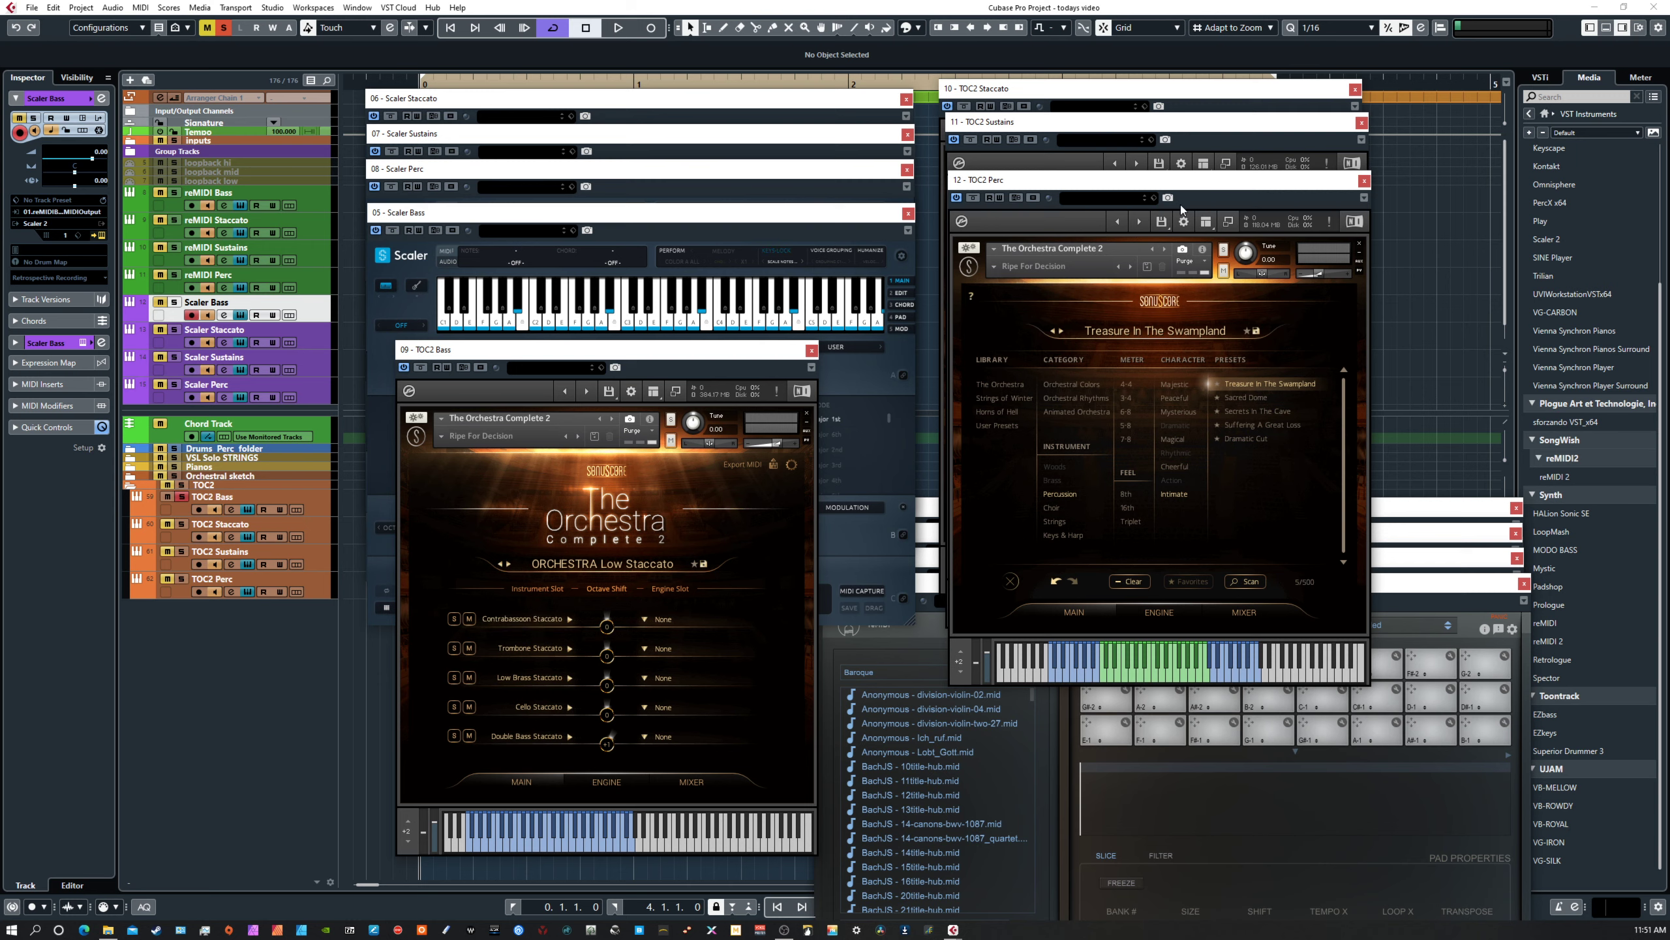
left_click(1019, 92)
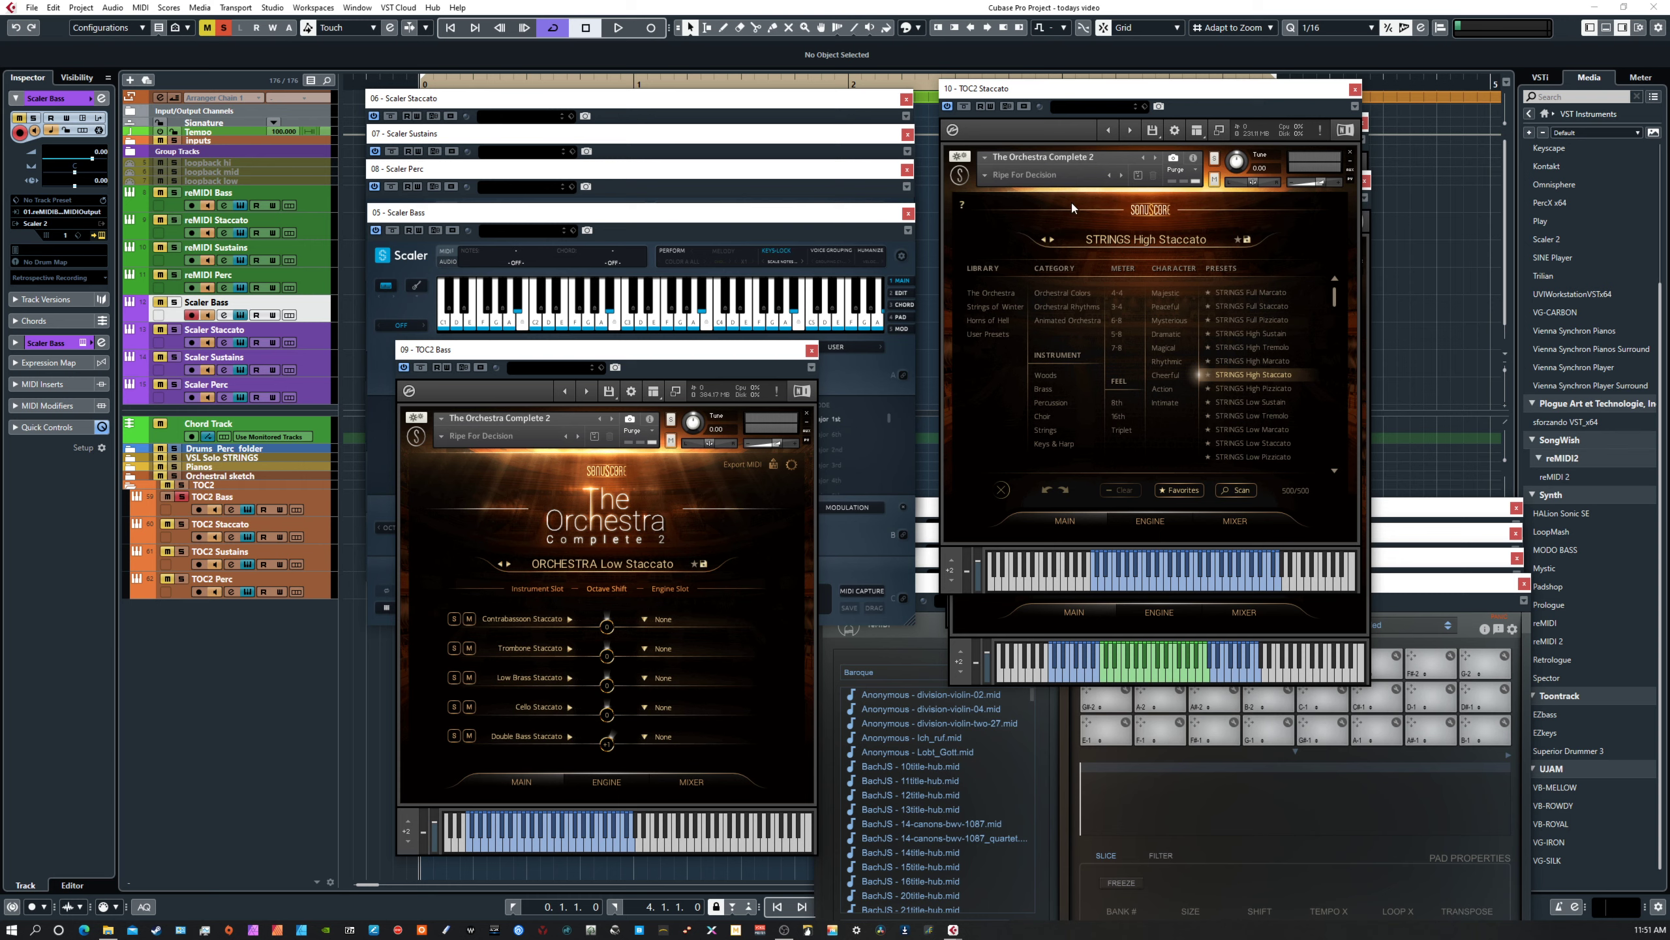
left_click(1066, 521)
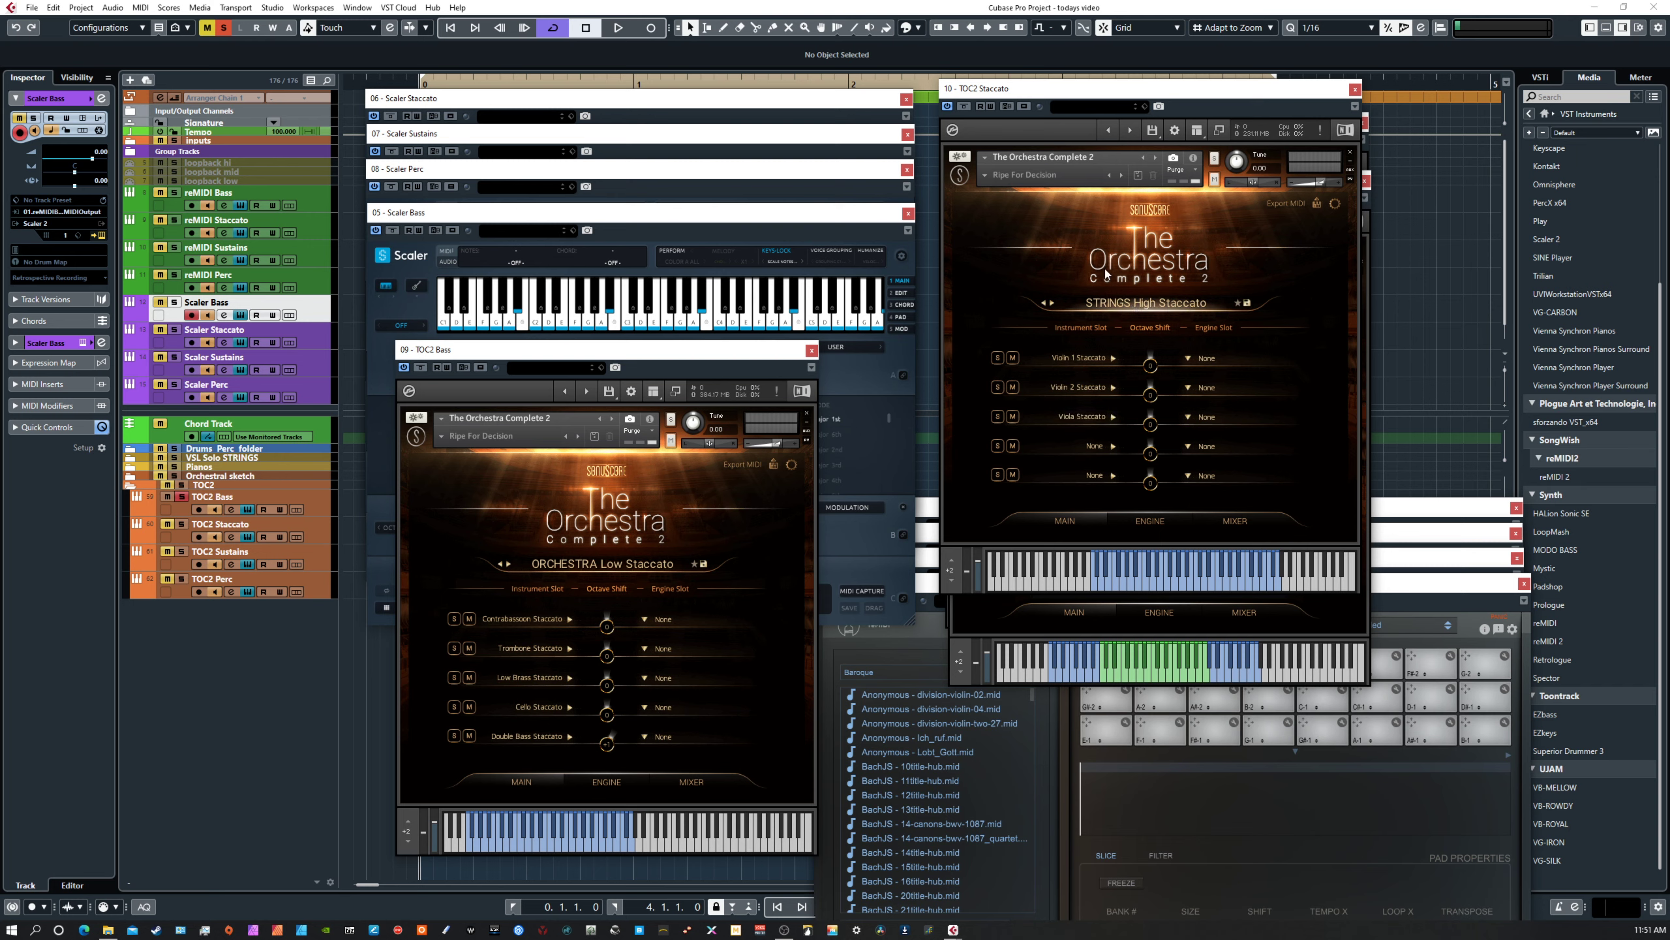
Restack the TOC2 windows with Staccato below Perc, Sustains at the head of the stack and Bass just beneath Sustains.
left_click_drag(1060, 92, 1076, 220)
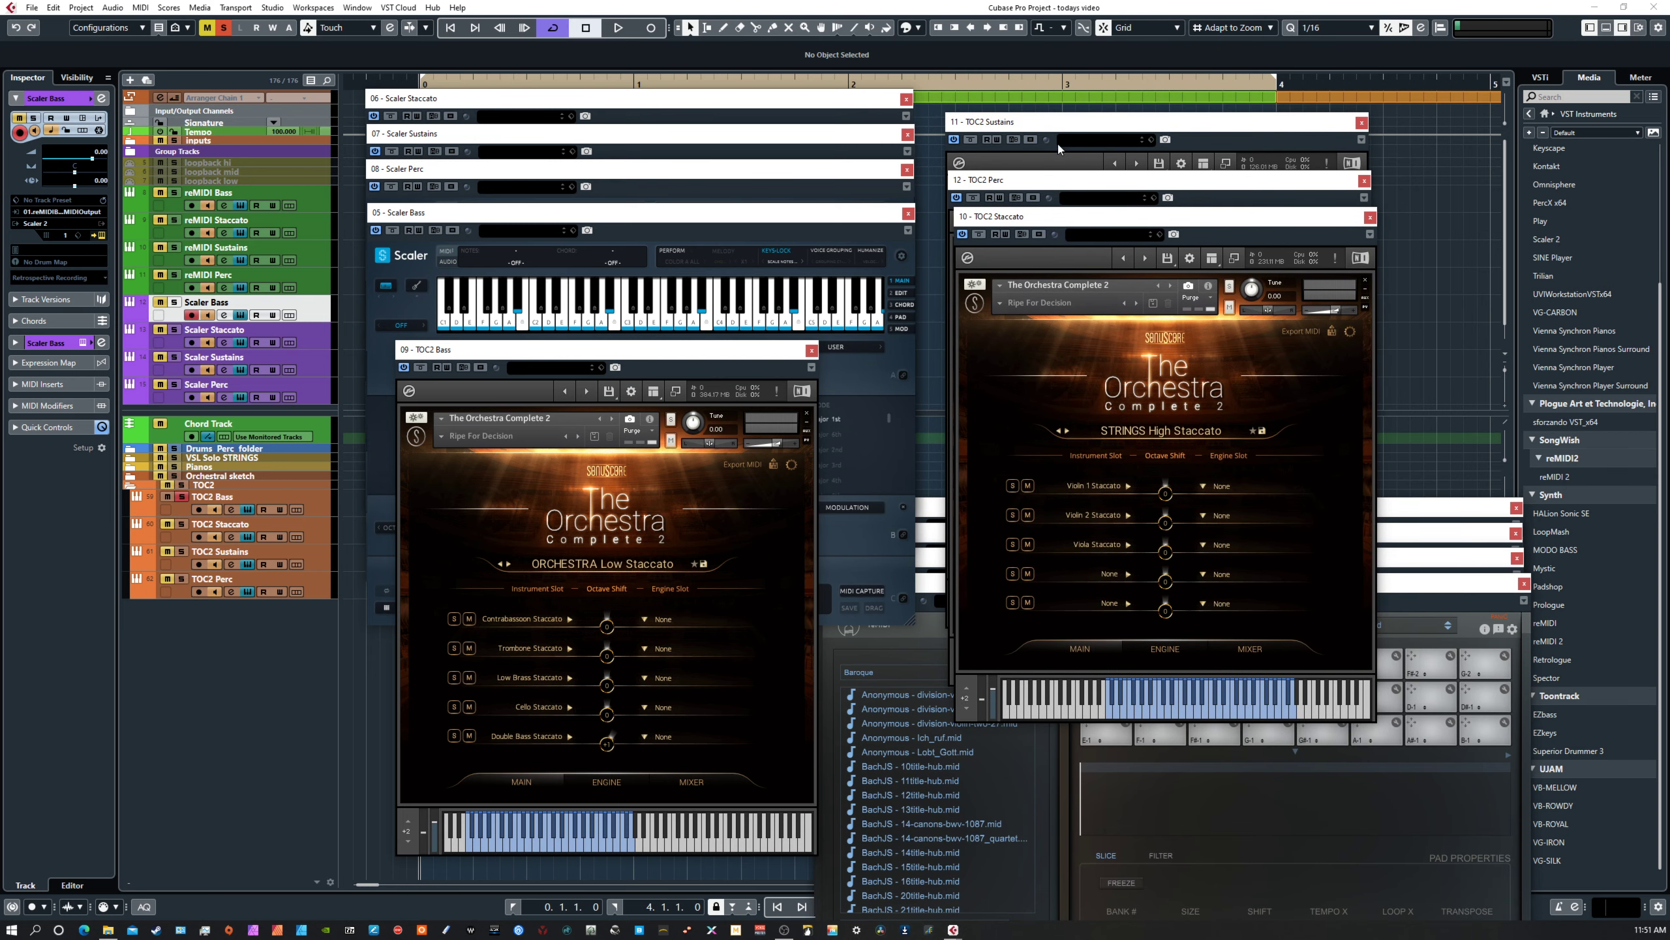
left_click(1079, 122)
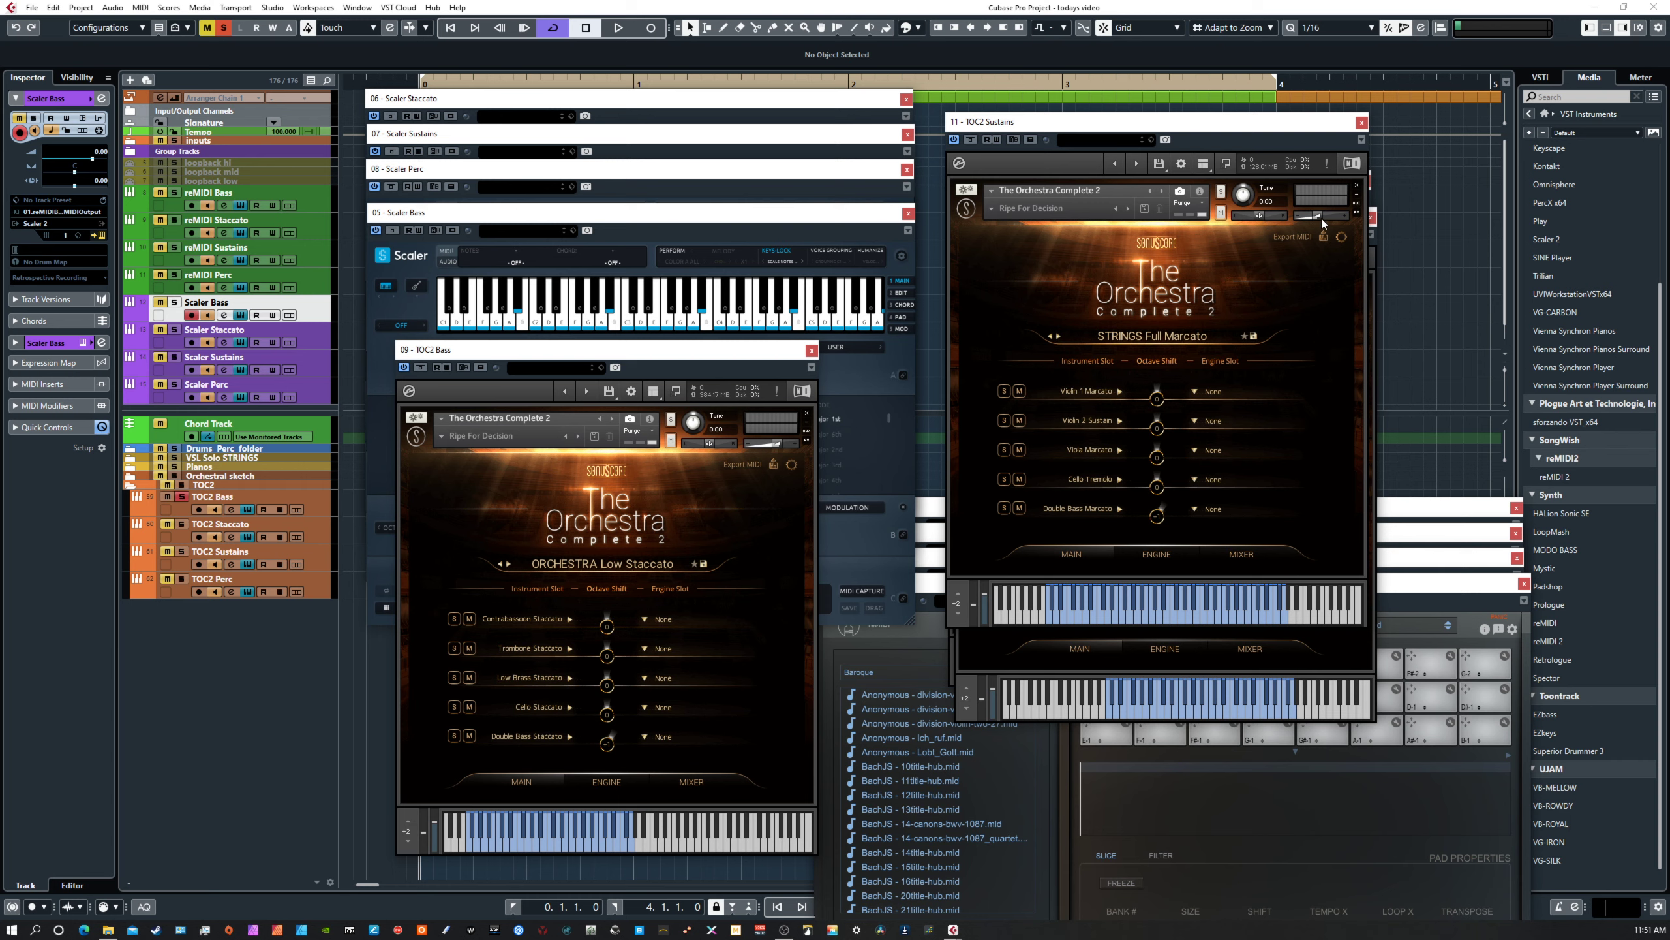
mouse_move(1067, 119)
left_mouse_down()
mouse_move(1210, 102)
mouse_move(1084, 124)
mouse_move(1098, 115)
mouse_move(1095, 223)
mouse_move(1076, 99)
left_mouse_up()
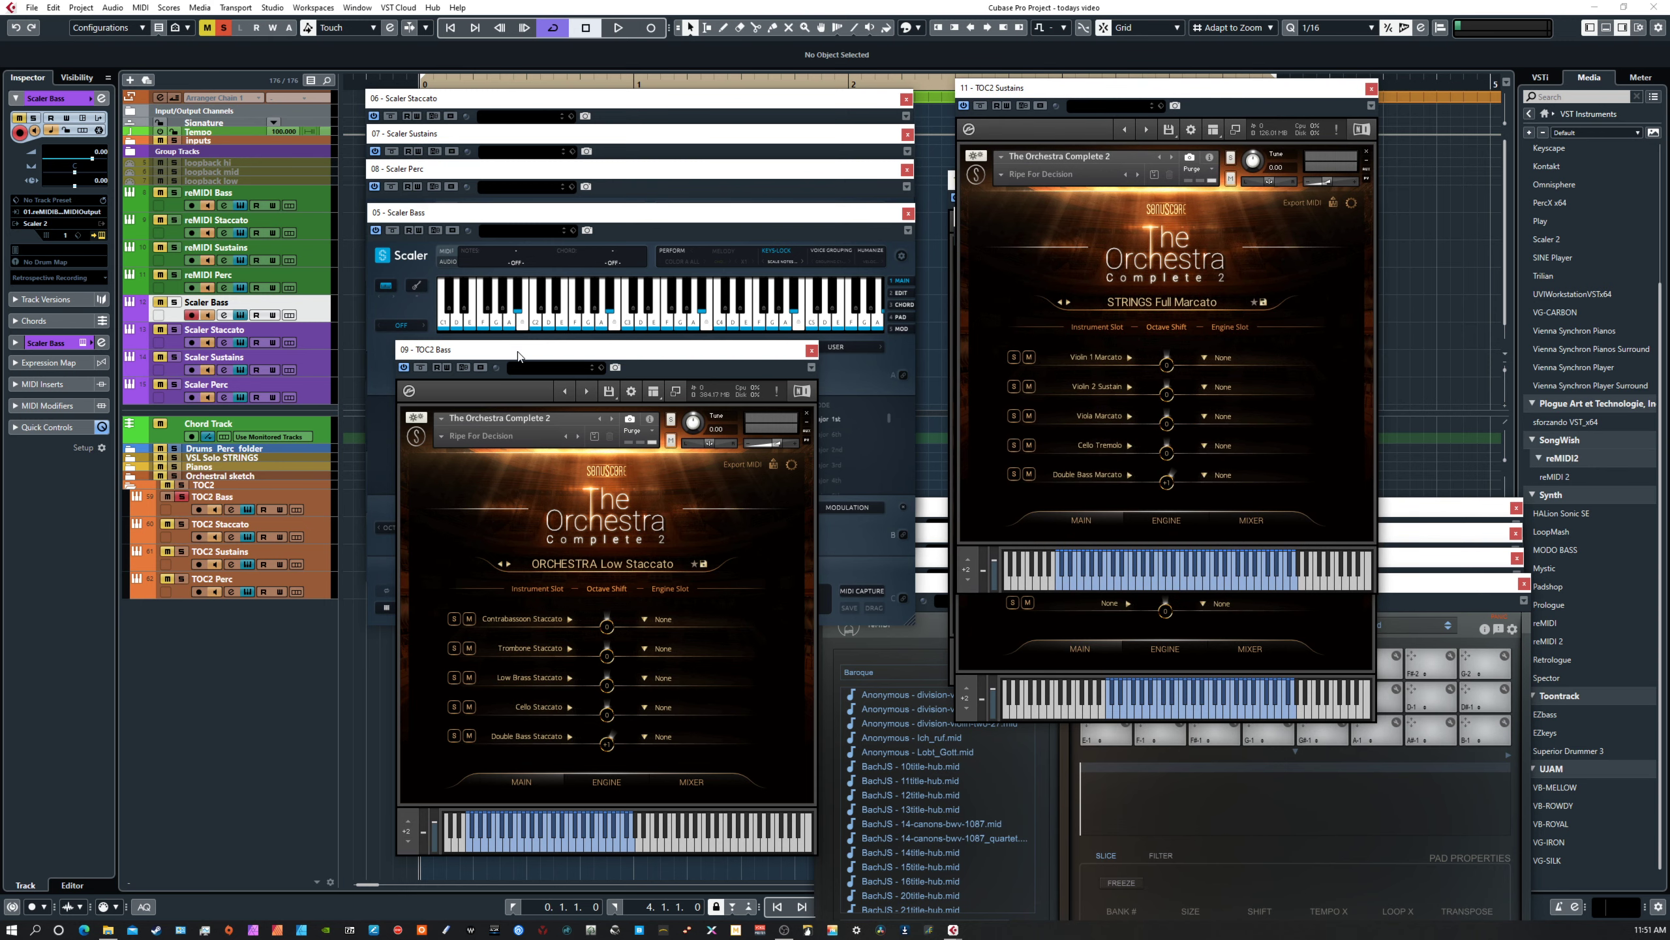
left_click_drag(519, 348, 1079, 123)
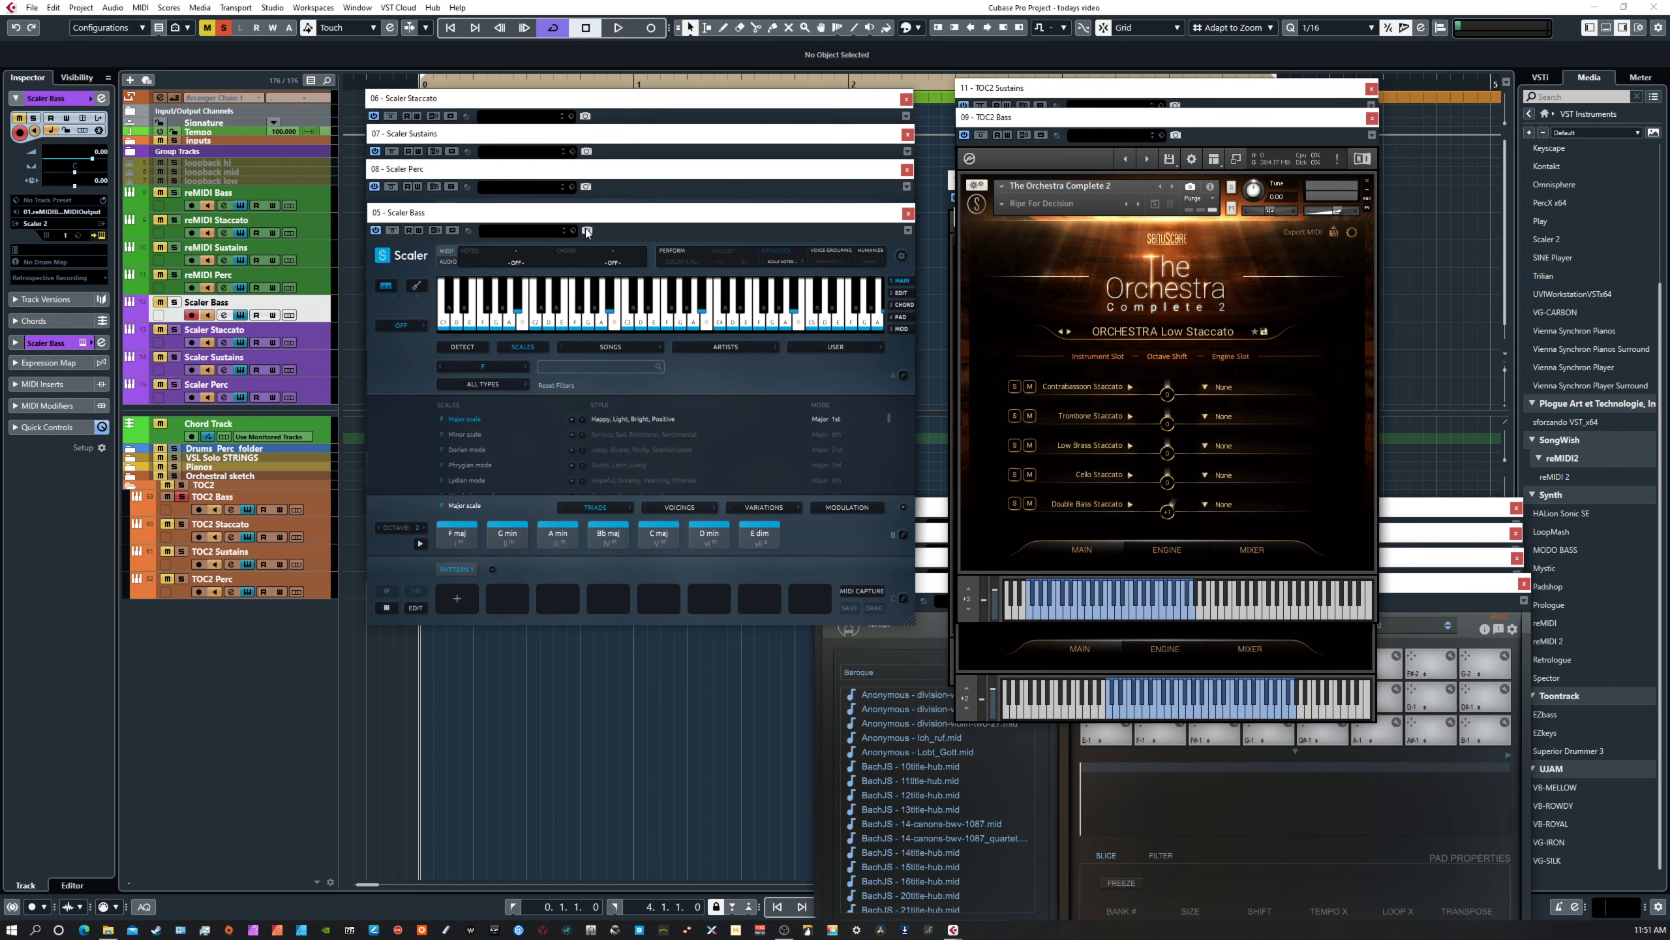
In Scaler Bass, try Perform mode with the Bass expression and browse its bass pattern categories, including Trance Bass and Funk Bass.
mouse_move(646, 212)
left_mouse_down()
mouse_move(624, 490)
mouse_move(644, 209)
left_mouse_up()
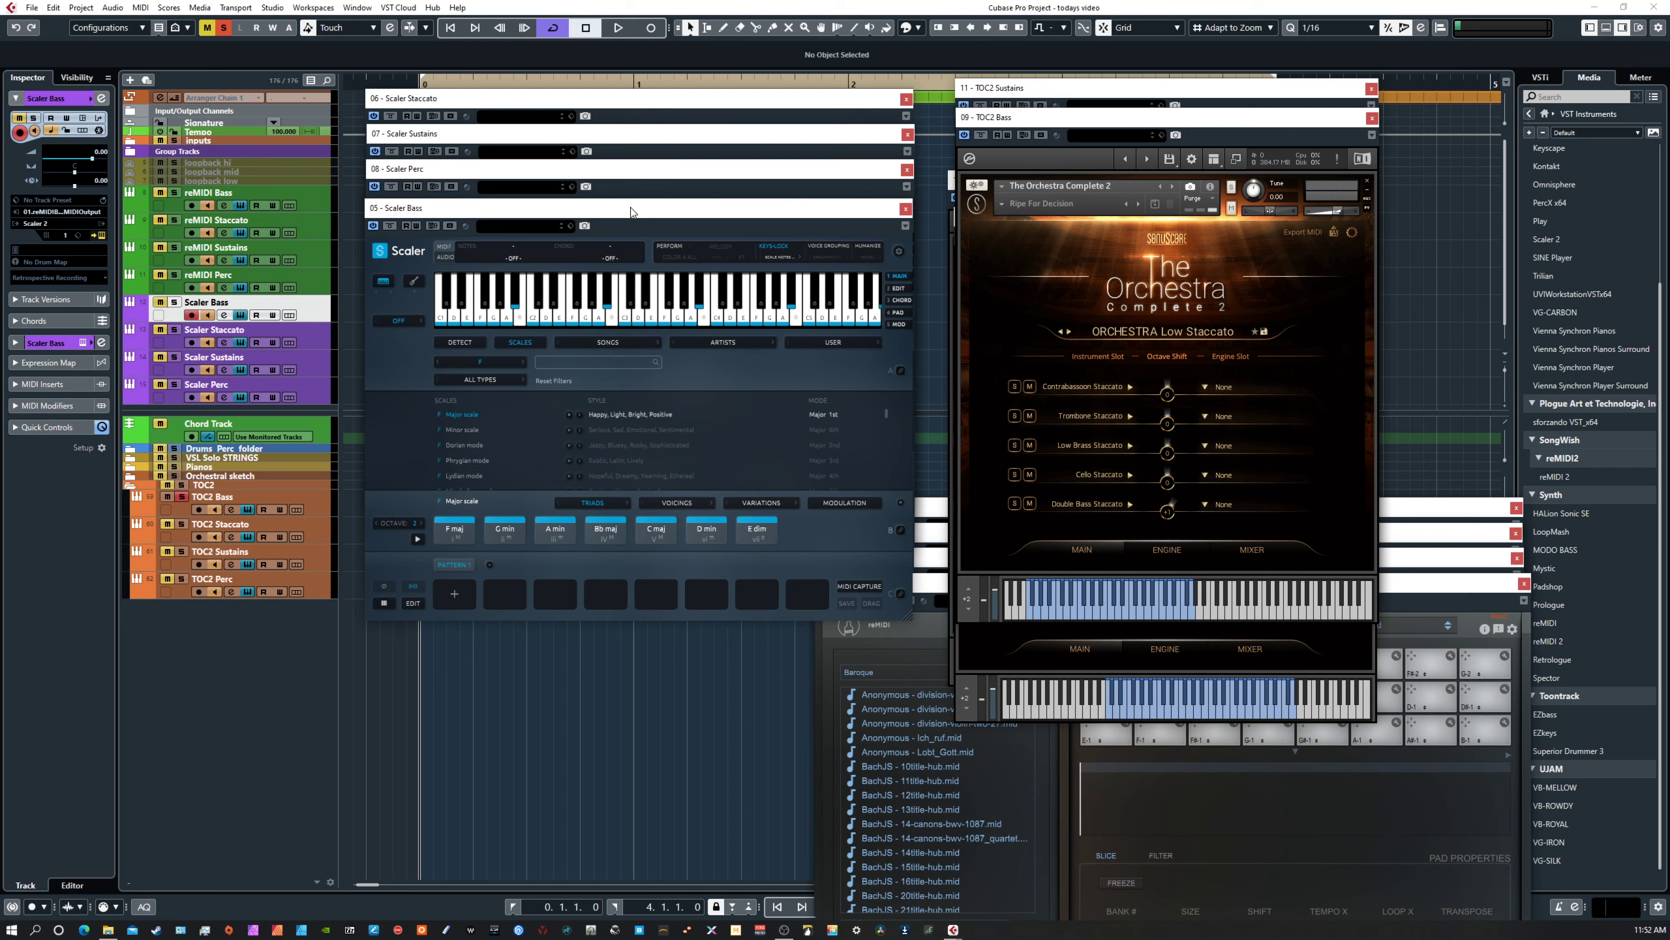
left_click_drag(631, 212, 634, 203)
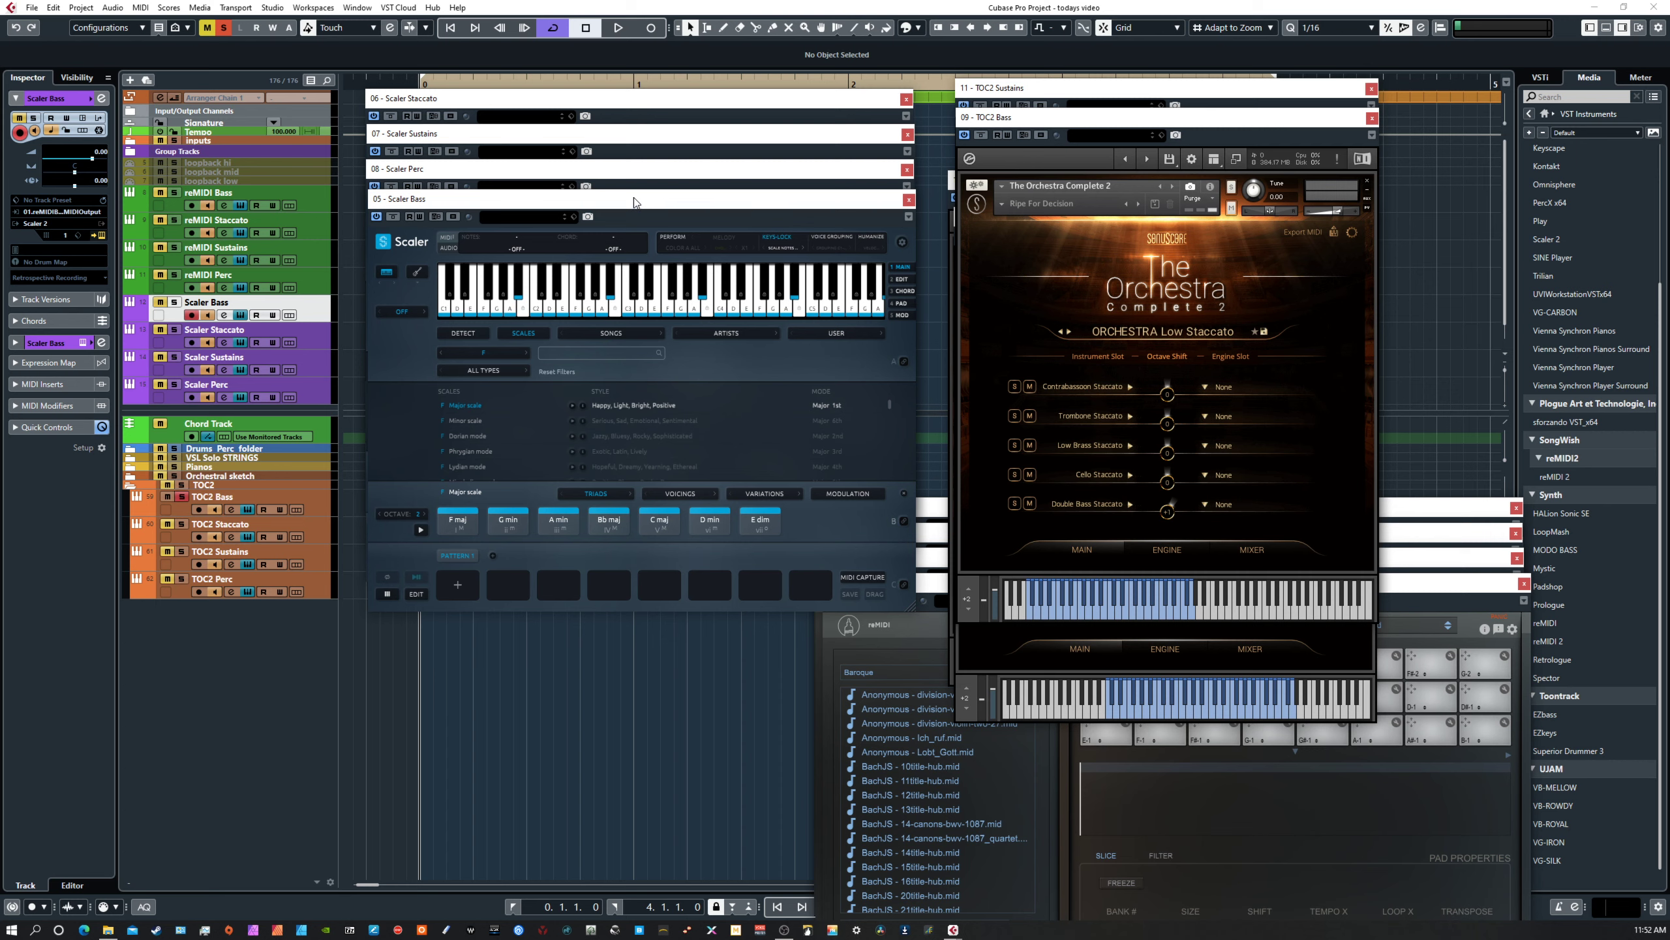
left_click(673, 237)
left_click(688, 247)
left_click(726, 236)
left_click(726, 236)
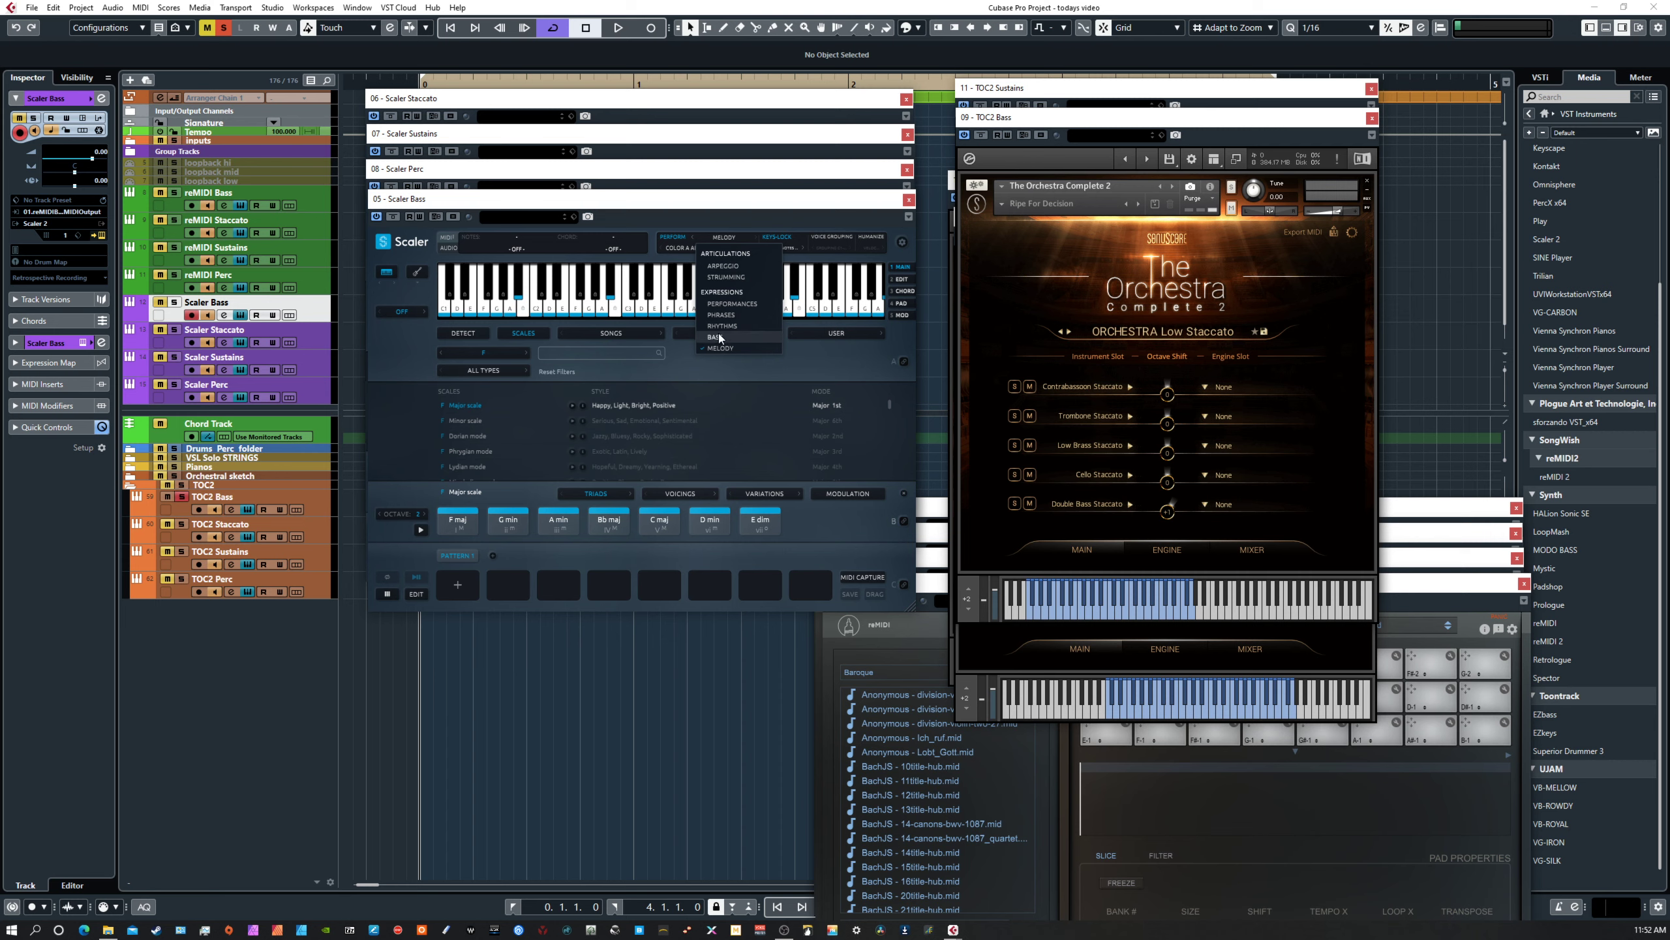
left_click(741, 336)
left_click(687, 248)
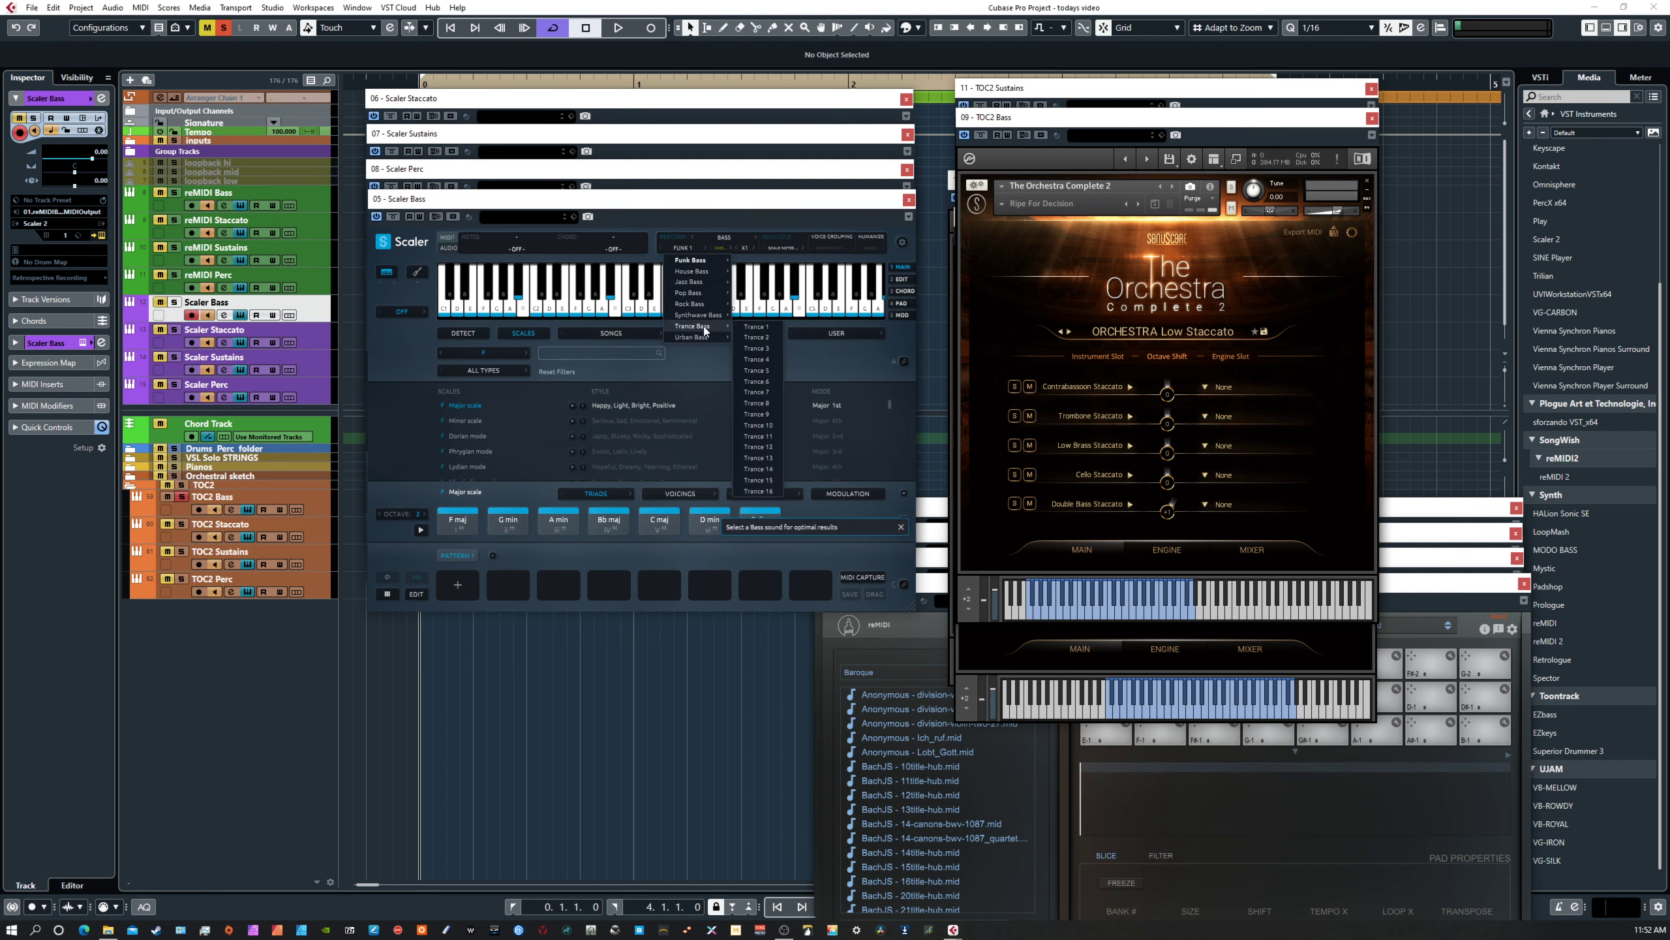
mouse_move(717, 260)
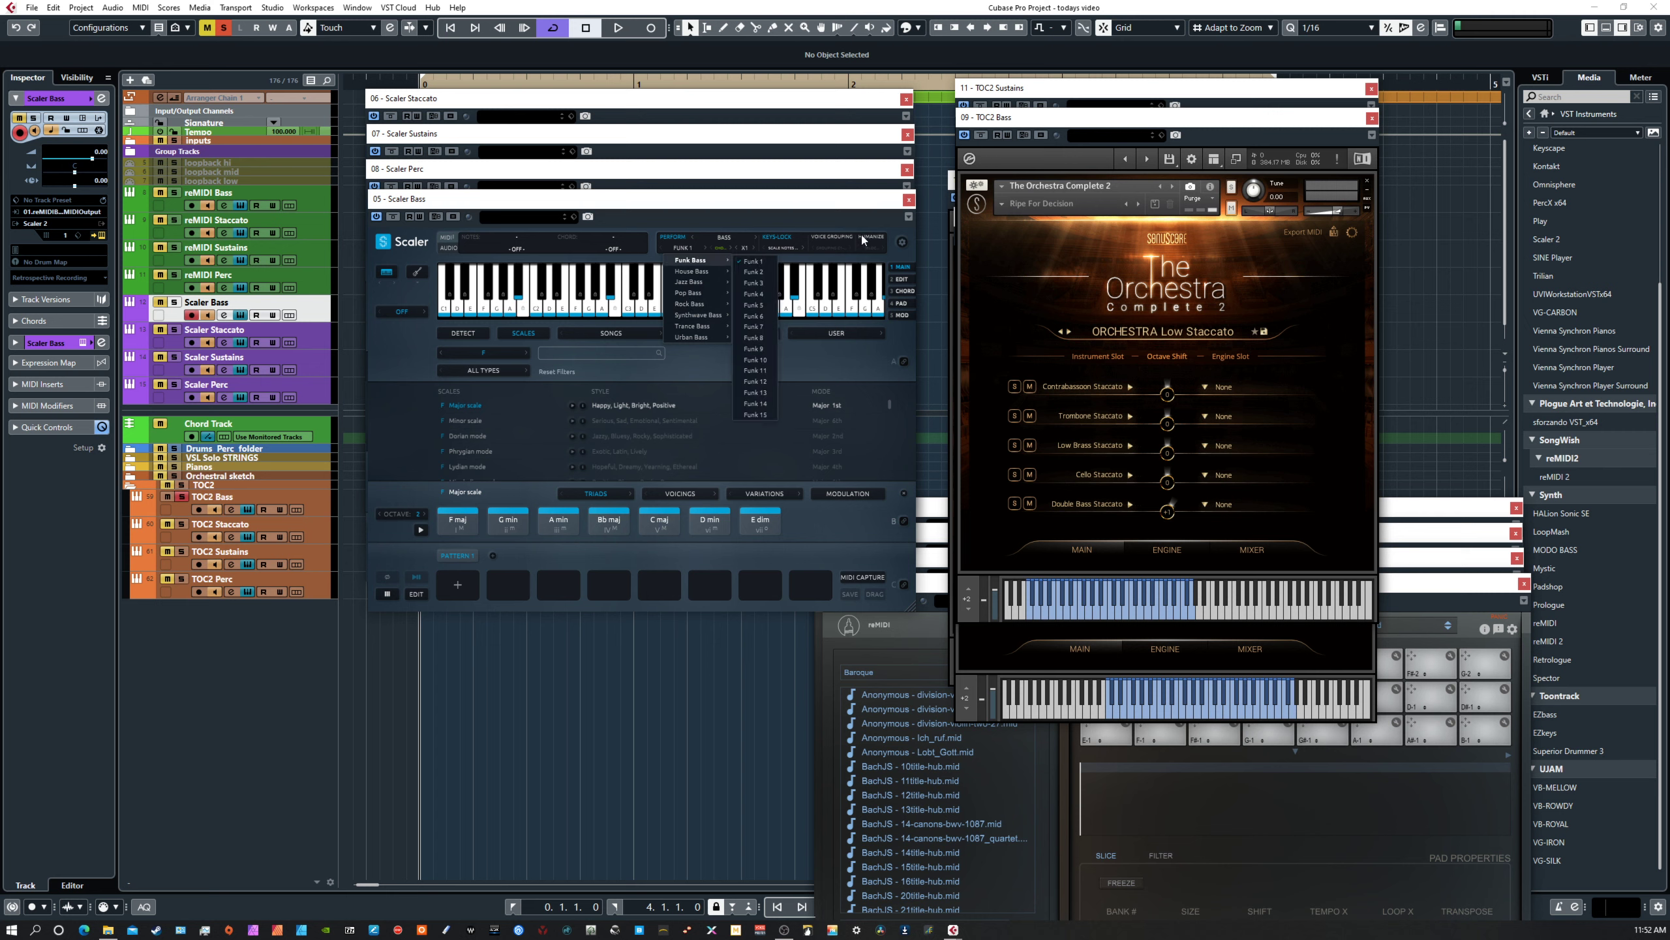
left_click(757, 363)
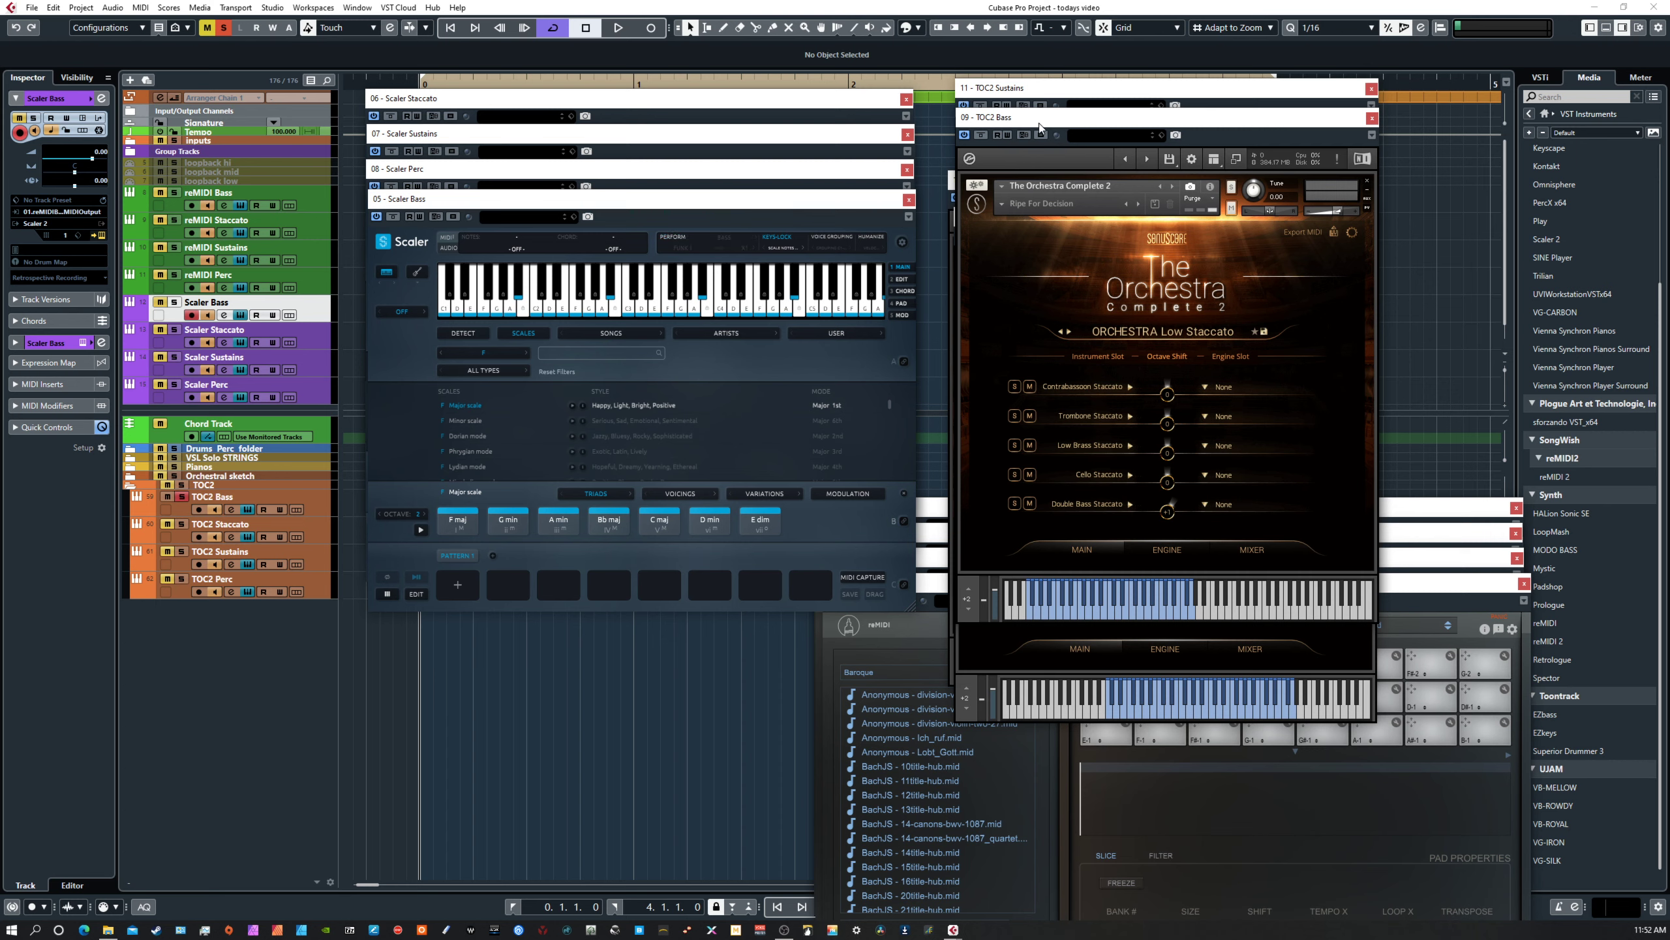
Arrange the TOC2 Bass window above the reMIDI Bass window beside Scaler Bass, and toggle playback.
left_click_drag(1041, 120, 1052, 53)
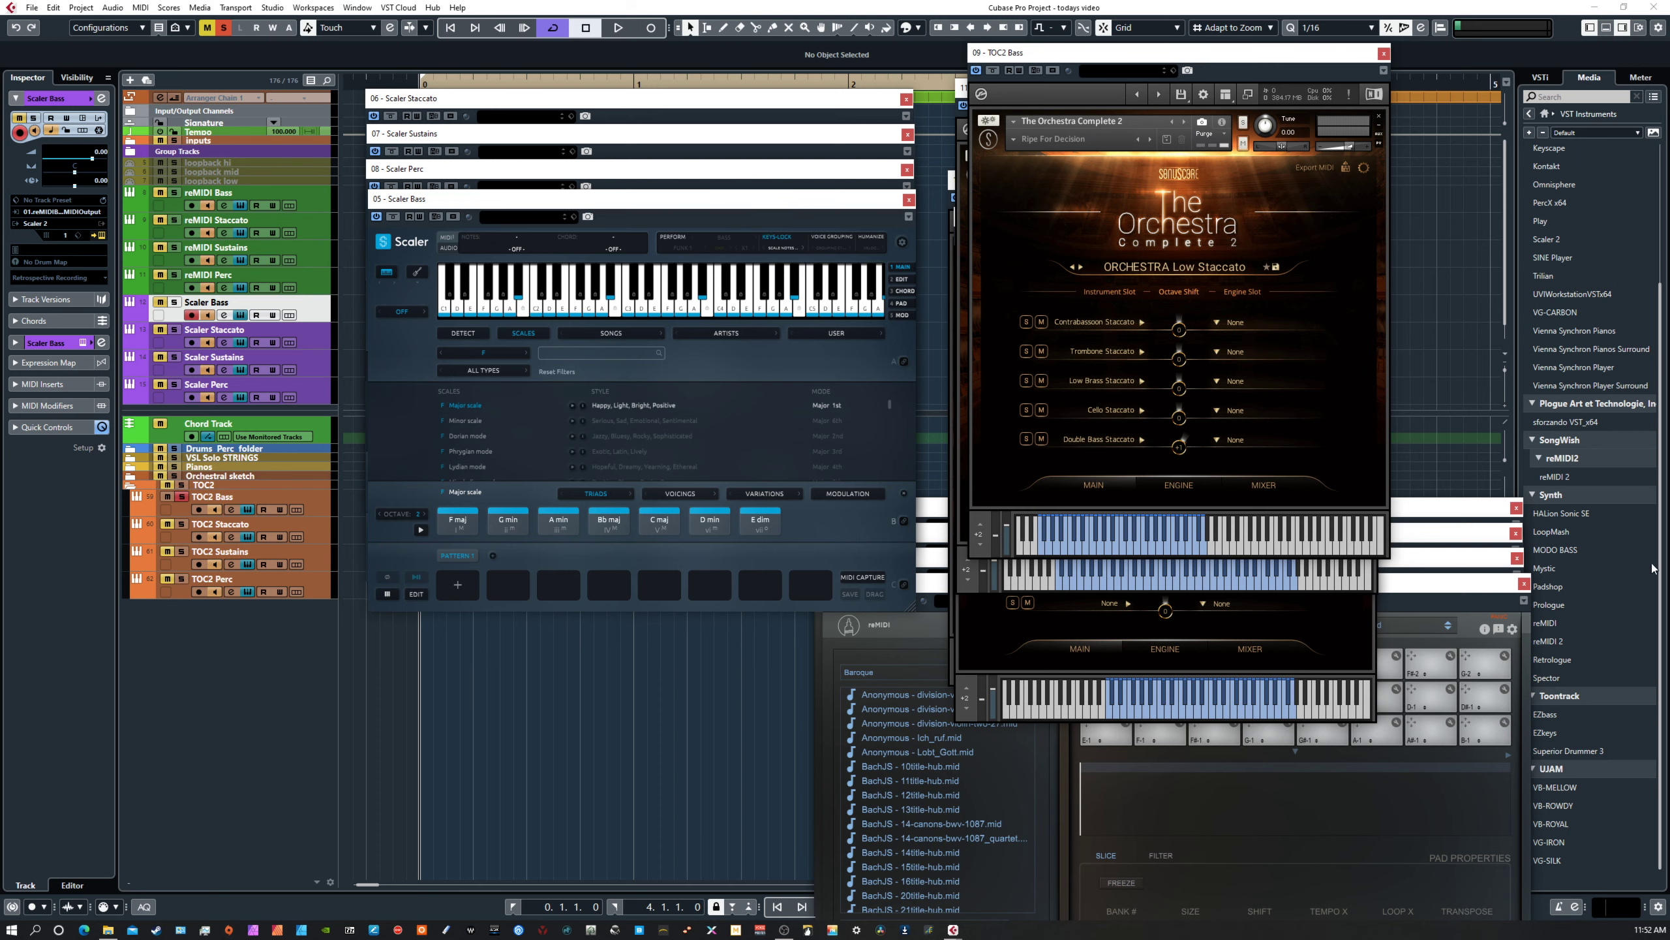
left_click(1476, 527)
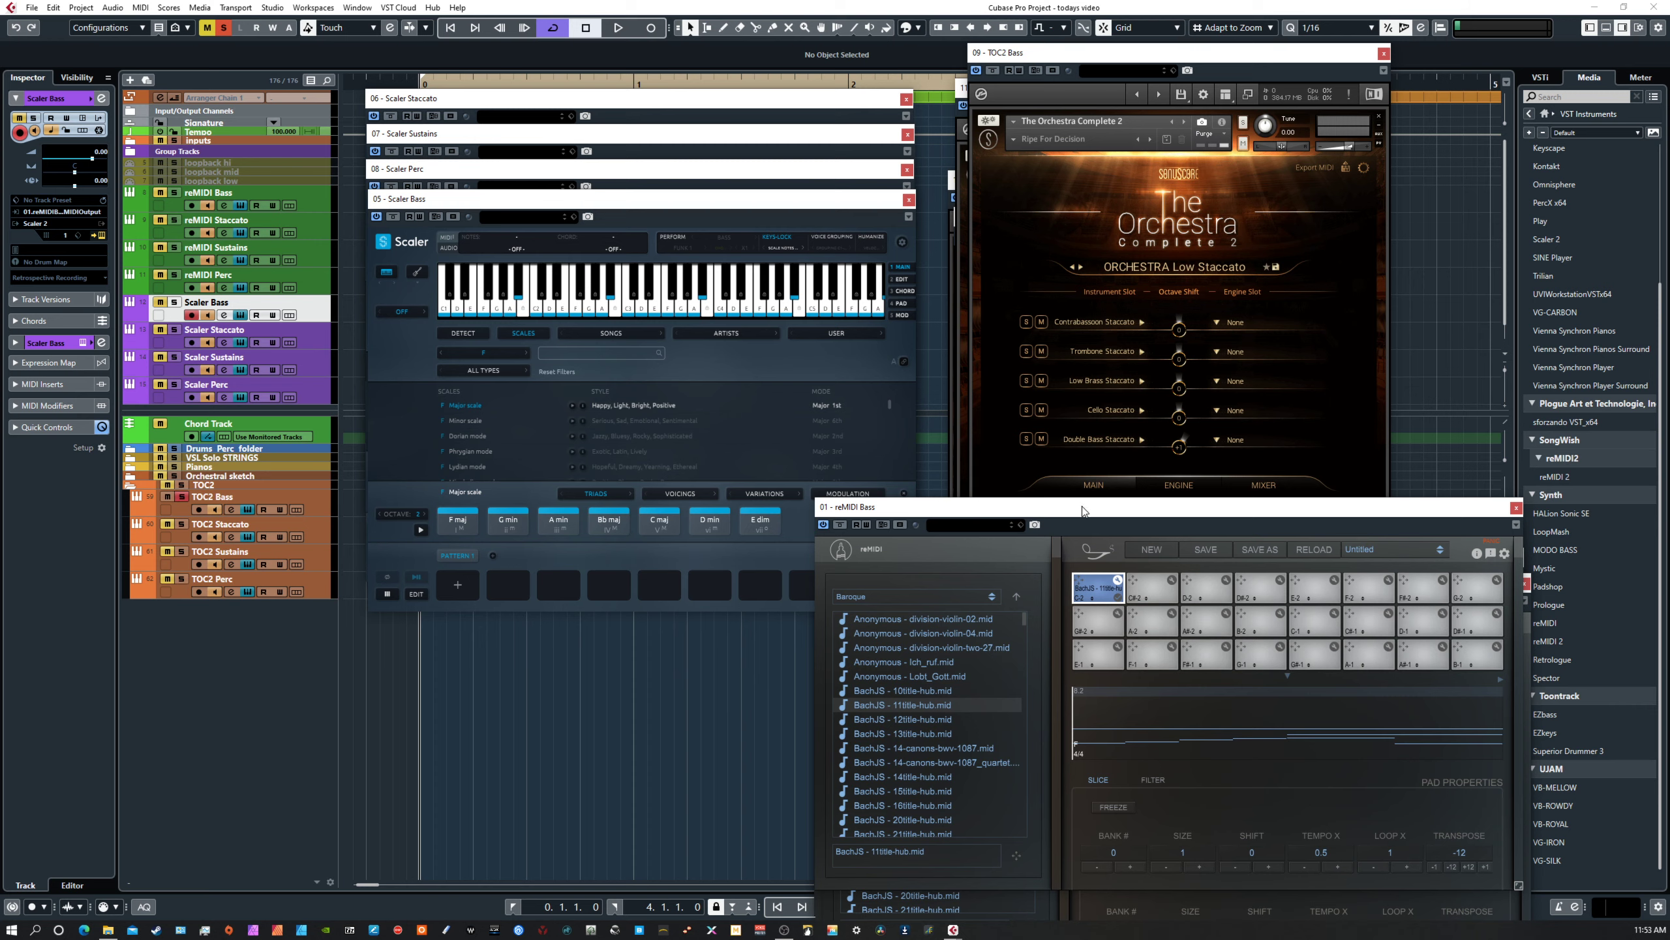
left_click_drag(1081, 505, 1059, 477)
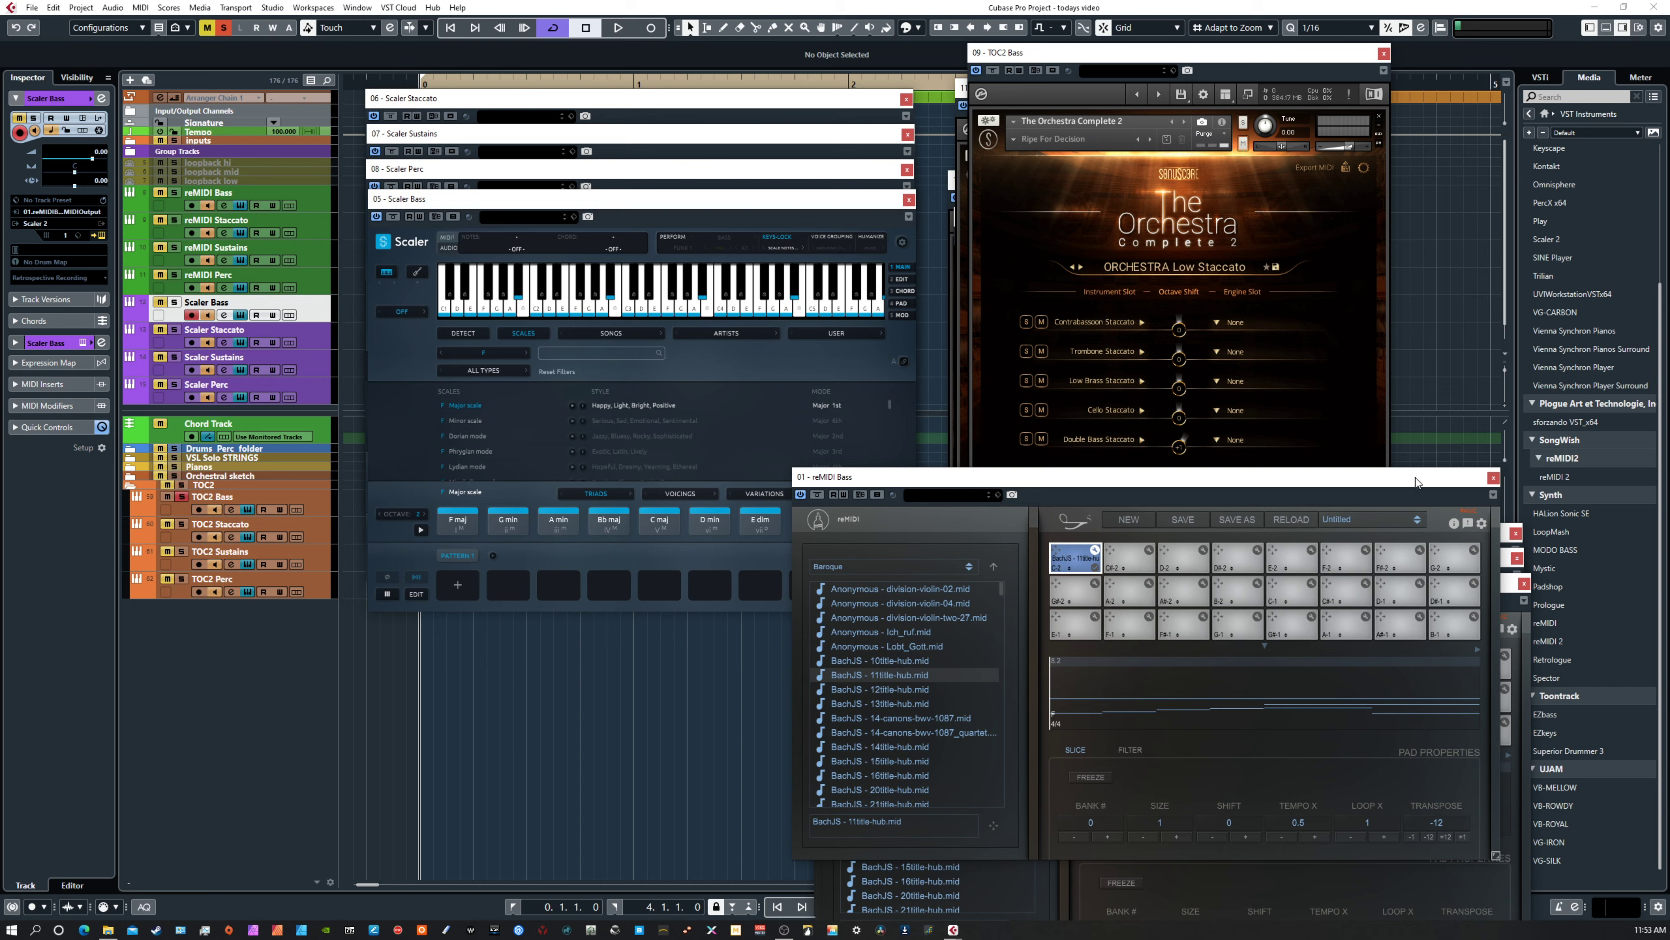
mouse_move(1415, 482)
left_mouse_down()
mouse_move(1371, 482)
mouse_move(1428, 478)
left_mouse_up()
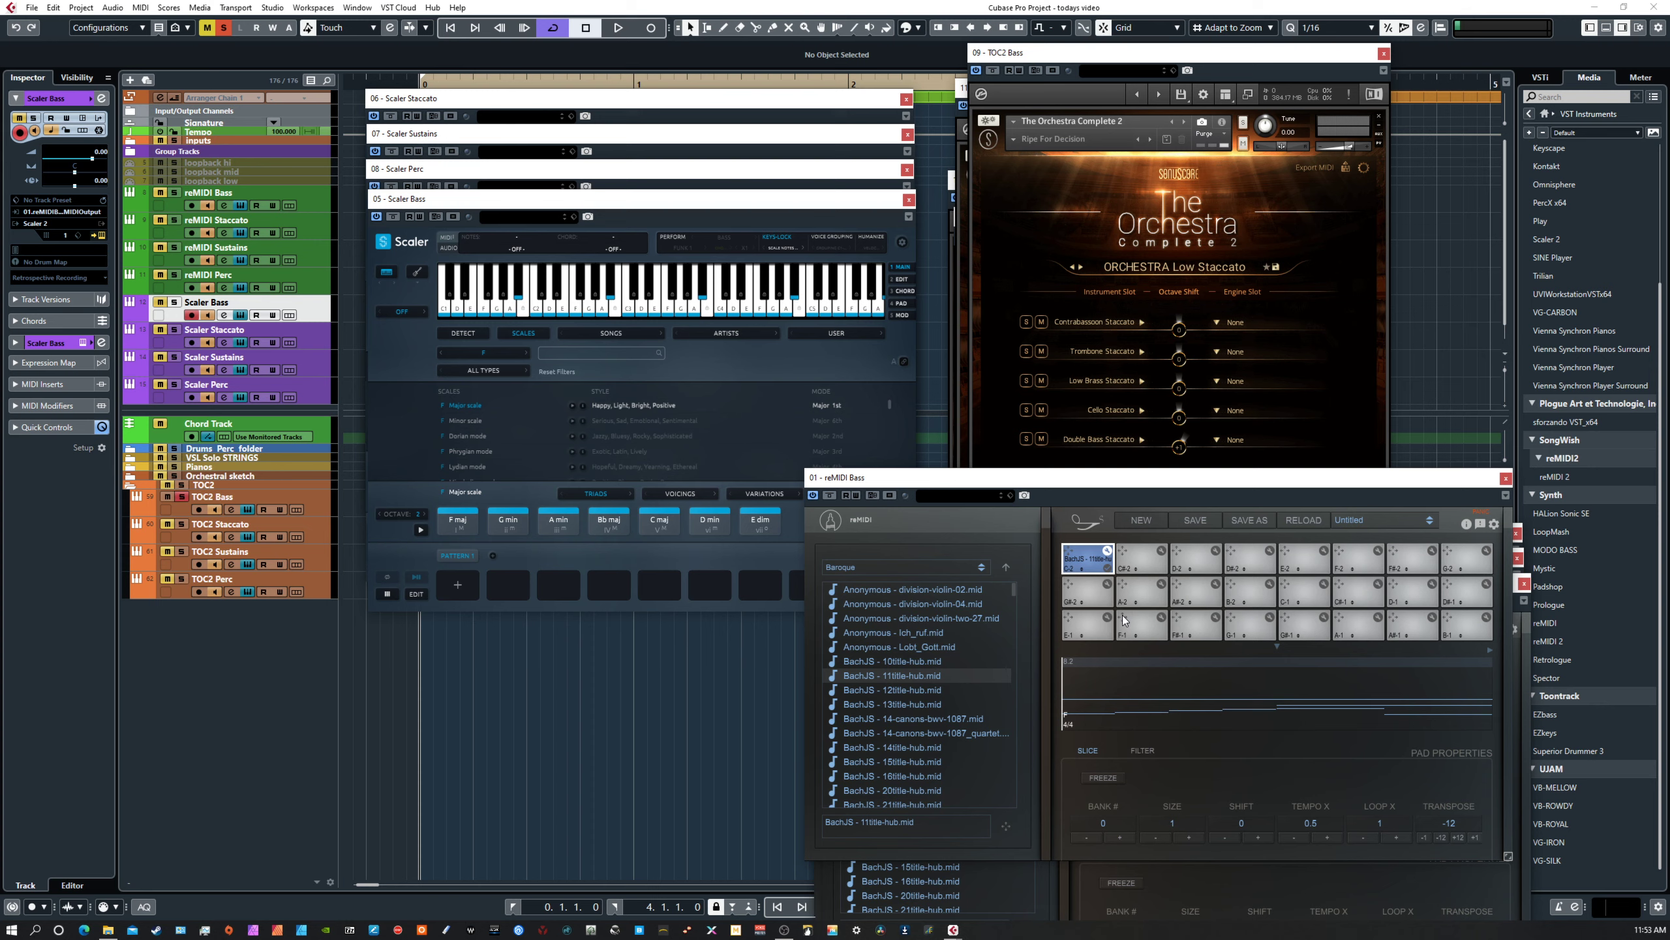
key("space")
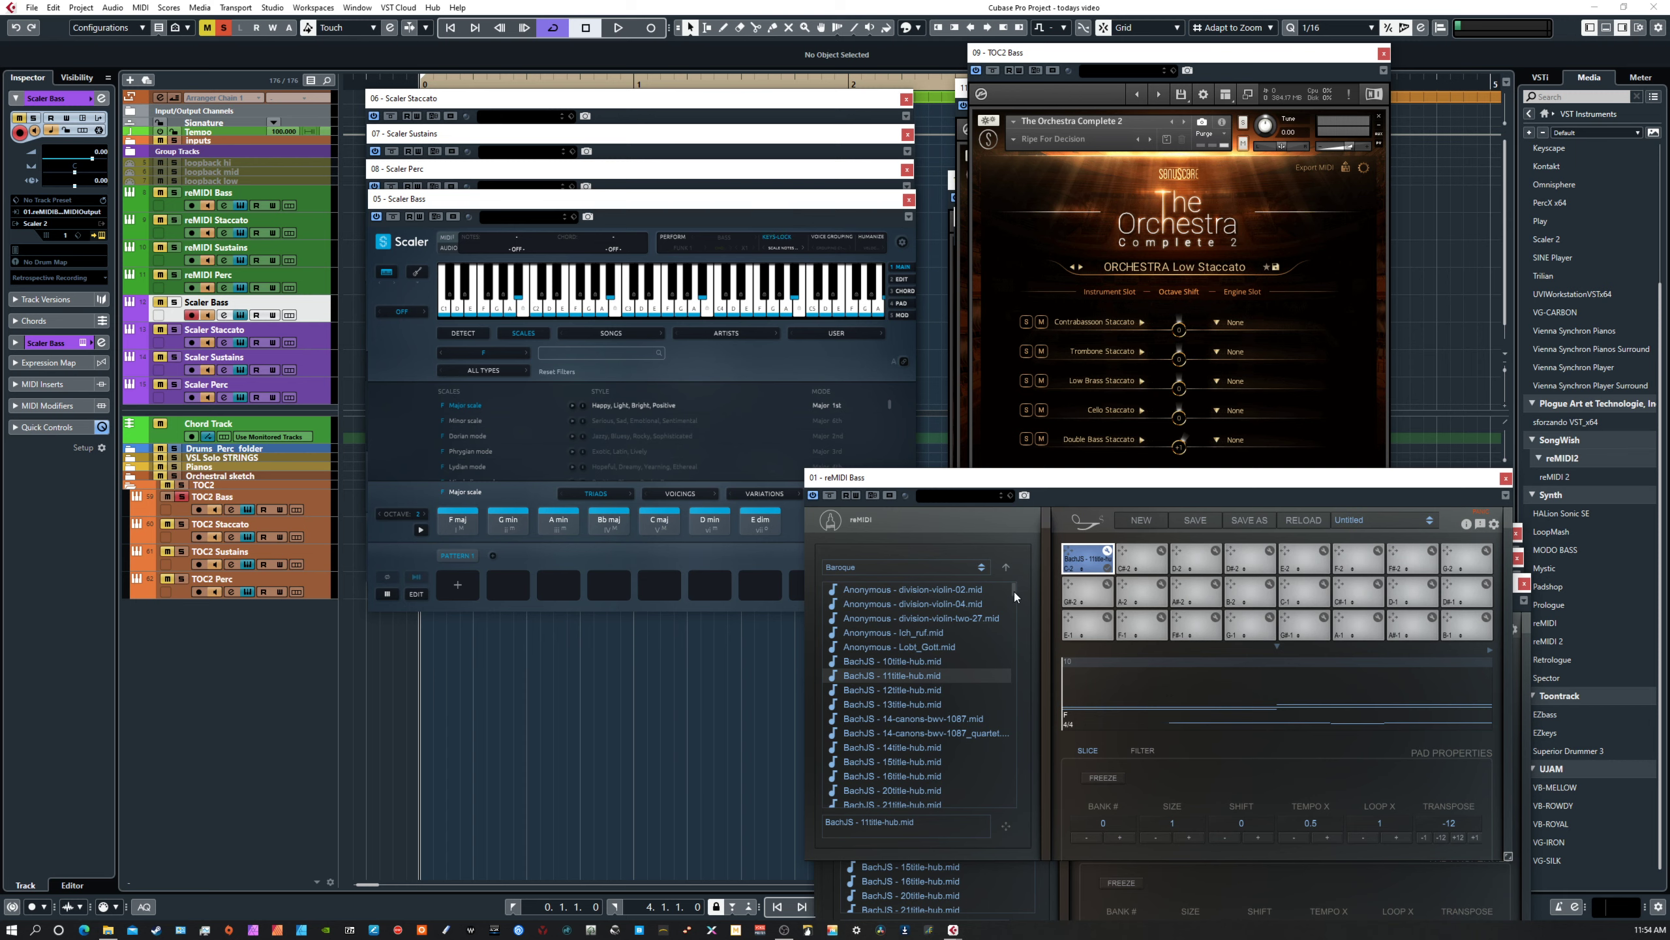
Browse the Factory MIDI library in reMIDI Bass, opening the Baroque folder and the Classical folder.
mouse_move(1014, 592)
left_mouse_down()
mouse_move(1014, 801)
mouse_move(1023, 589)
left_mouse_up()
left_click(921, 567)
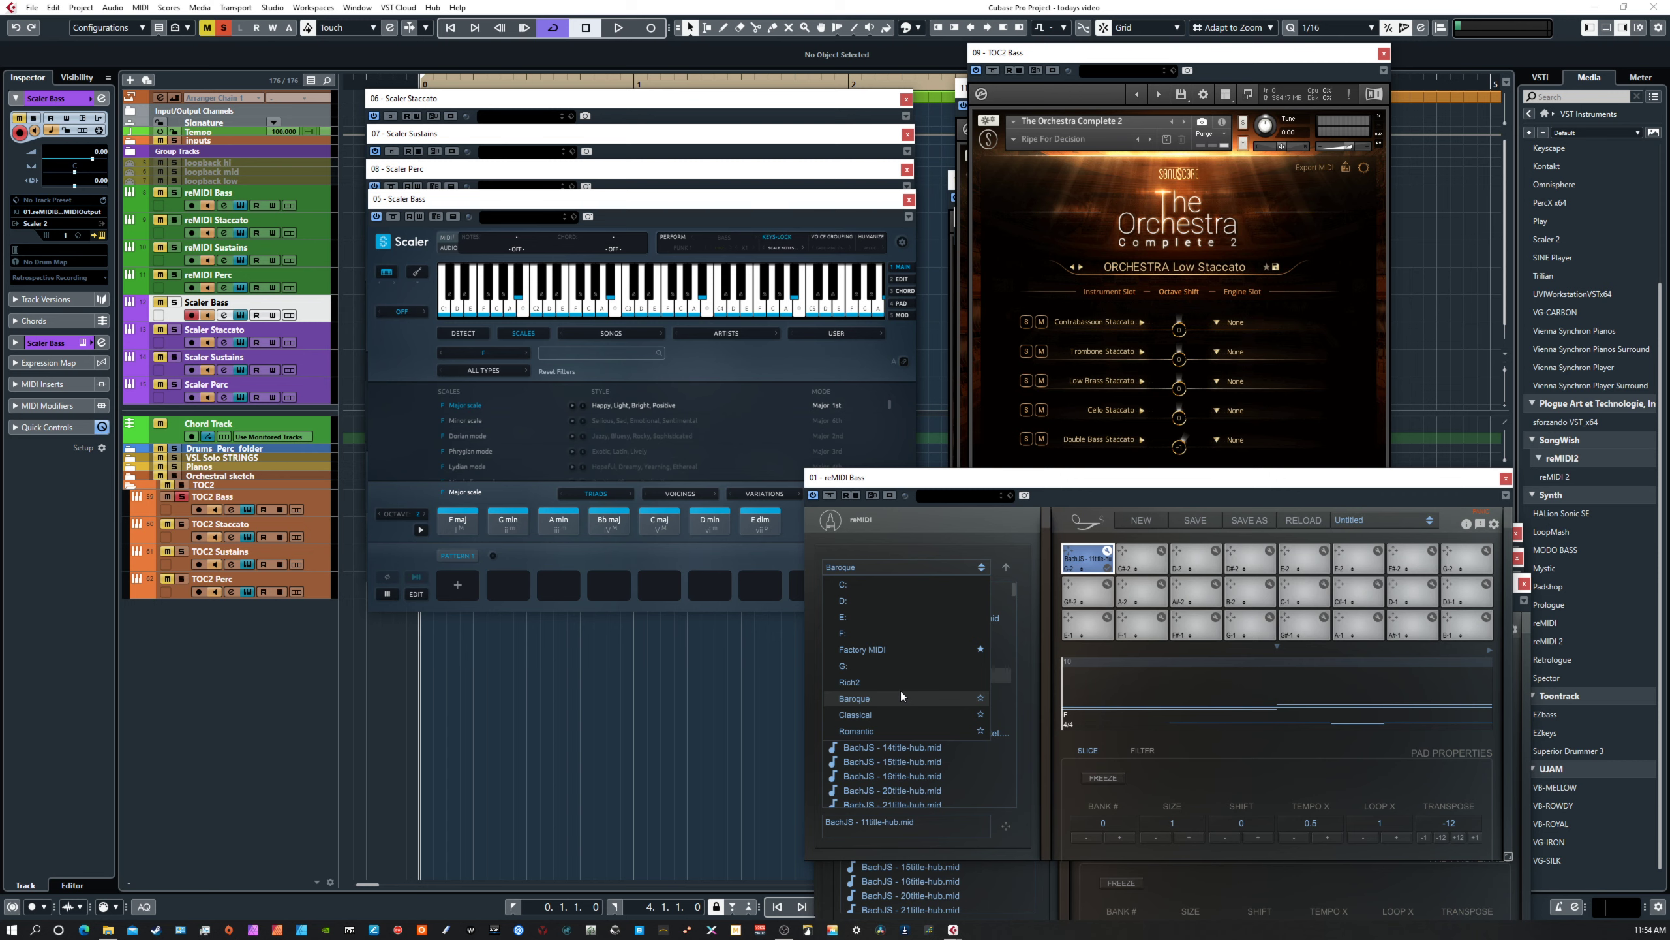
left_click(901, 650)
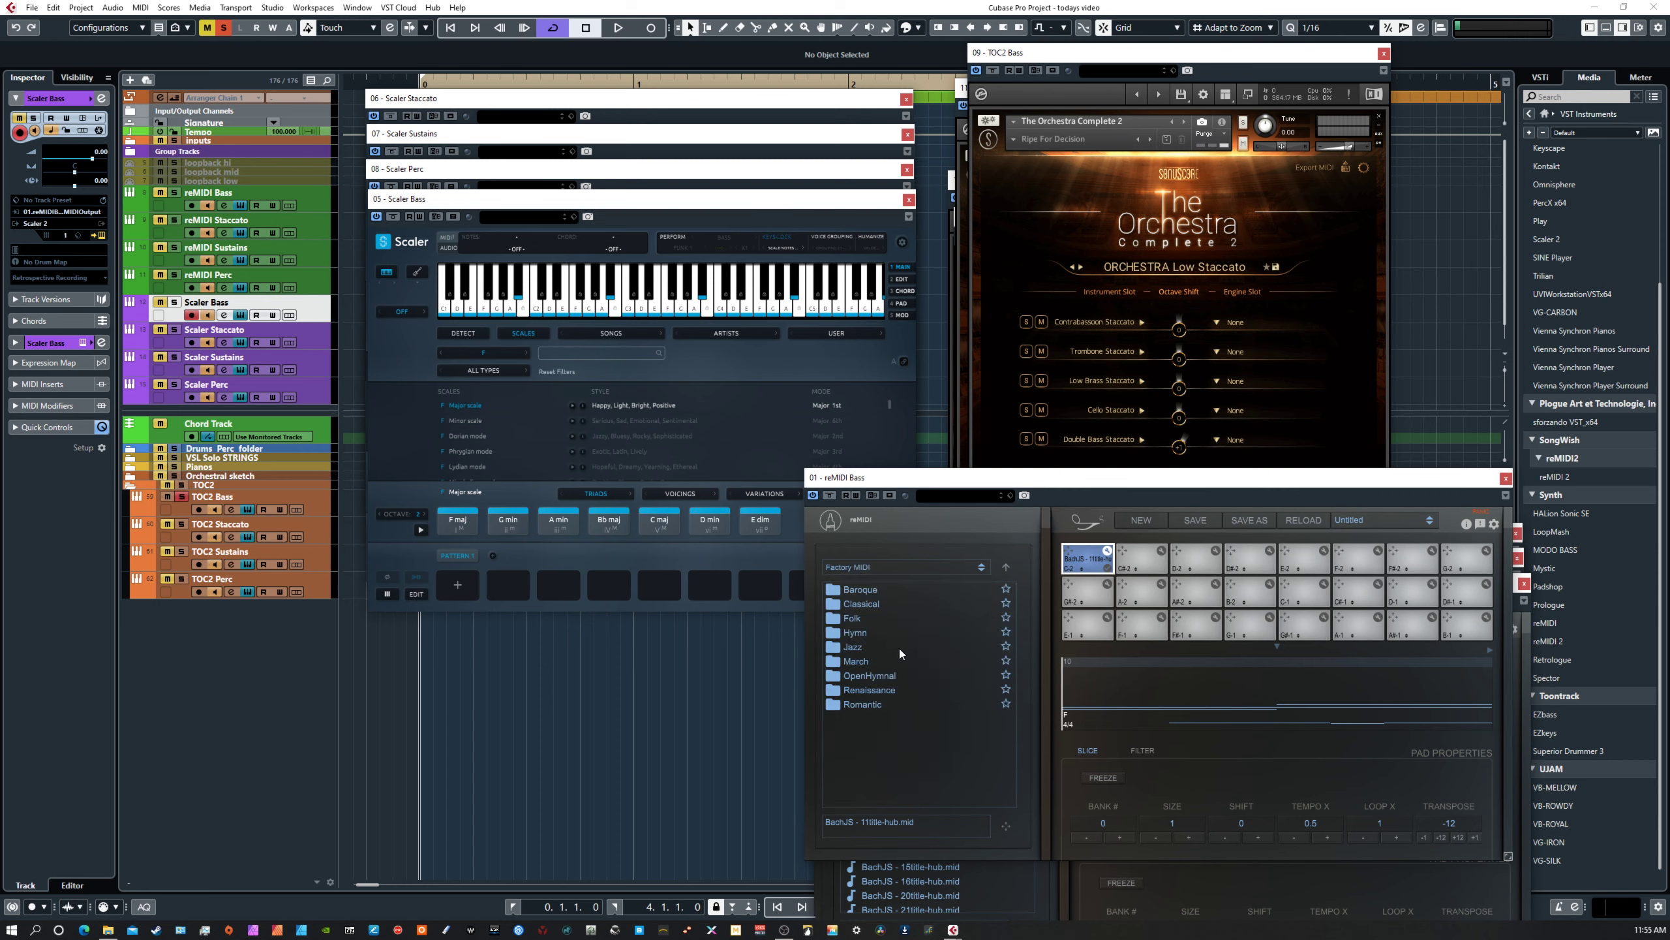
double_click(861, 590)
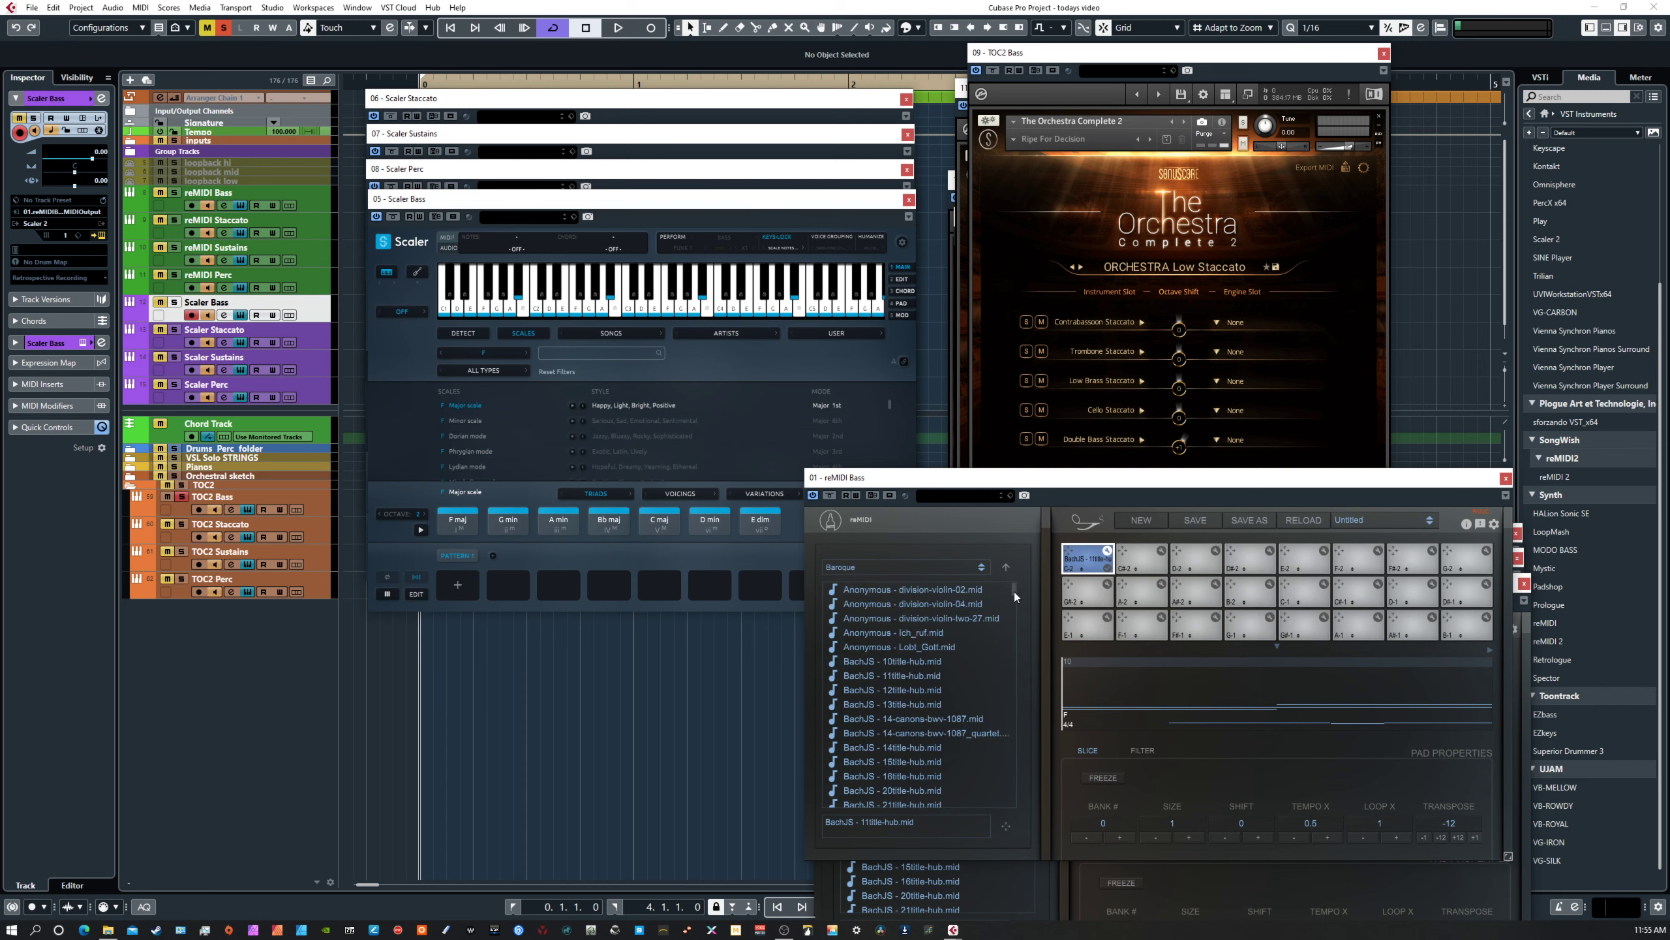
mouse_move(1013, 592)
left_mouse_down()
mouse_move(1010, 791)
mouse_move(1014, 588)
left_mouse_up()
left_click(1006, 567)
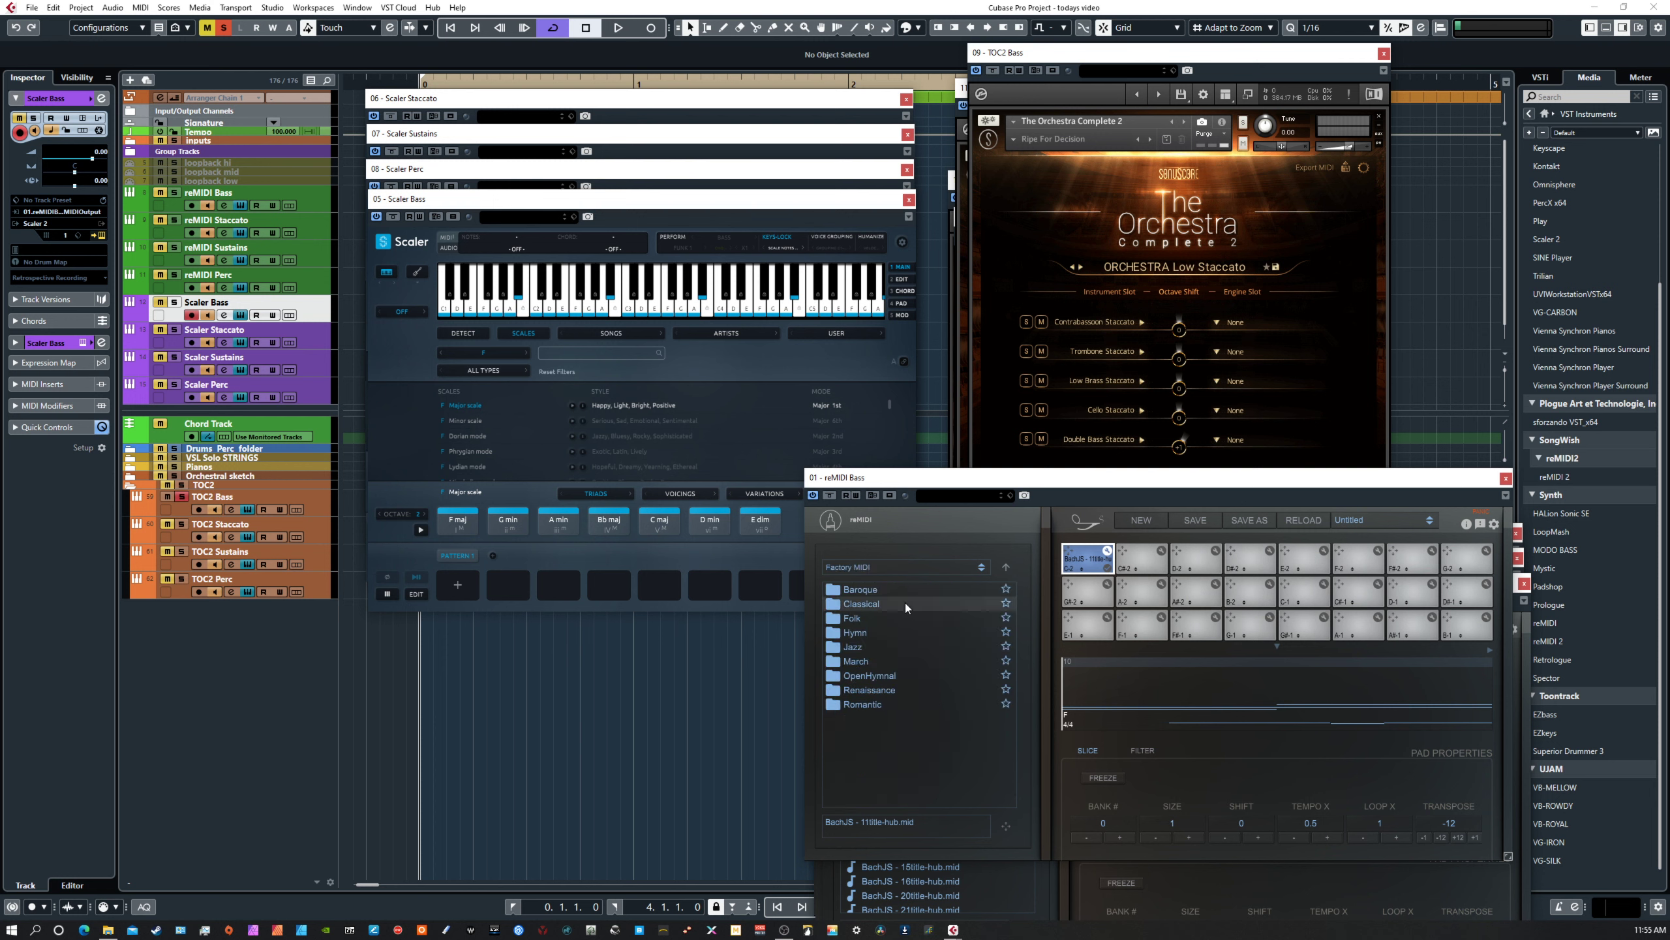
double_click(906, 603)
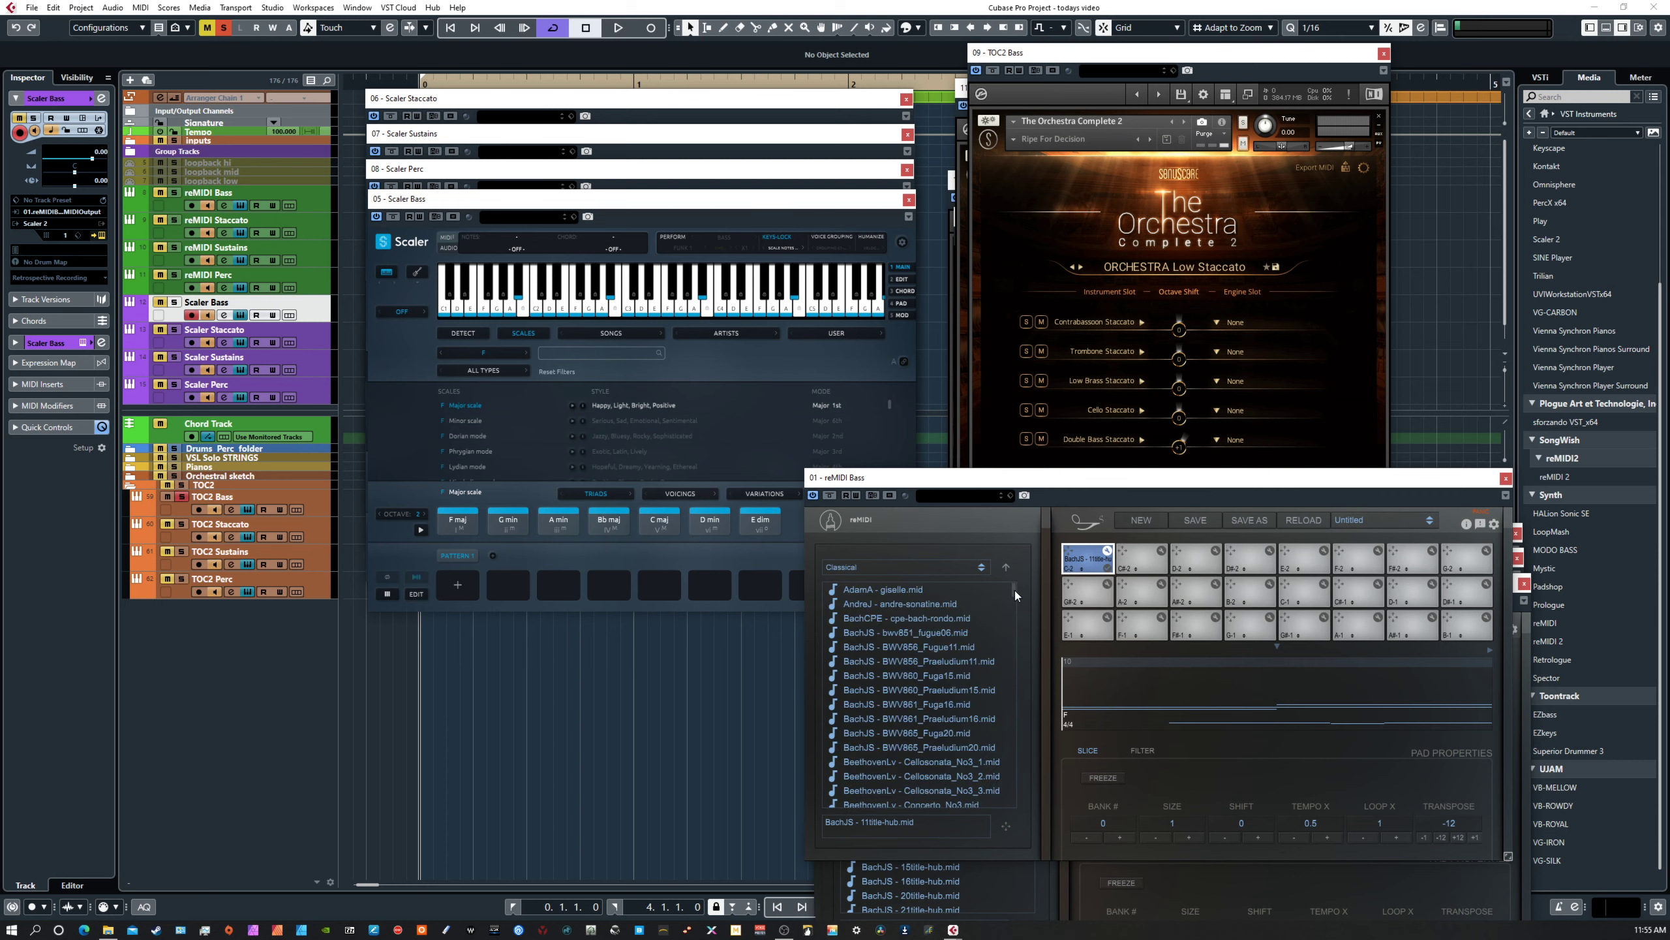
mouse_move(1015, 591)
left_mouse_down()
mouse_move(1016, 787)
mouse_move(1010, 590)
left_mouse_up()
Show the track and channel filter of the reMIDI Bass pad and reopen the Baroque folder.
left_click(1141, 751)
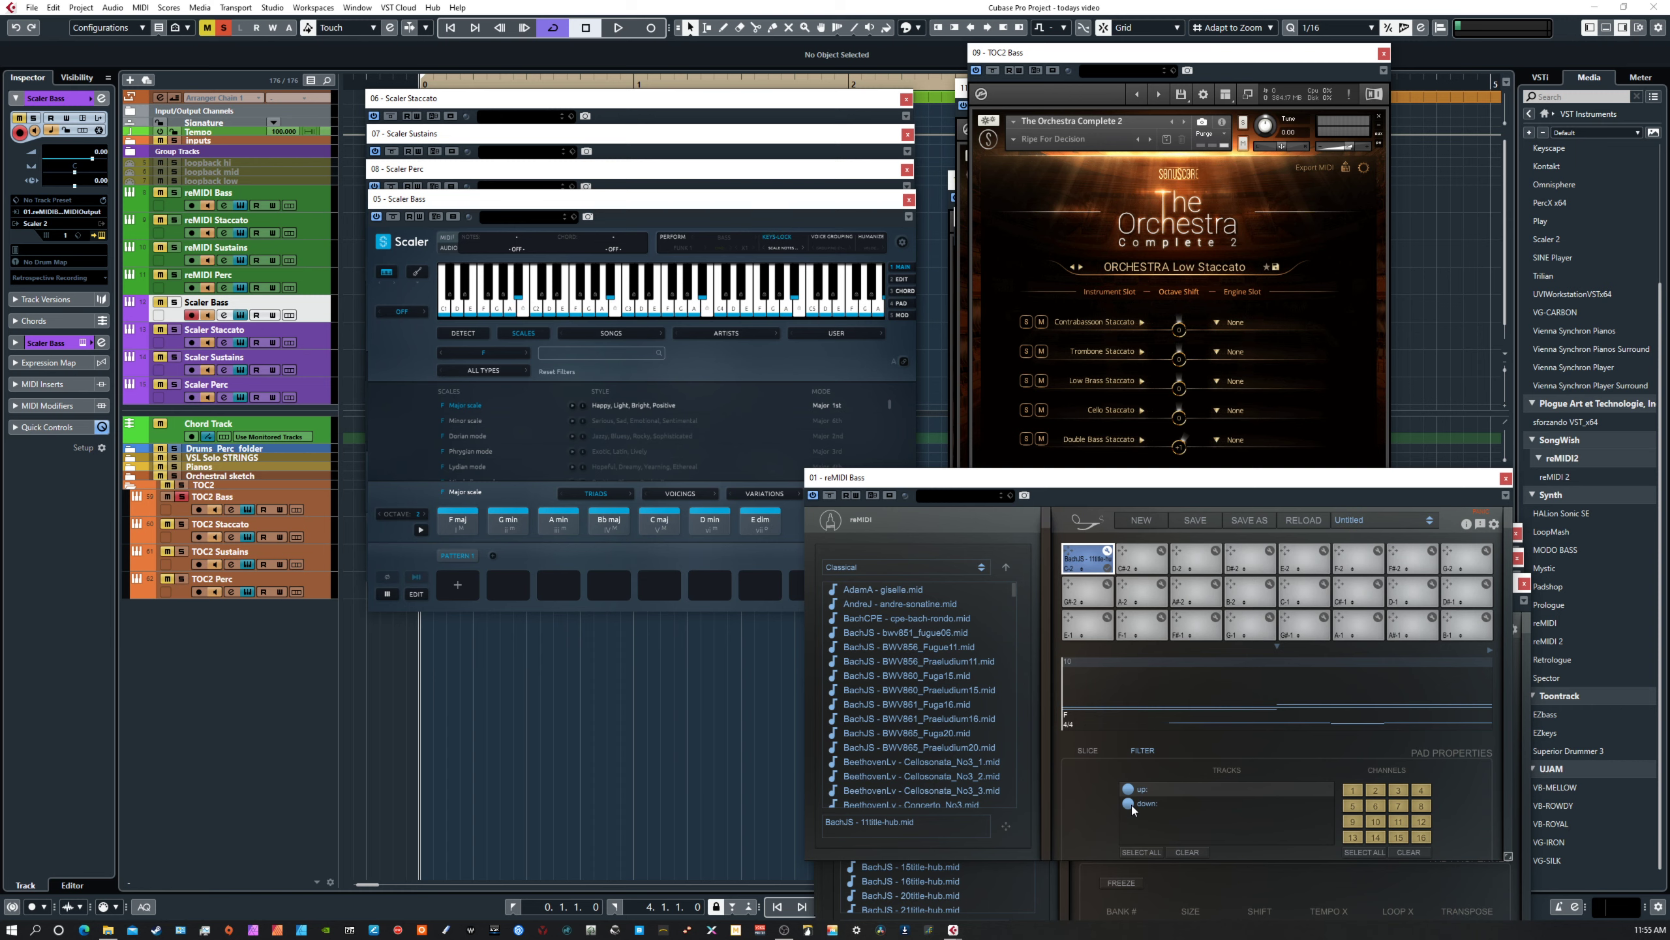
left_click(1004, 567)
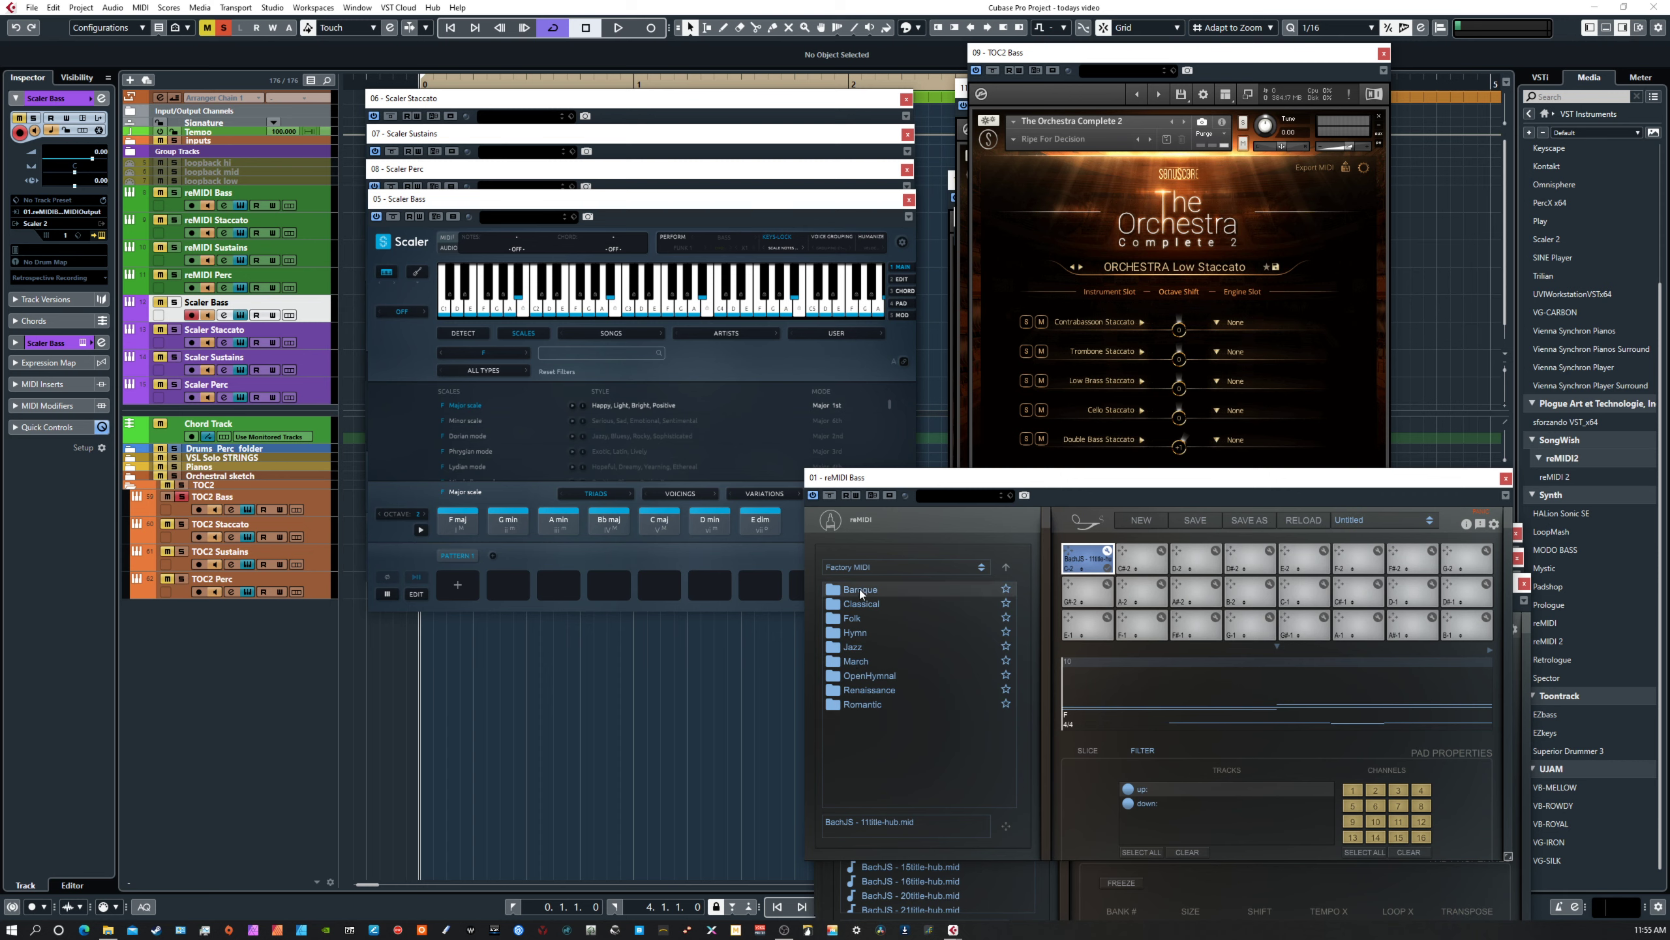
left_click(859, 590)
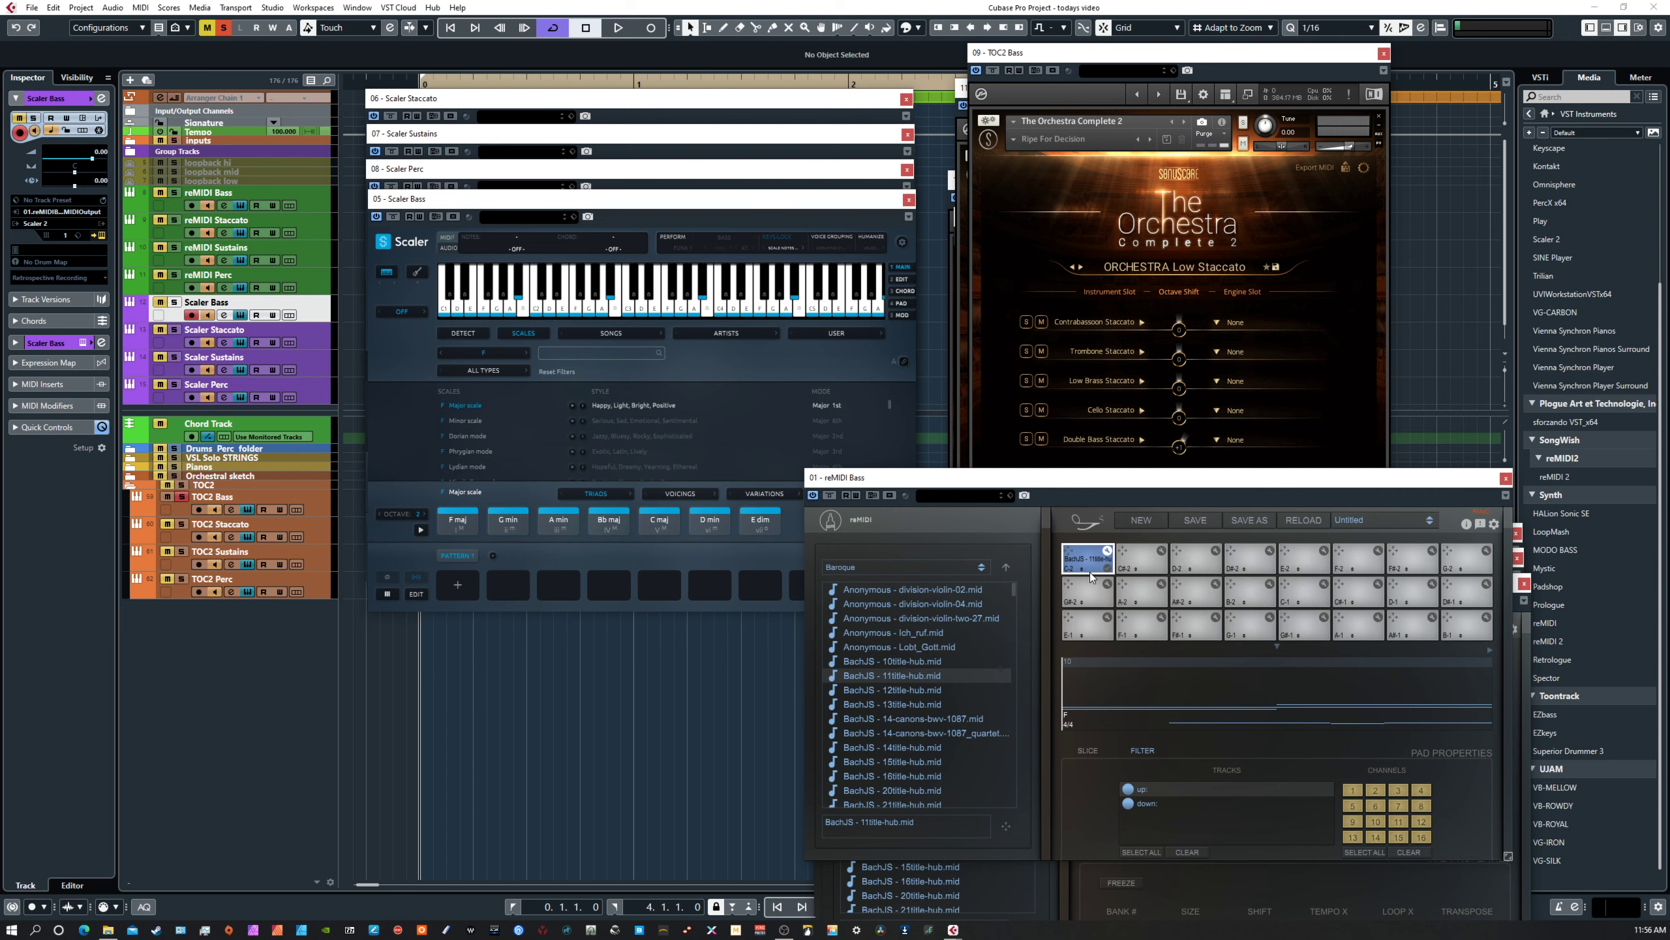
Bring the TOC2 Bass window to the front and look through its preset browser, main page and mixer page.
left_click(1090, 572)
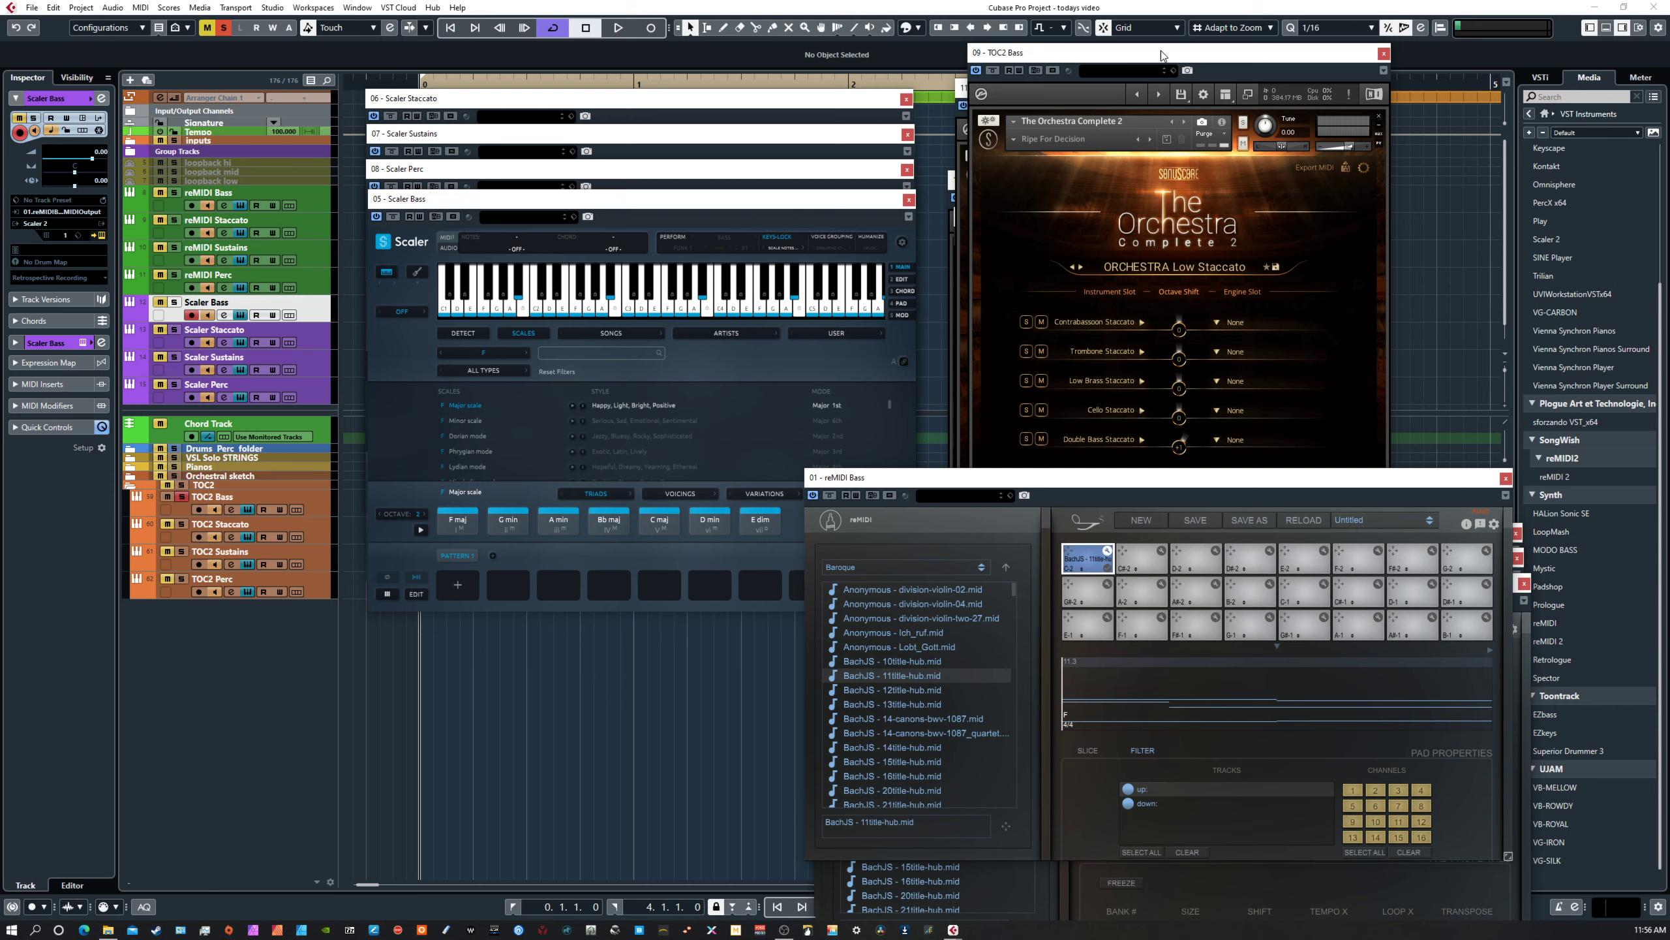
left_click_drag(1162, 50, 1172, 57)
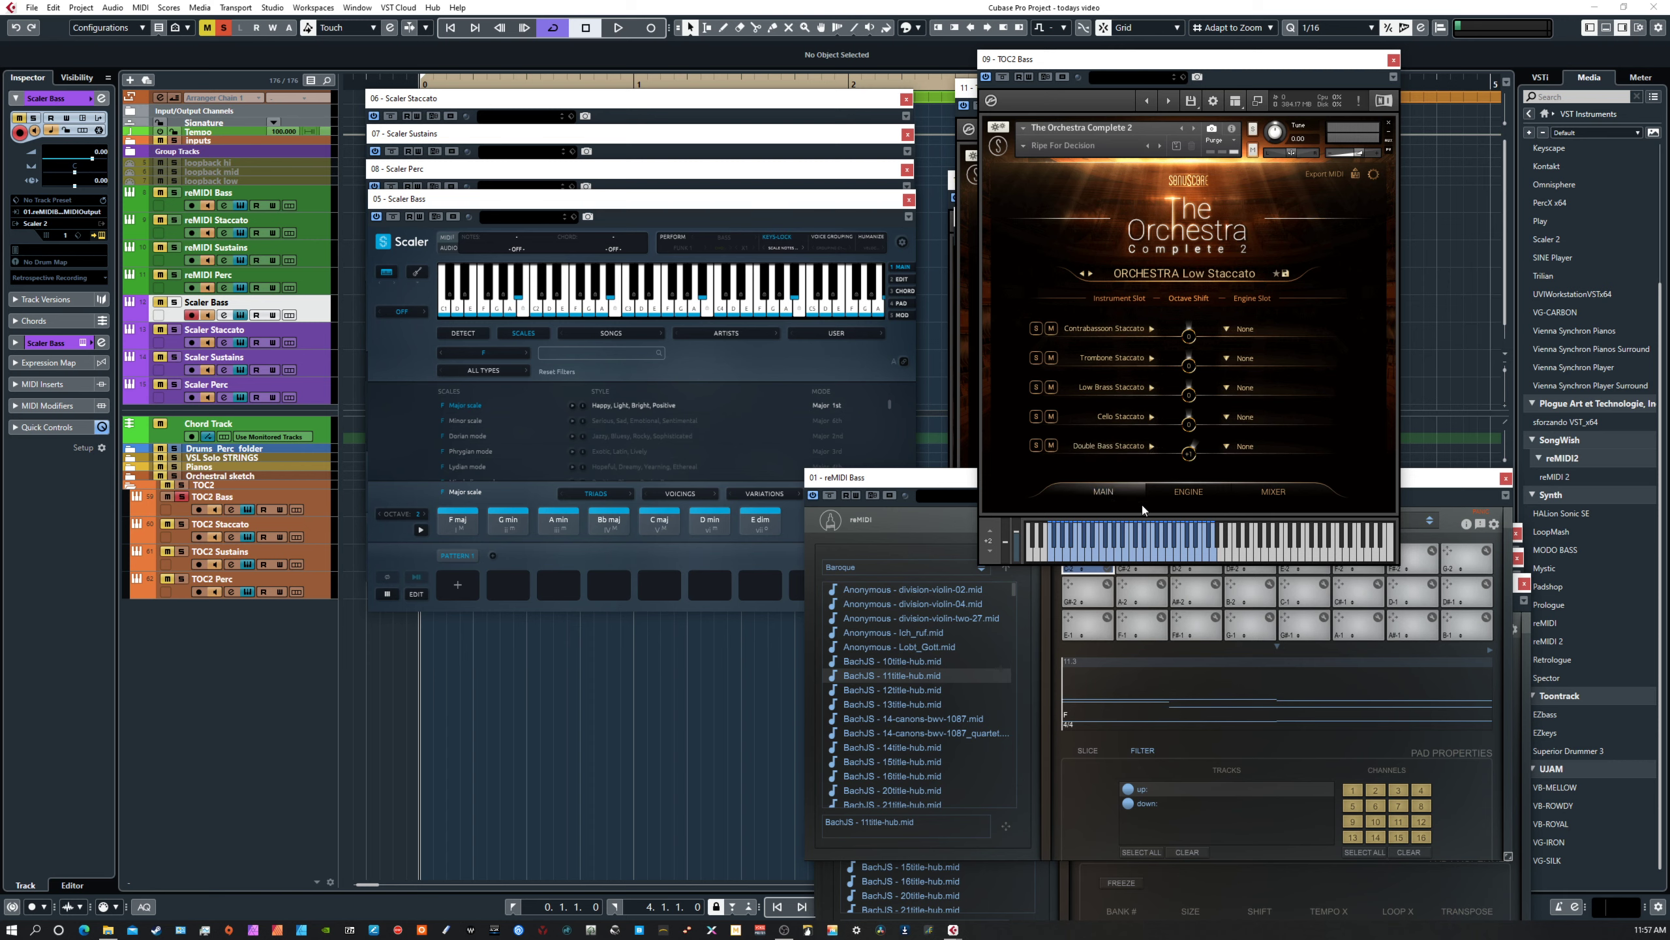
left_click(1156, 273)
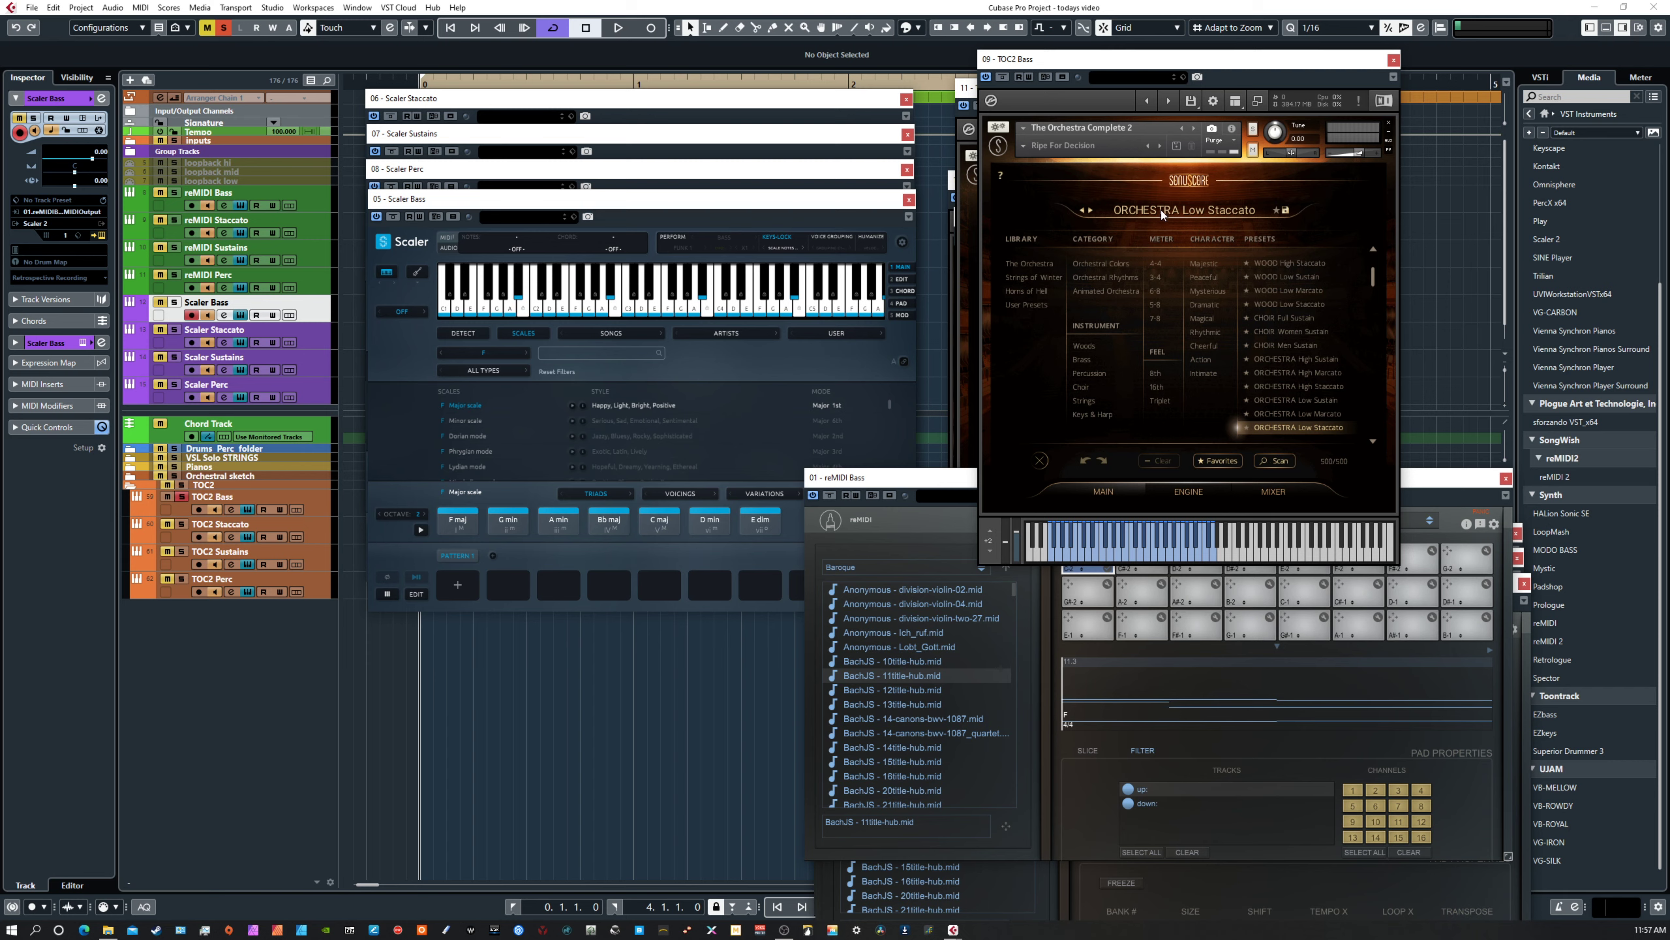
left_click(1106, 494)
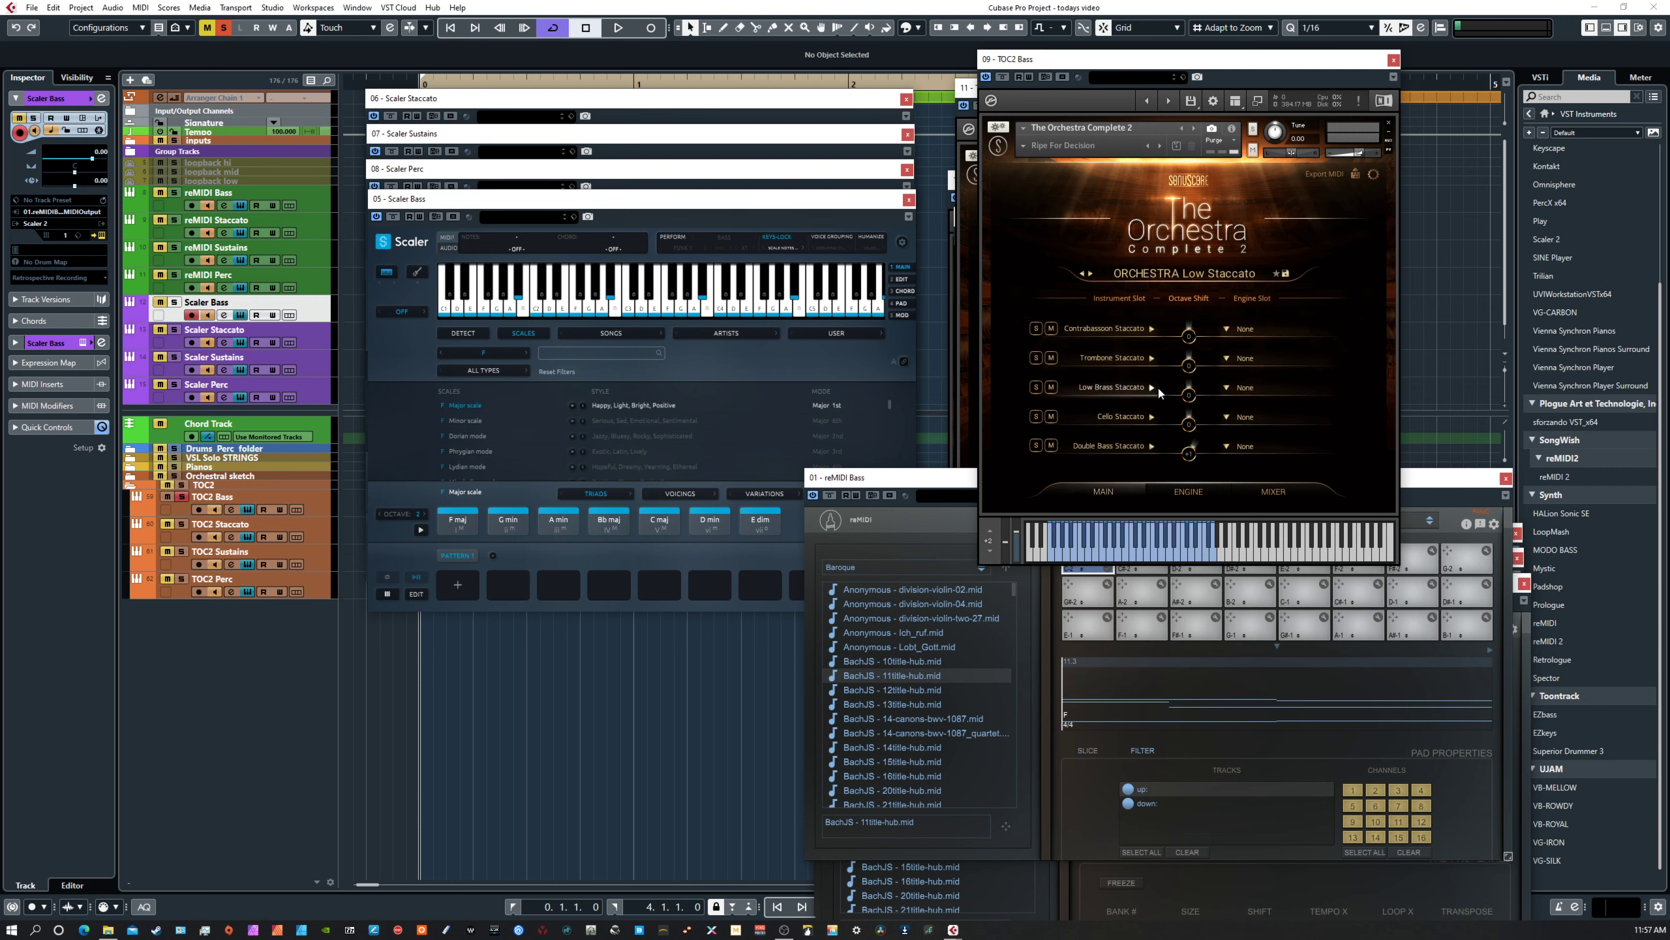
left_click(1274, 492)
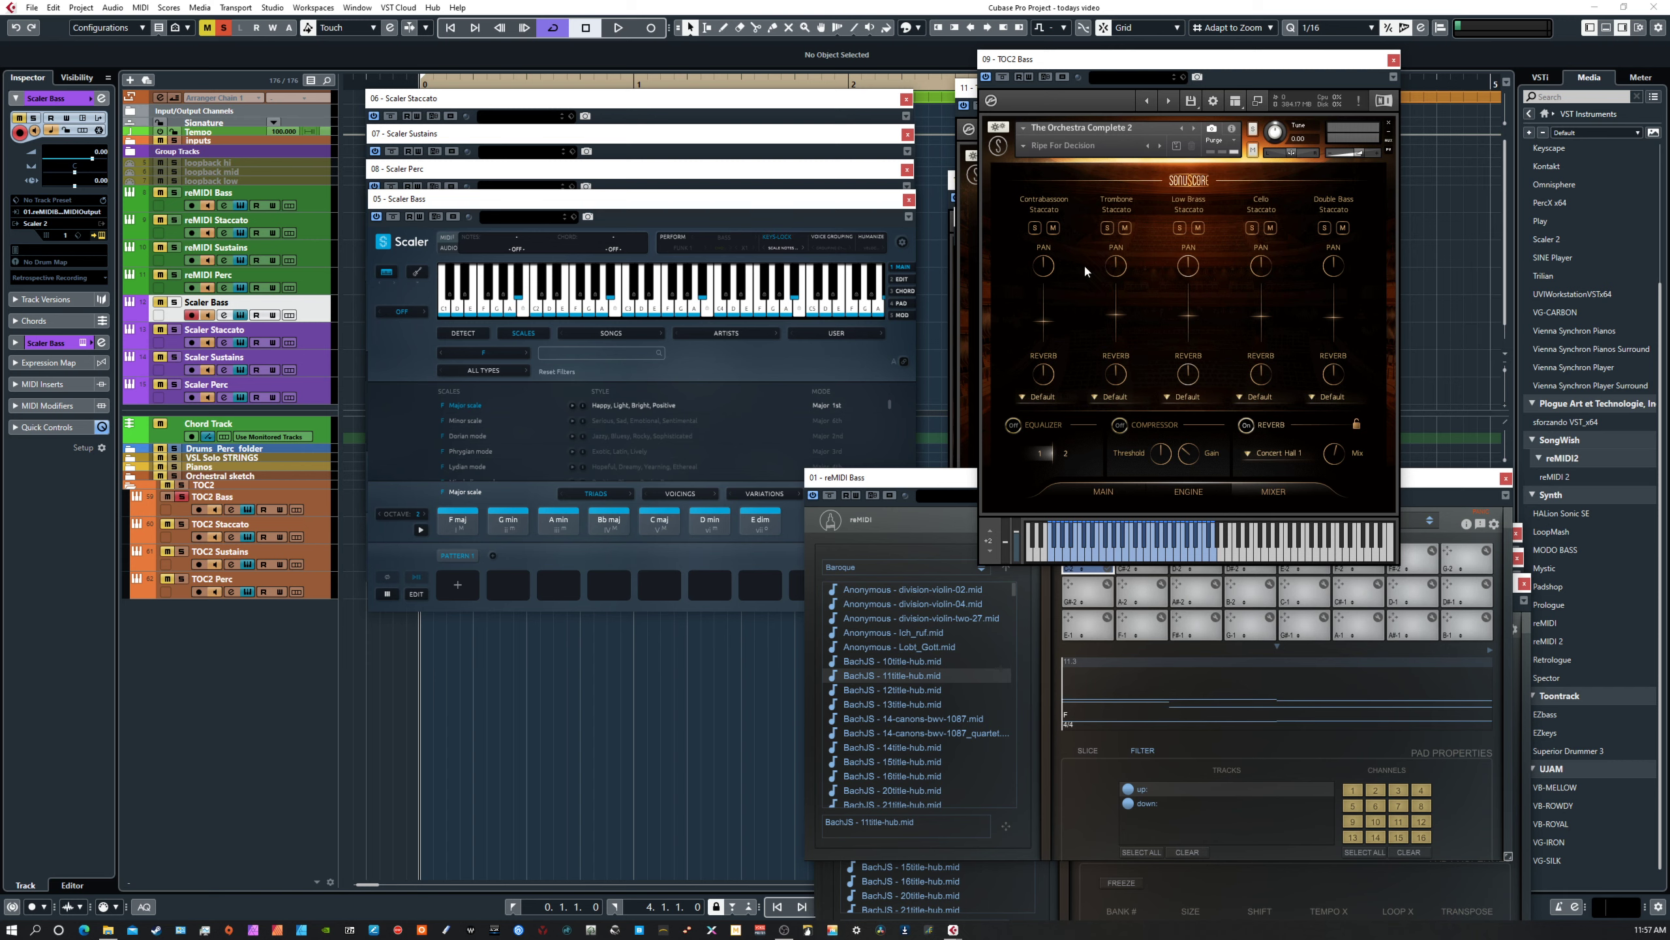
left_click_drag(1053, 276, 1337, 267)
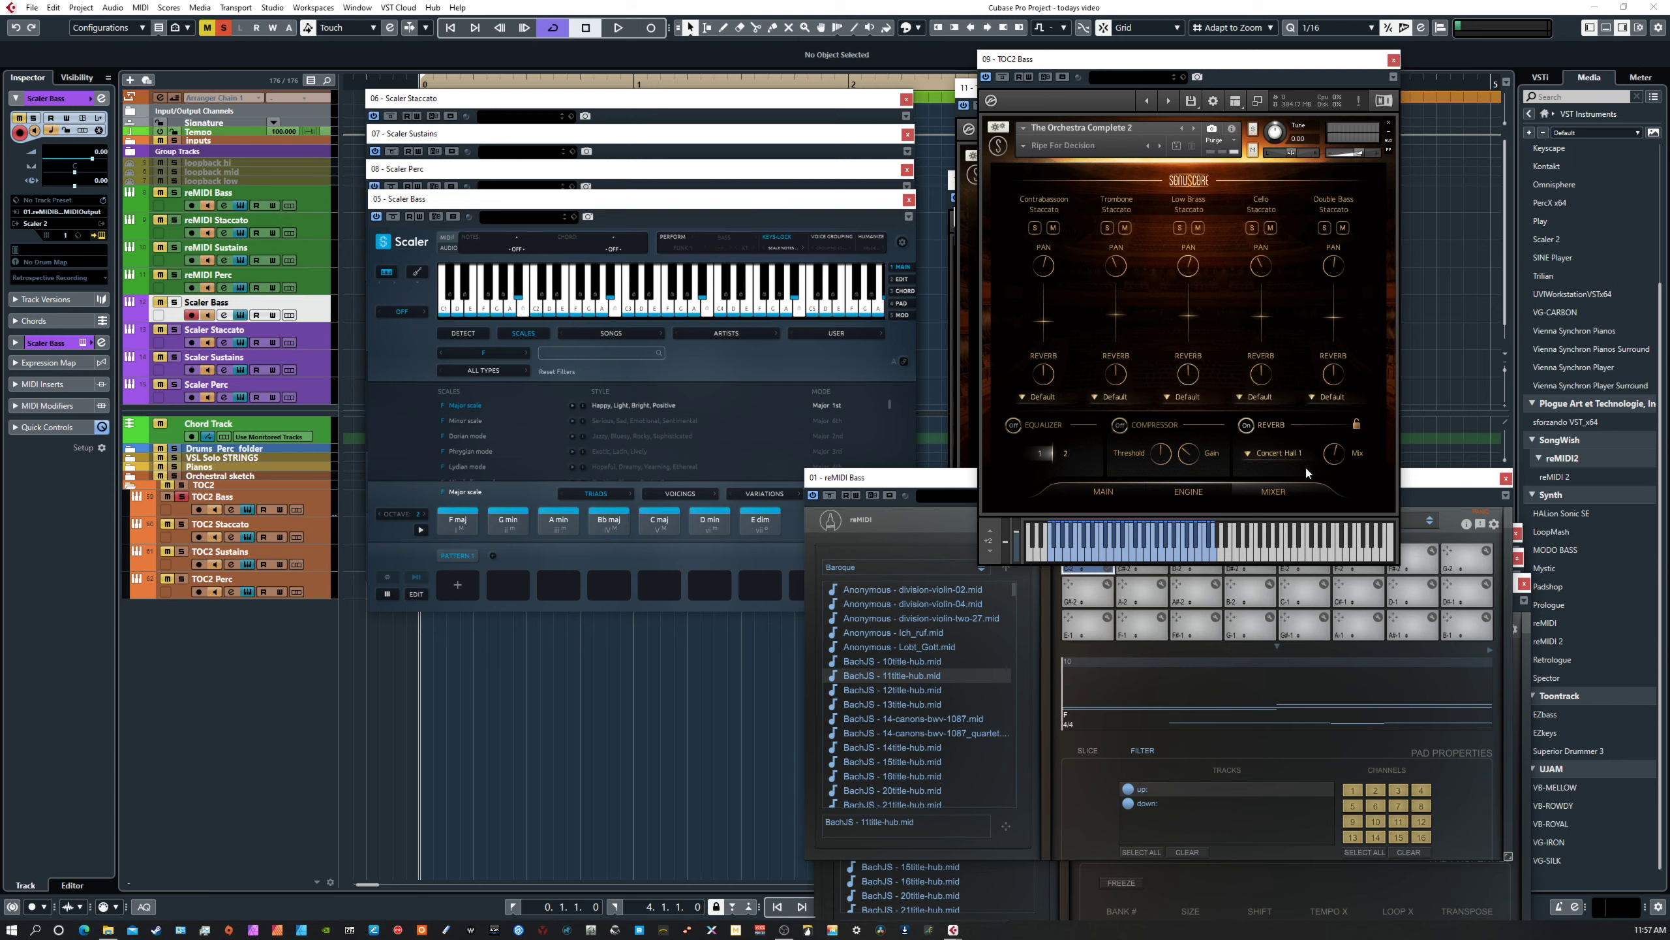
mouse_move(1167, 60)
left_mouse_down()
mouse_move(1127, 65)
mouse_move(1163, 59)
left_mouse_up()
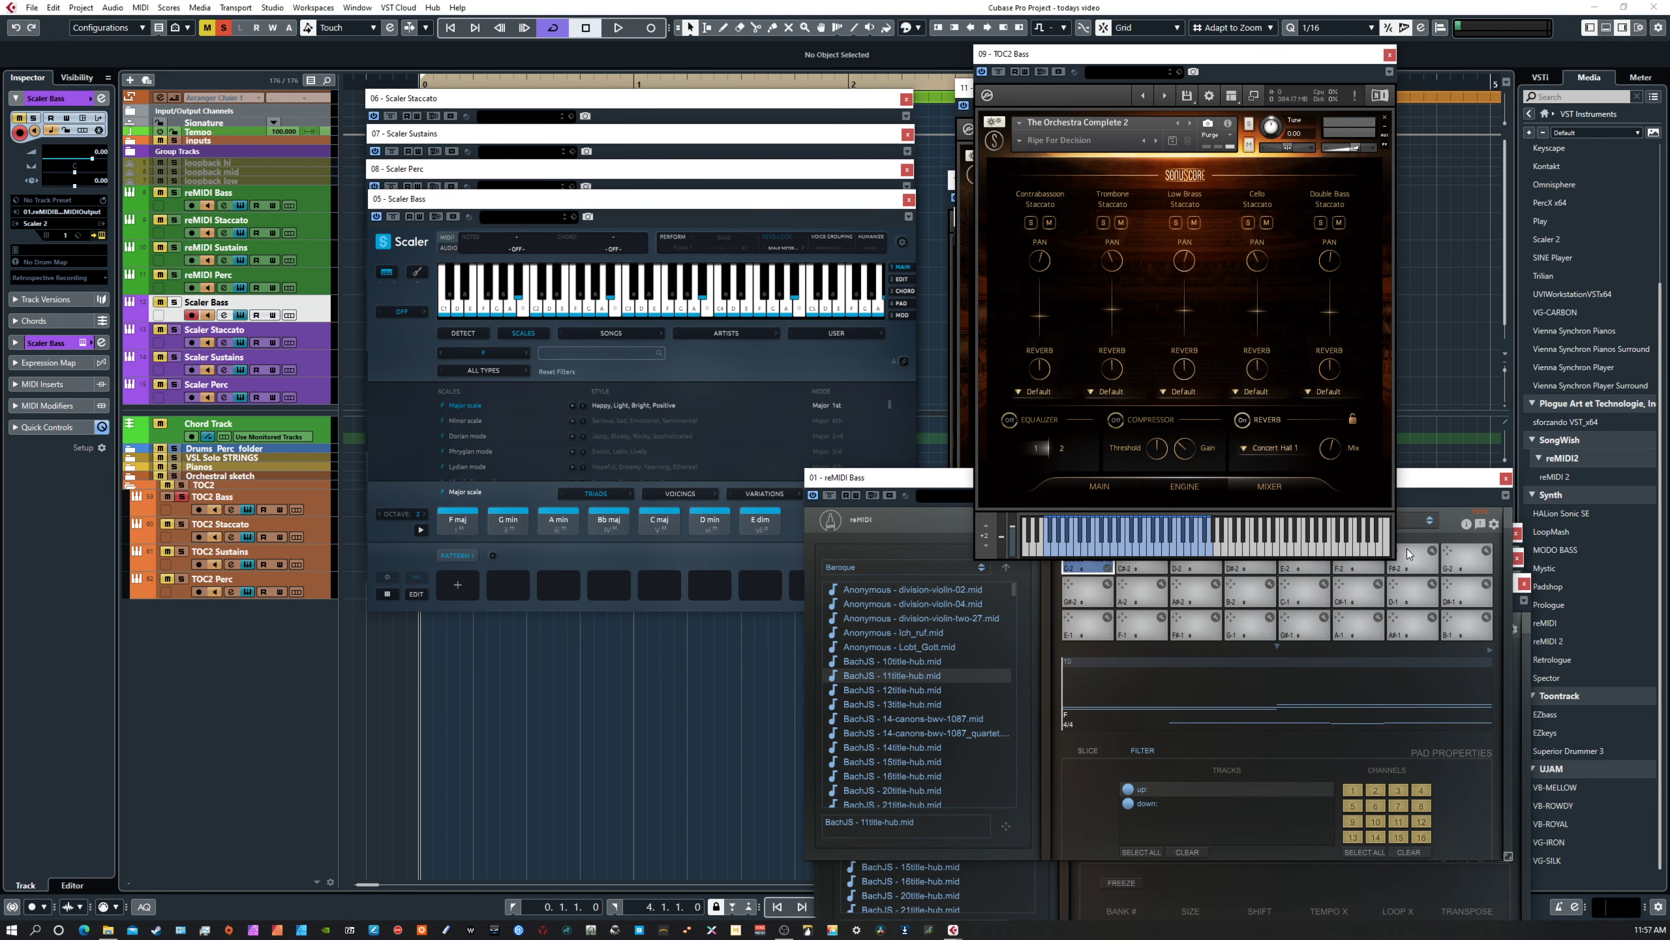
Move the reMIDI Bass window up over TOC2 Bass and show the slice properties of its first pad.
left_click(1434, 484)
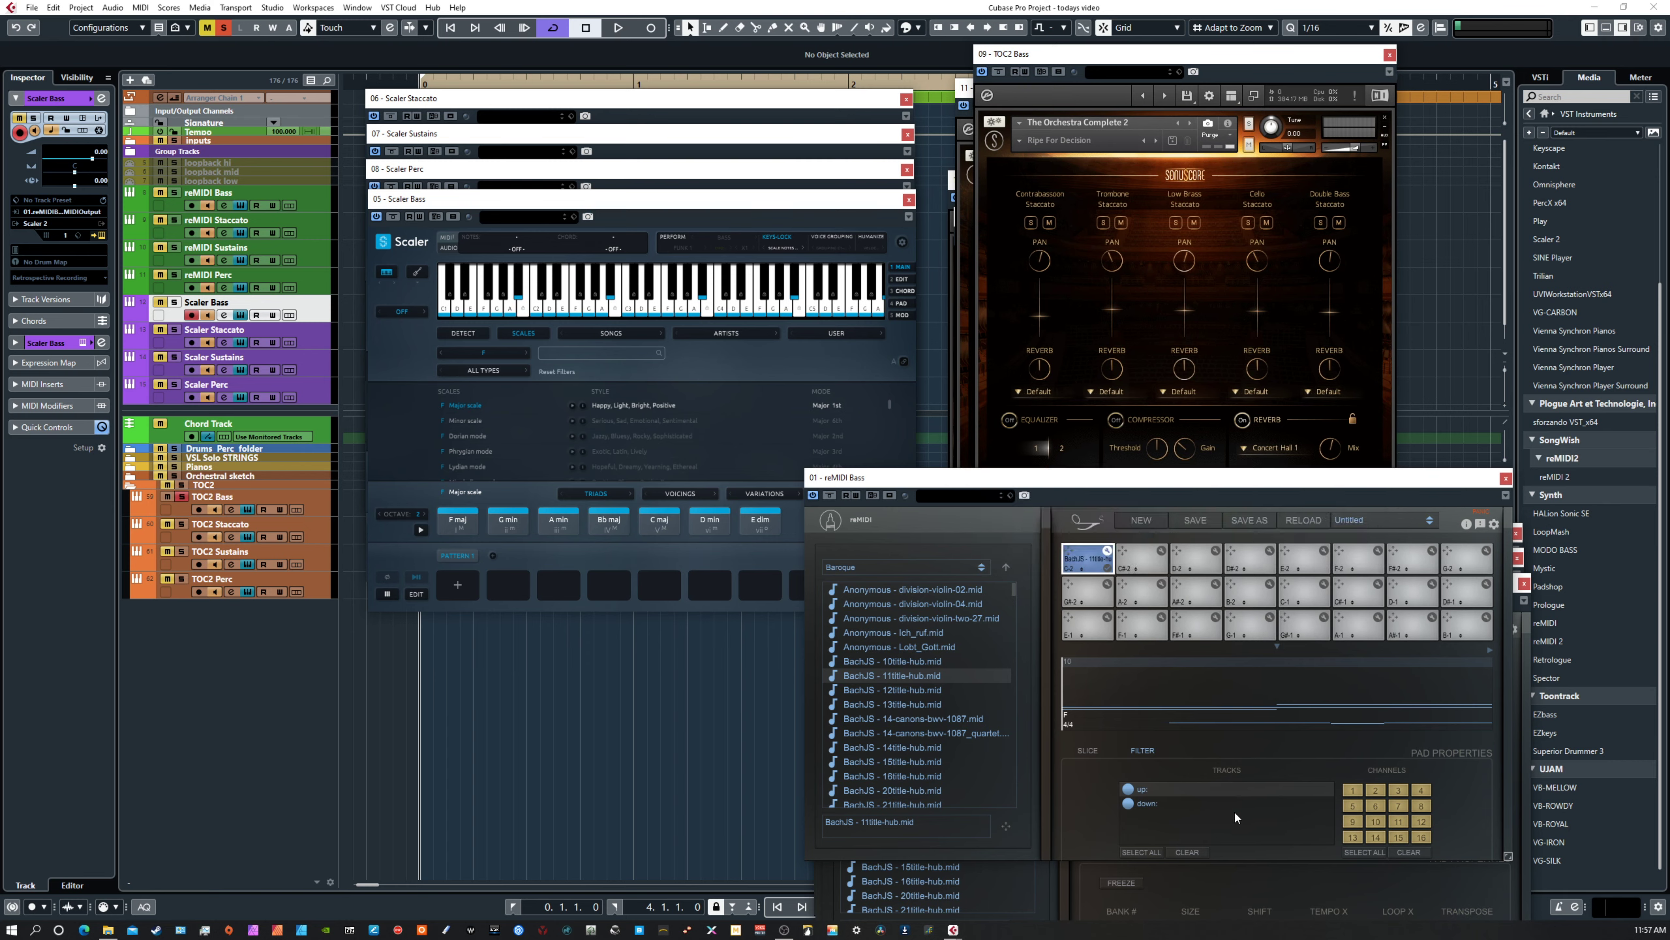
left_click_drag(1083, 485, 1082, 417)
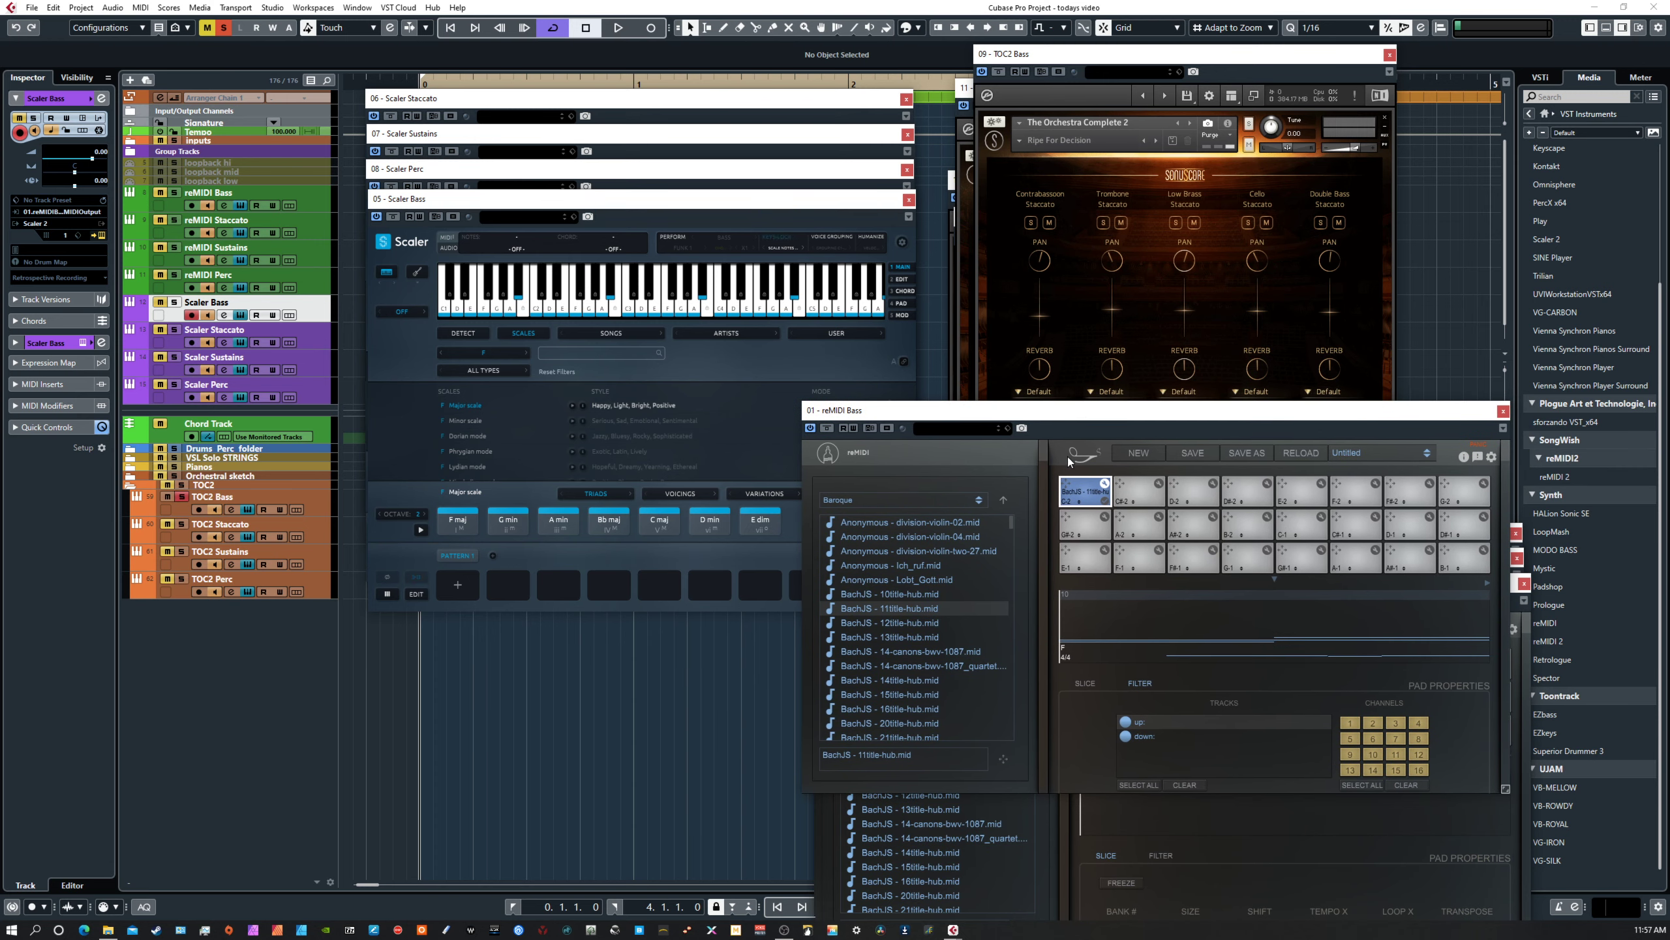
left_click(1091, 682)
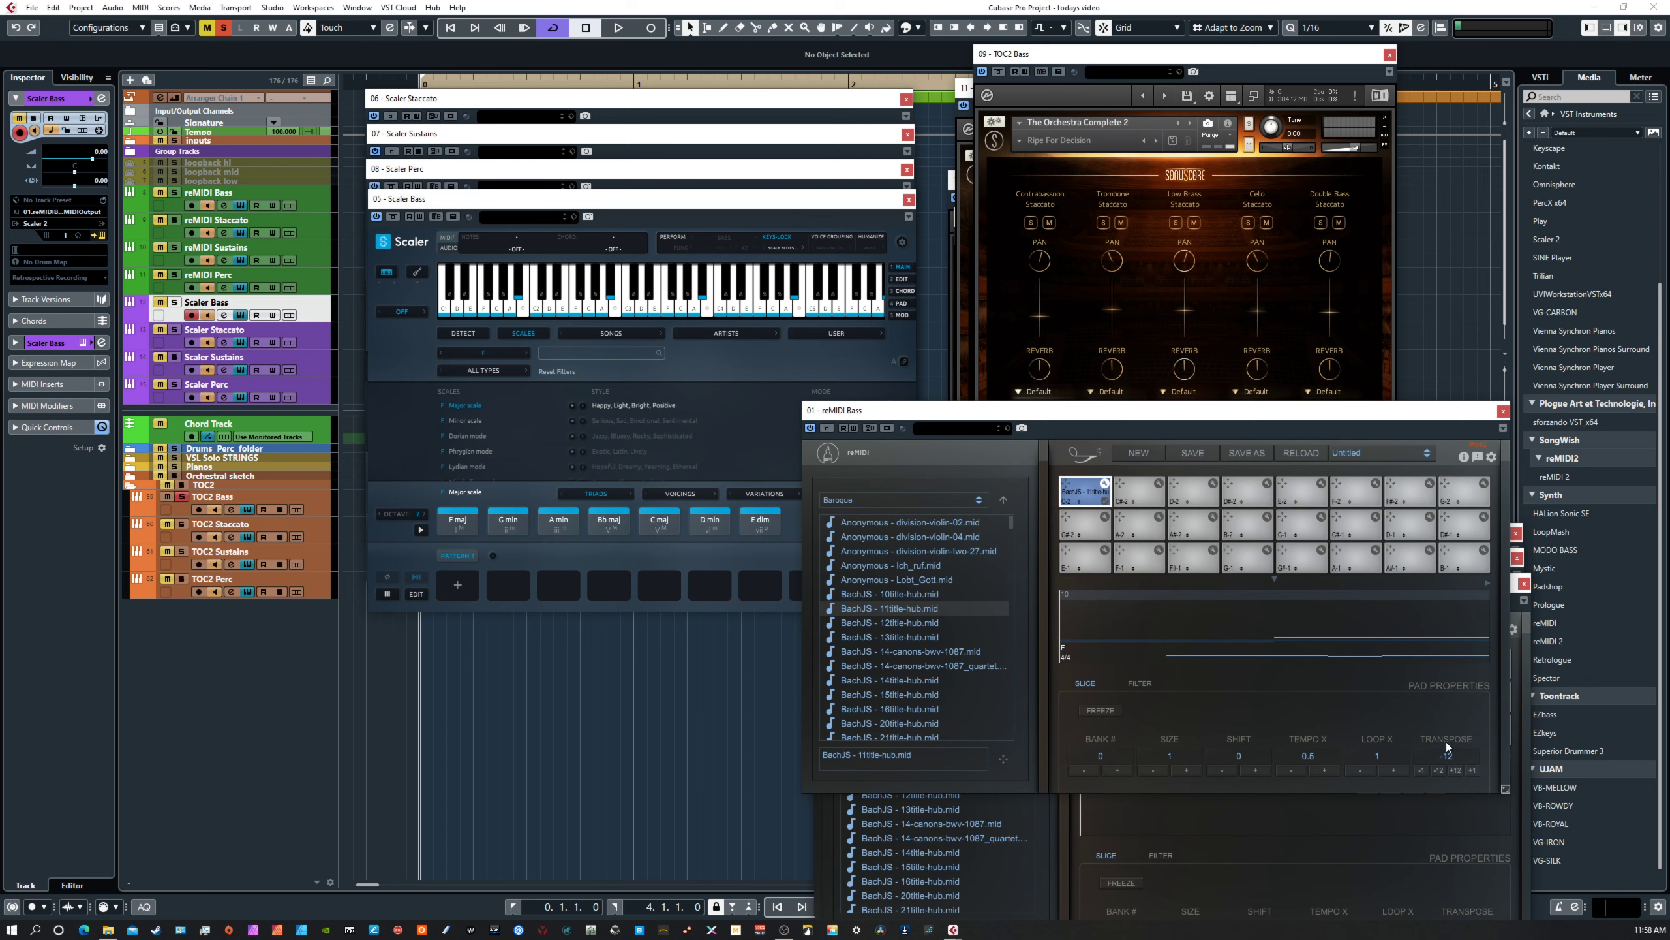
Return TOC2 Bass to its main page and compare its octave shift controls with the reMIDI Bass transpose setting.
left_click(1152, 59)
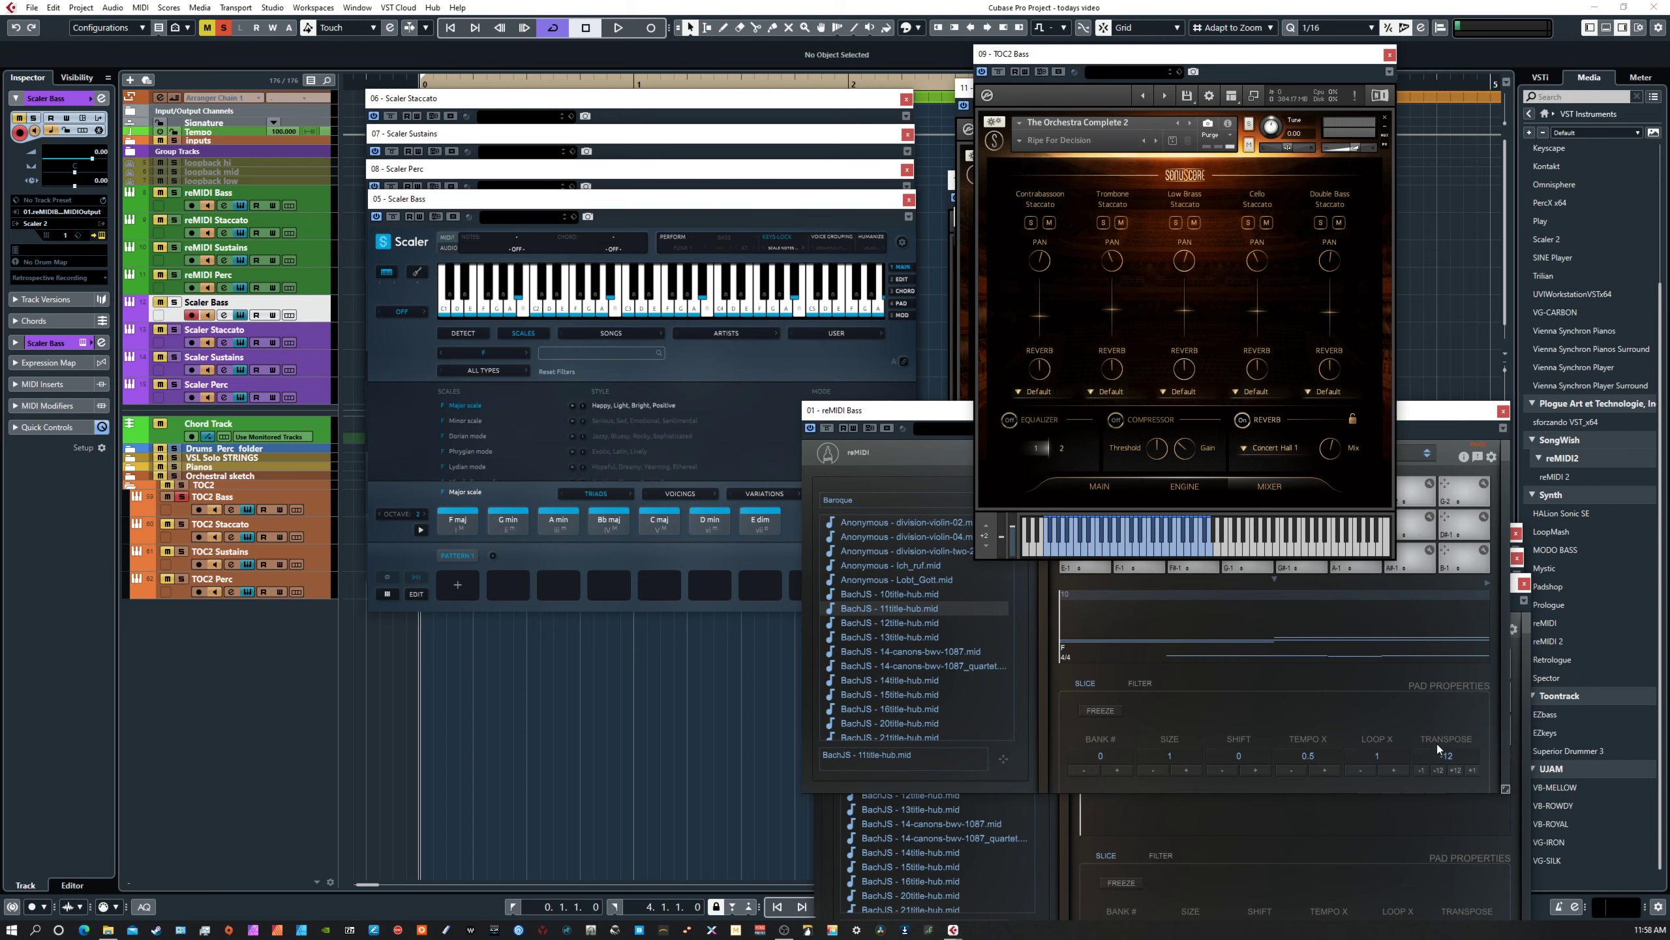
left_click(1112, 483)
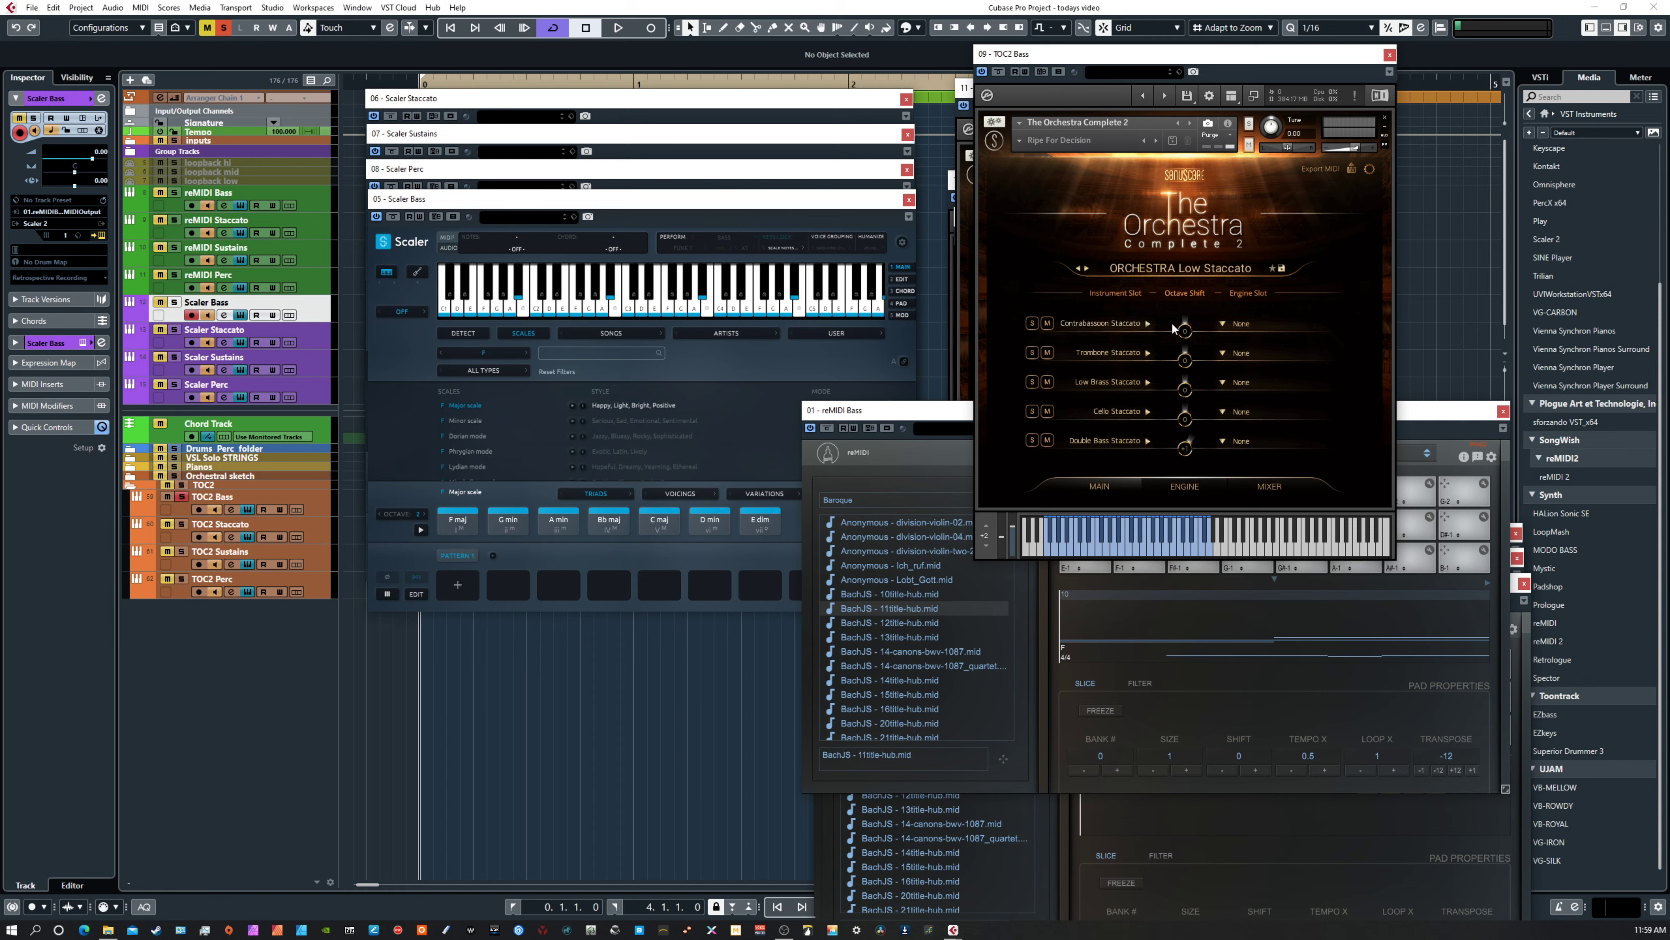
left_click_drag(1185, 335, 1188, 393)
left_click_drag(1186, 277, 1193, 333)
left_click(938, 425)
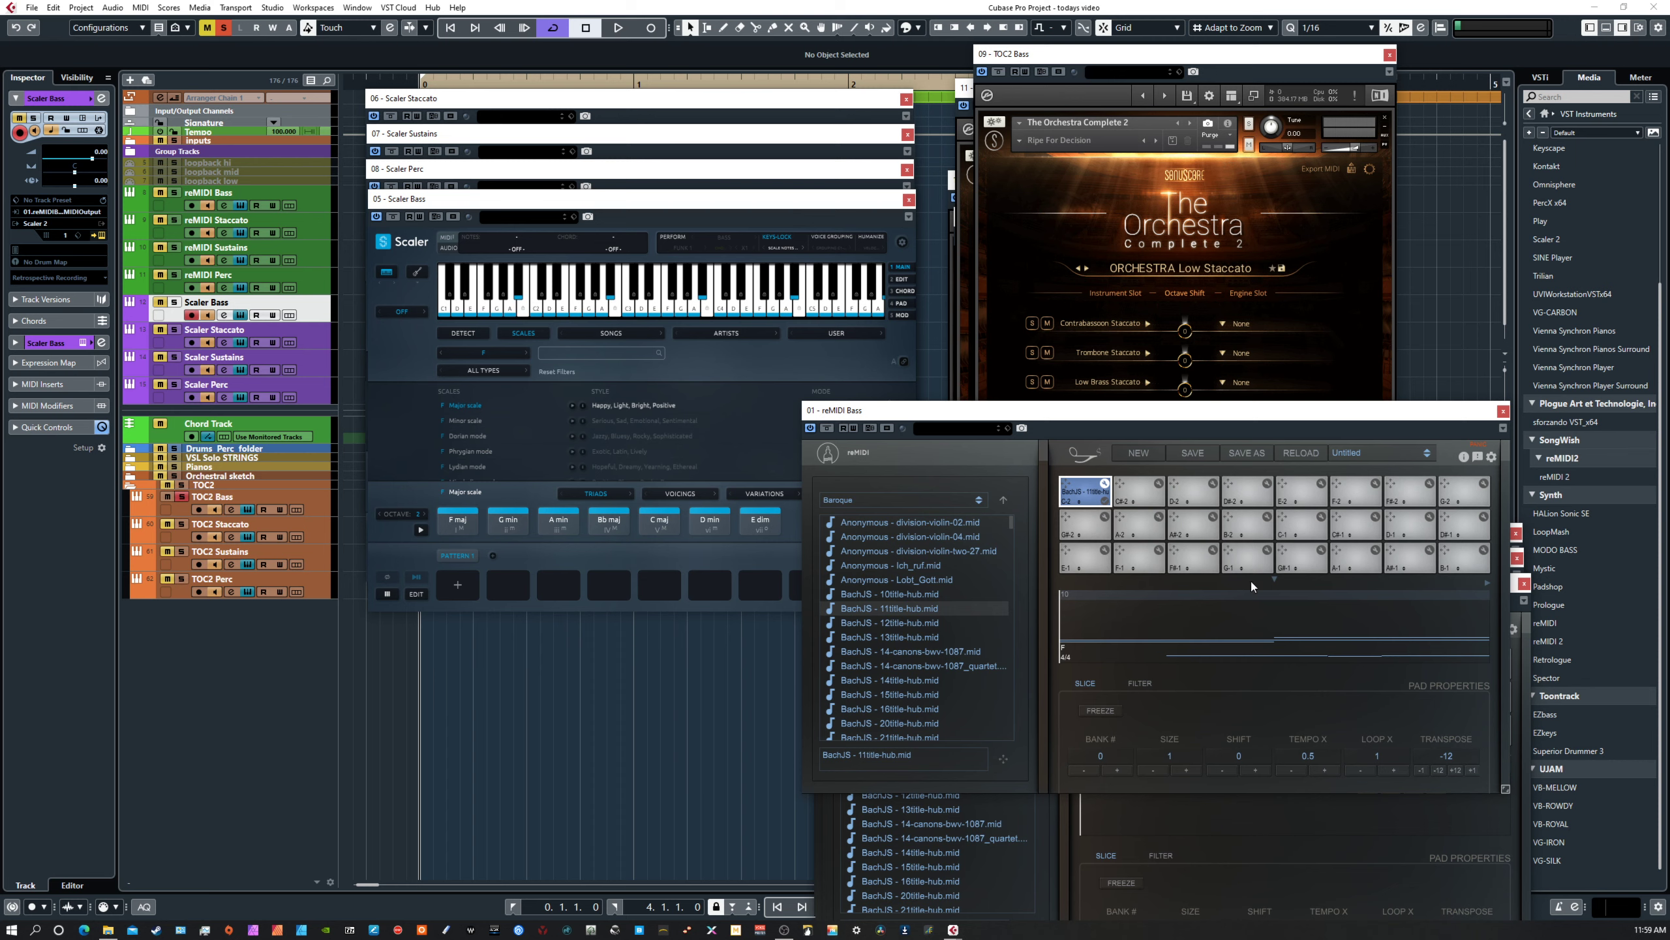
left_click(1121, 66)
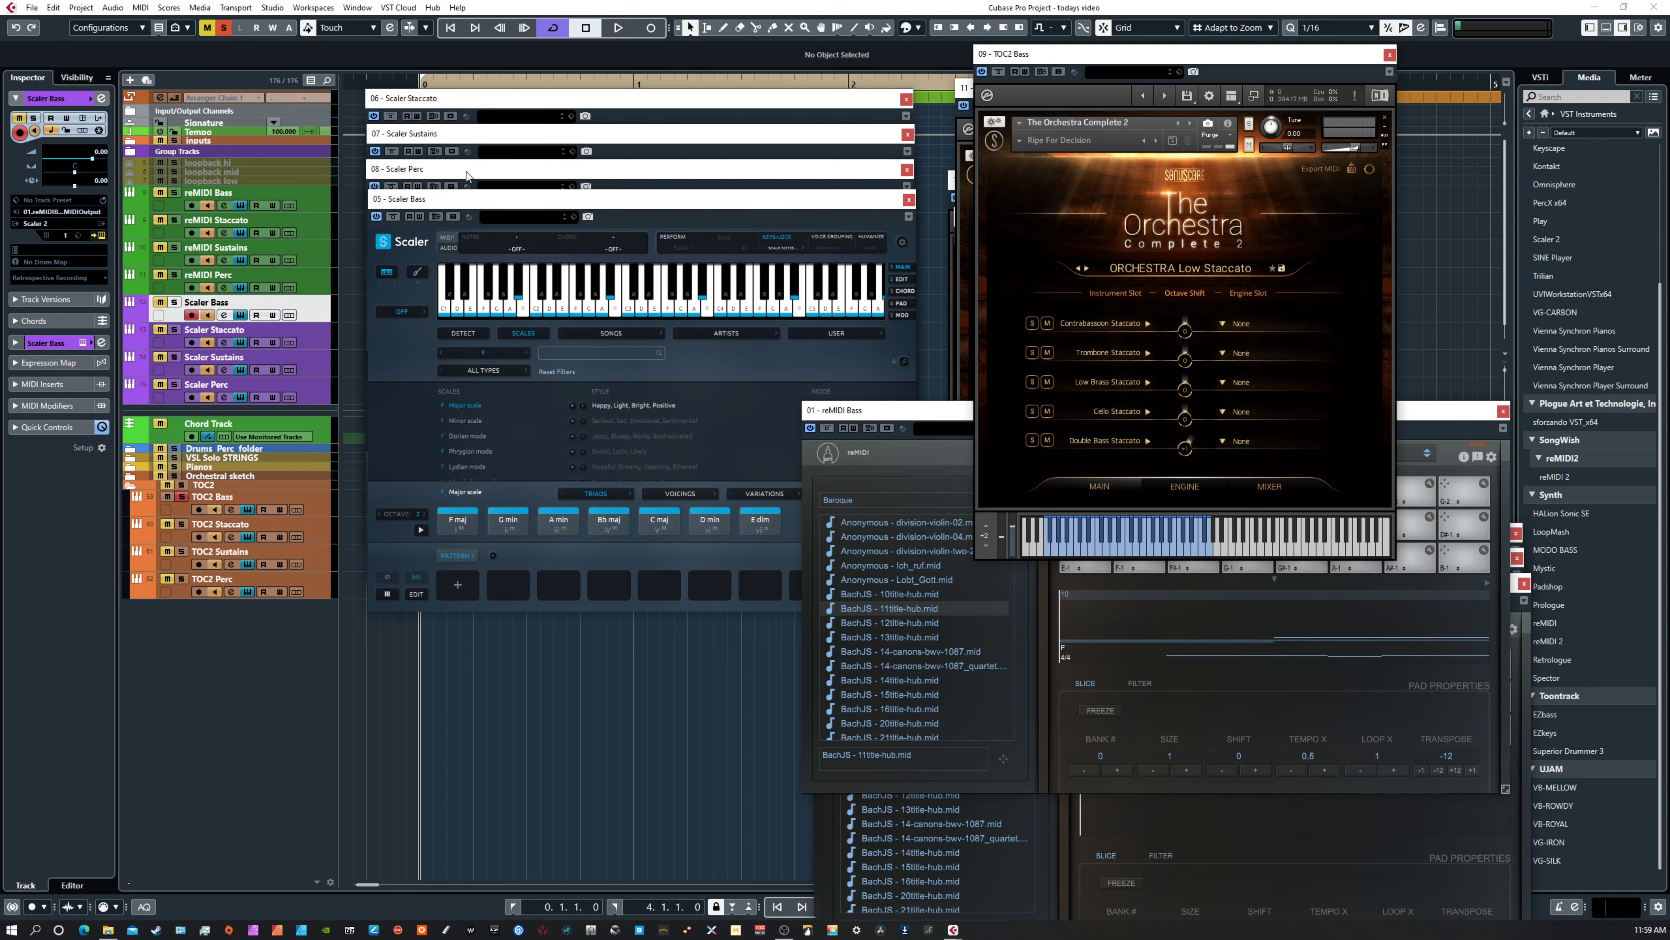
Bring Scaler Bass forward, review its voice grouping options, and return to the reMIDI Bass window.
left_click(488, 207)
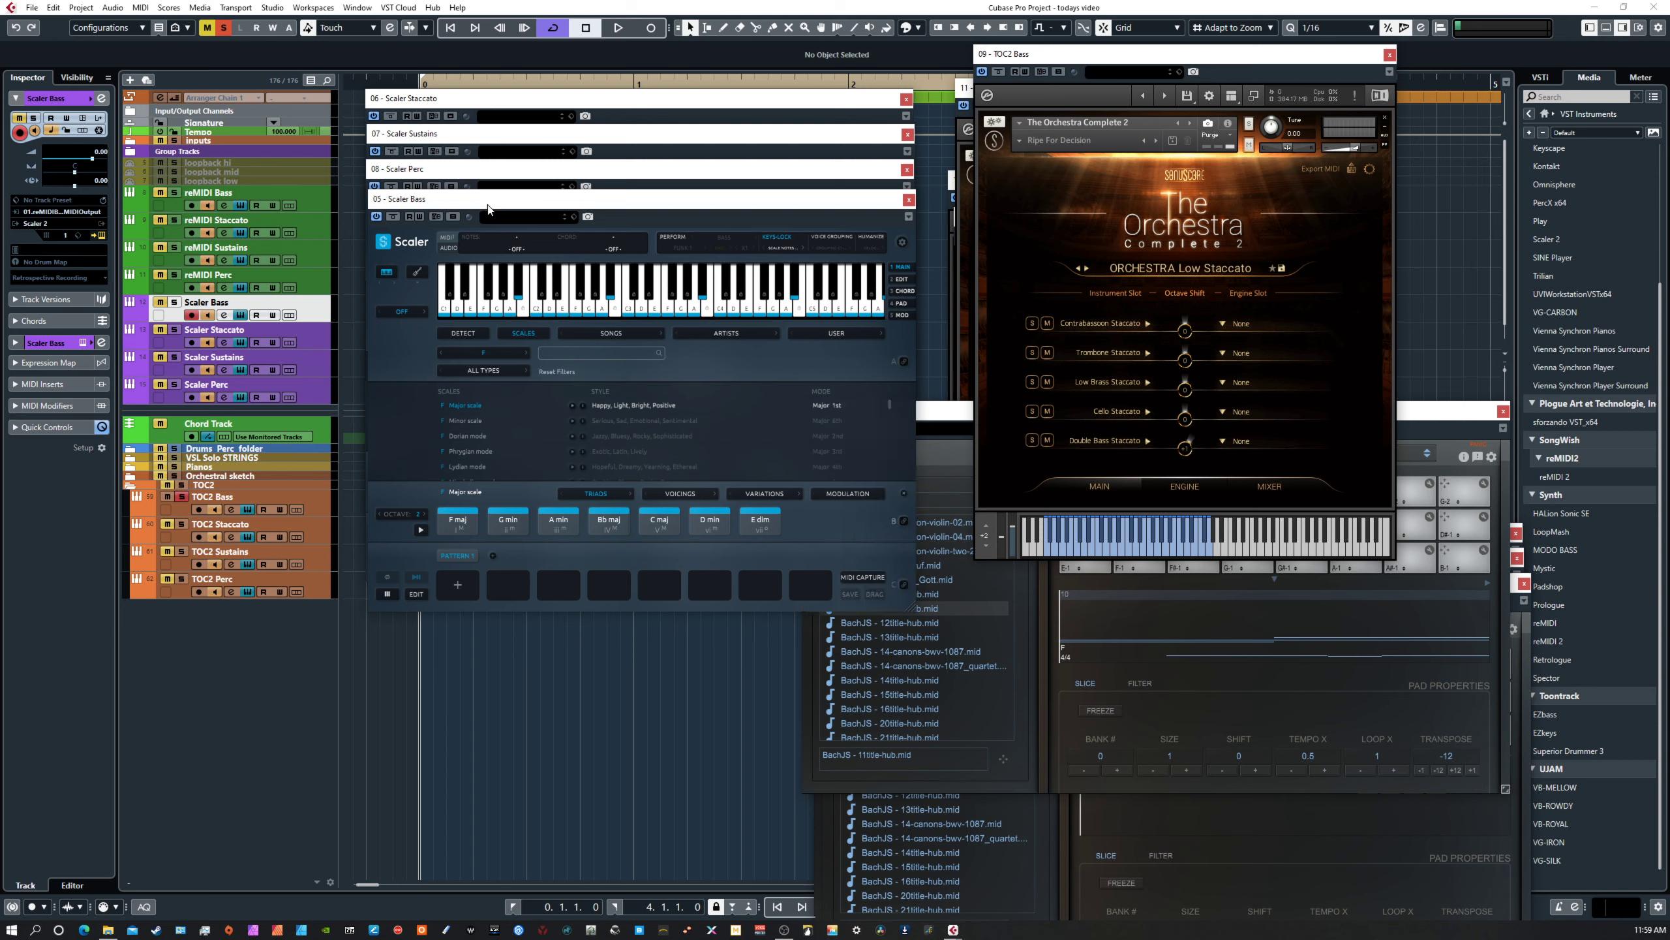
left_click(834, 246)
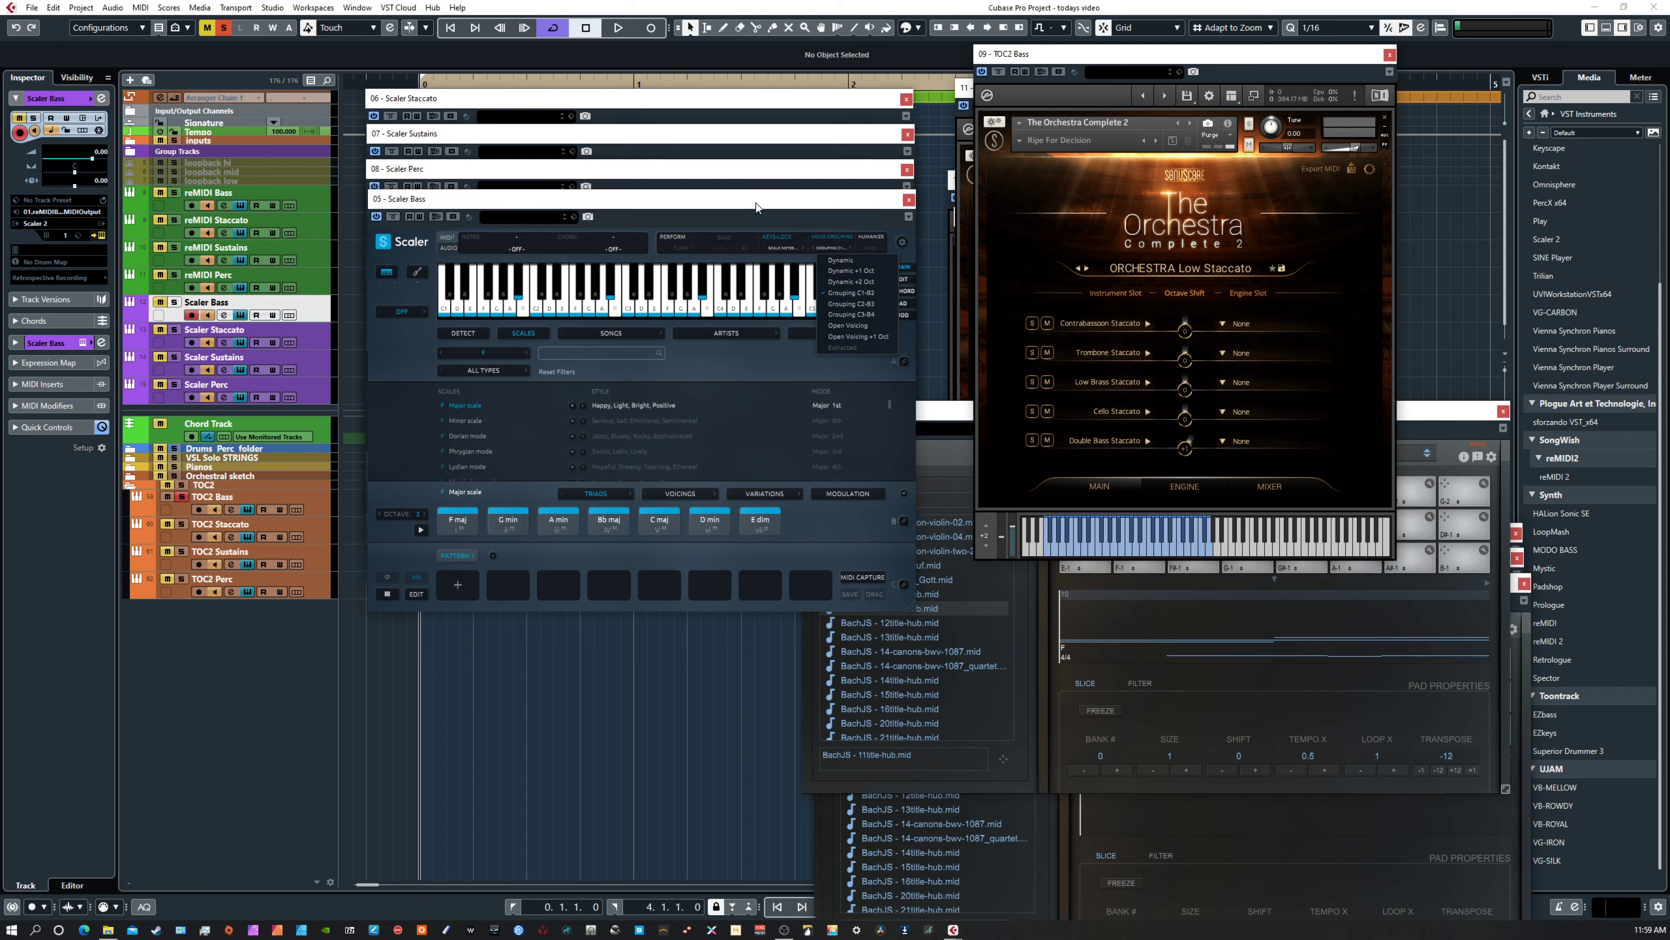
left_click(833, 235)
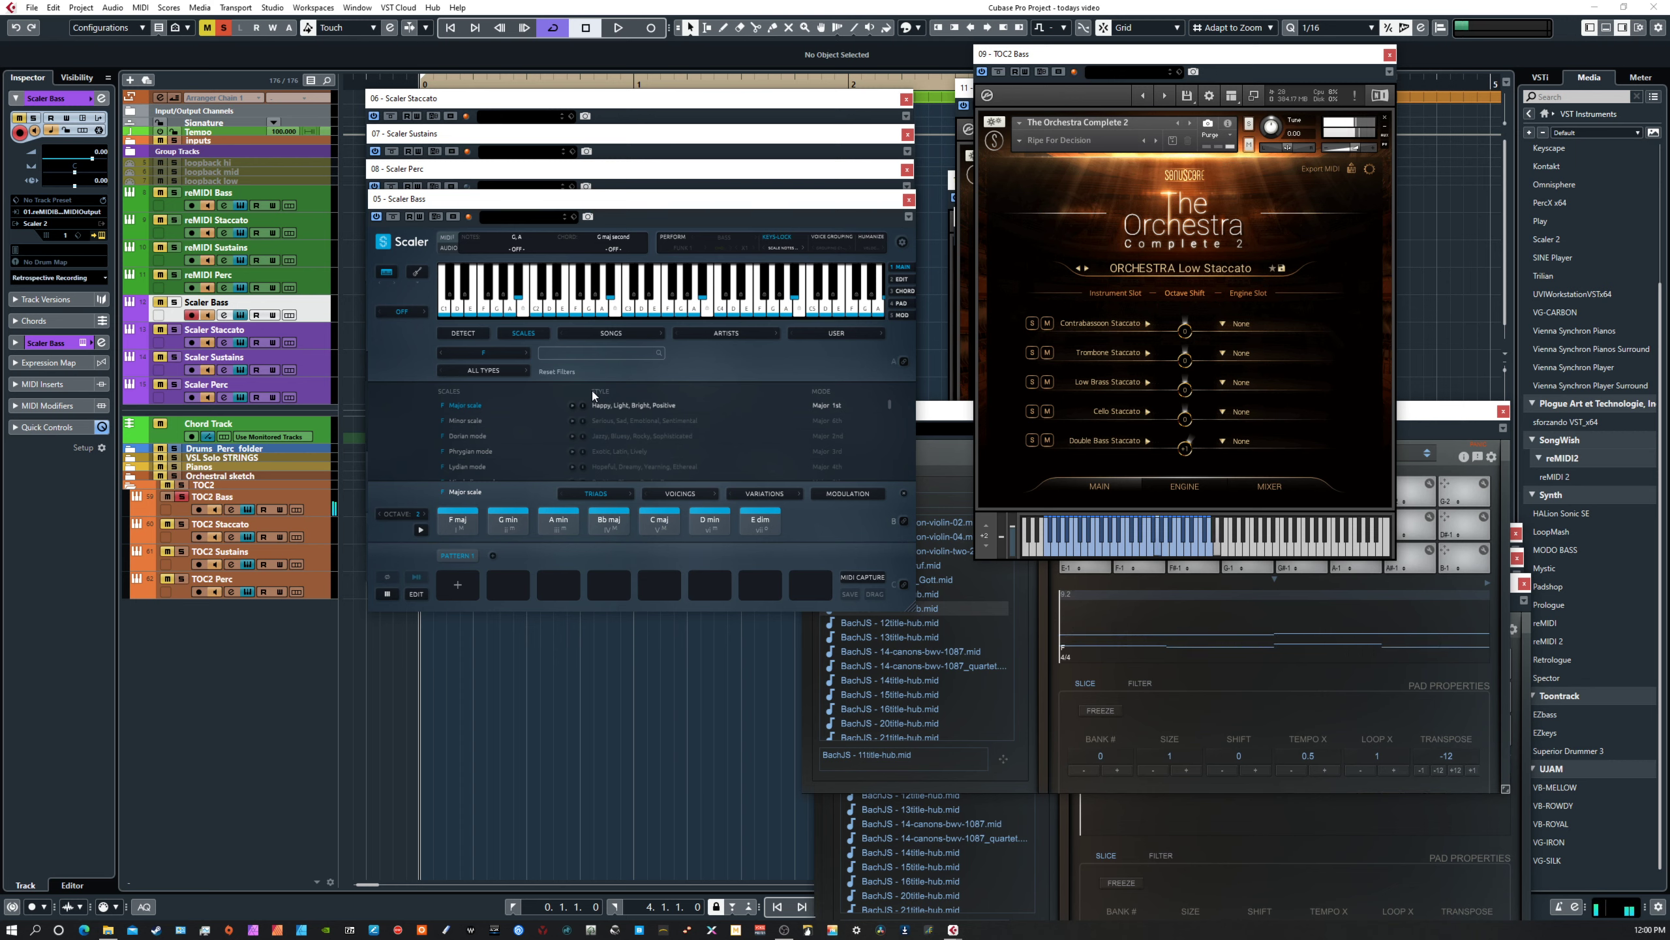
left_click(929, 613)
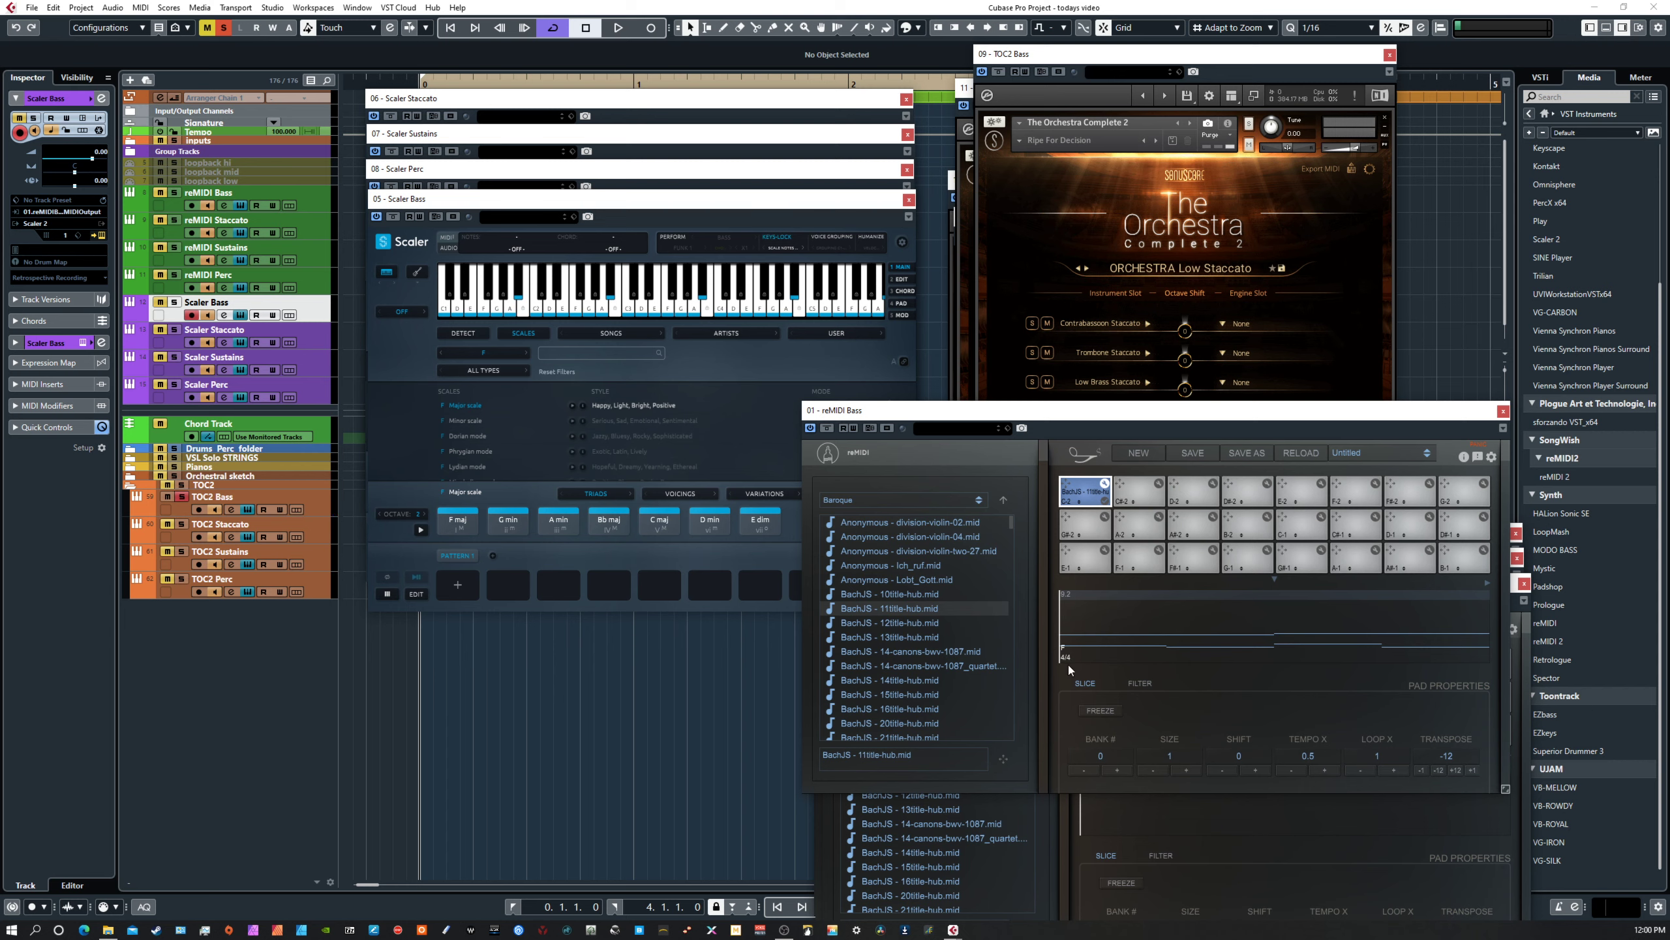
Filter the scale list in Scaler Bass to root D and the Harmonic Minor scale.
left_click(634, 196)
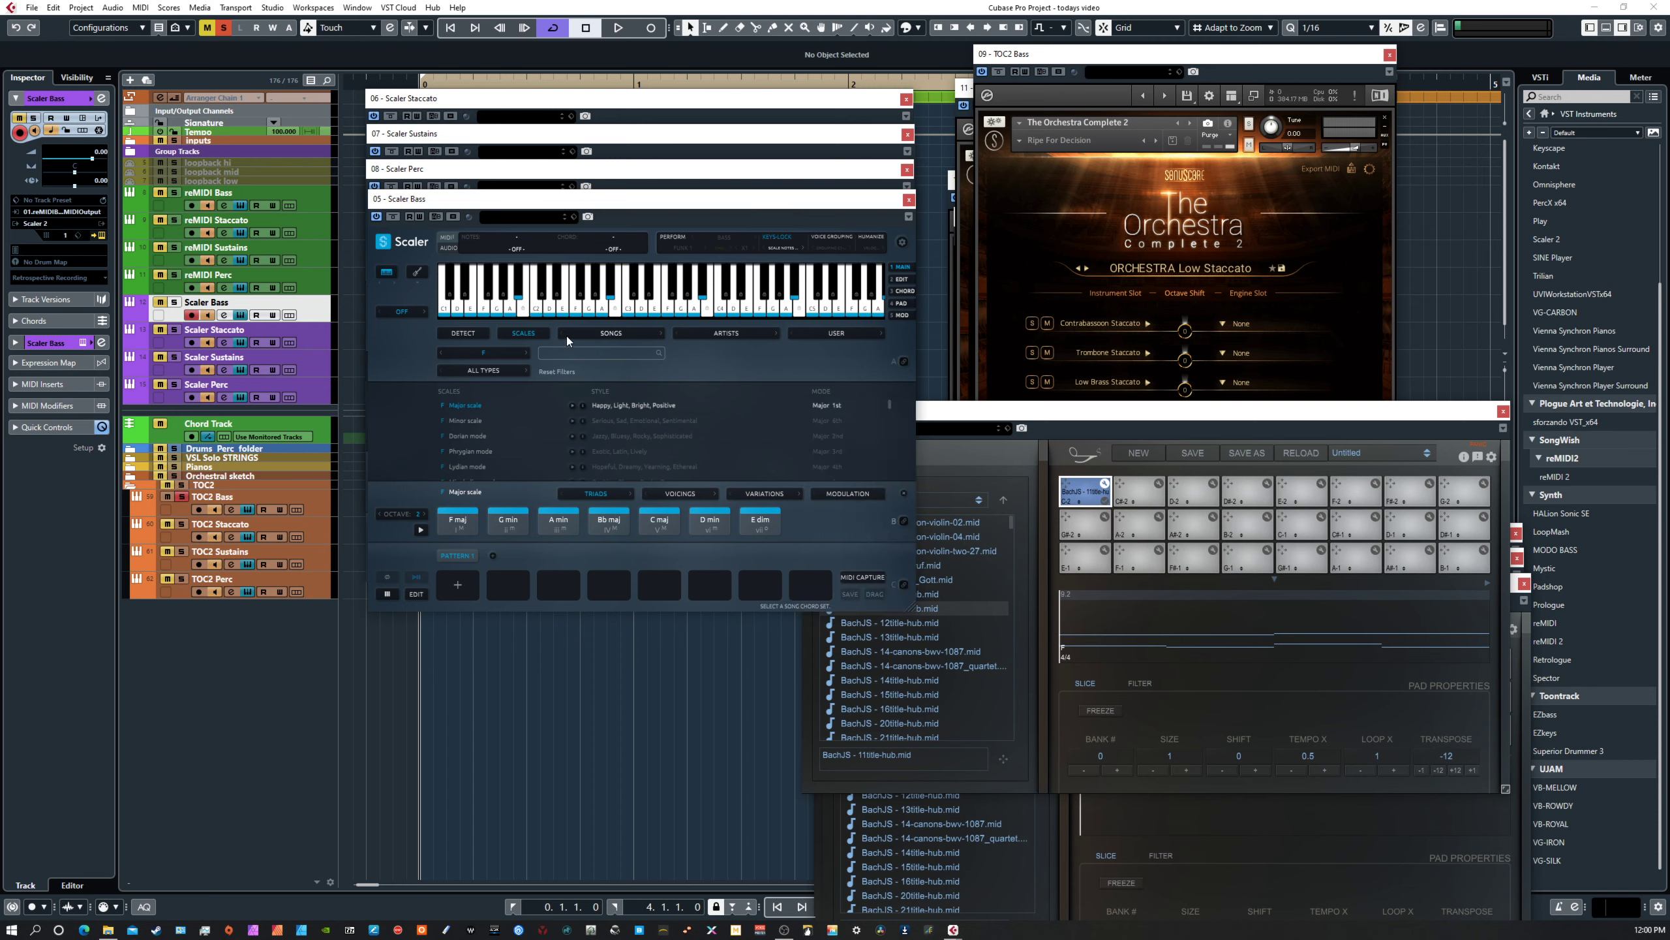
left_click(442, 353)
left_click(441, 353)
left_click(442, 353)
left_click(483, 370)
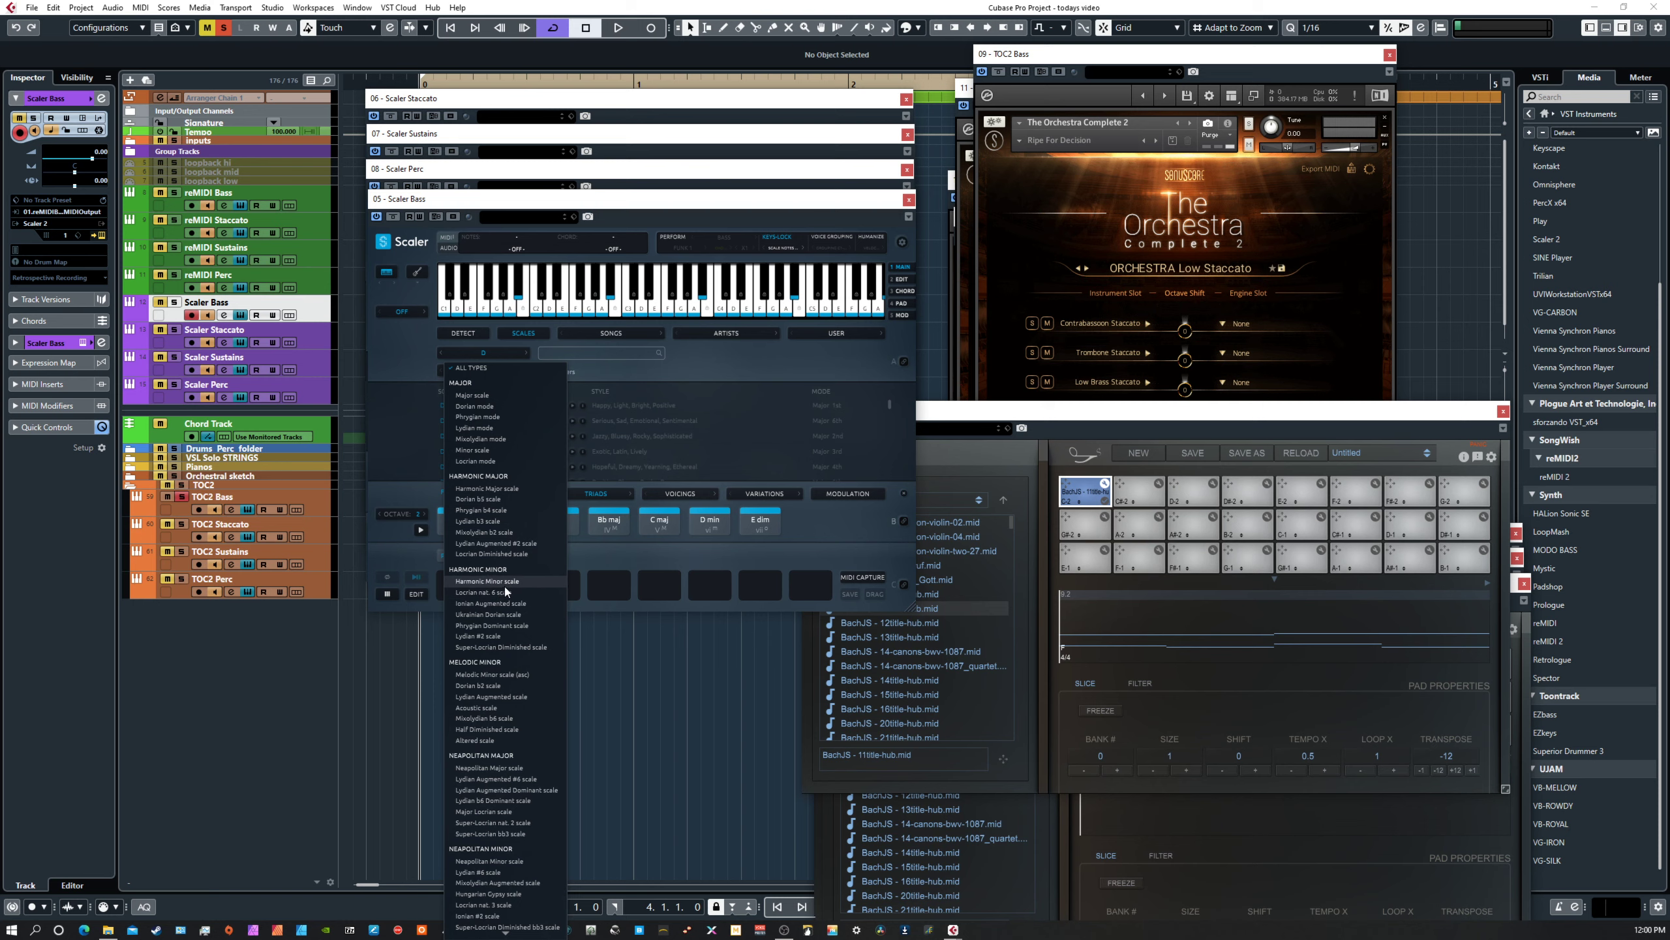
left_click(521, 580)
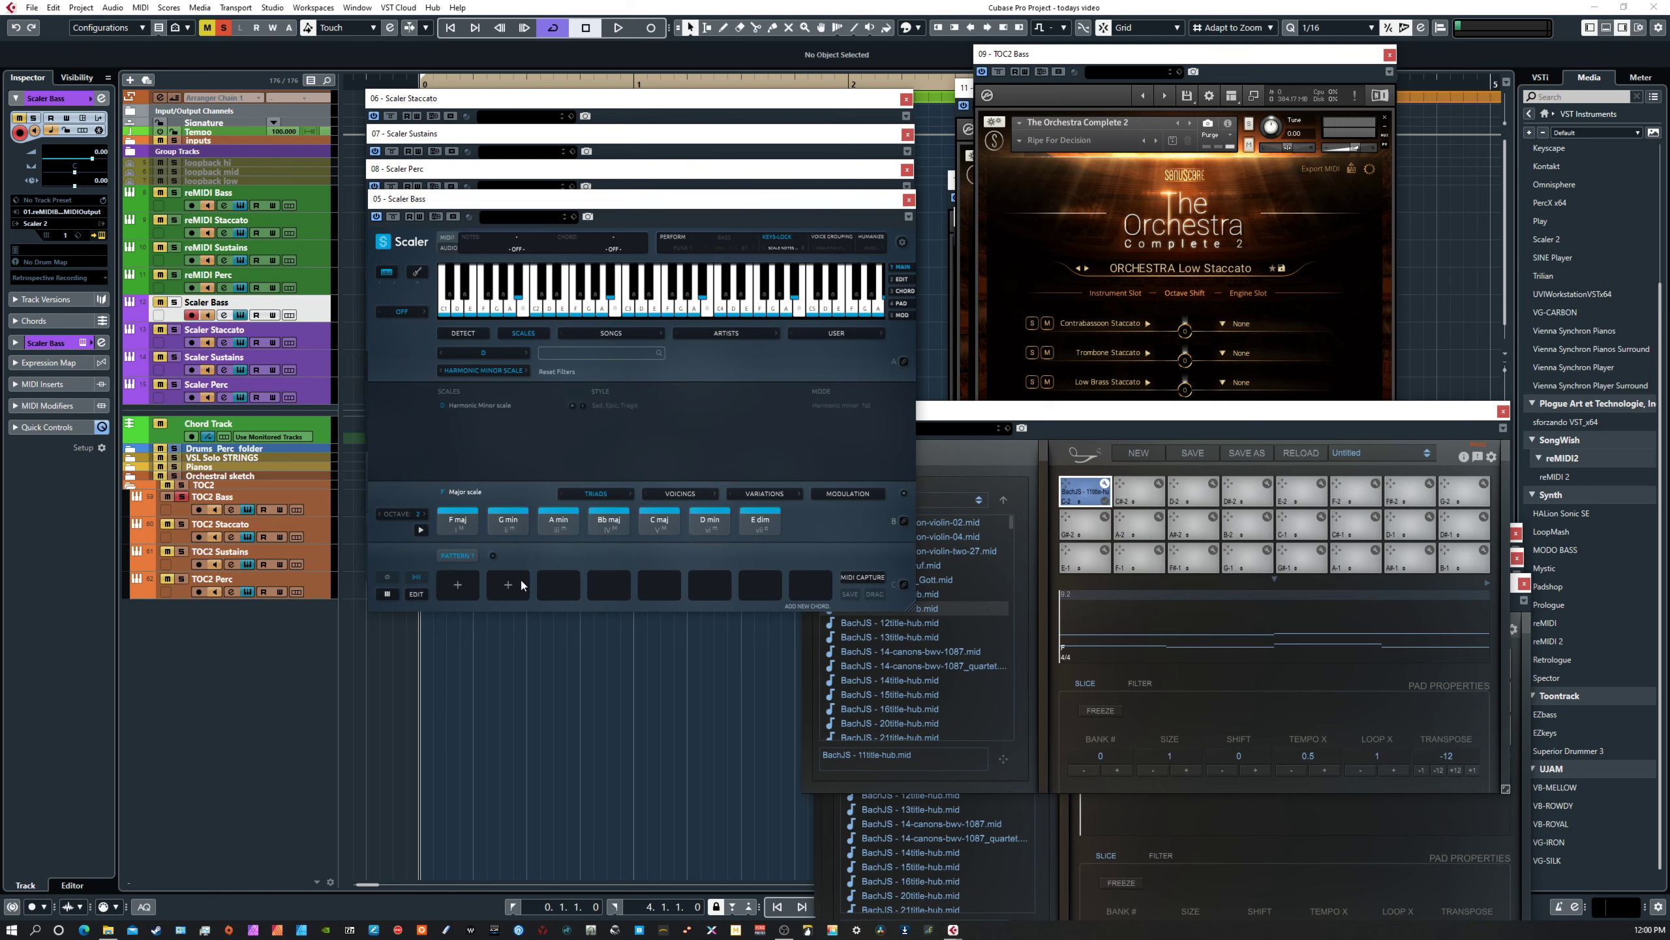
Filter the scale list in Scaler Perc to D Harmonic Minor, and bring the Scaler Sustains window forward.
left_click(496, 173)
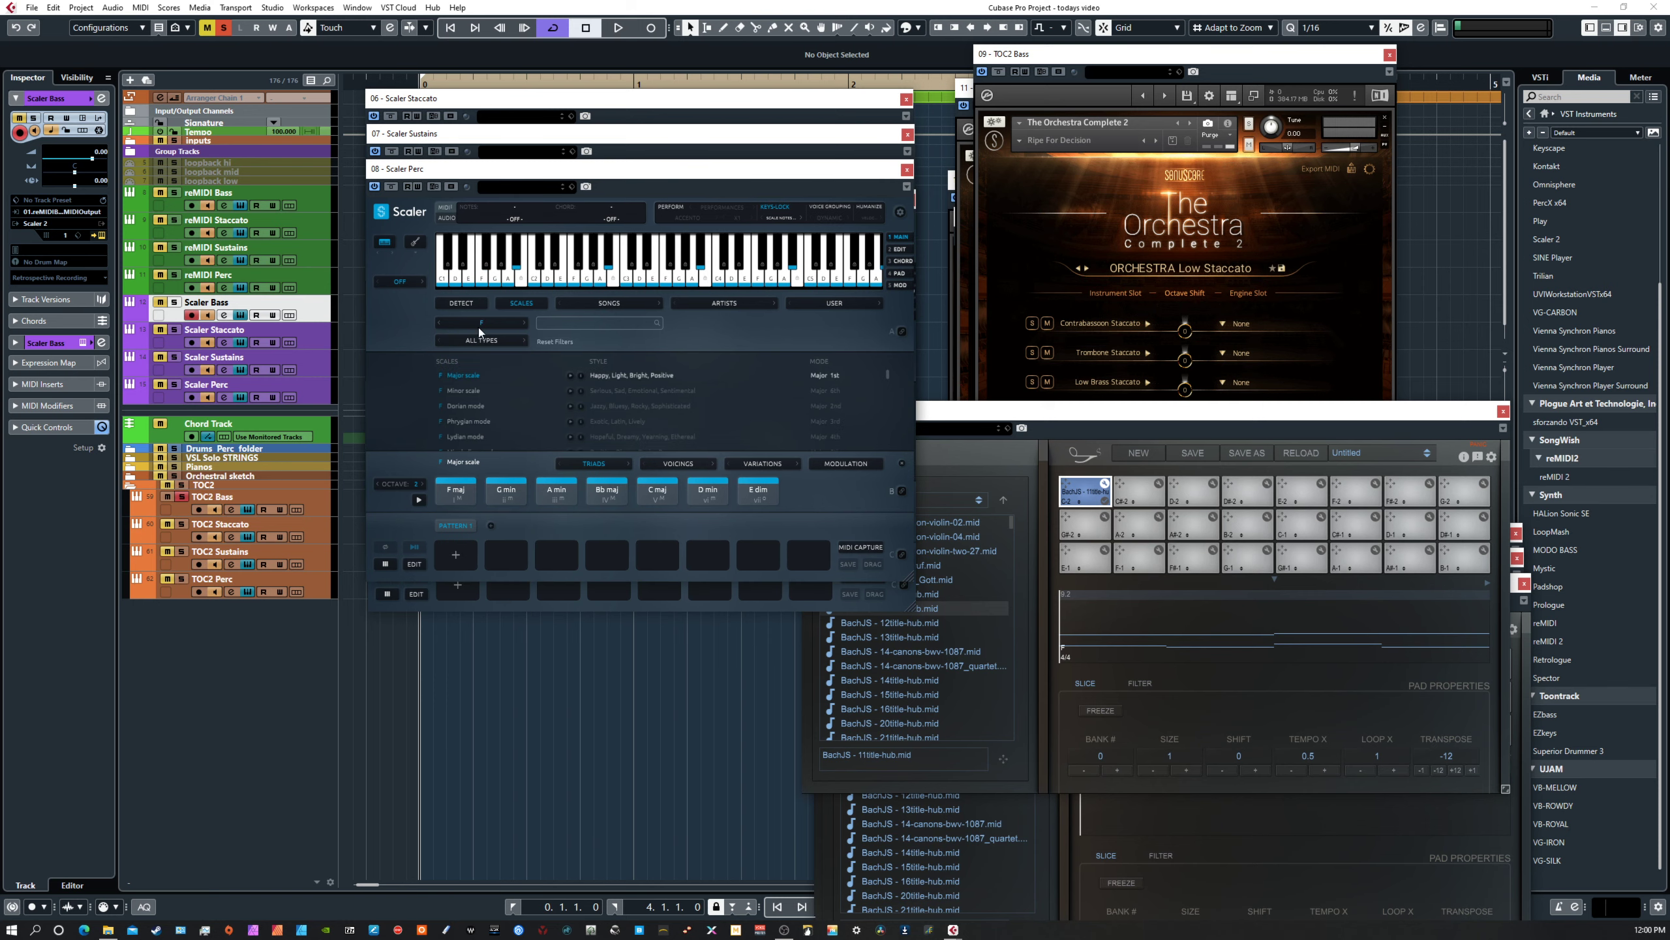
left_click(470, 320)
left_click(475, 371)
left_click(472, 341)
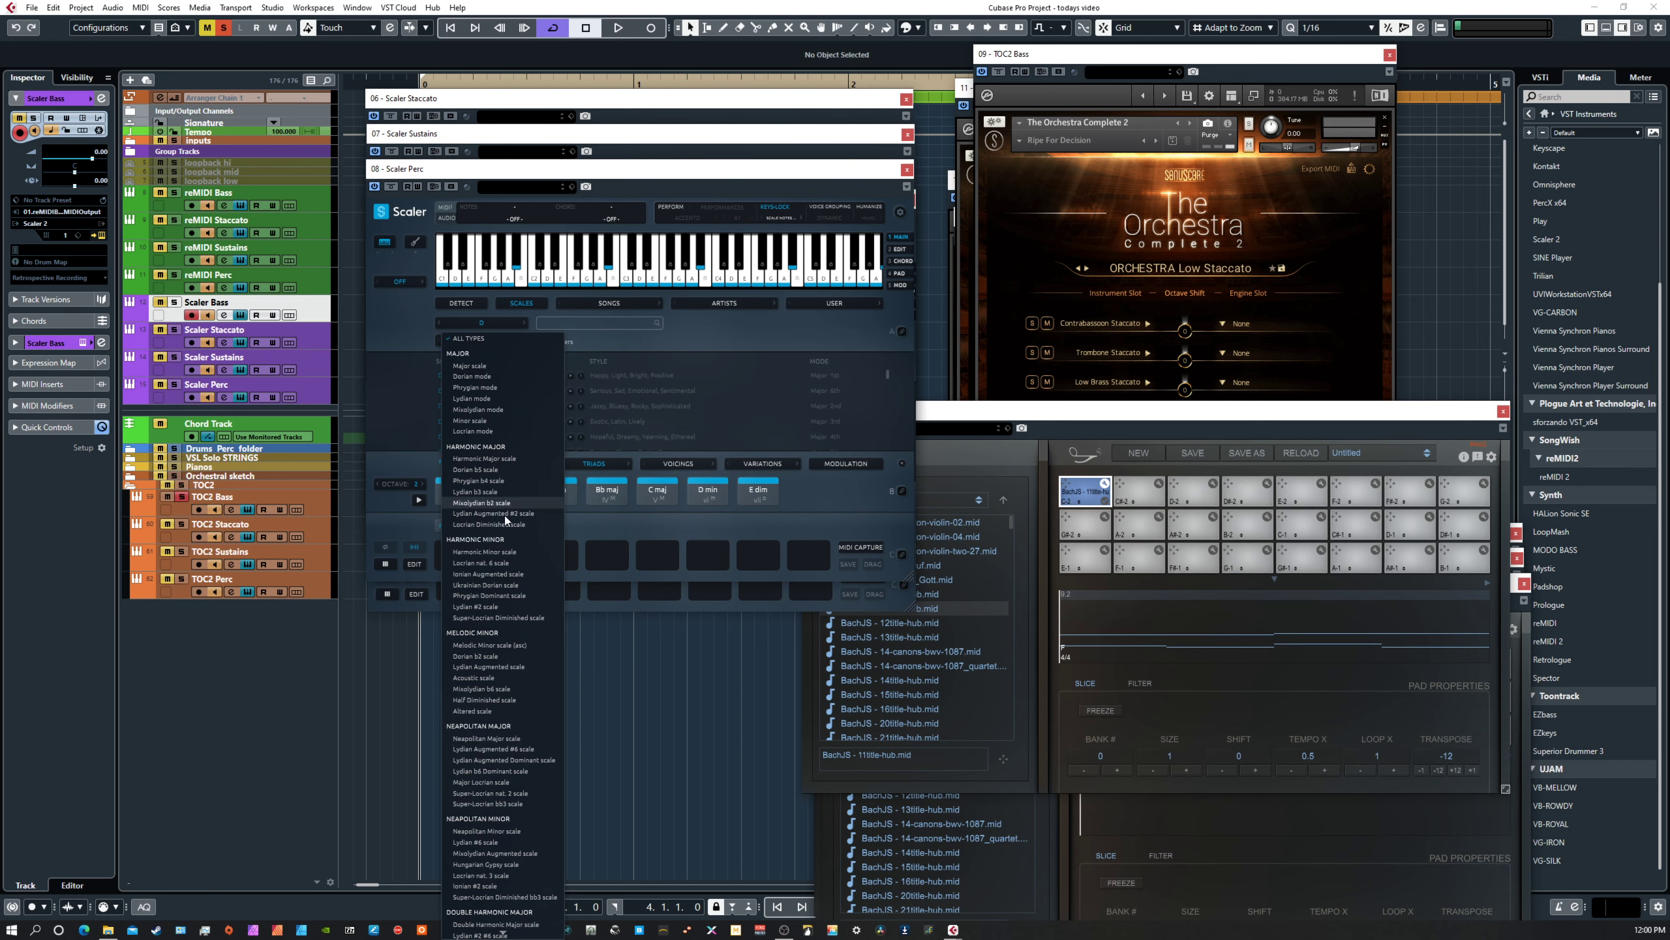
left_click(492, 554)
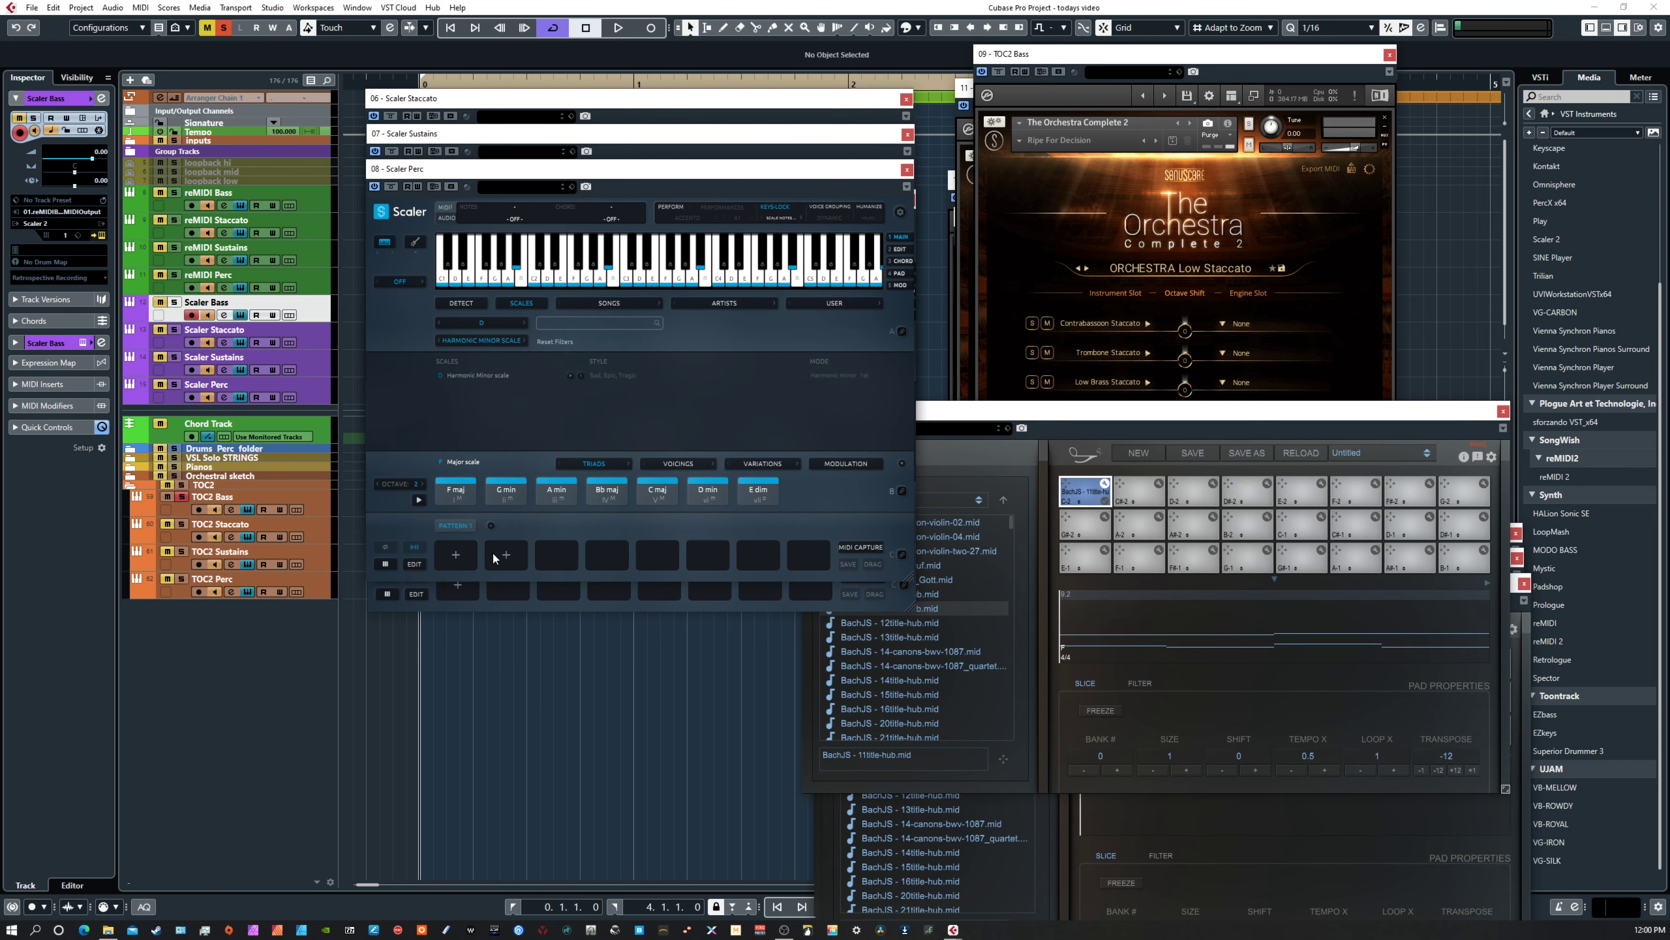
left_click(491, 138)
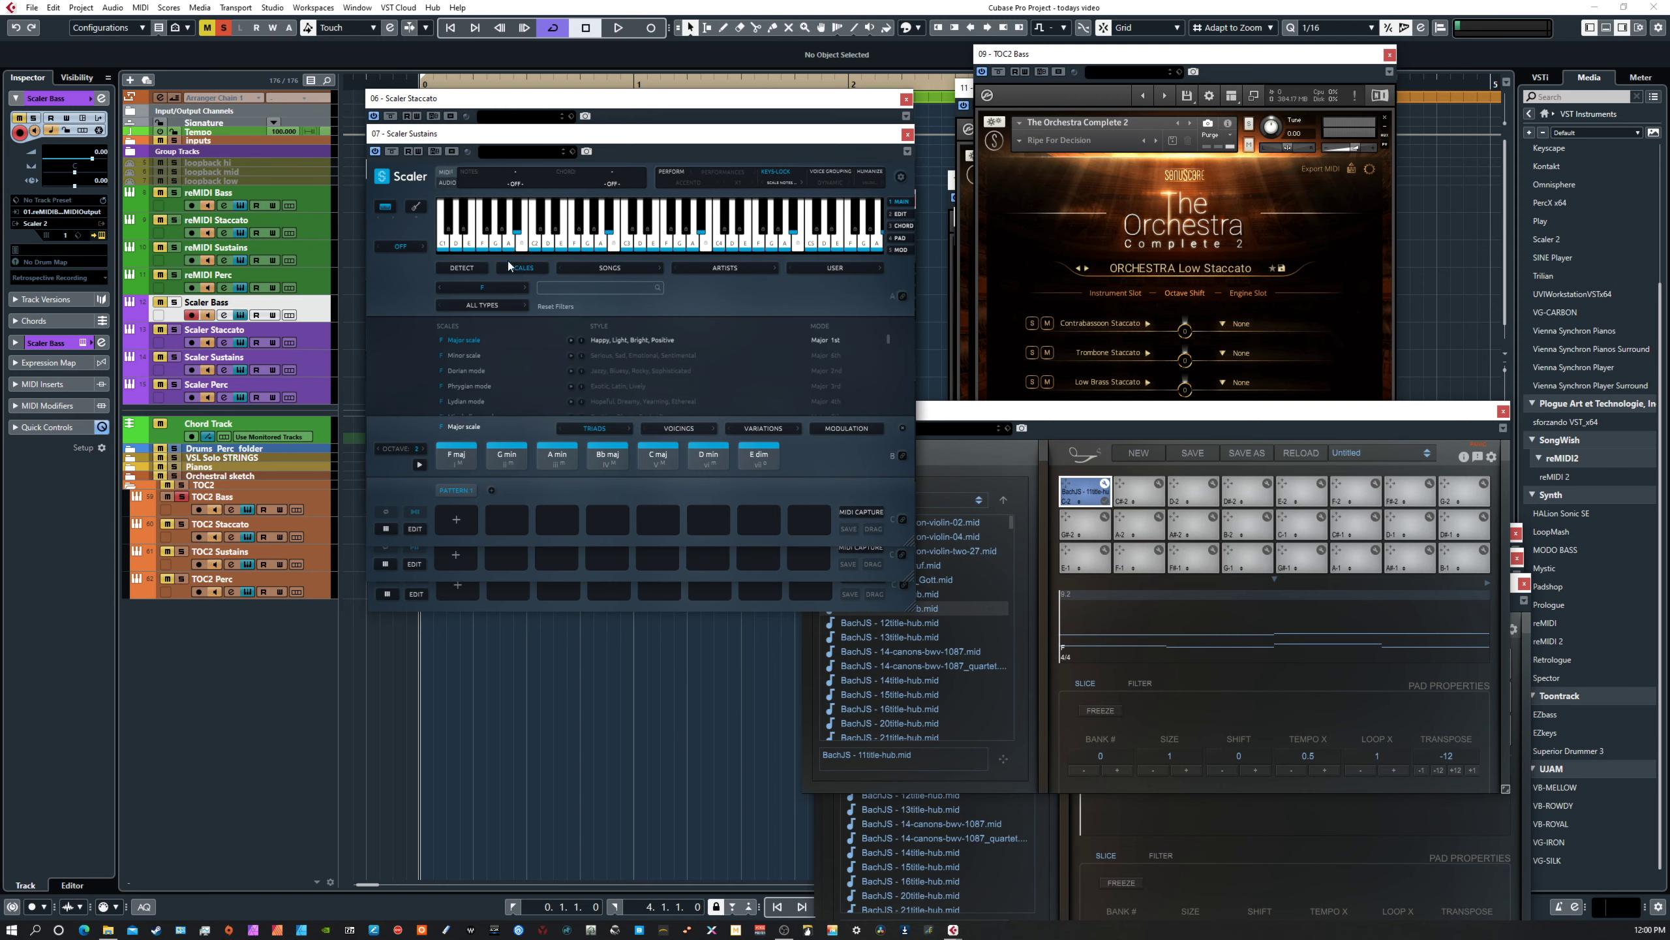
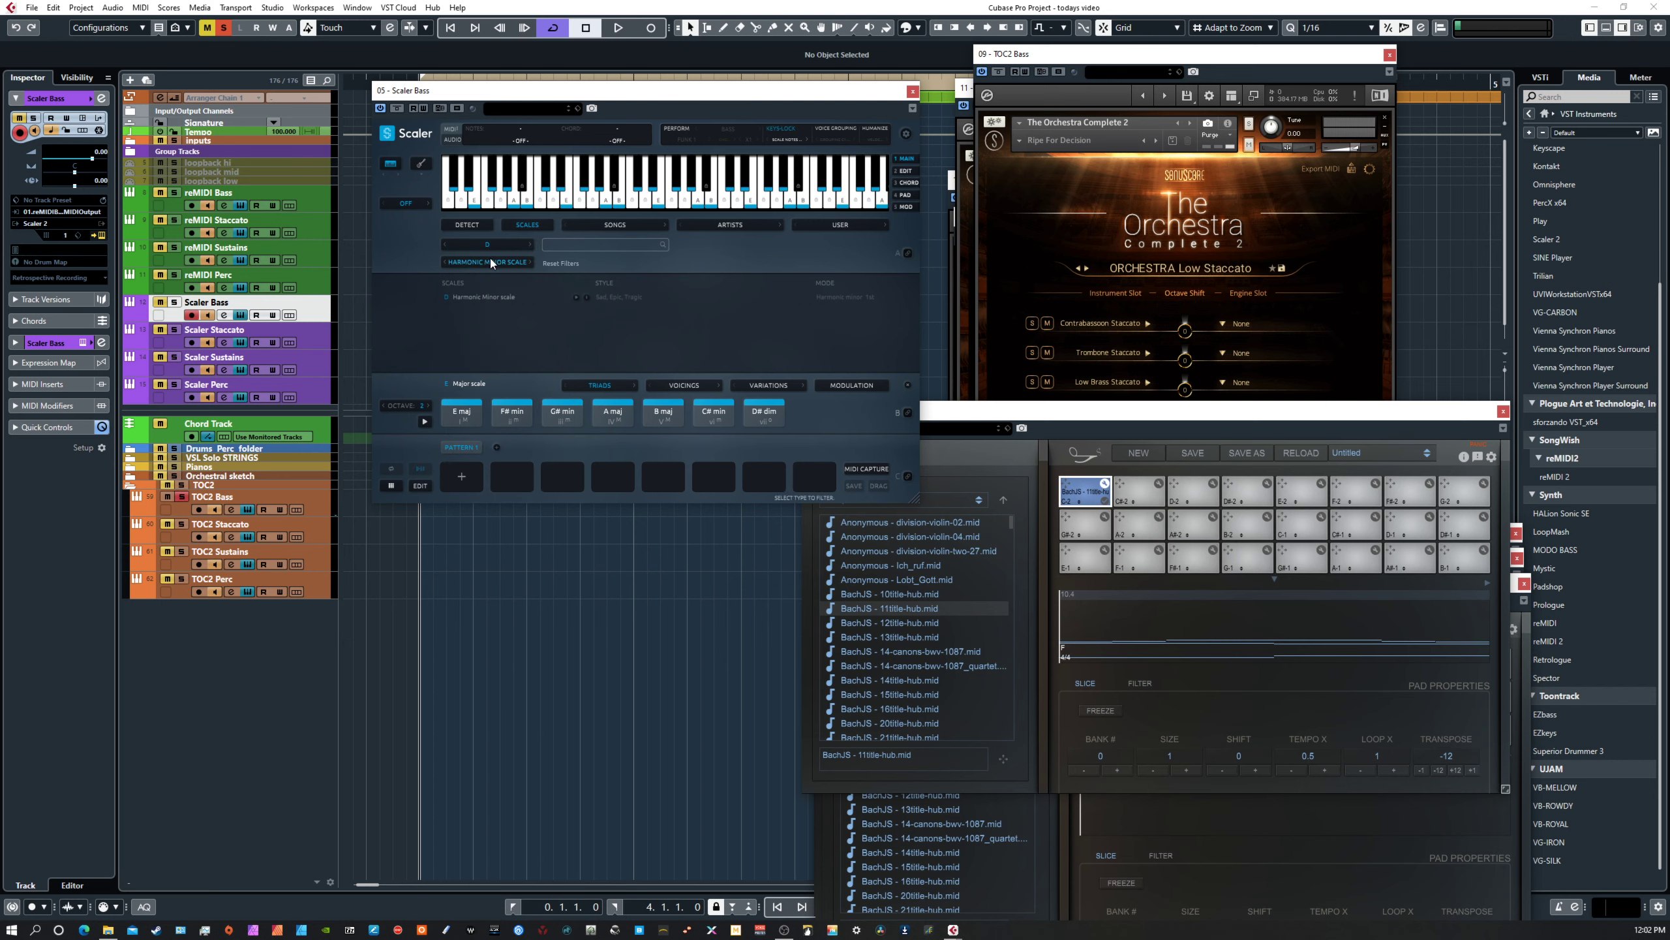
Load the D Harmonic Minor scale in Scaler Bass, then open Scaler Sustains and move its window out of the way.
left_click(478, 298)
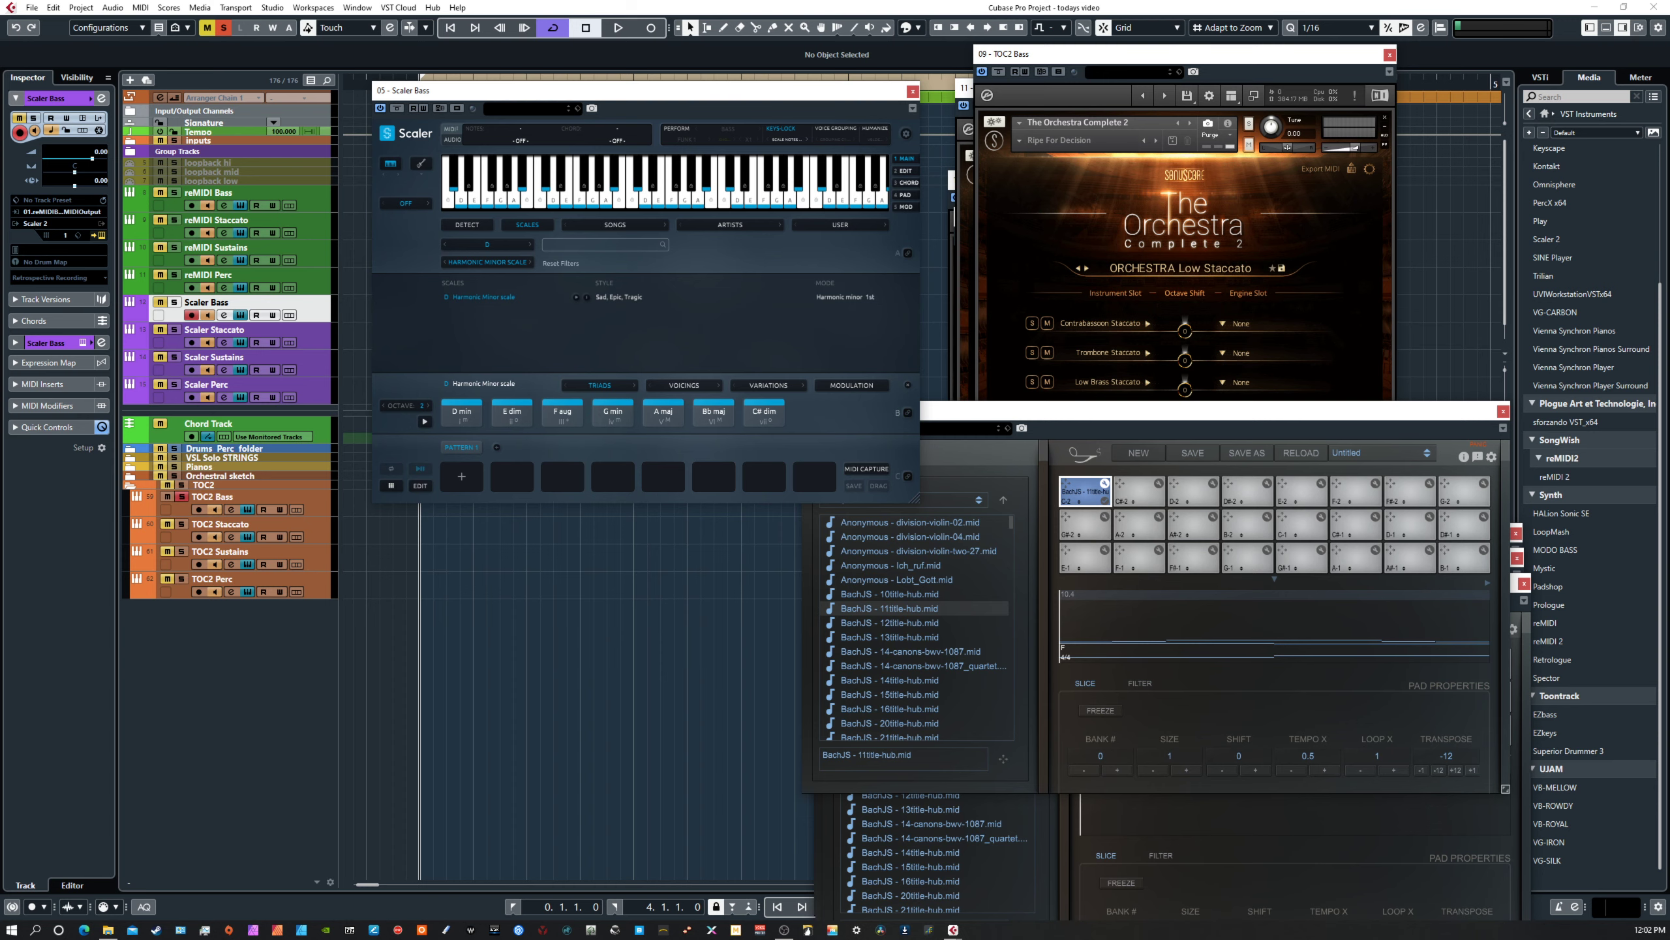
left_click(241, 370)
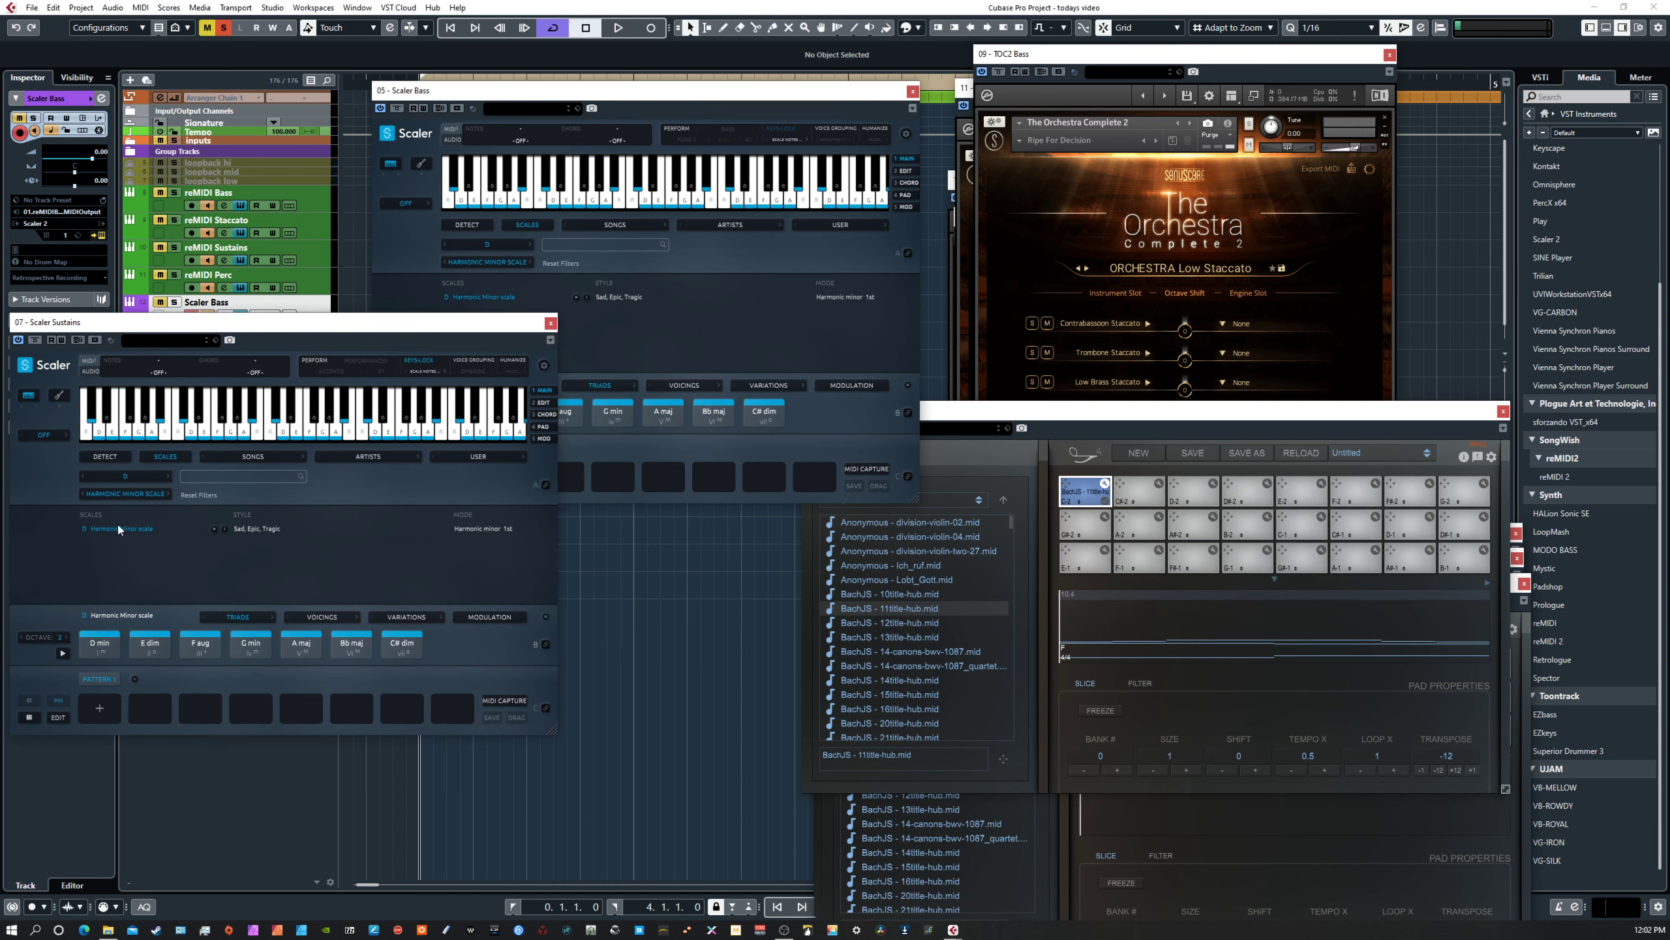
left_click_drag(275, 322, 0, 323)
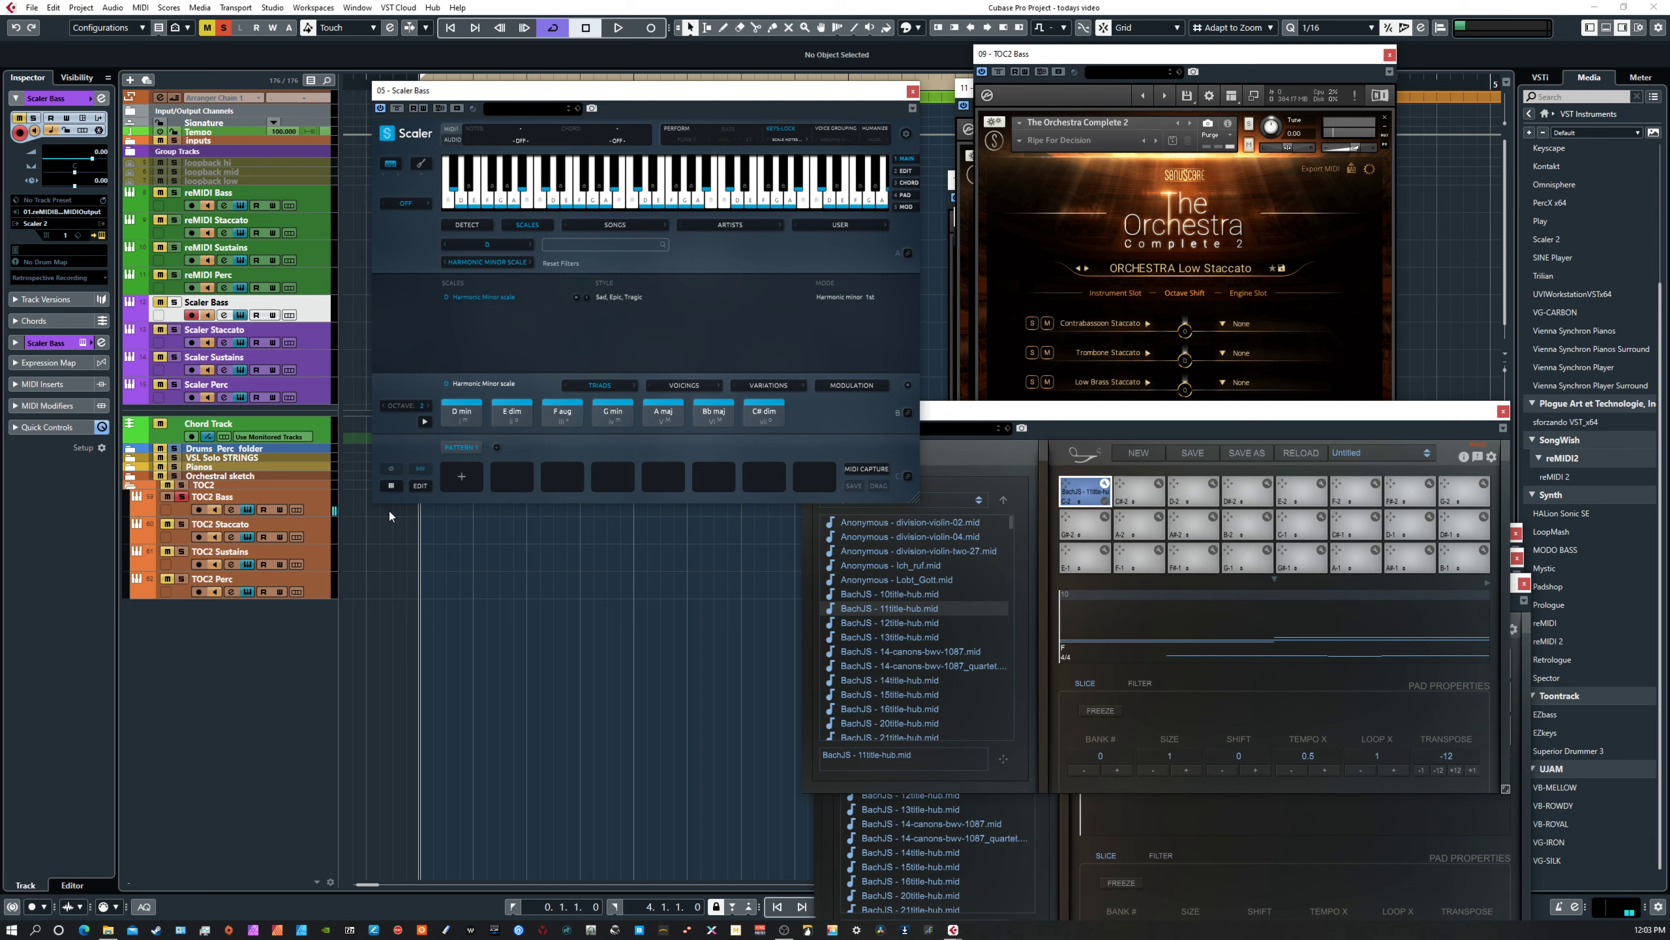
Solo the TOC2 Staccato and TOC2 Sustains tracks in addition to TOC2 Bass.
left_click(179, 524)
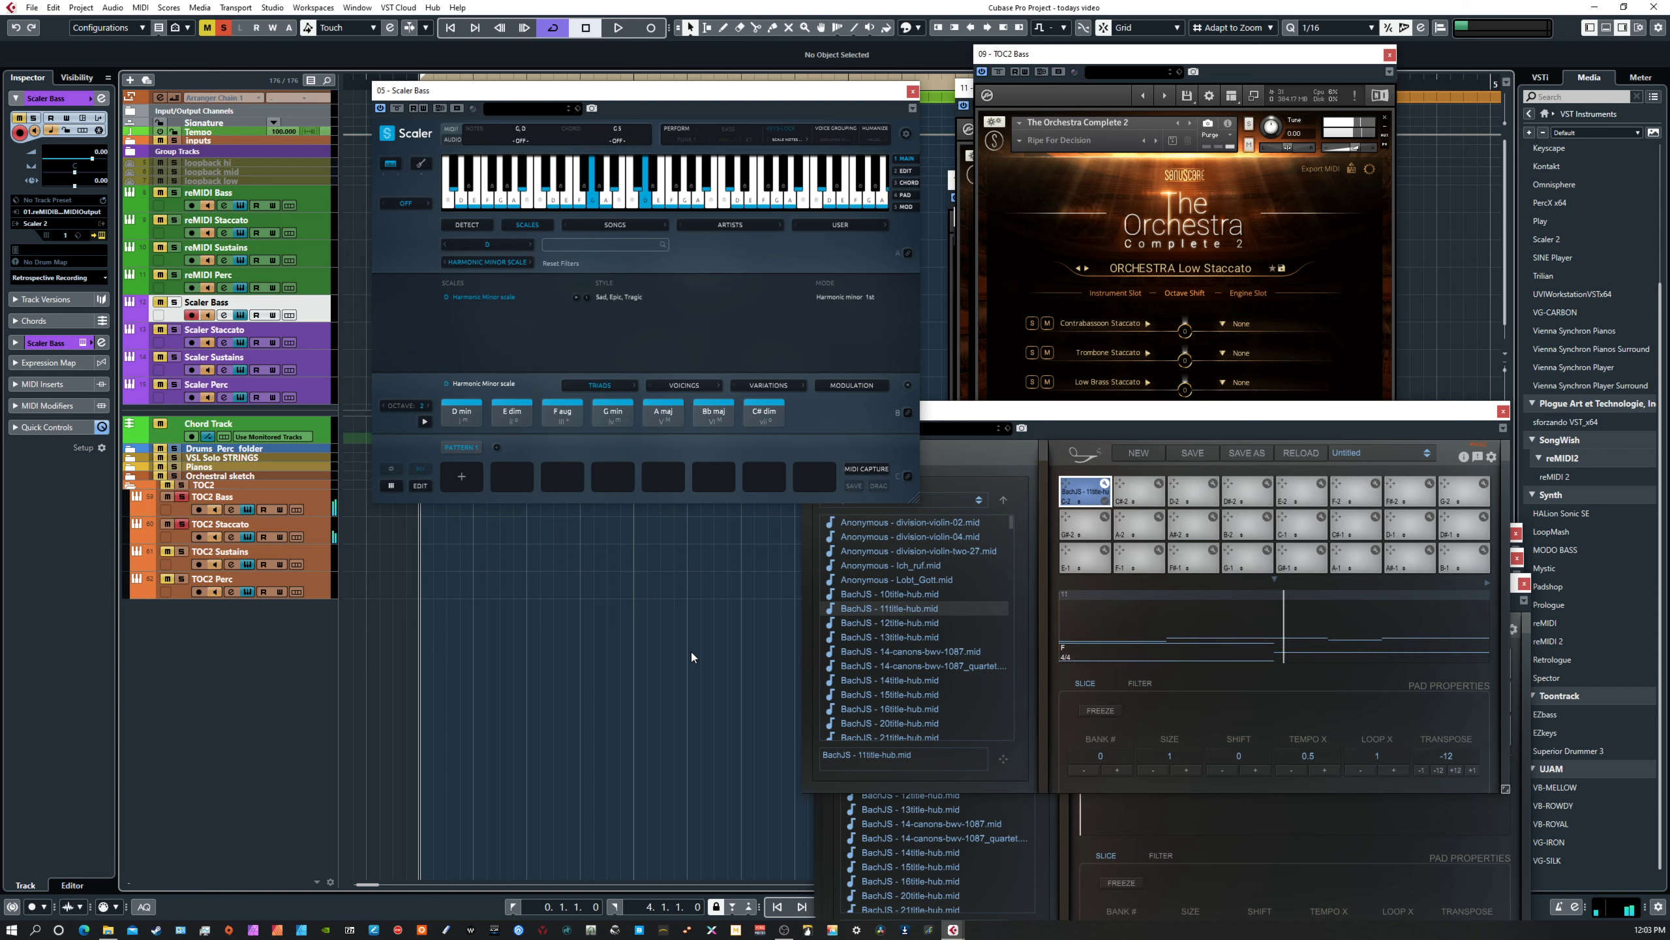
left_click(182, 552)
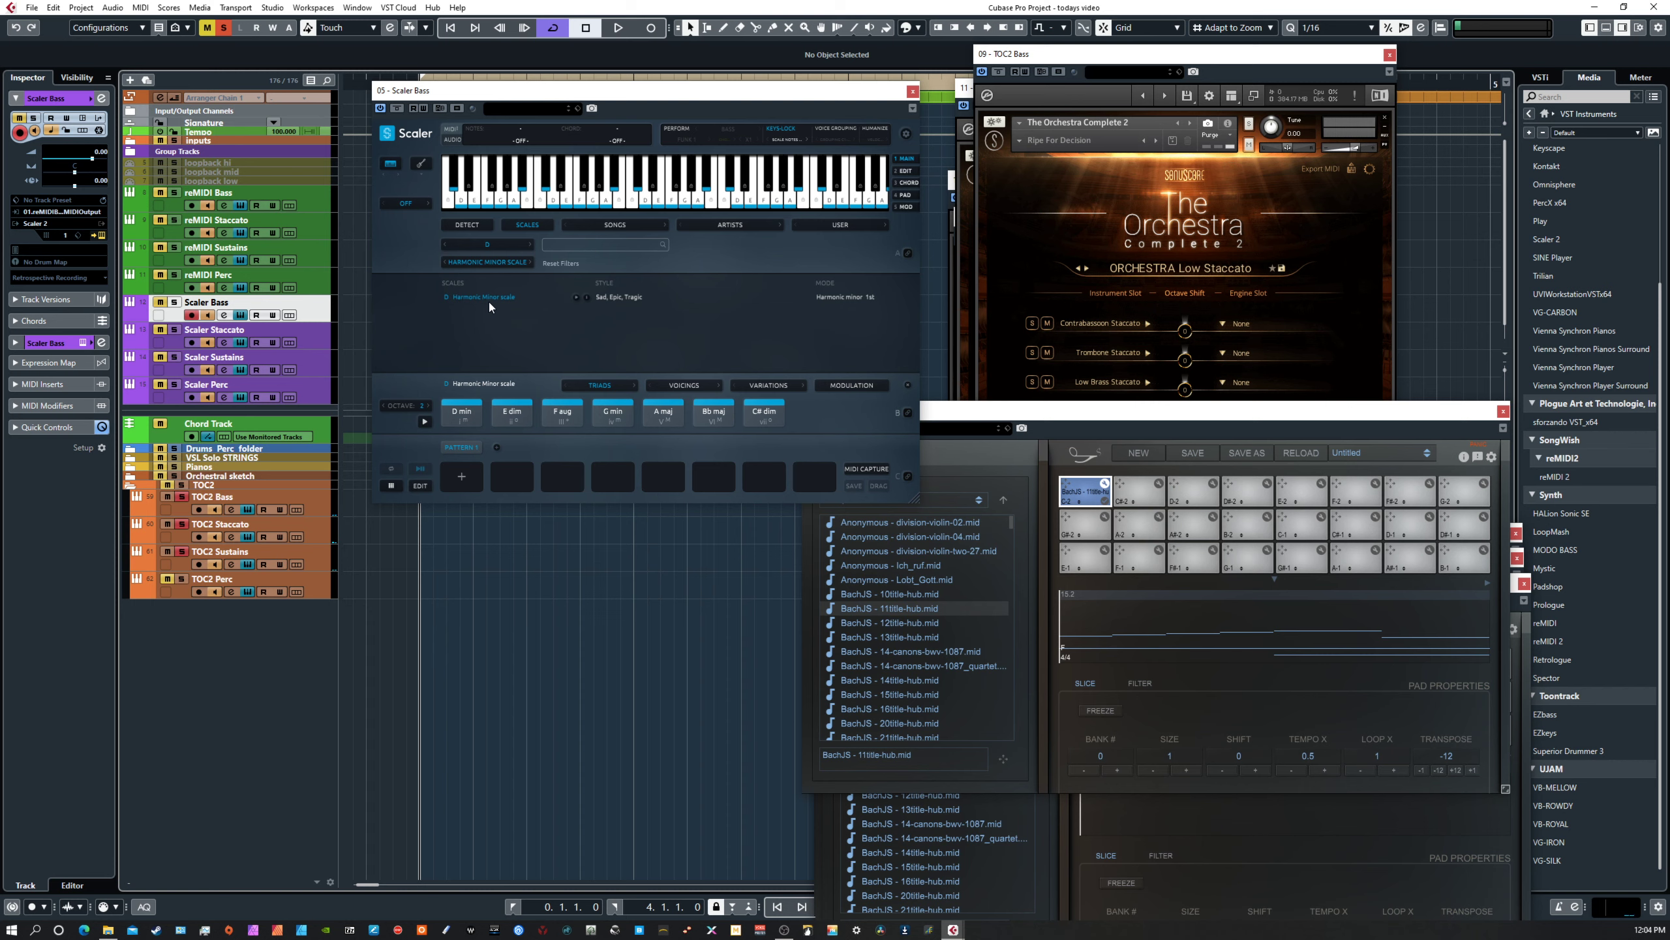
Change the scale filter in Scaler Bass to root C and the Major scale.
left_click(498, 247)
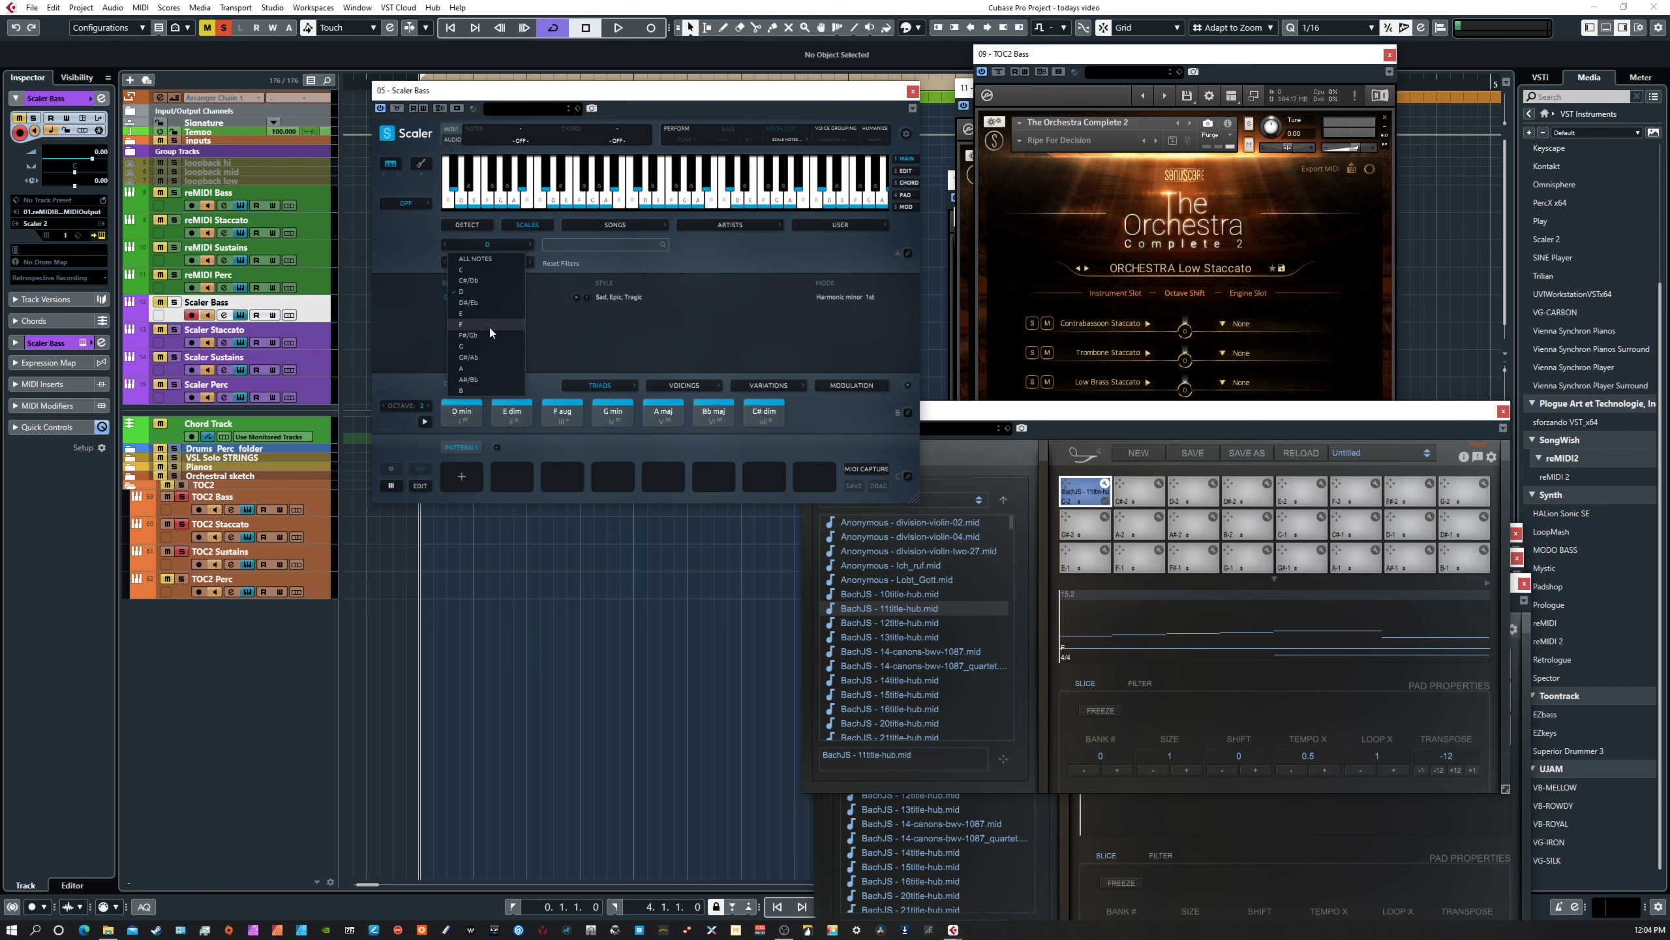
left_click(483, 271)
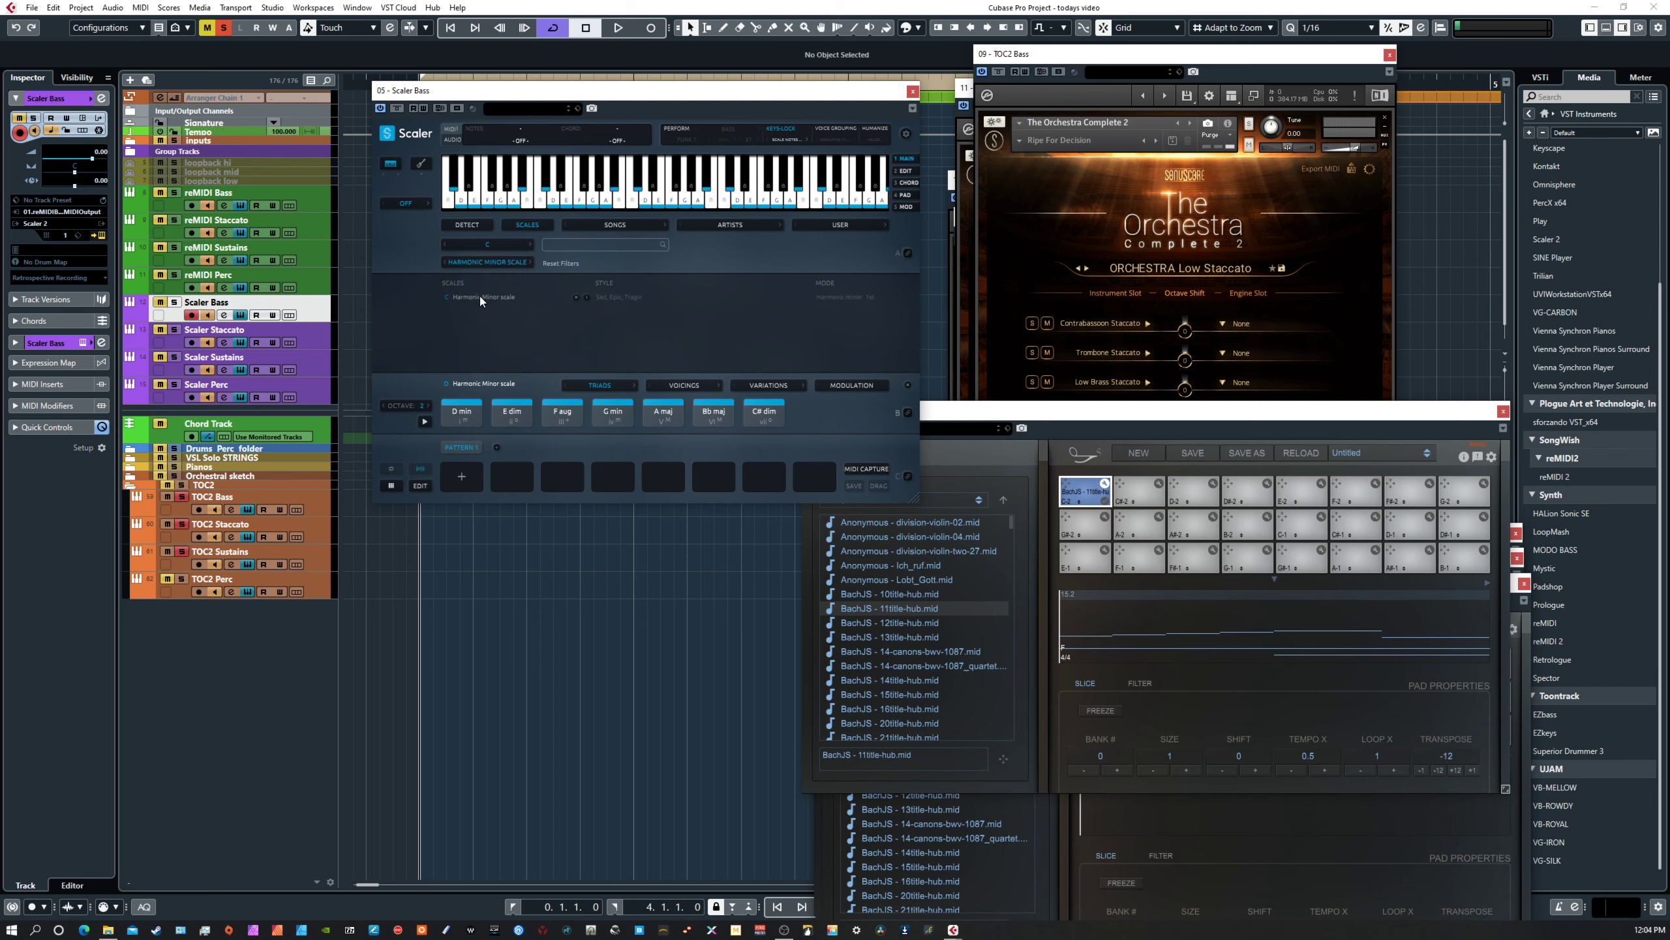
left_click(485, 261)
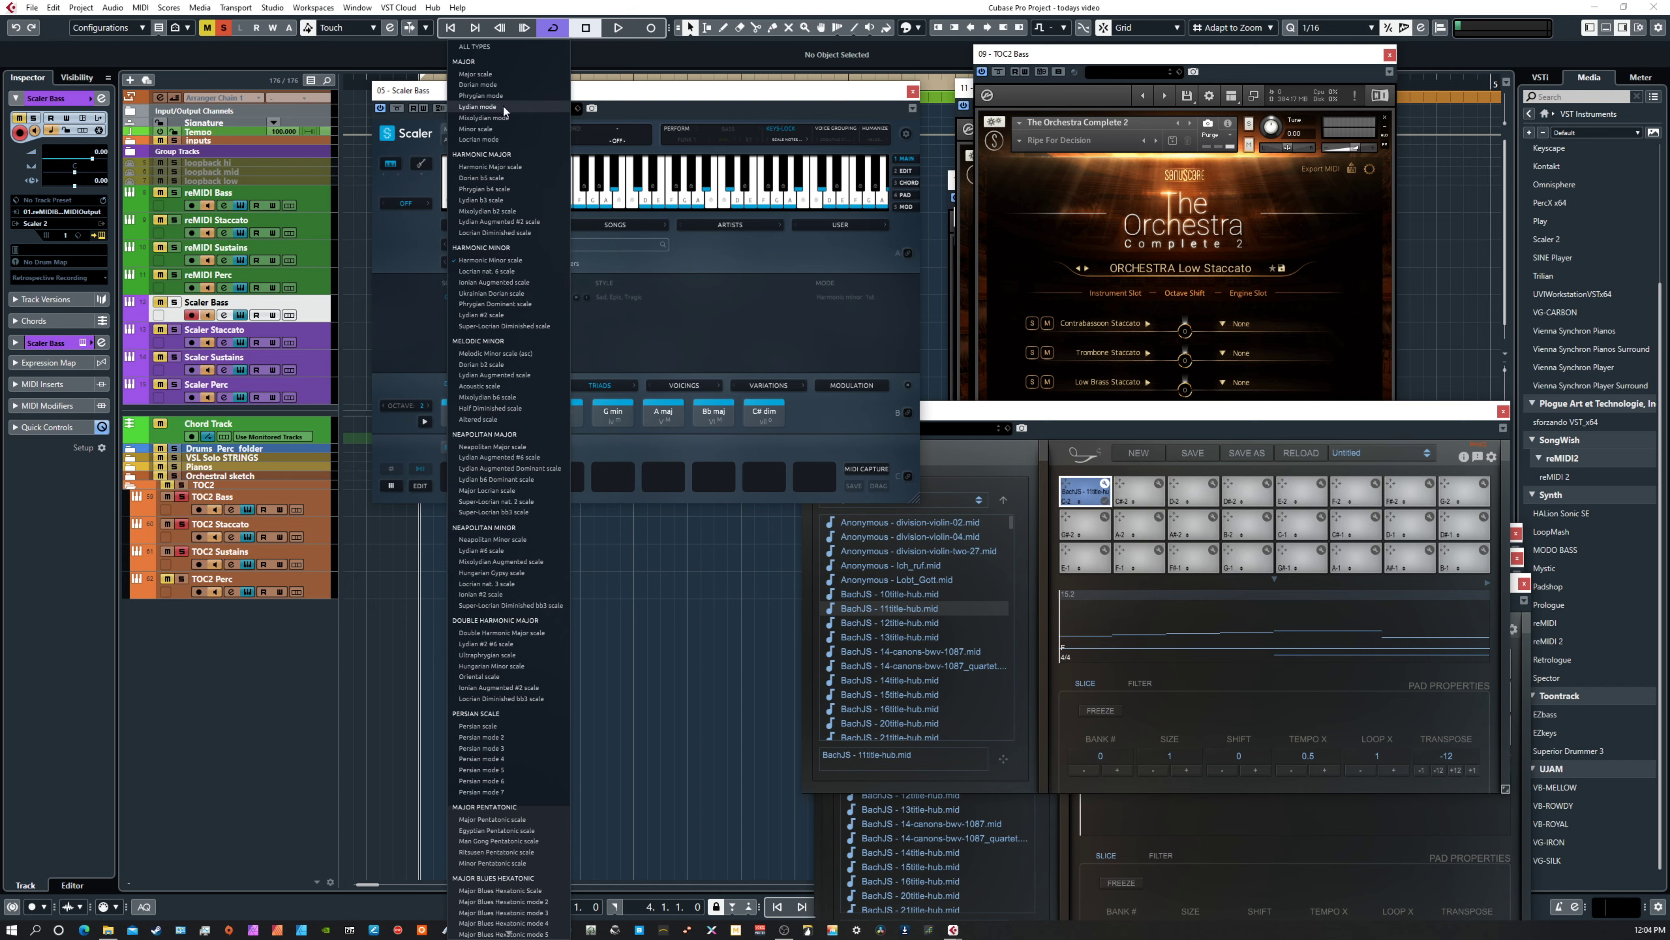
left_click(487, 76)
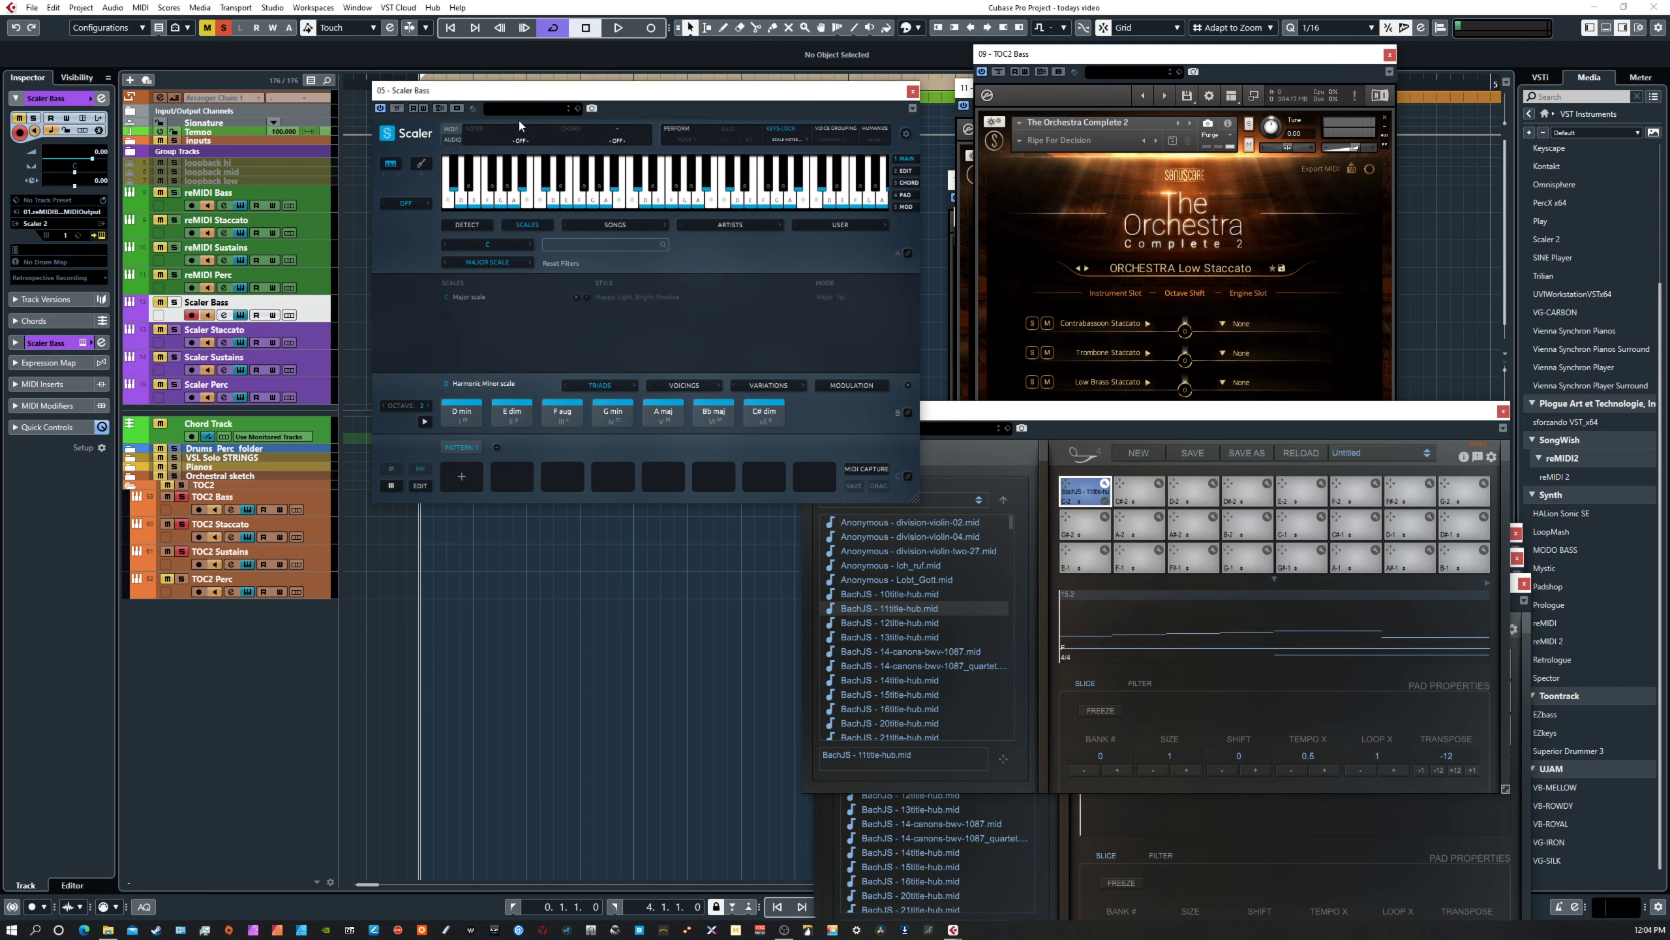
Load the C Major scale in Scaler Bass and shift its window slightly.
left_click(554, 194)
left_click(472, 297)
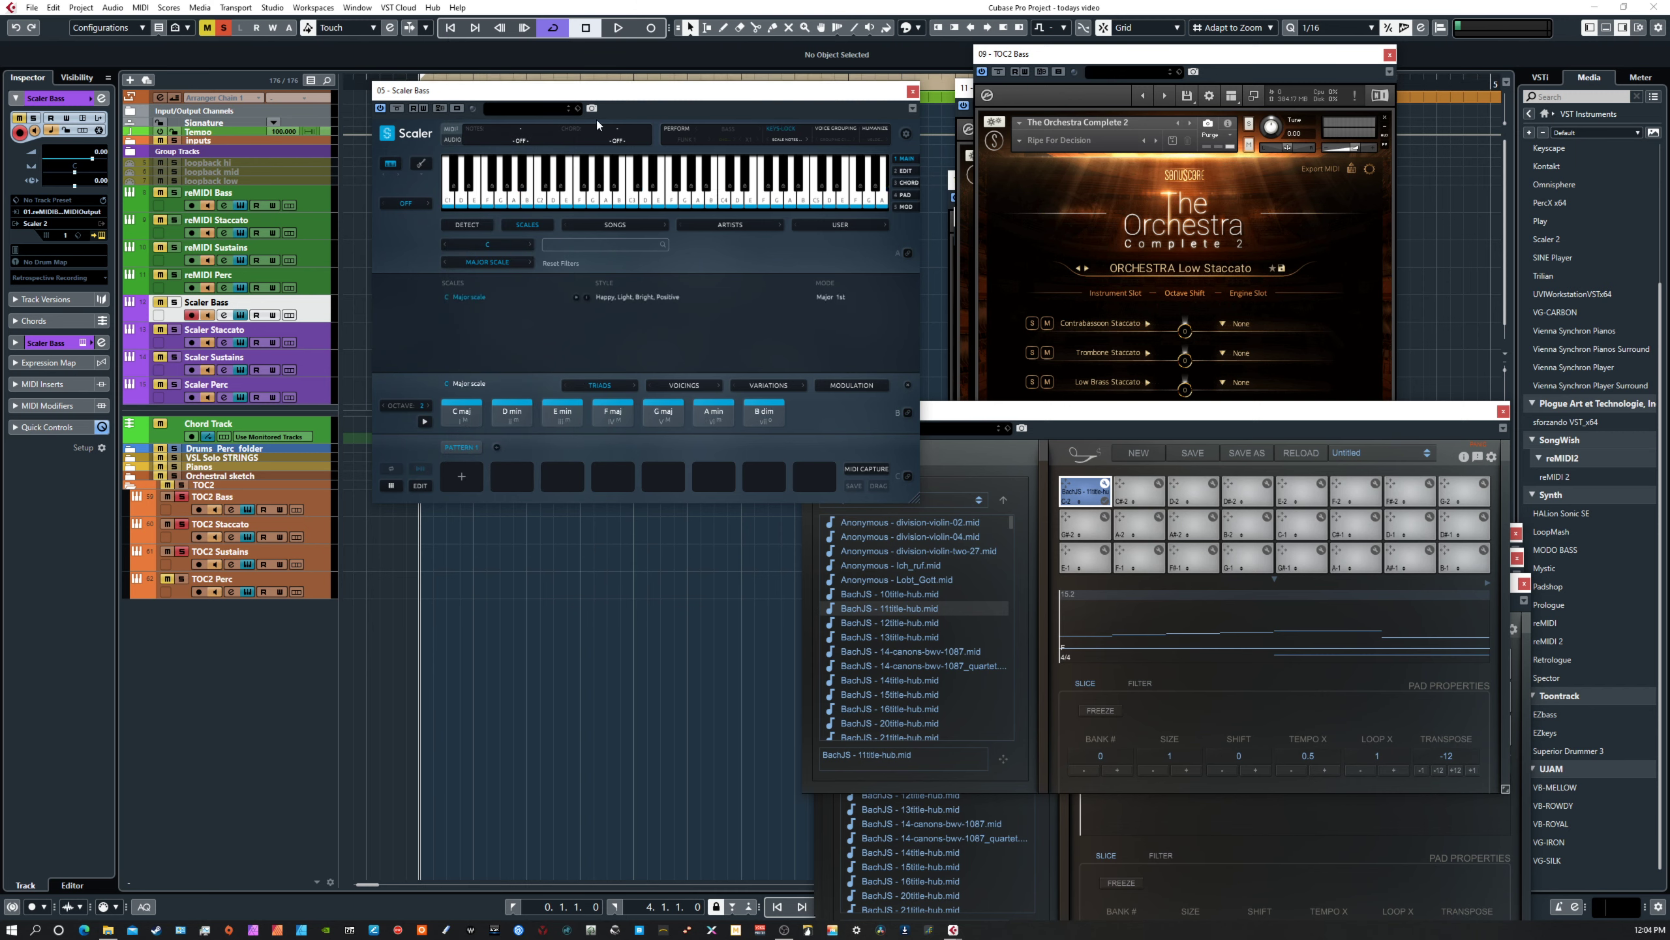
mouse_move(565, 98)
left_mouse_down()
mouse_move(515, 355)
mouse_move(546, 108)
left_mouse_up()
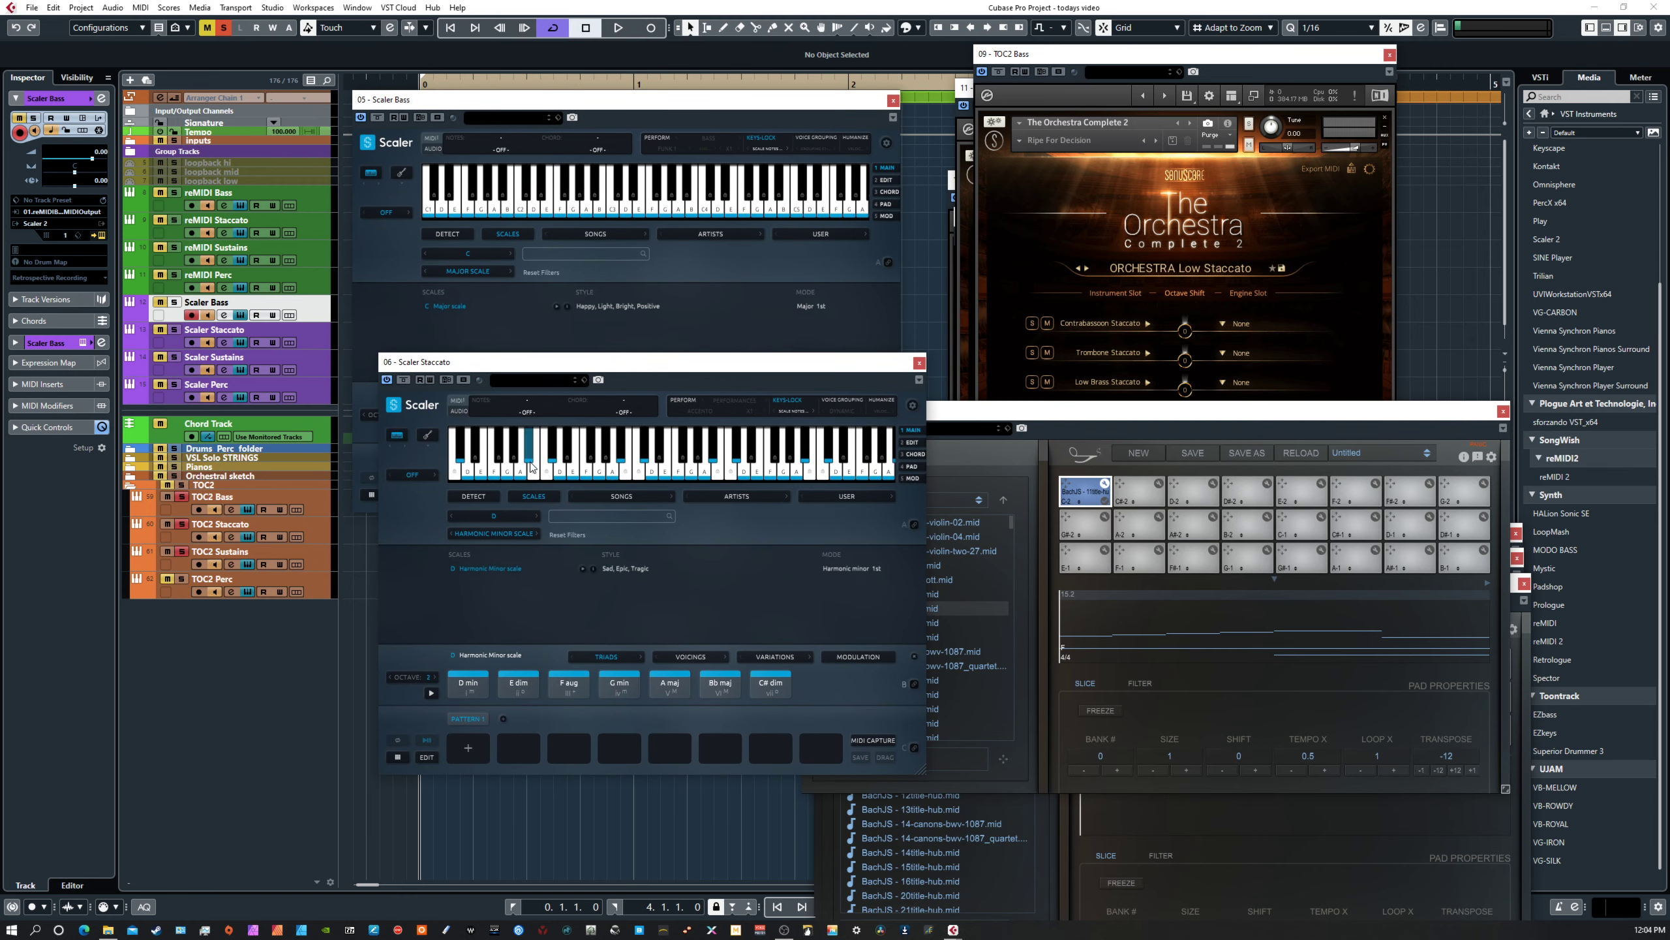
Filter the scales in Scaler Staccato to C Major, load the Major scale, and close the Scaler Staccato window.
left_click(504, 516)
left_click(503, 514)
left_click(494, 534)
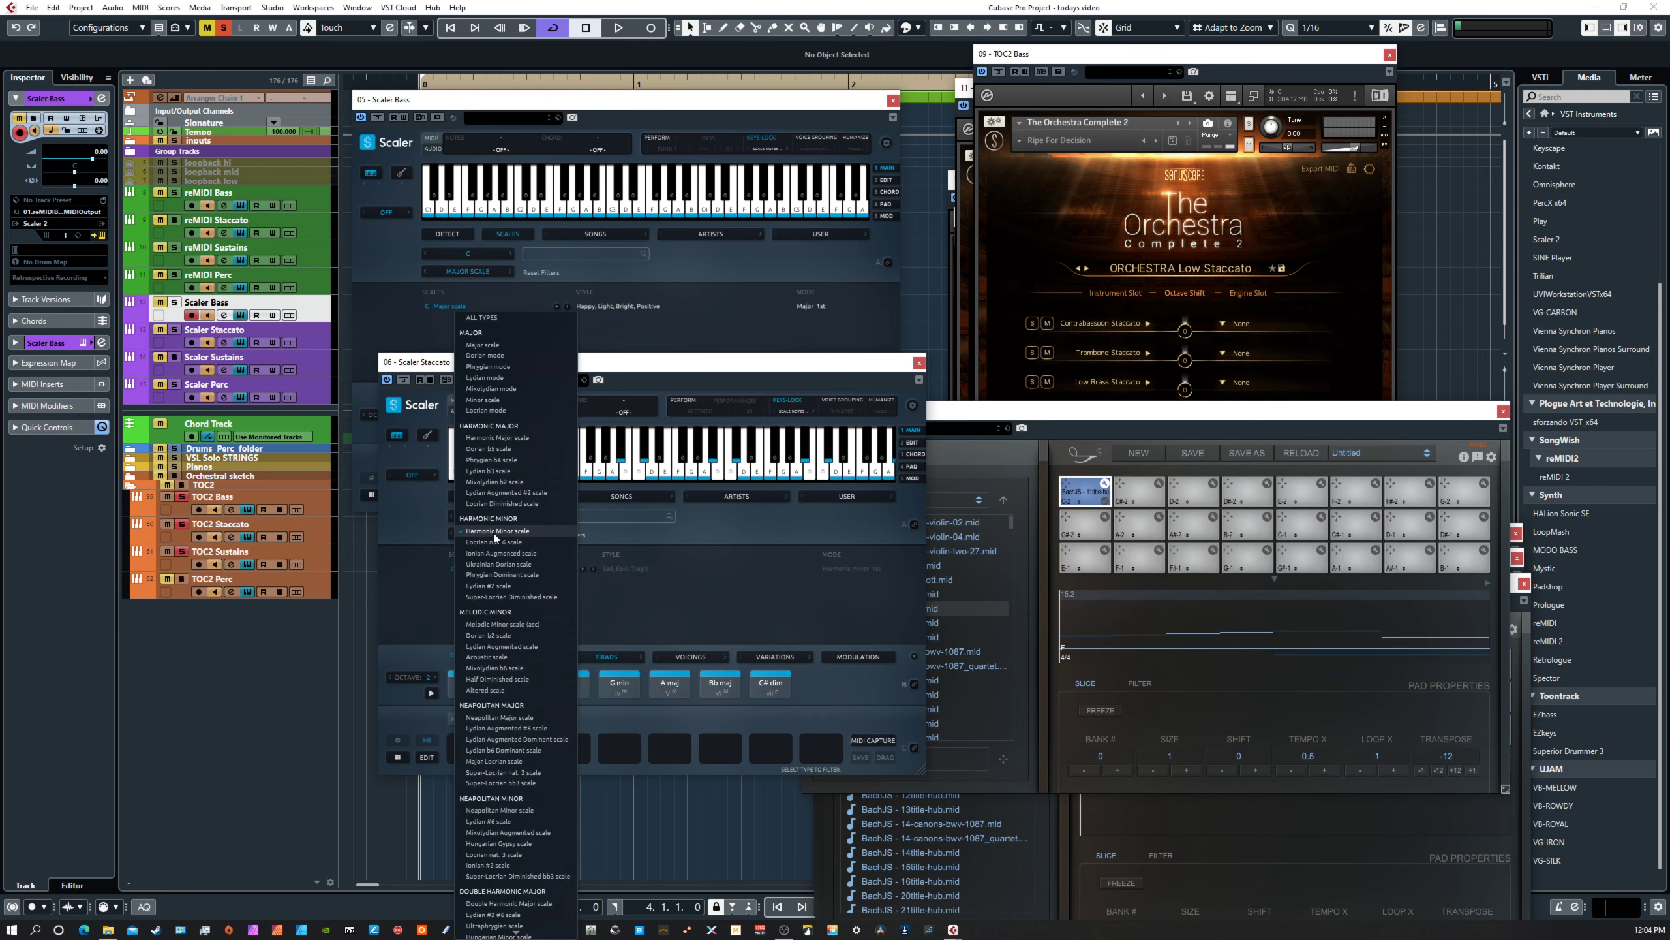
left_click(501, 347)
left_click(476, 567)
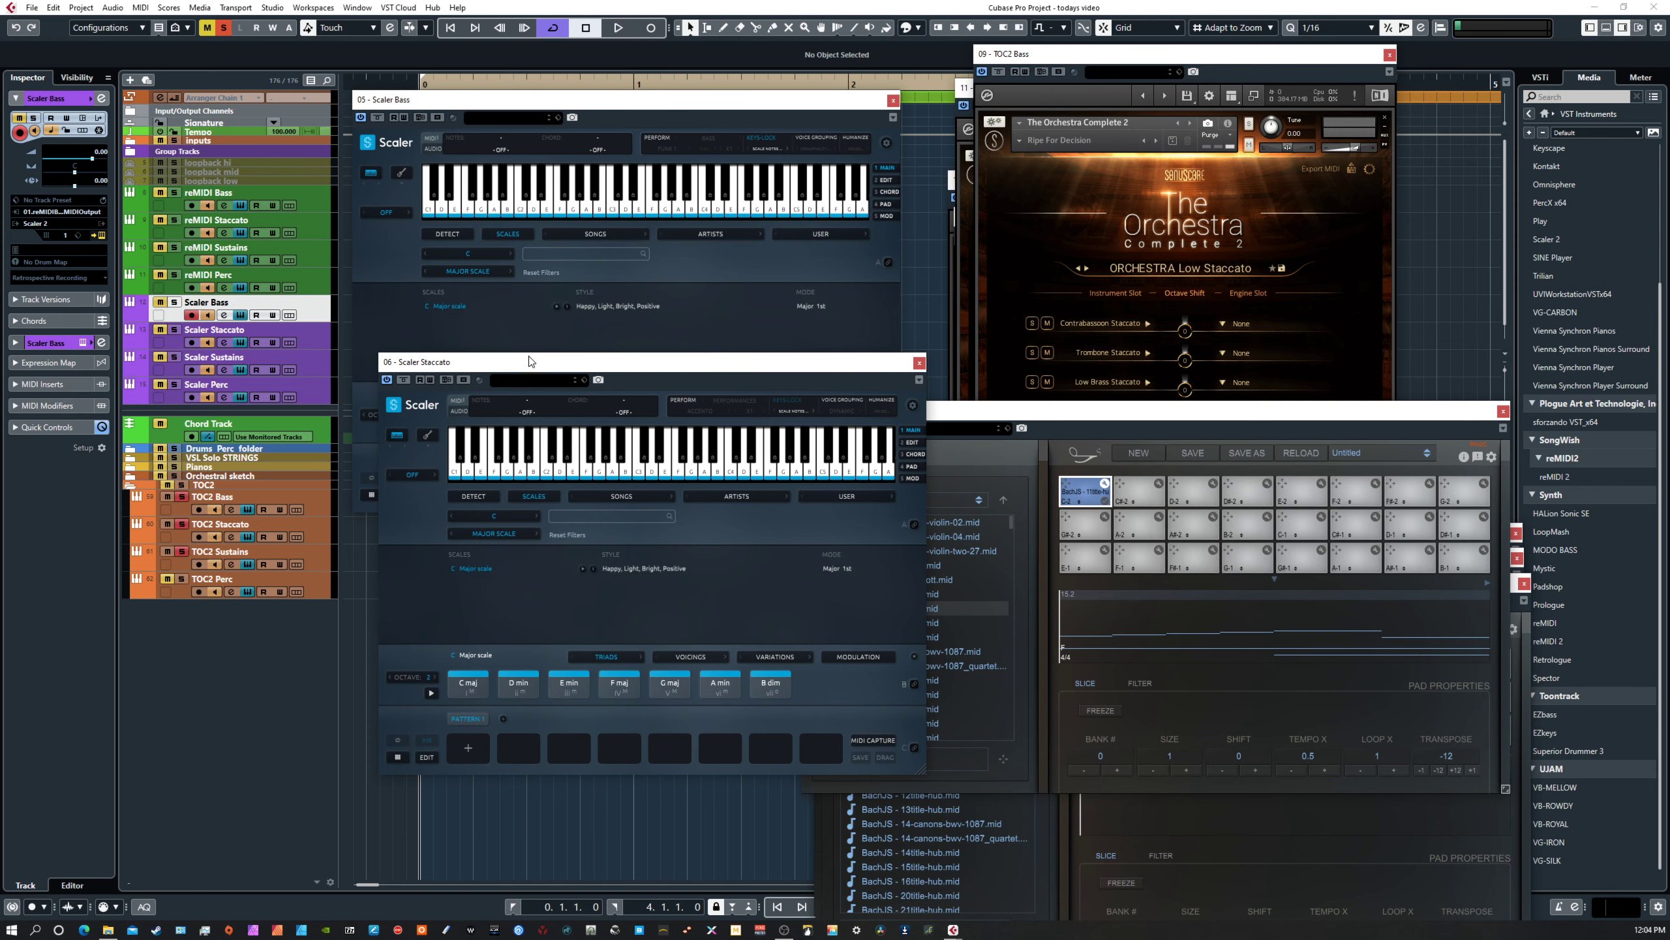
key("ctrl+w")
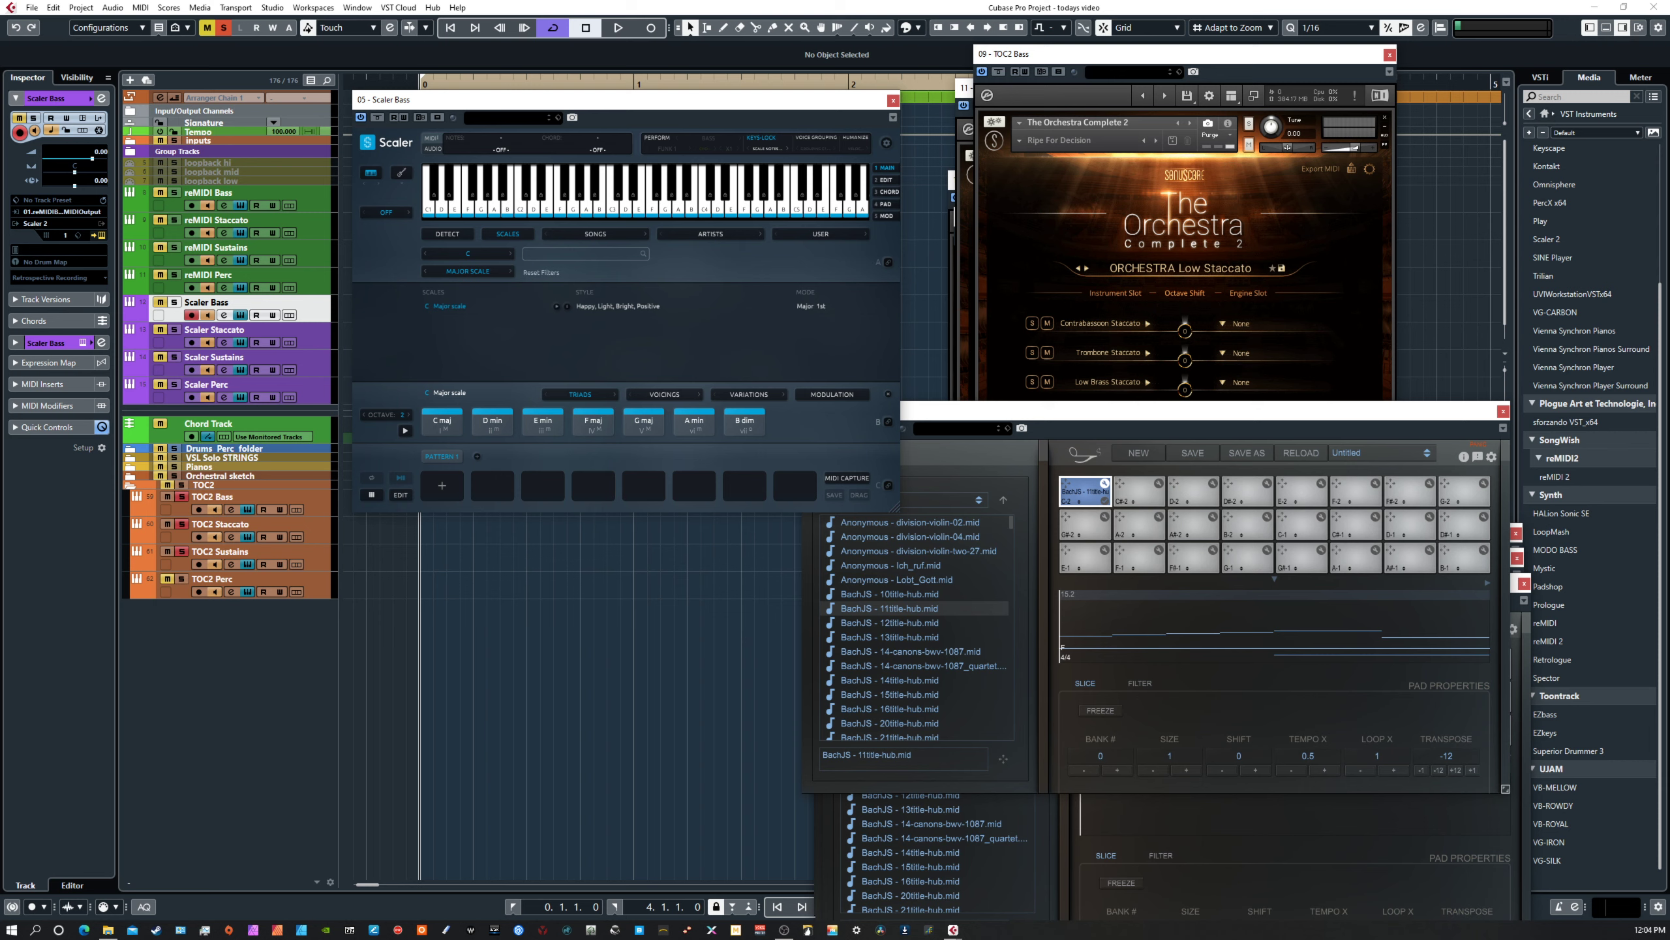
left_click(241, 342)
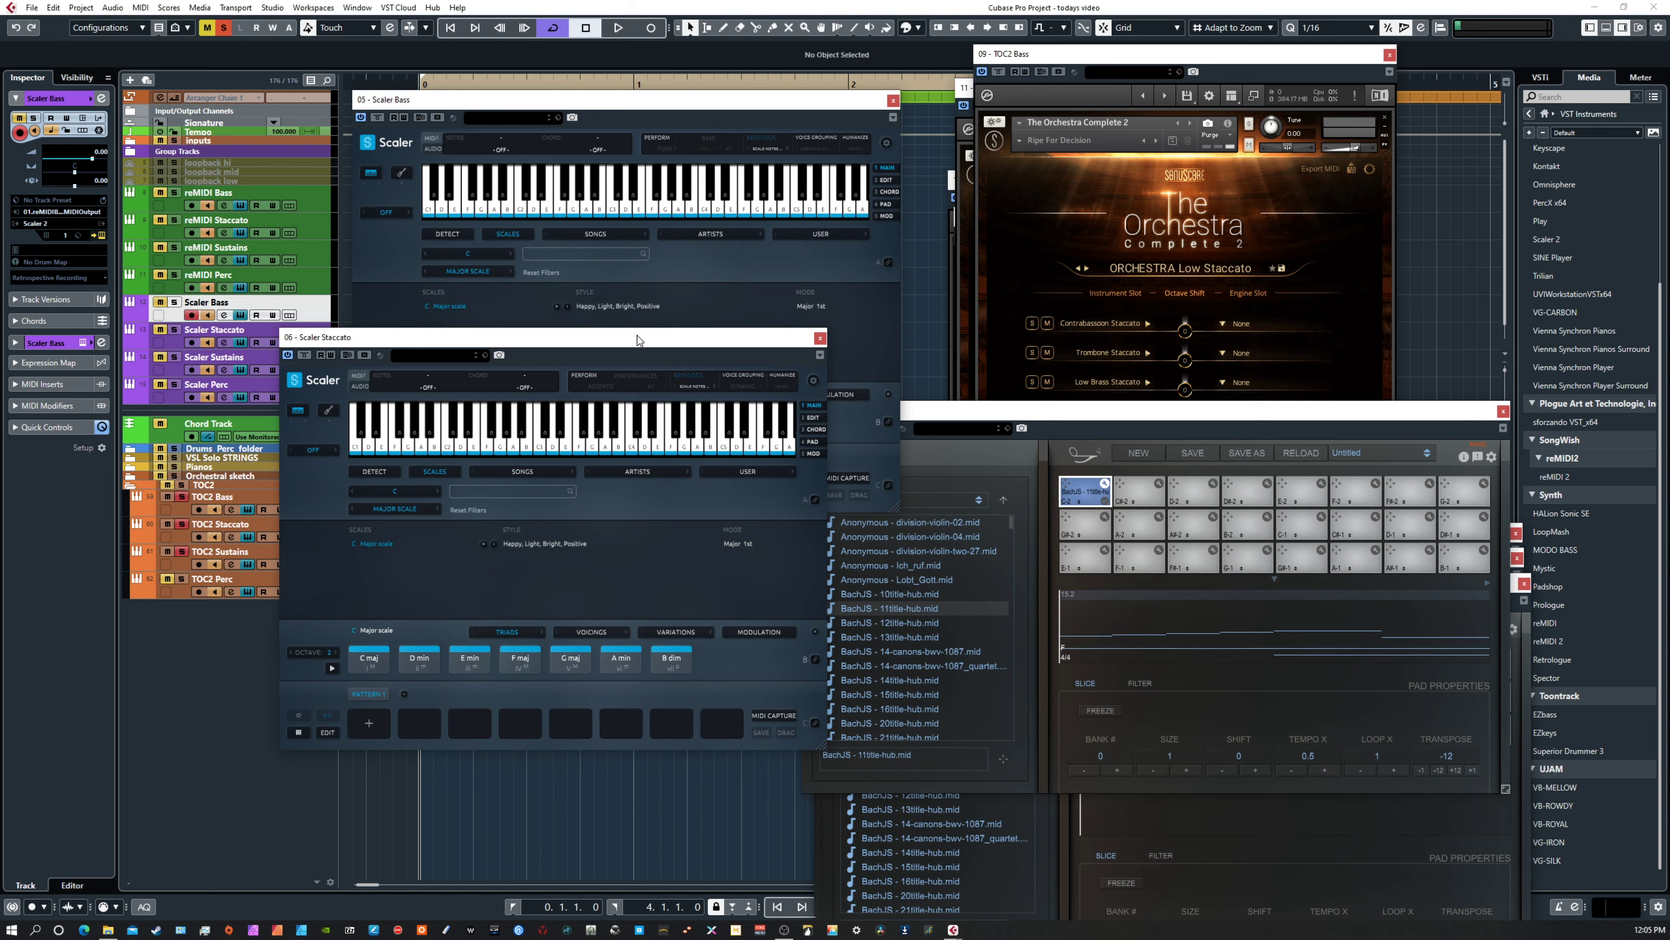
left_click(820, 337)
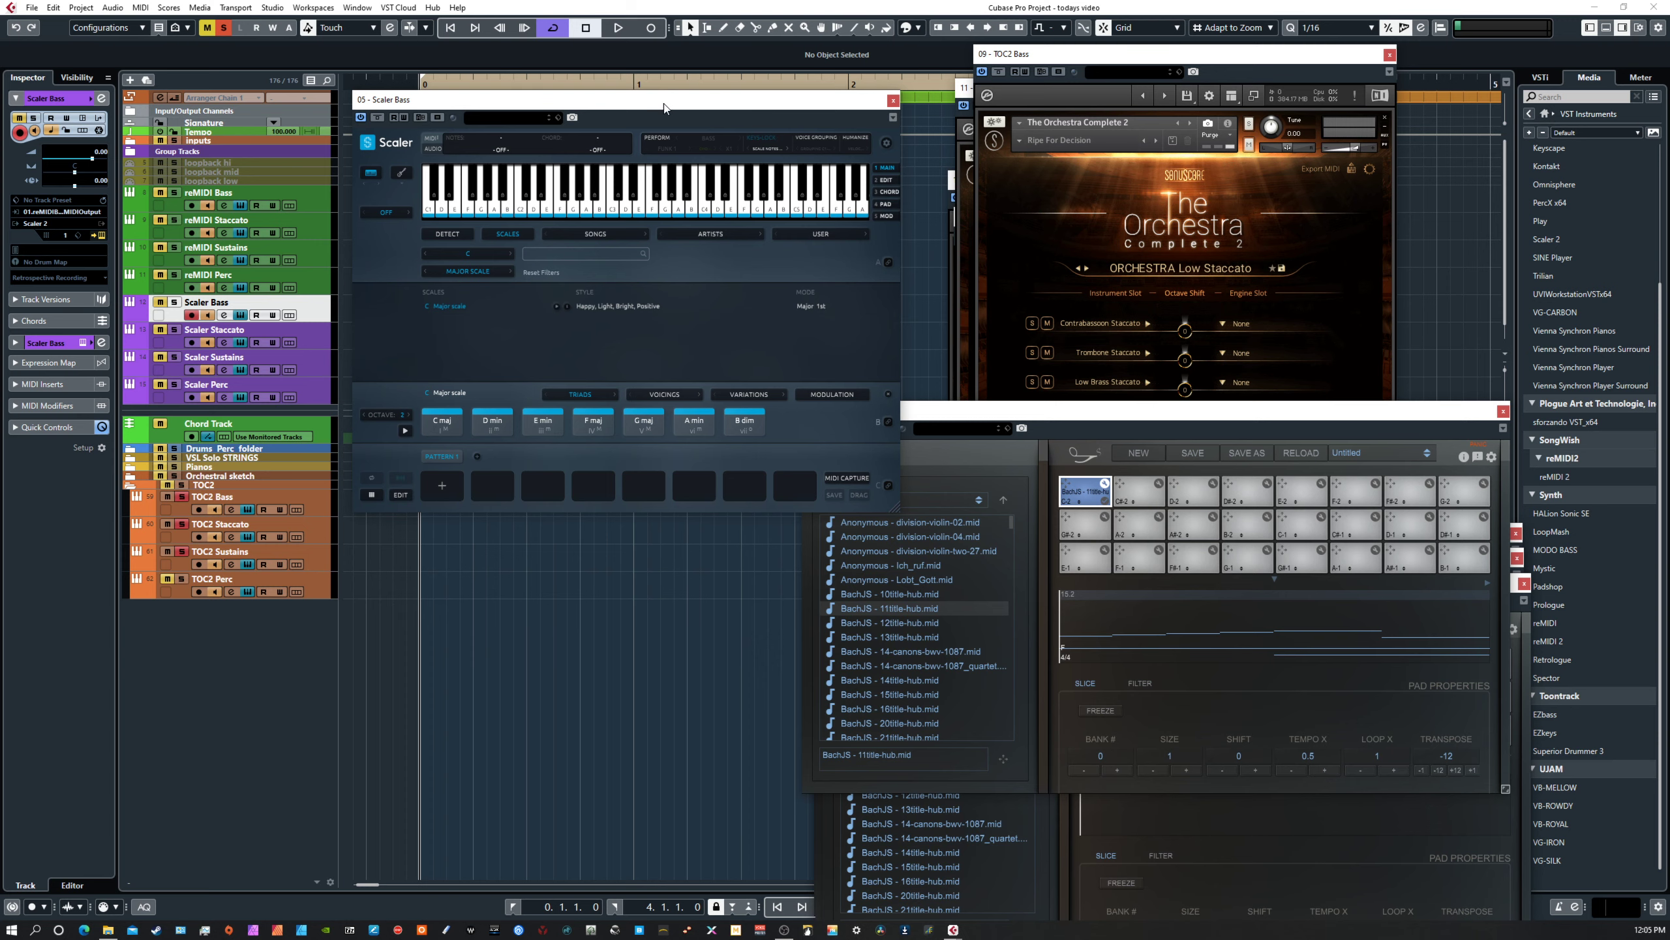
Reposition the Scaler Bass and reMIDI Bass windows so both can be seen in full.
left_click_drag(665, 107, 624, 93)
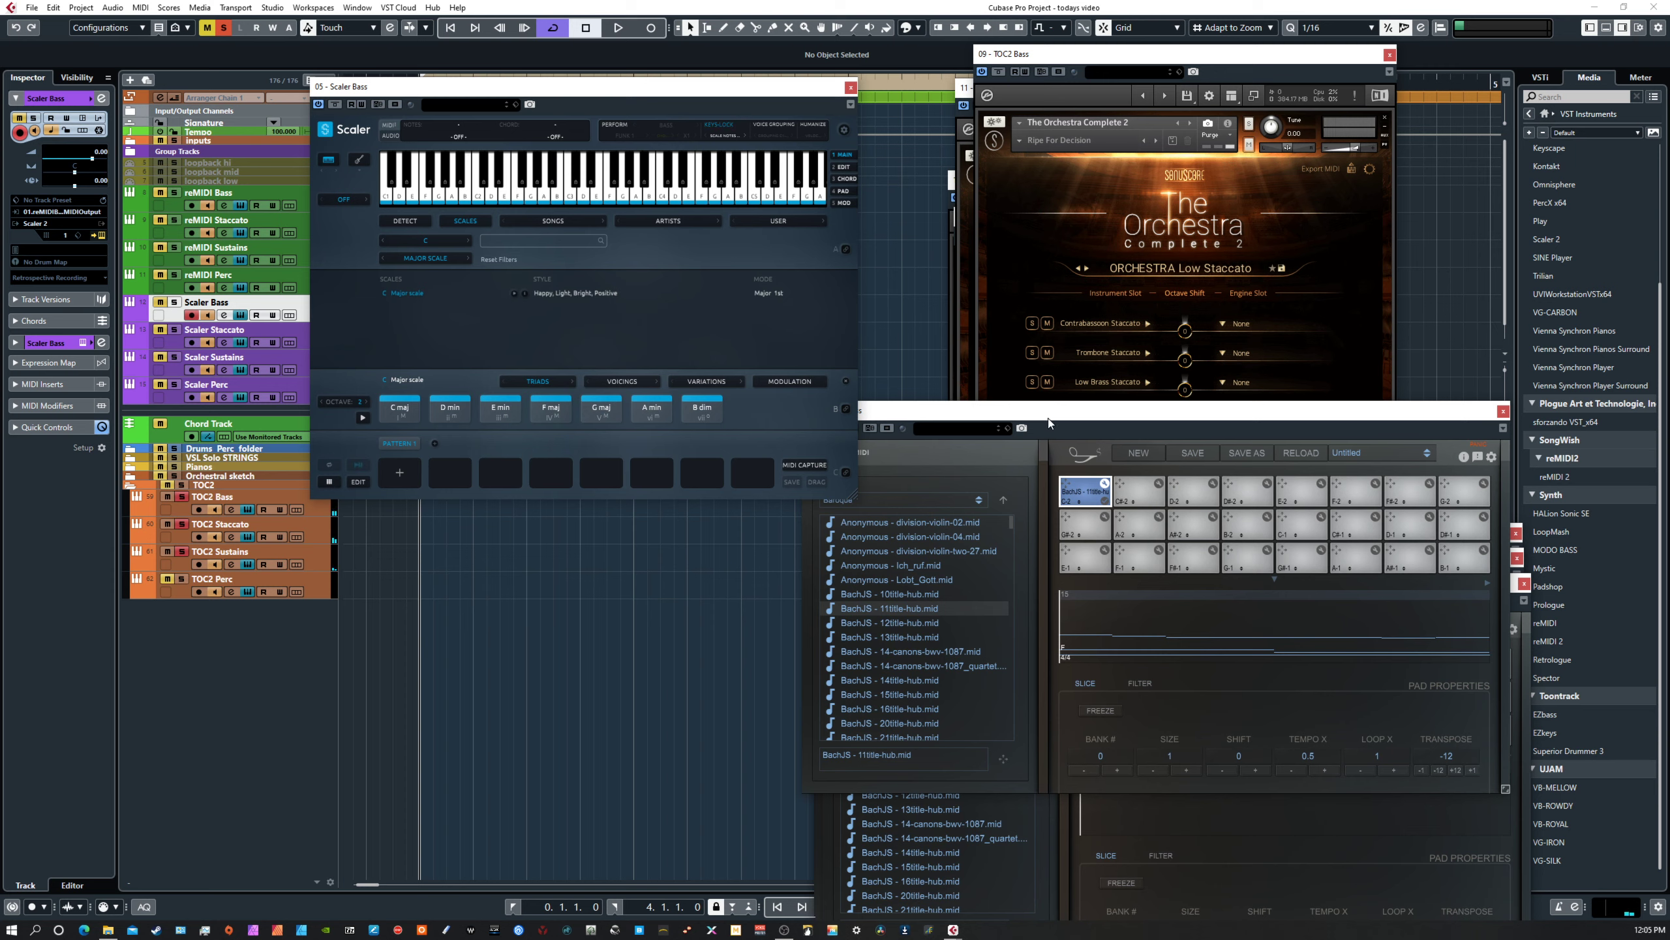
left_click_drag(1048, 414, 1053, 456)
left_click_drag(584, 85, 502, 104)
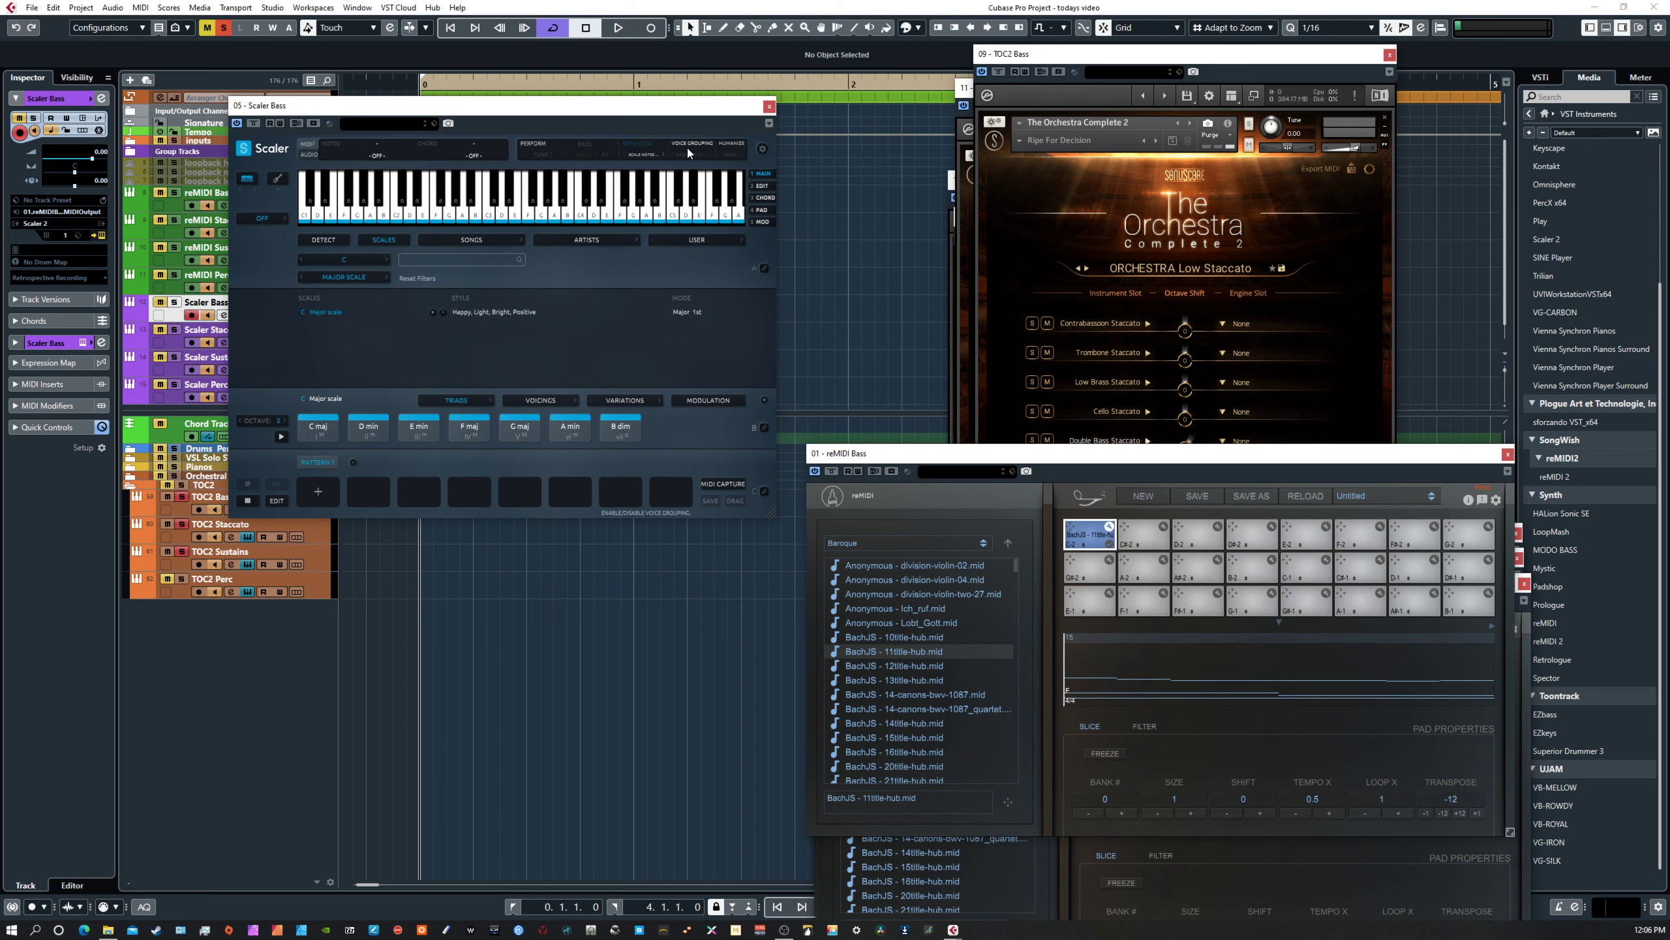
Examine the swing choices among the Humanize options in Scaler Bass.
left_click(732, 154)
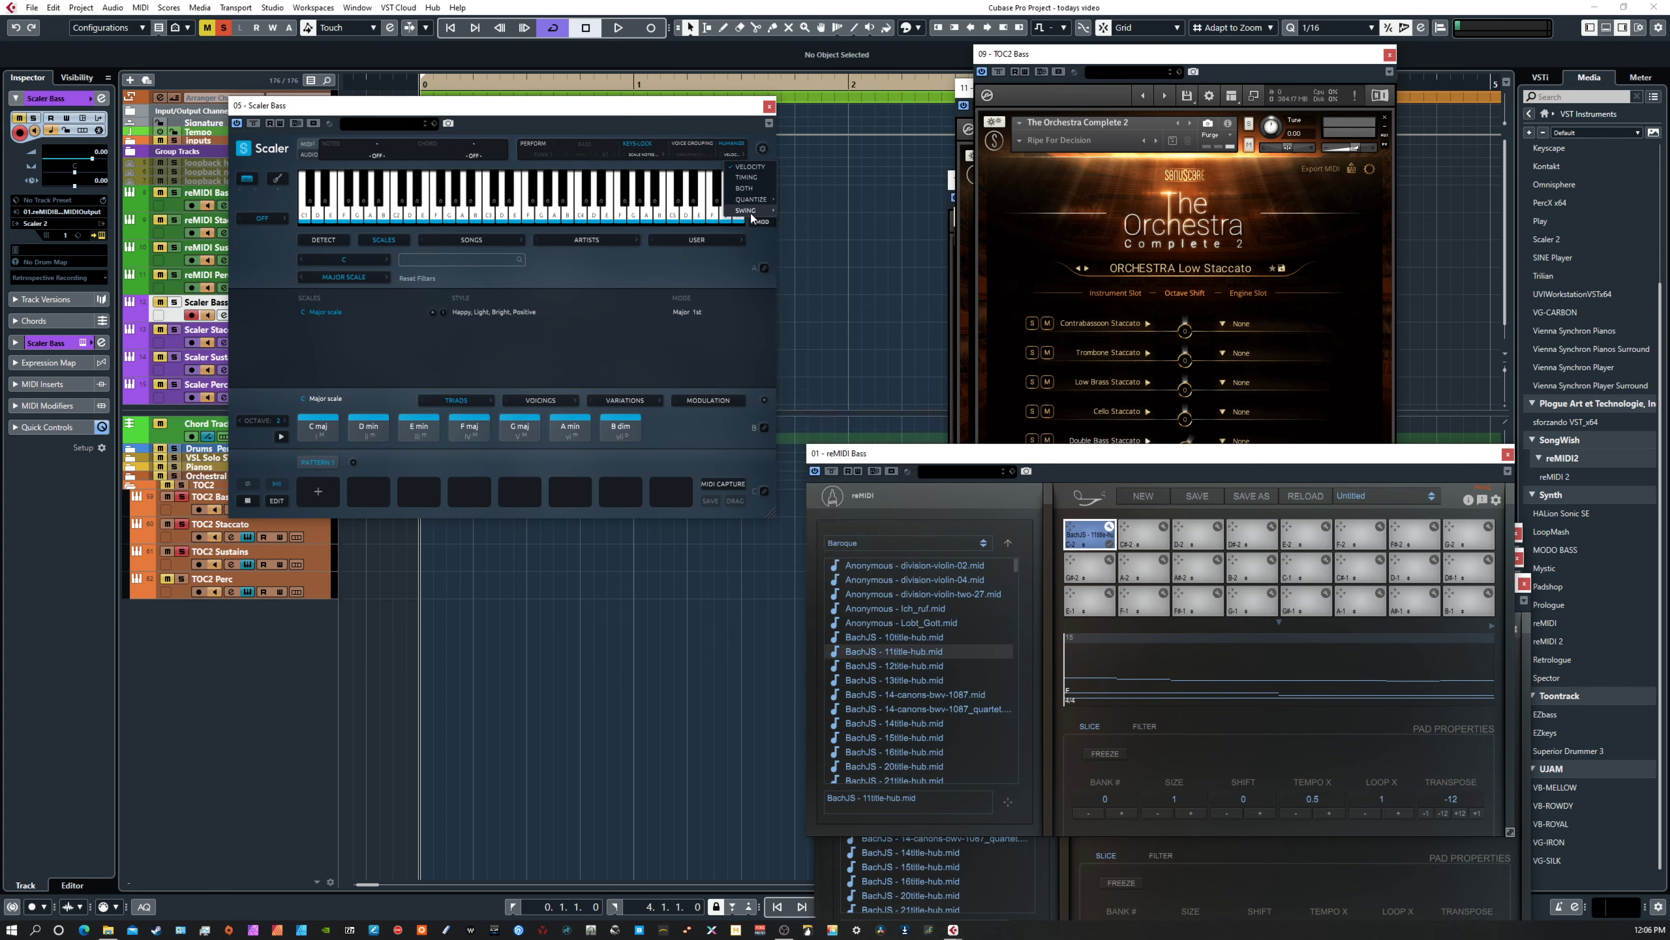
mouse_move(752, 214)
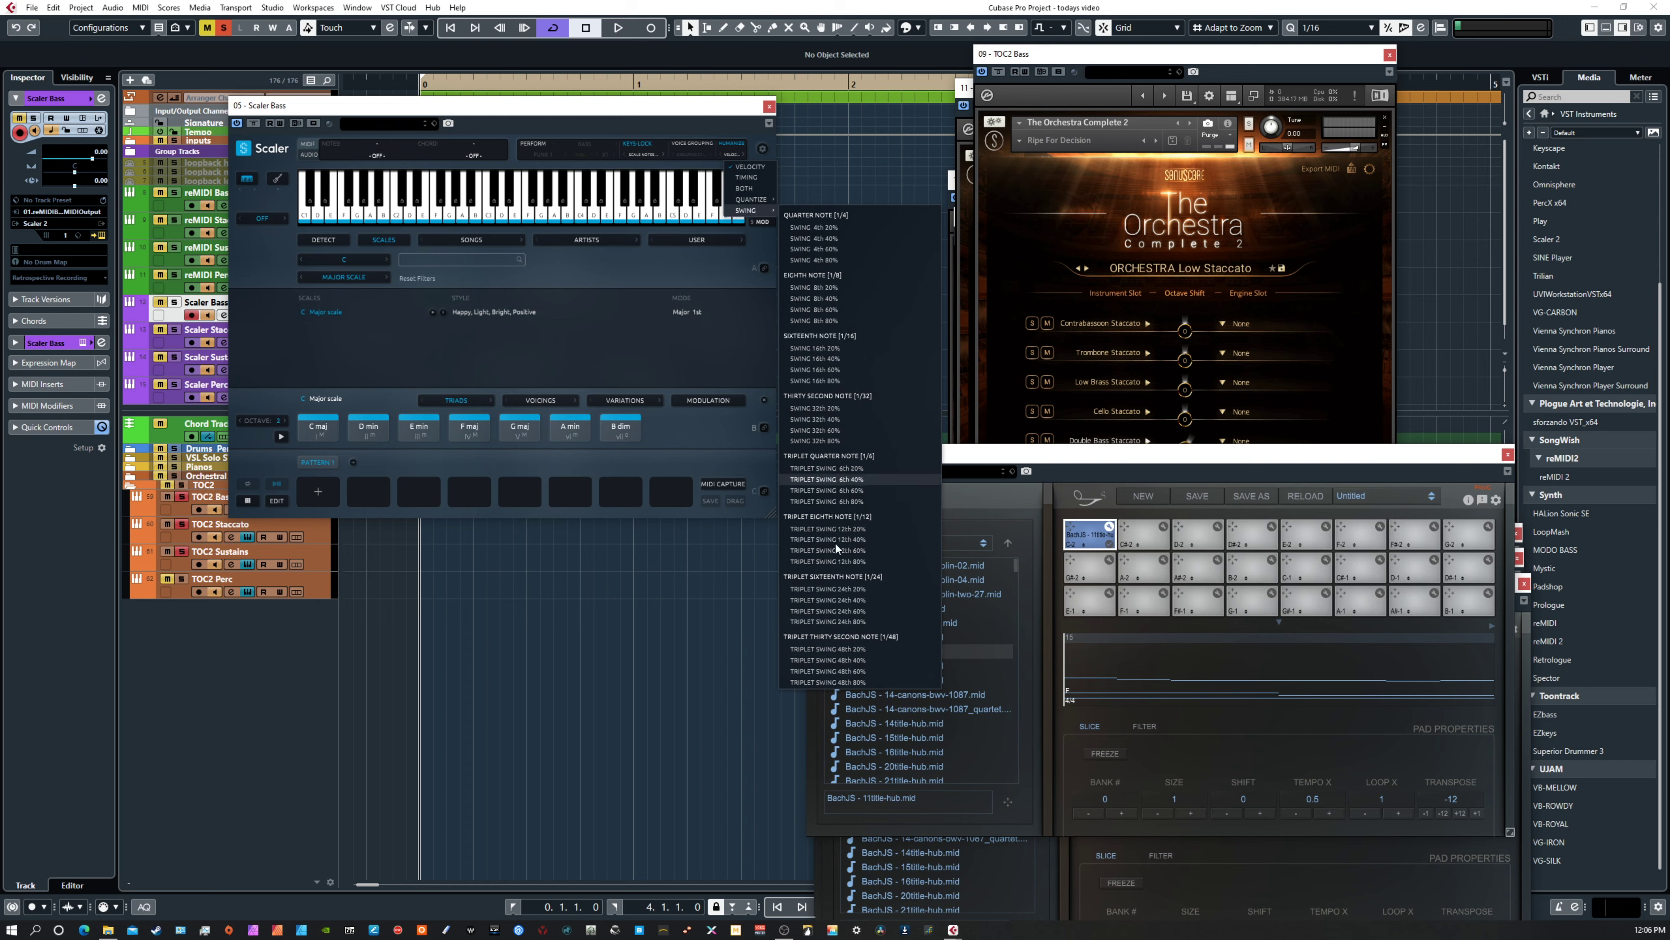
left_click(792, 309)
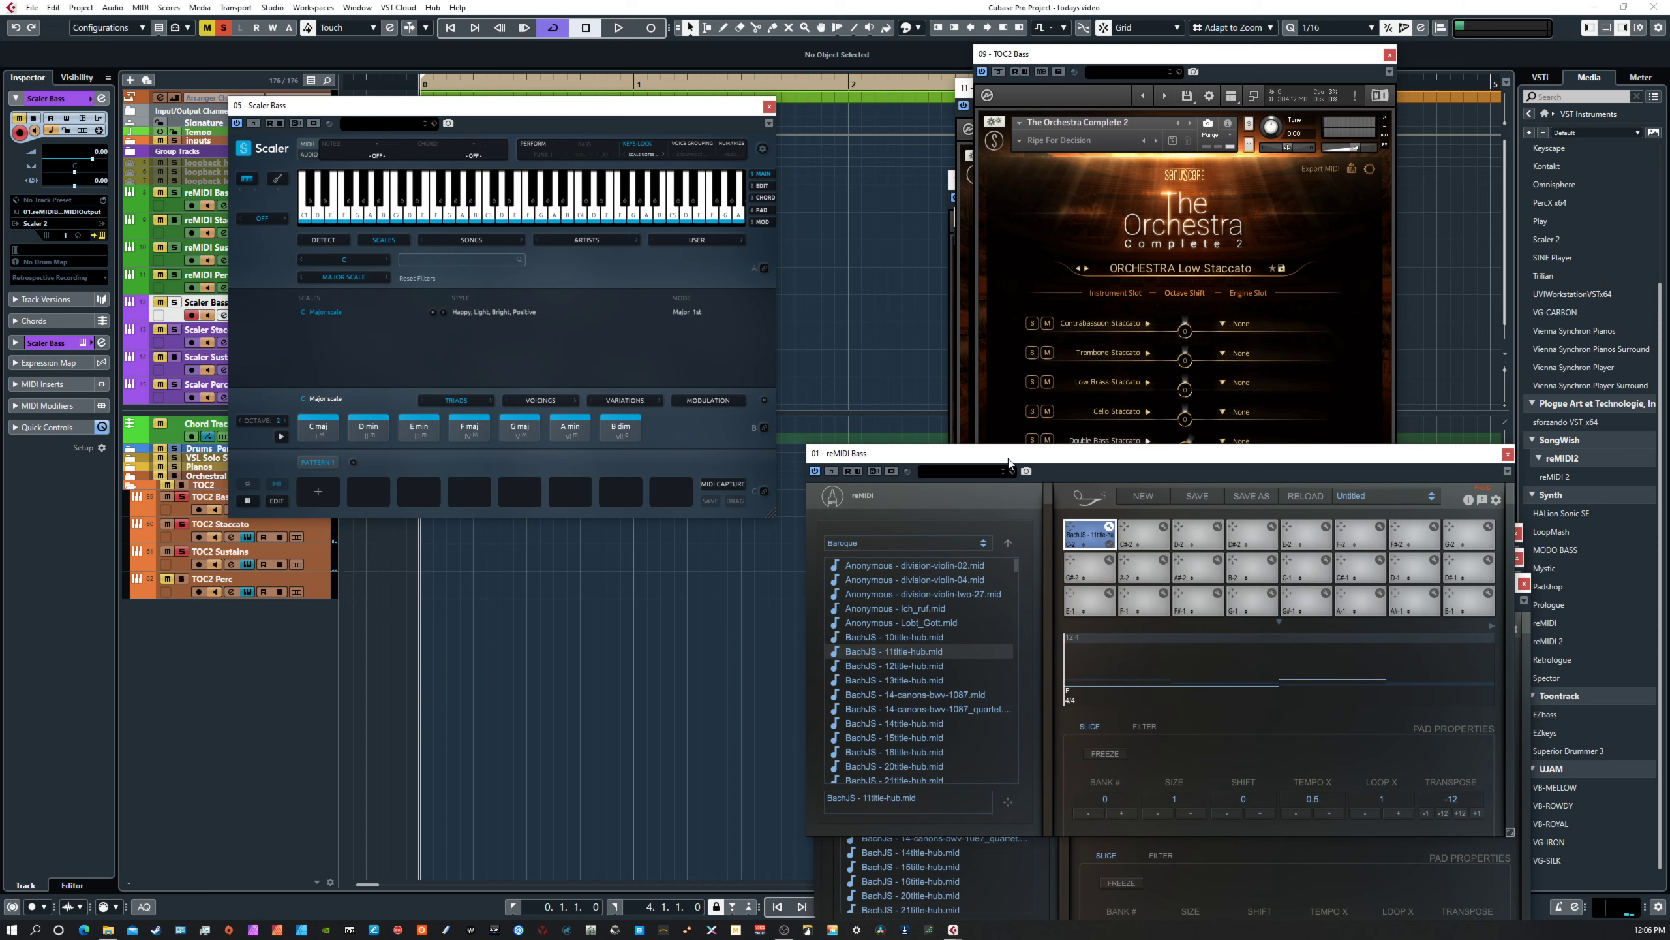
Set the reMIDI Bass pad's transpose to -24 and mute Trombone Staccato and Low Brass Staccato in TOC2 Bass.
left_click_drag(1003, 453, 991, 462)
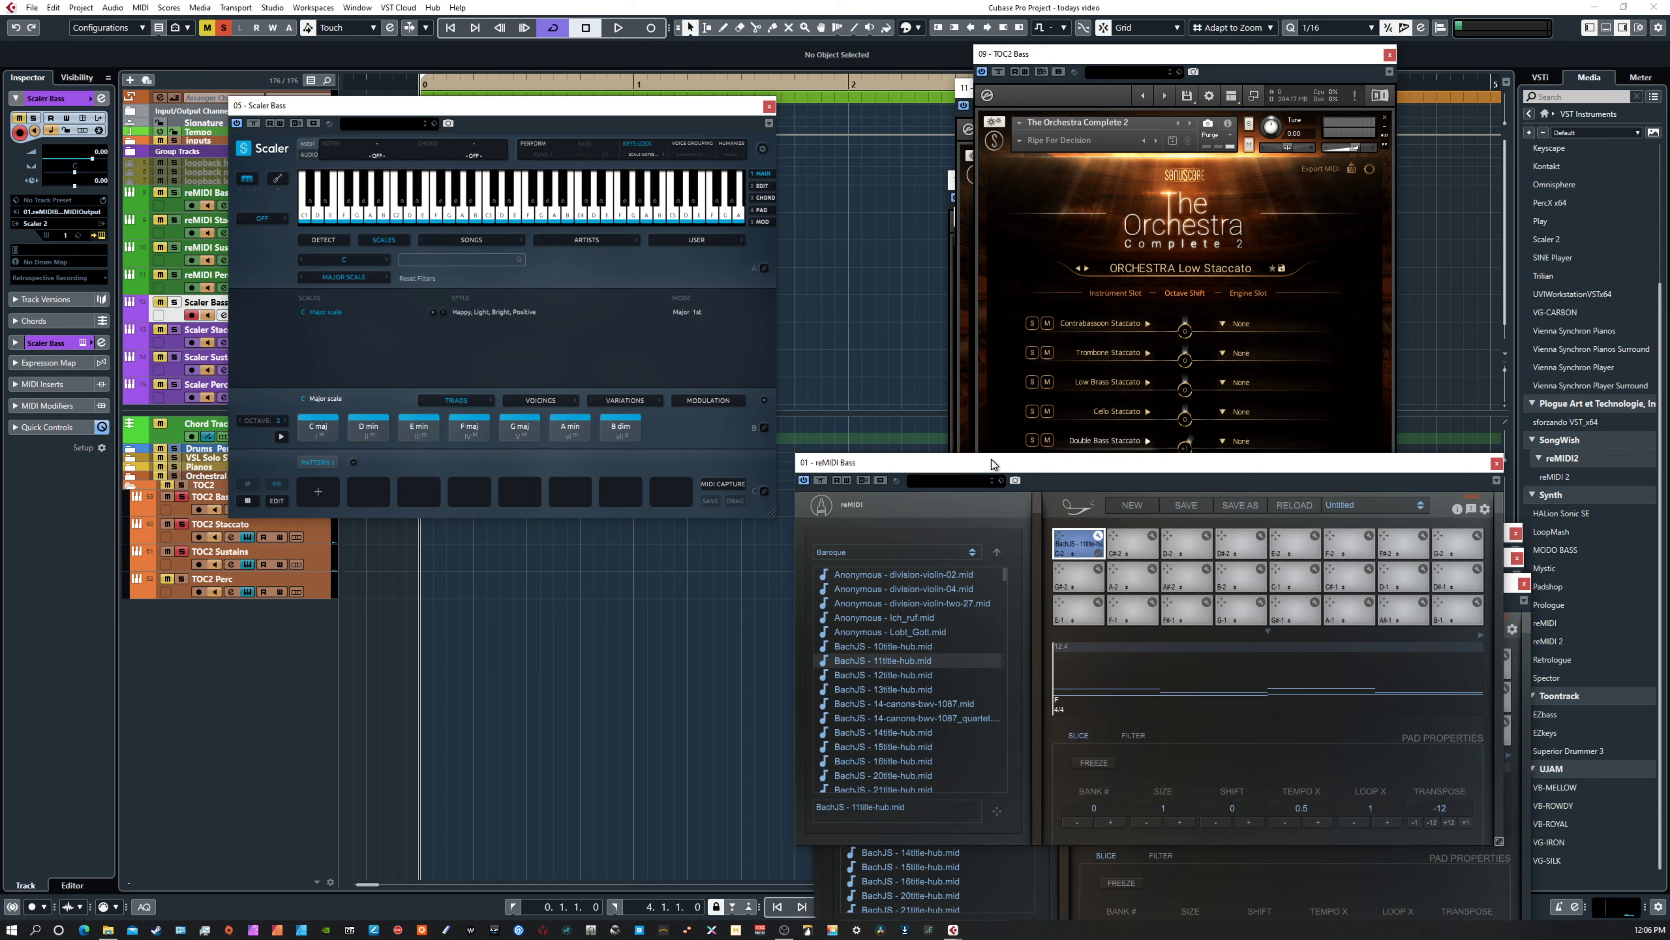
left_click(1433, 824)
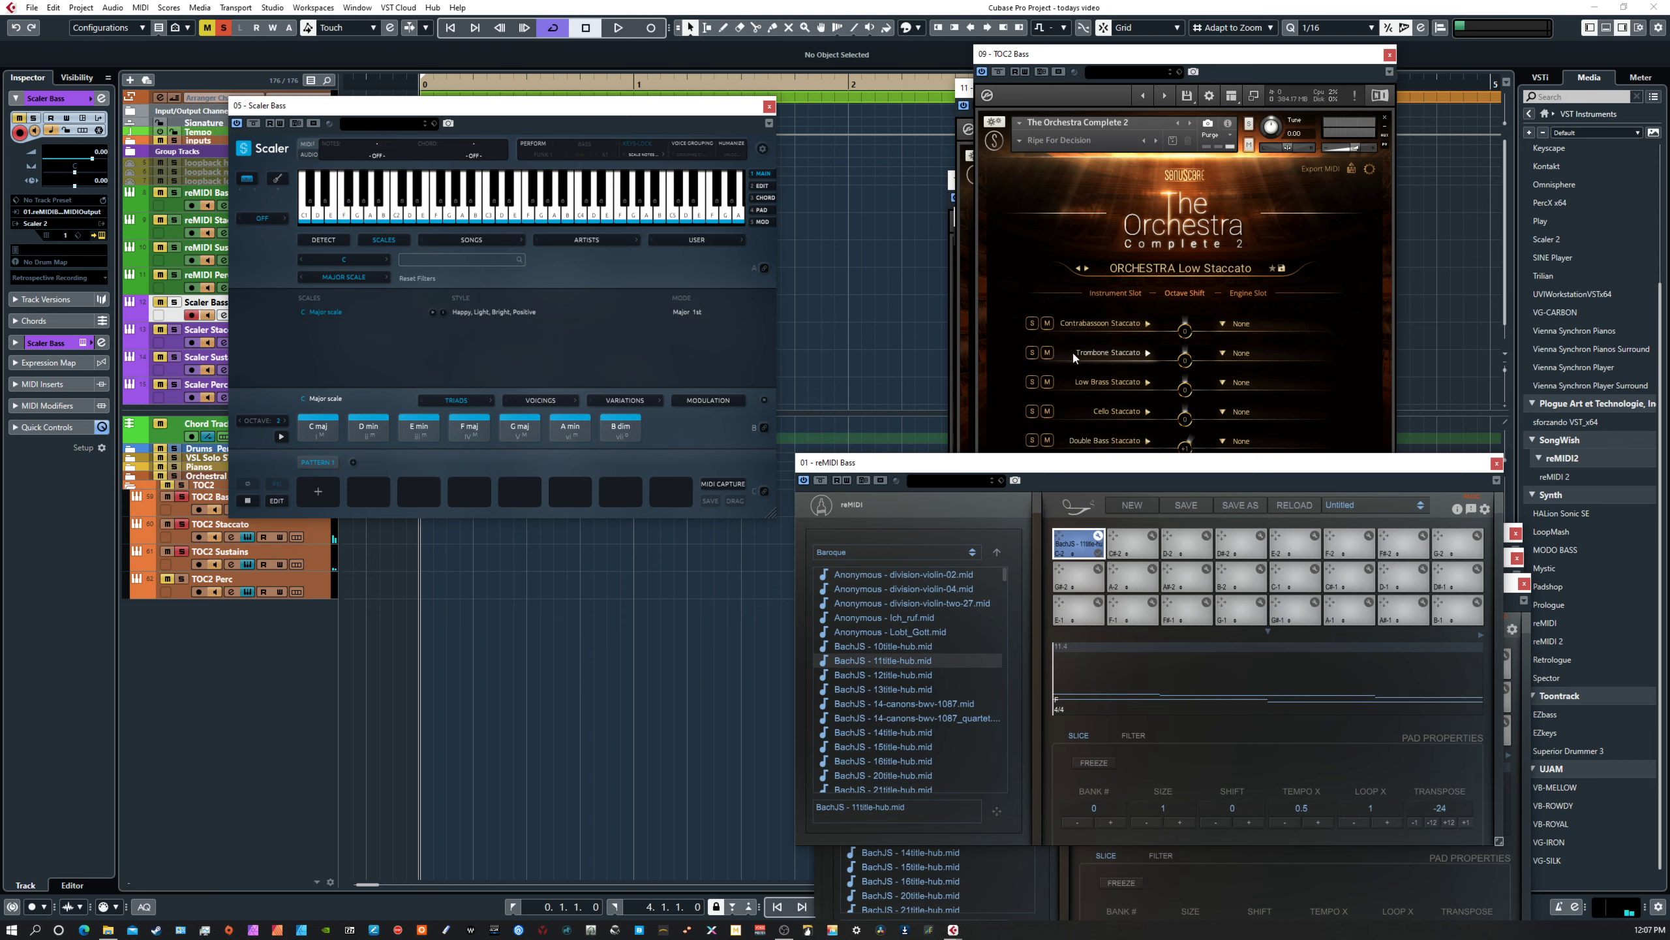
left_click(1050, 352)
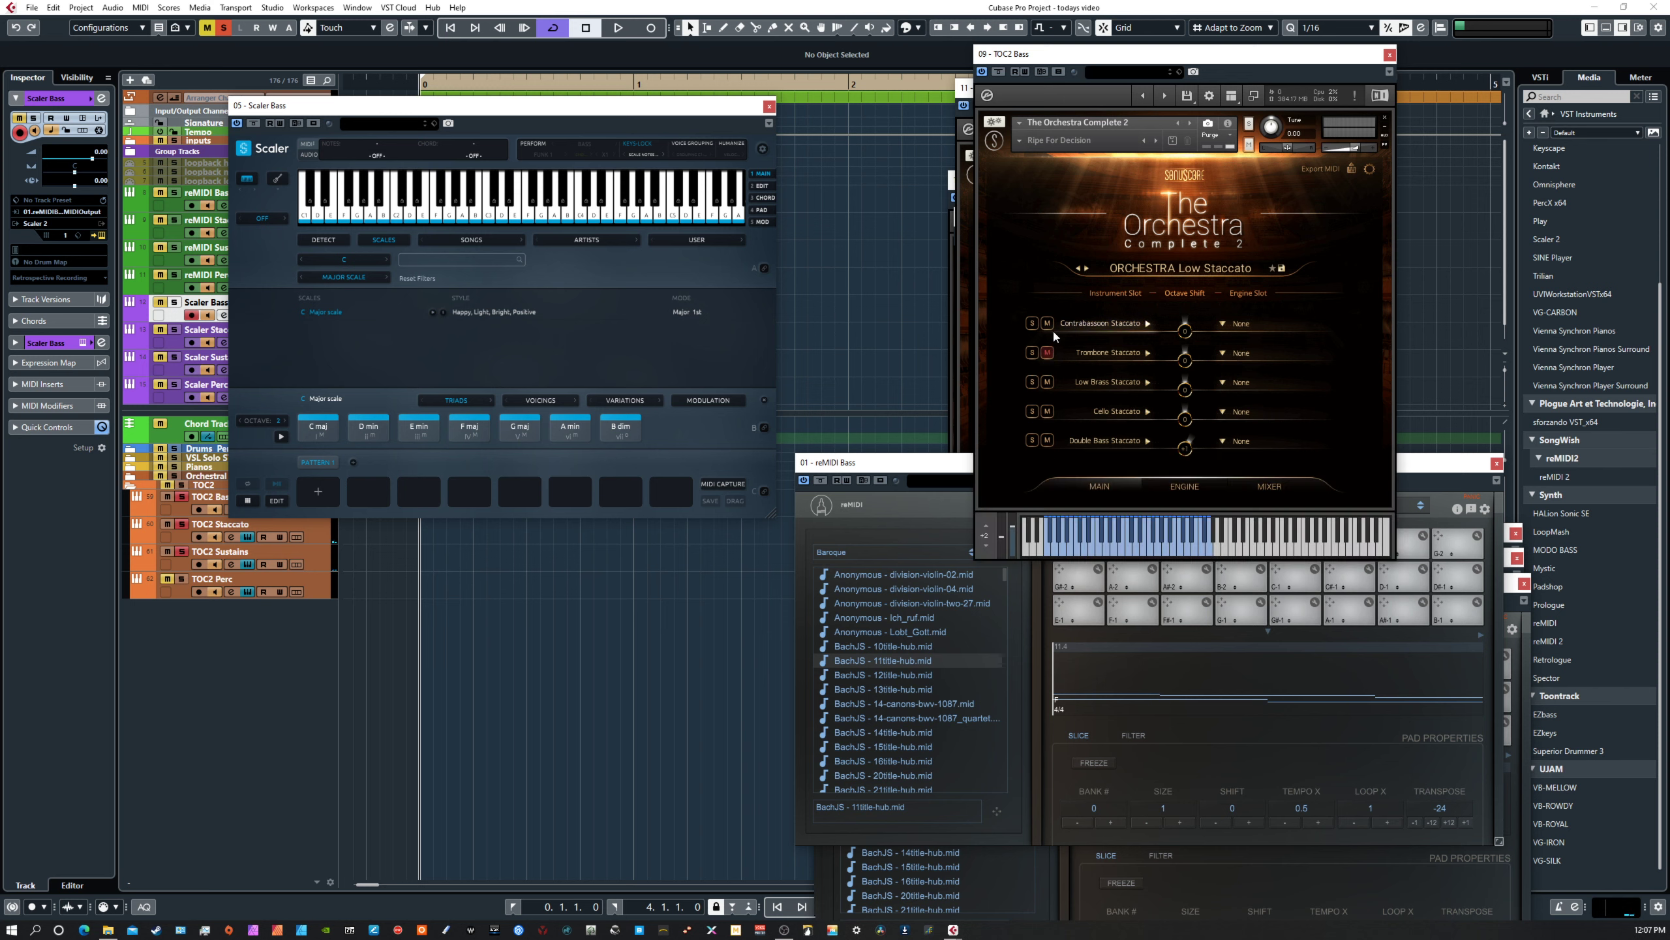
left_click(1048, 381)
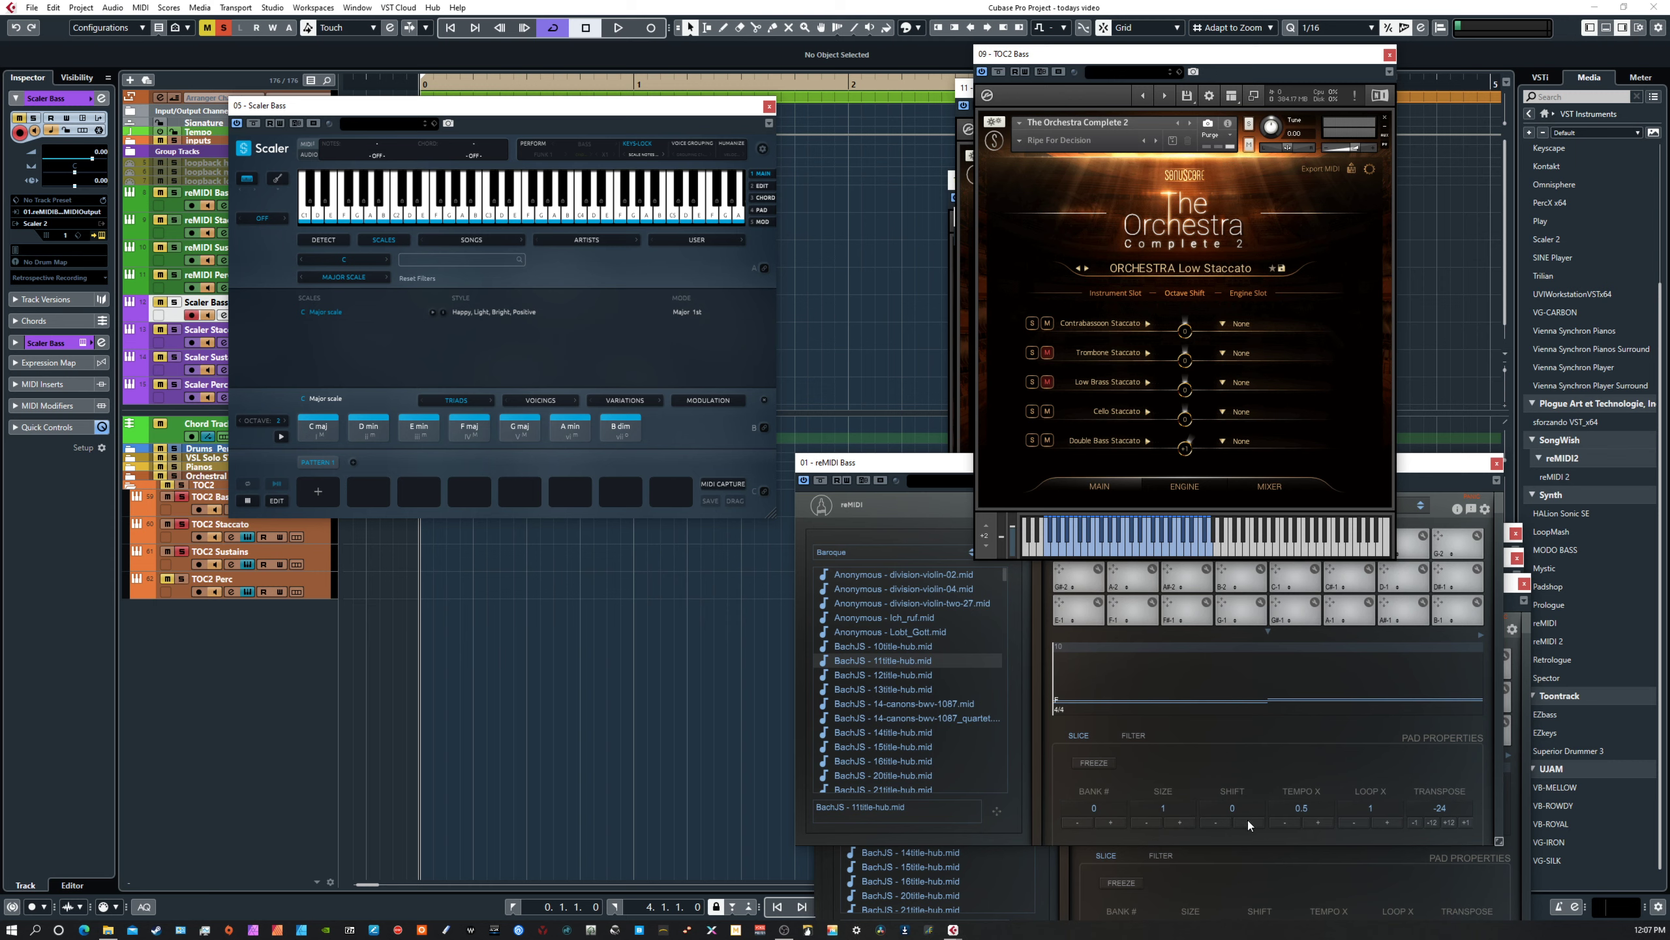
Try slice size 3 and tempo multiplier 0.75 on the reMIDI Bass pad, and return them to 1 and 0.5.
left_click(1177, 820)
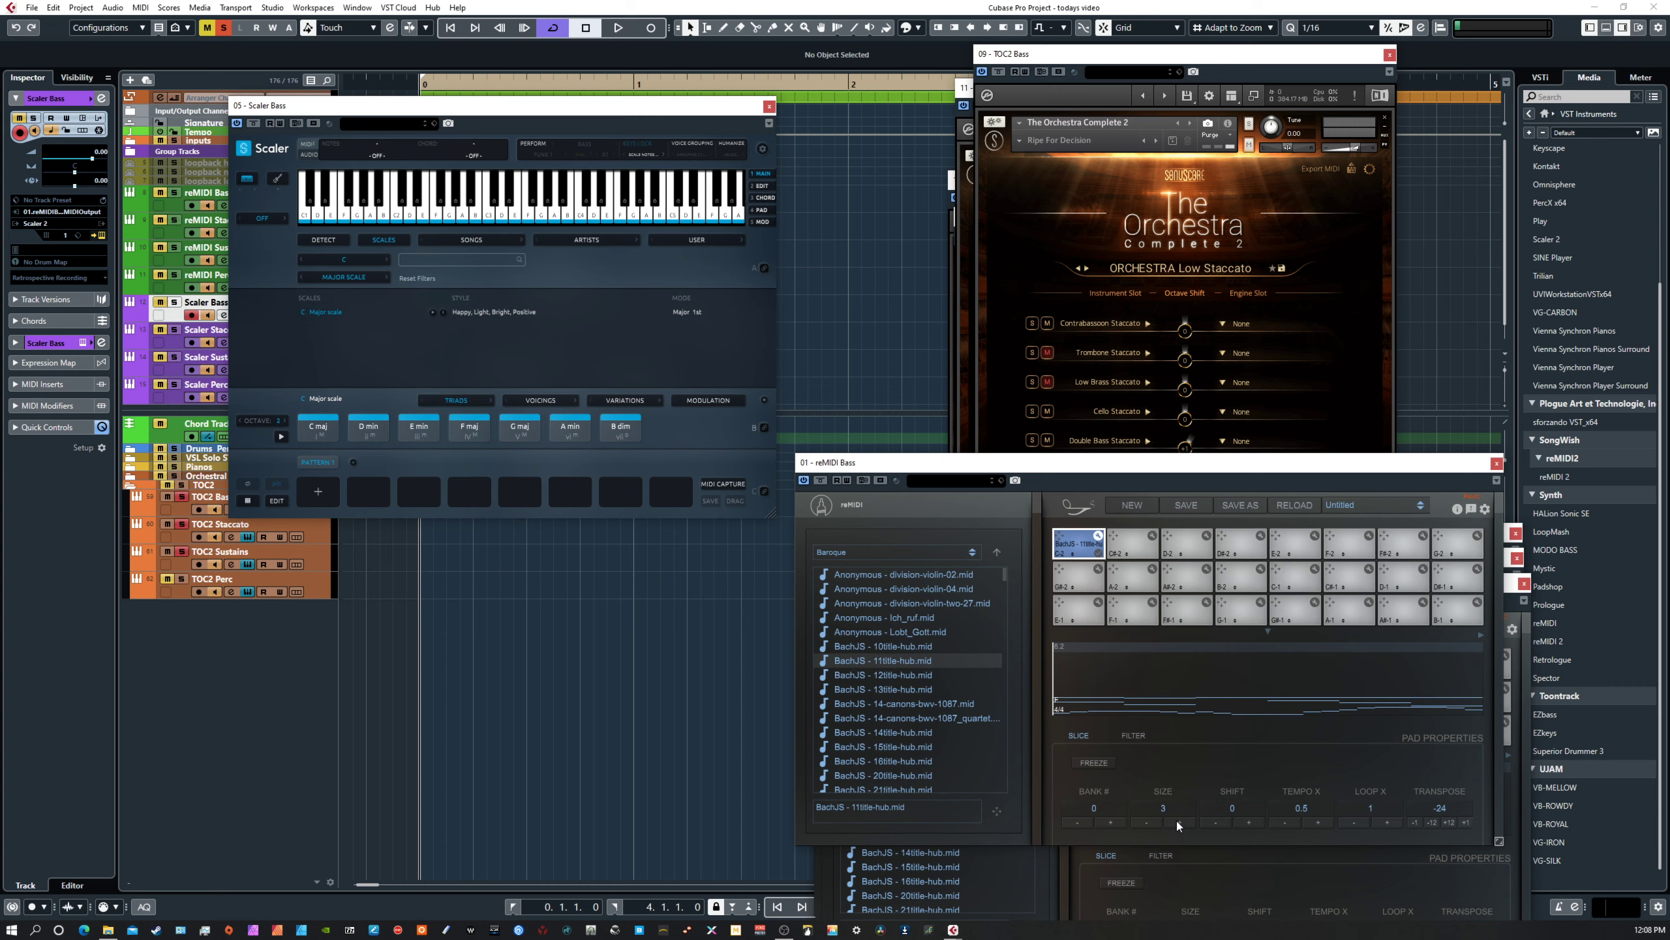
left_click(1177, 819)
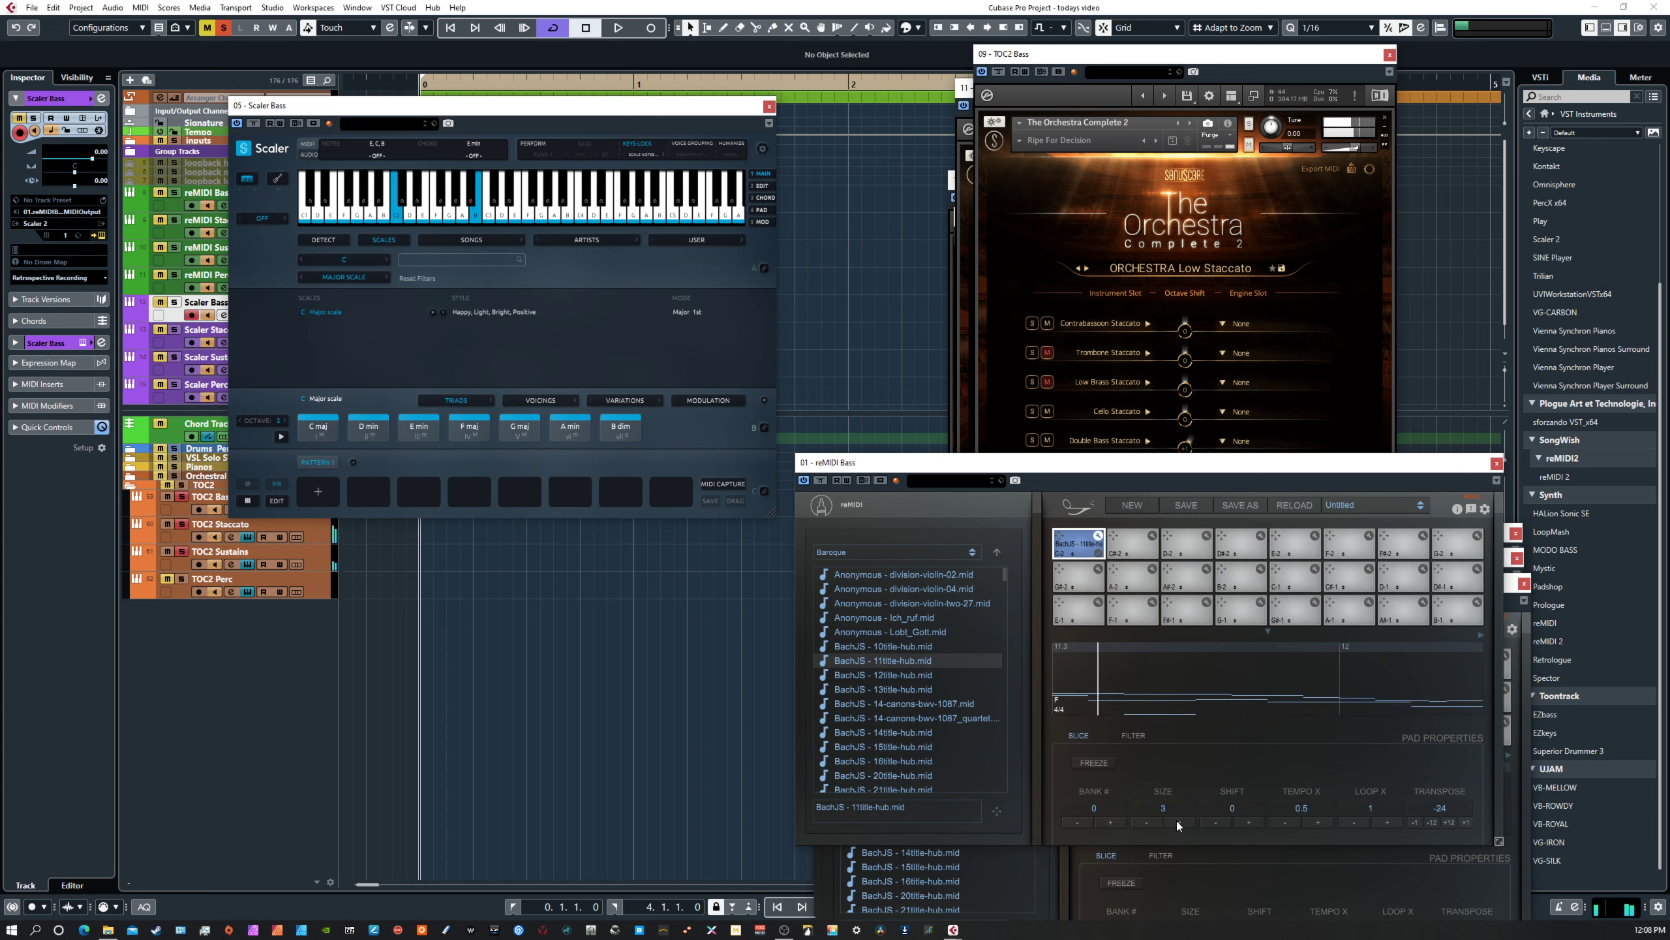
left_click(1318, 819)
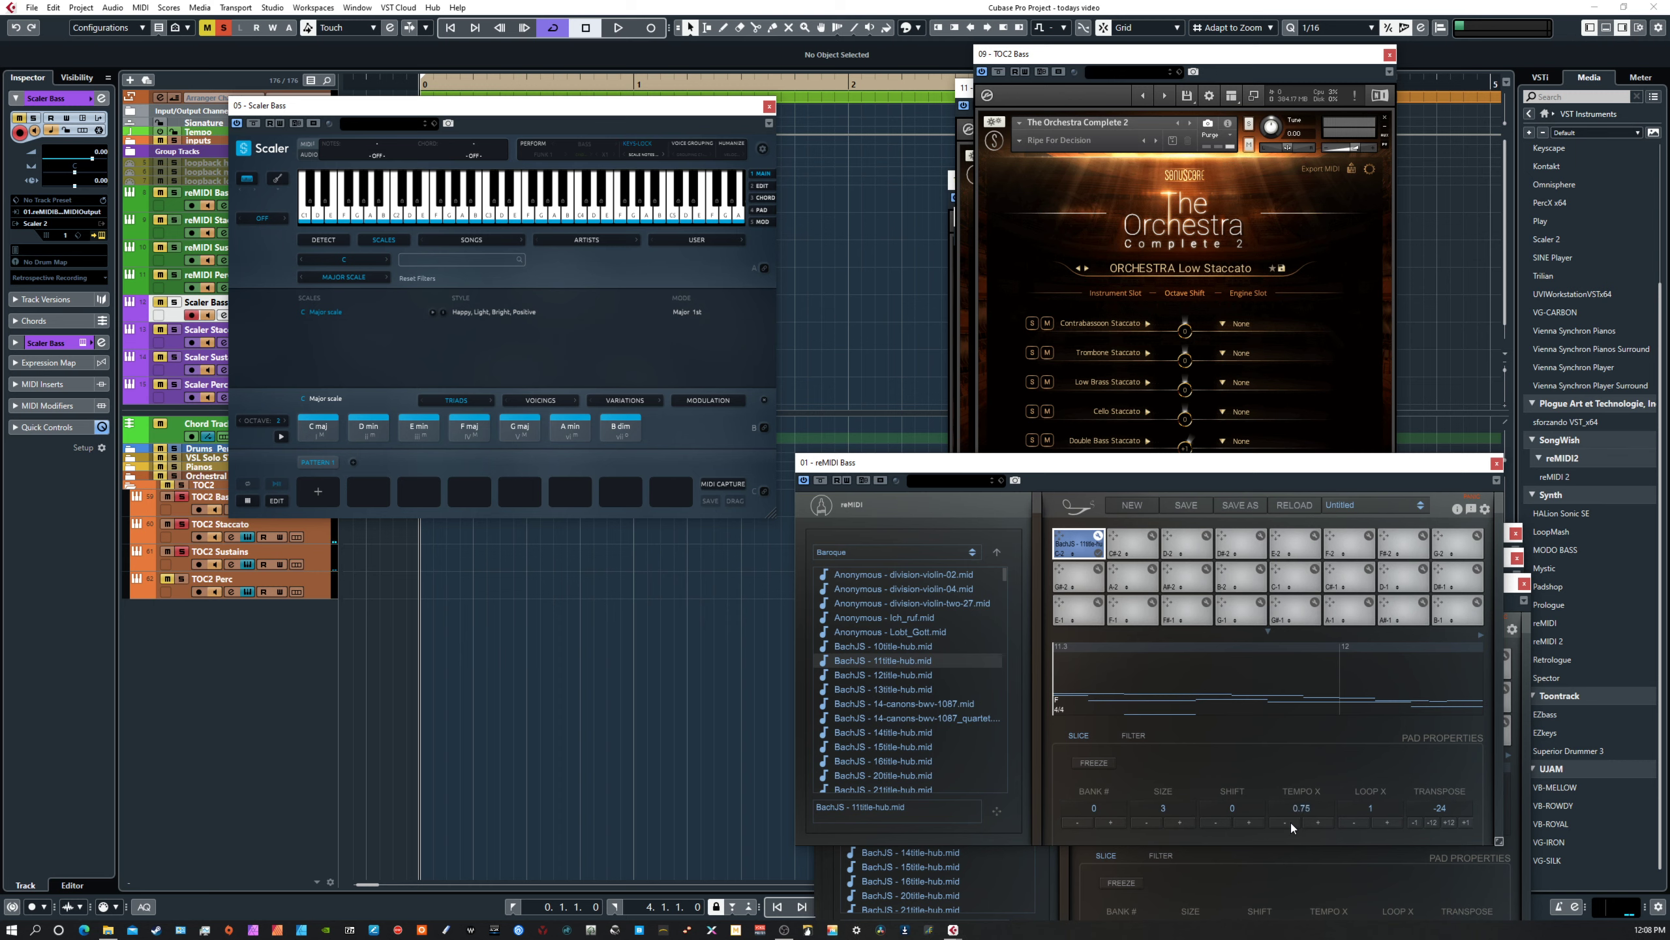
left_click(1144, 823)
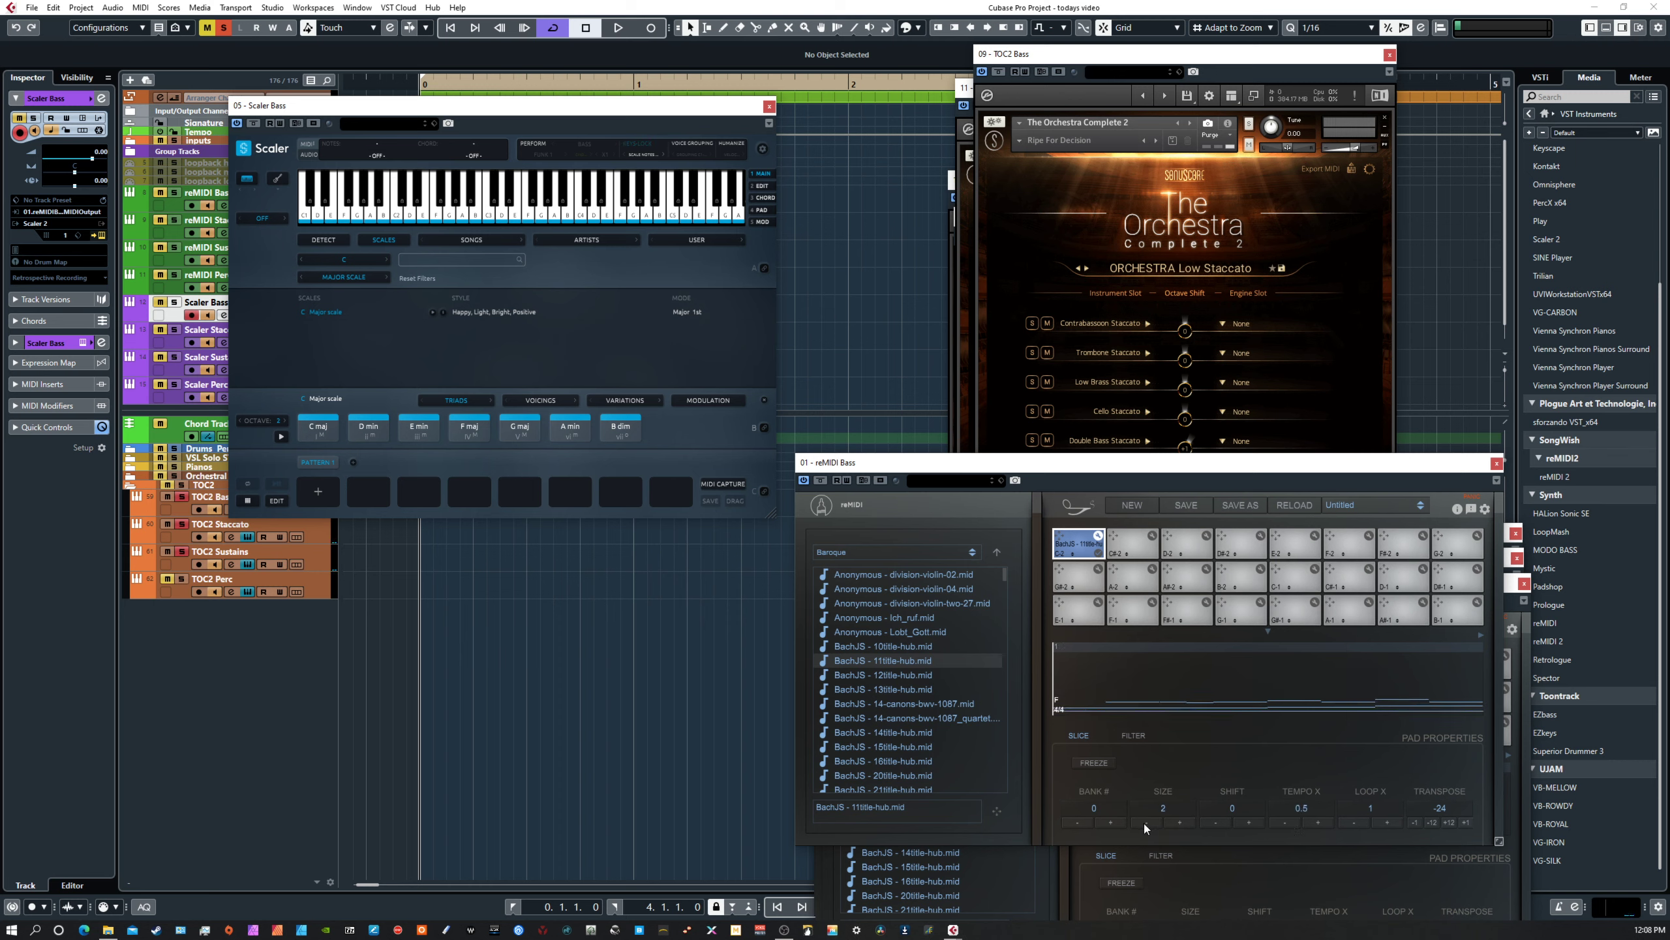
left_click(1145, 823)
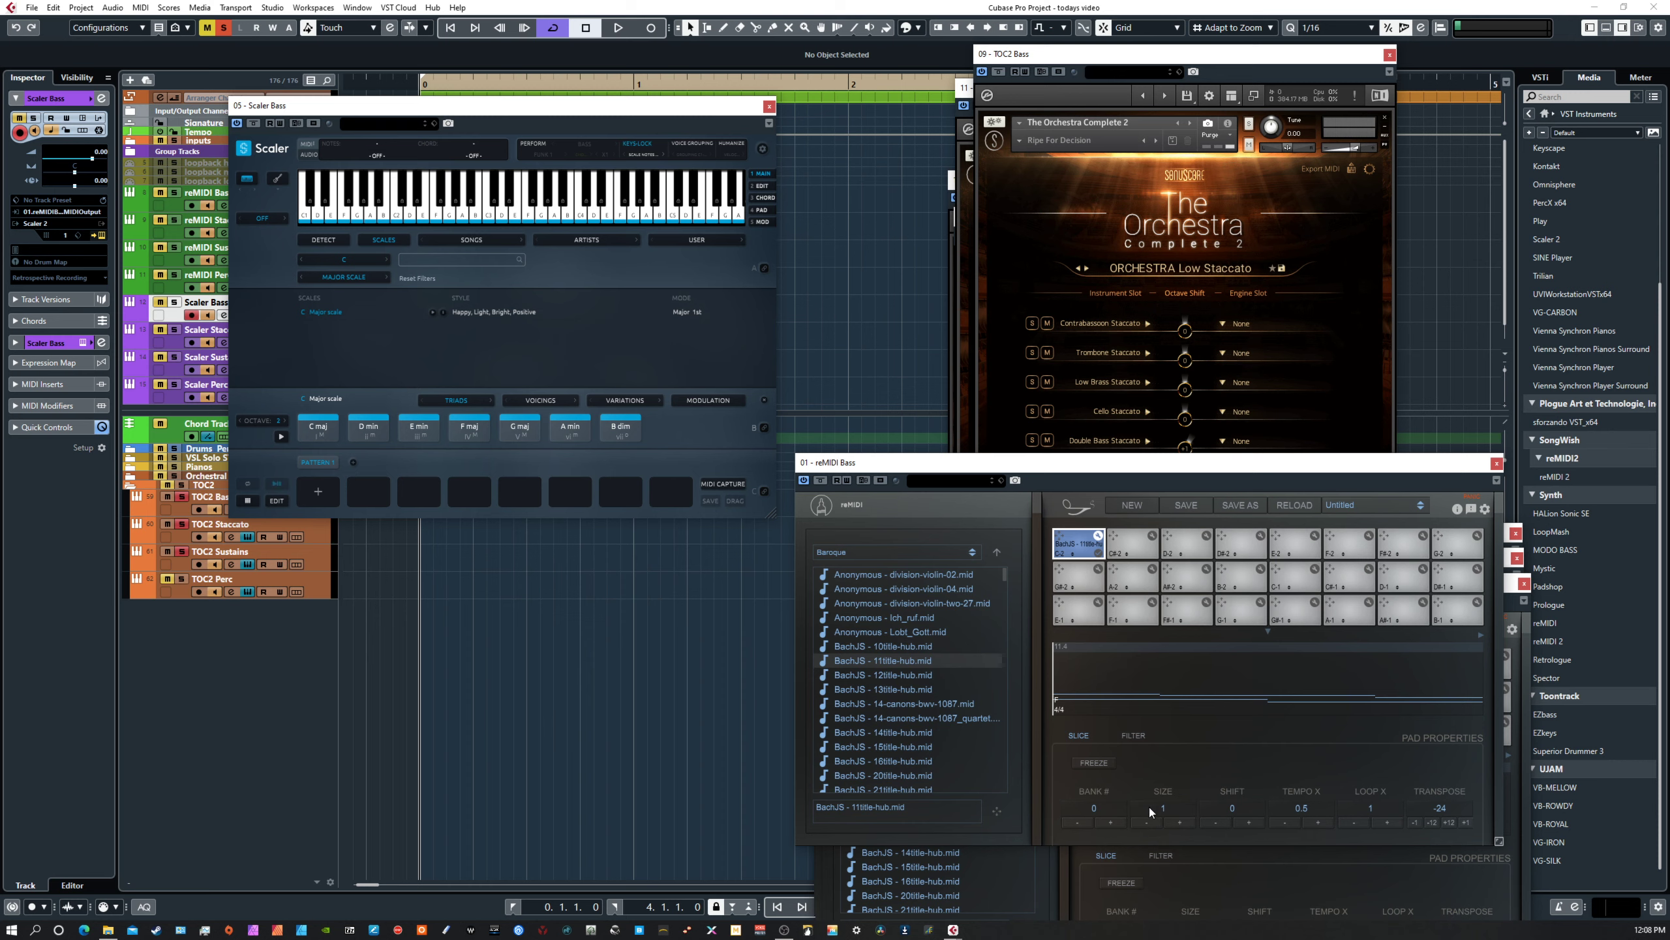
left_click(1127, 735)
left_click(1079, 735)
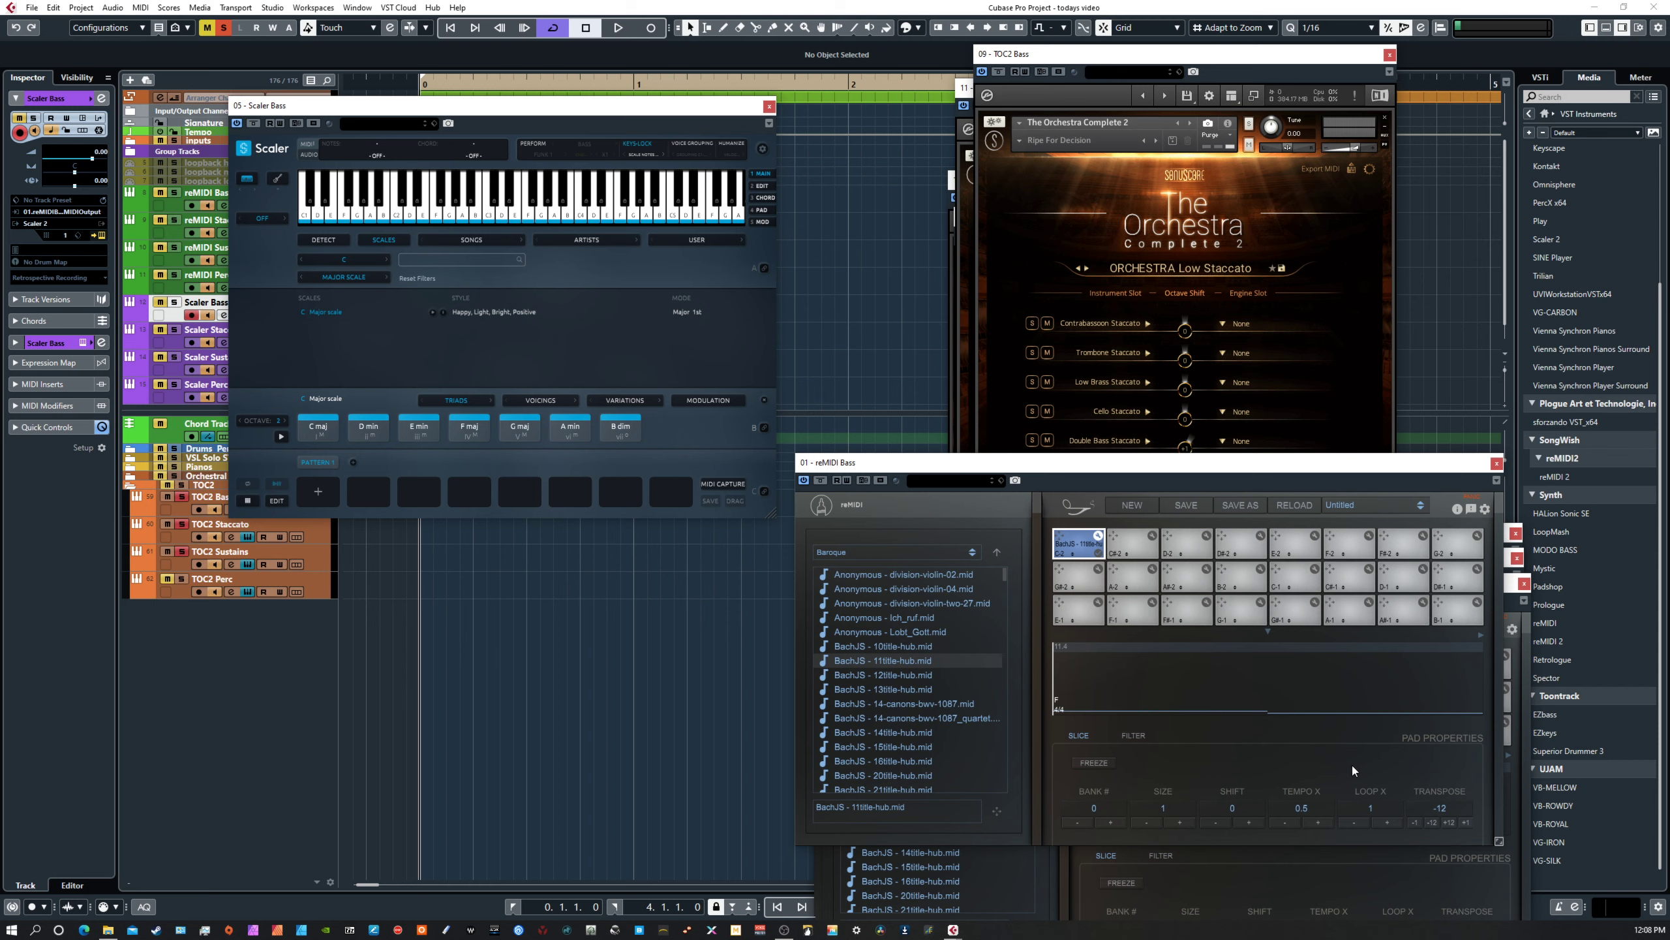
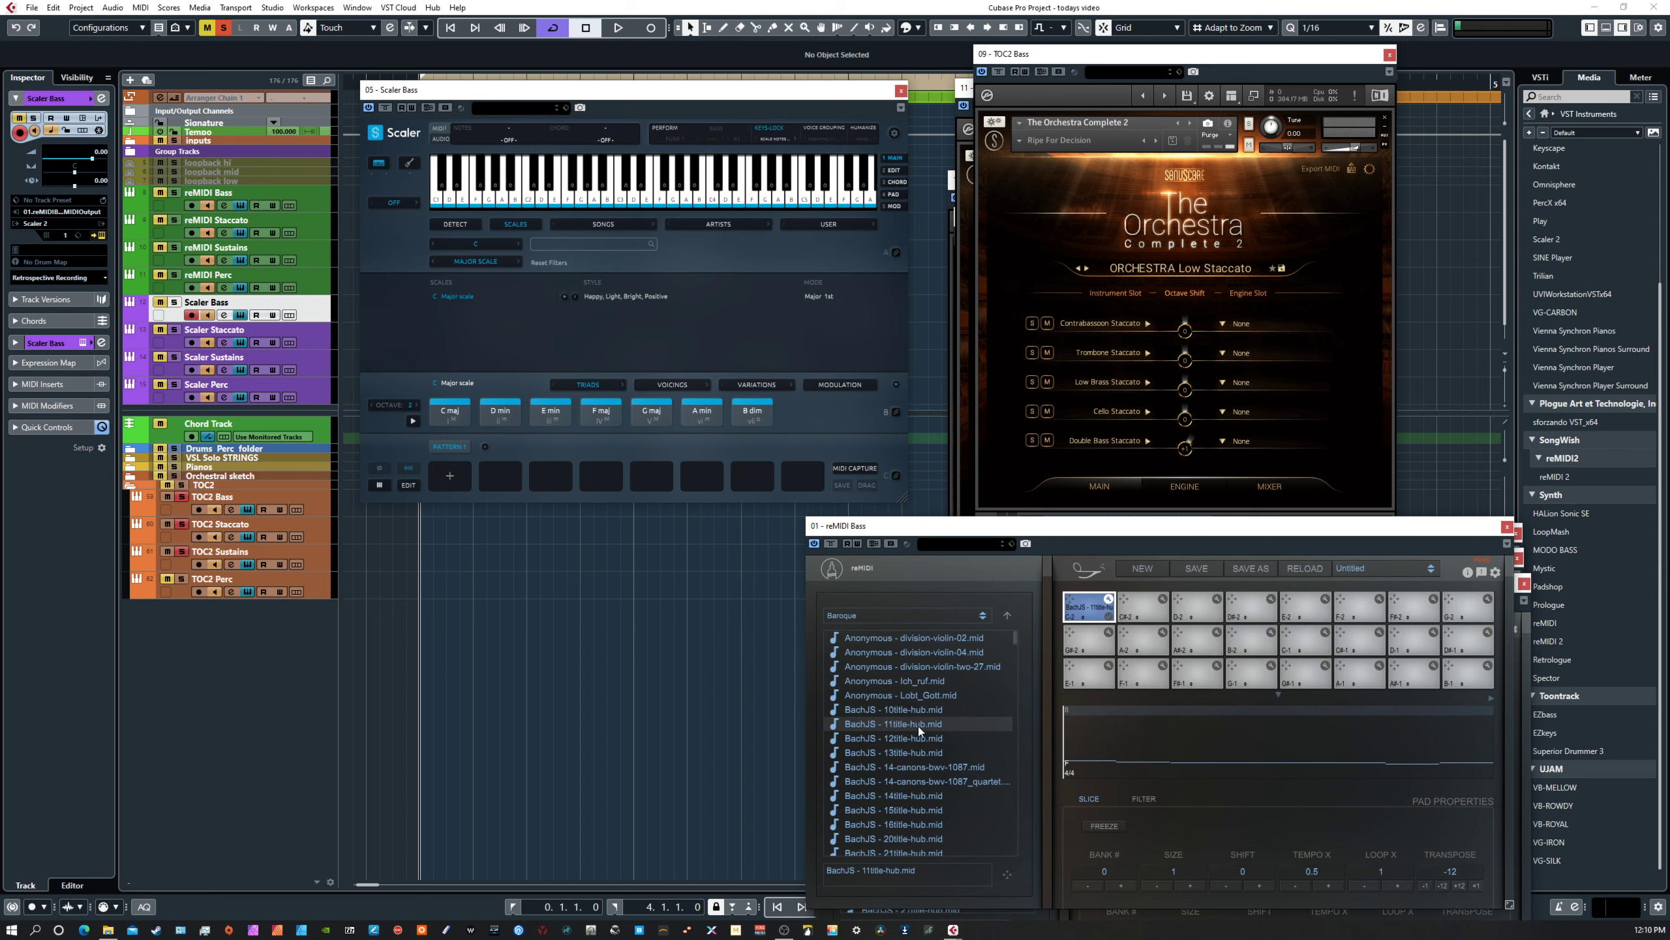
Load BachJS - 55title-hub.mid in reMIDI Bass and rearrange the reMIDI Bass and reMIDI Perc windows.
left_click(908, 739)
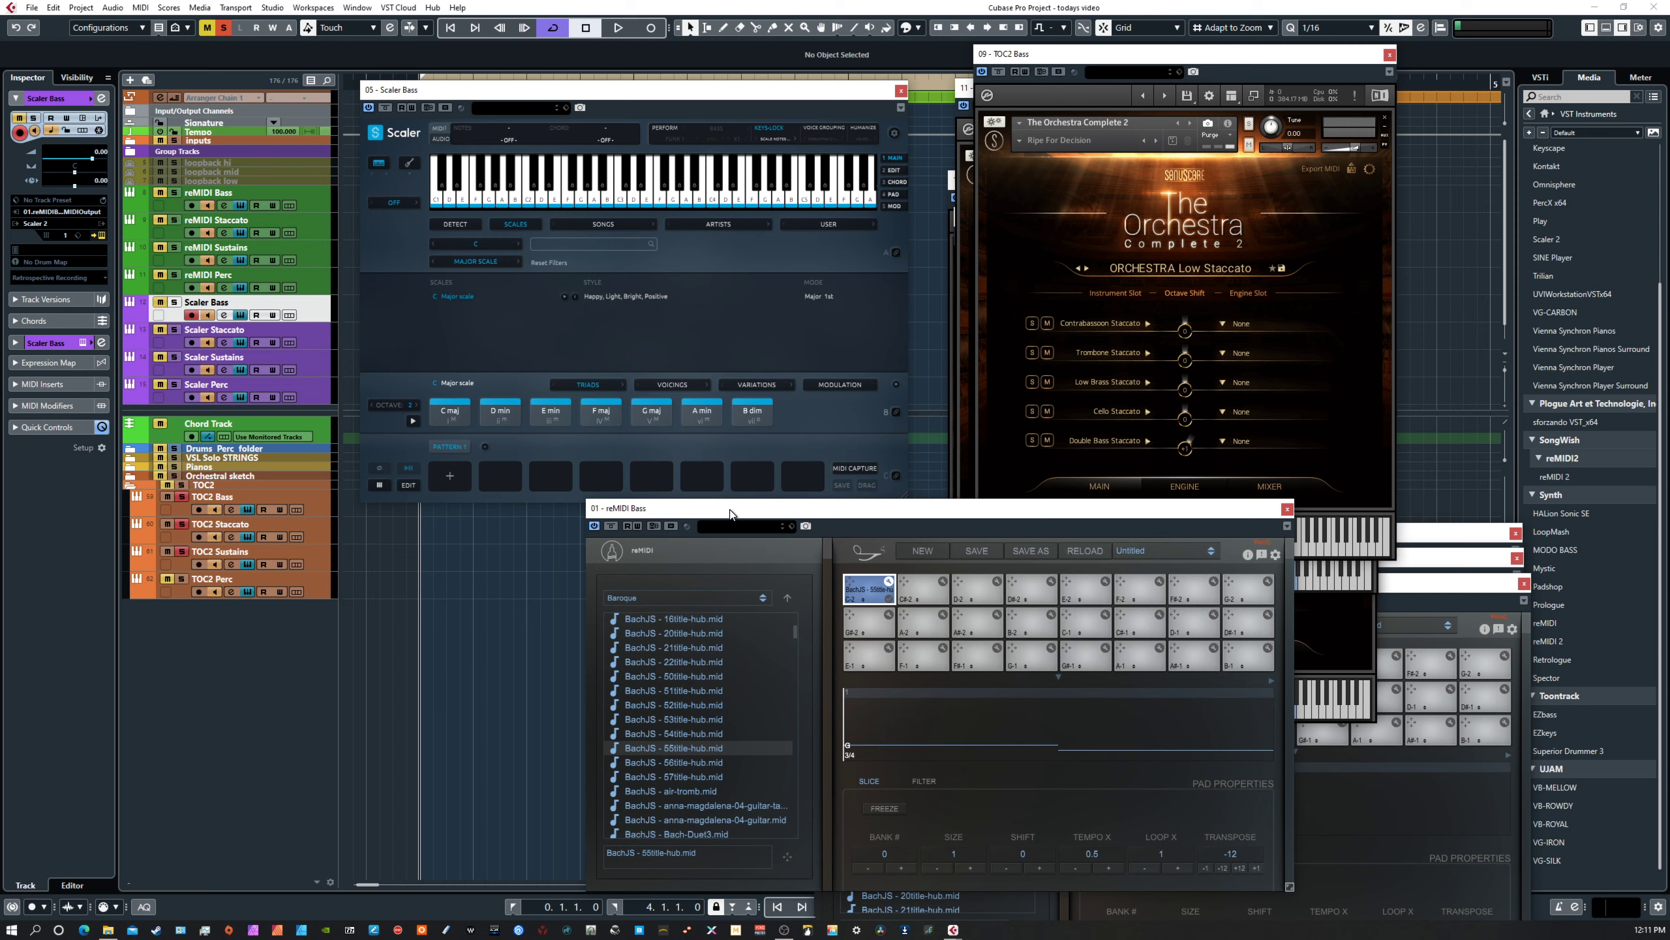
left_click_drag(724, 518, 402, 518)
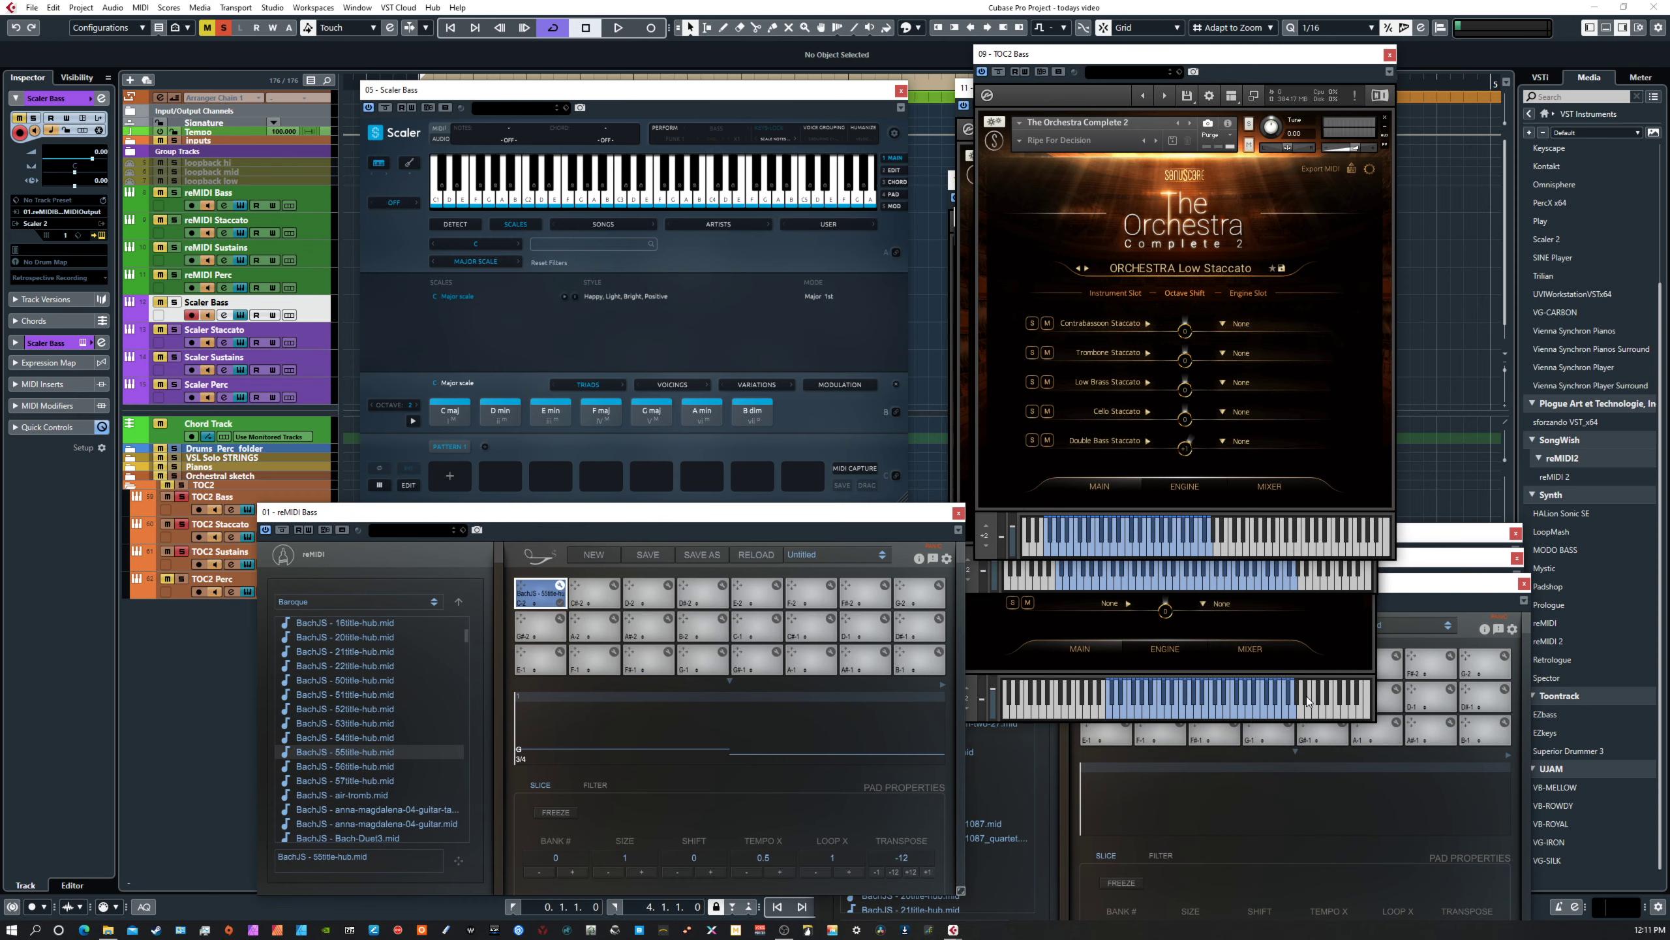
left_click(1412, 588)
left_click_drag(1412, 582, 1404, 528)
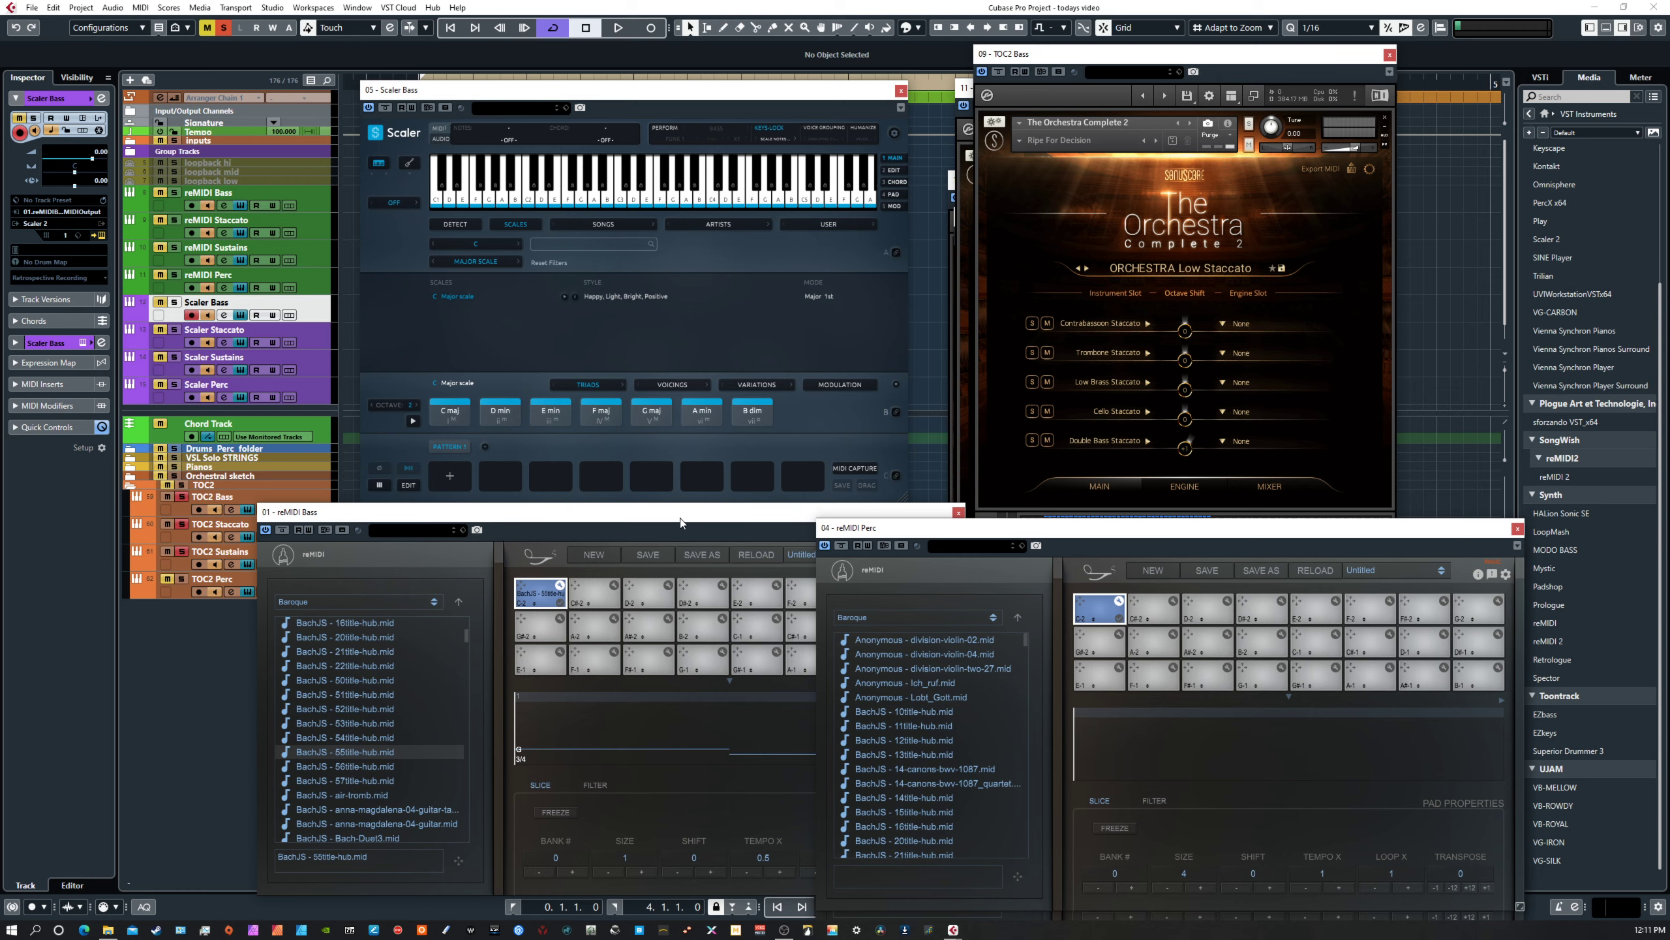
left_click_drag(681, 522, 1212, 497)
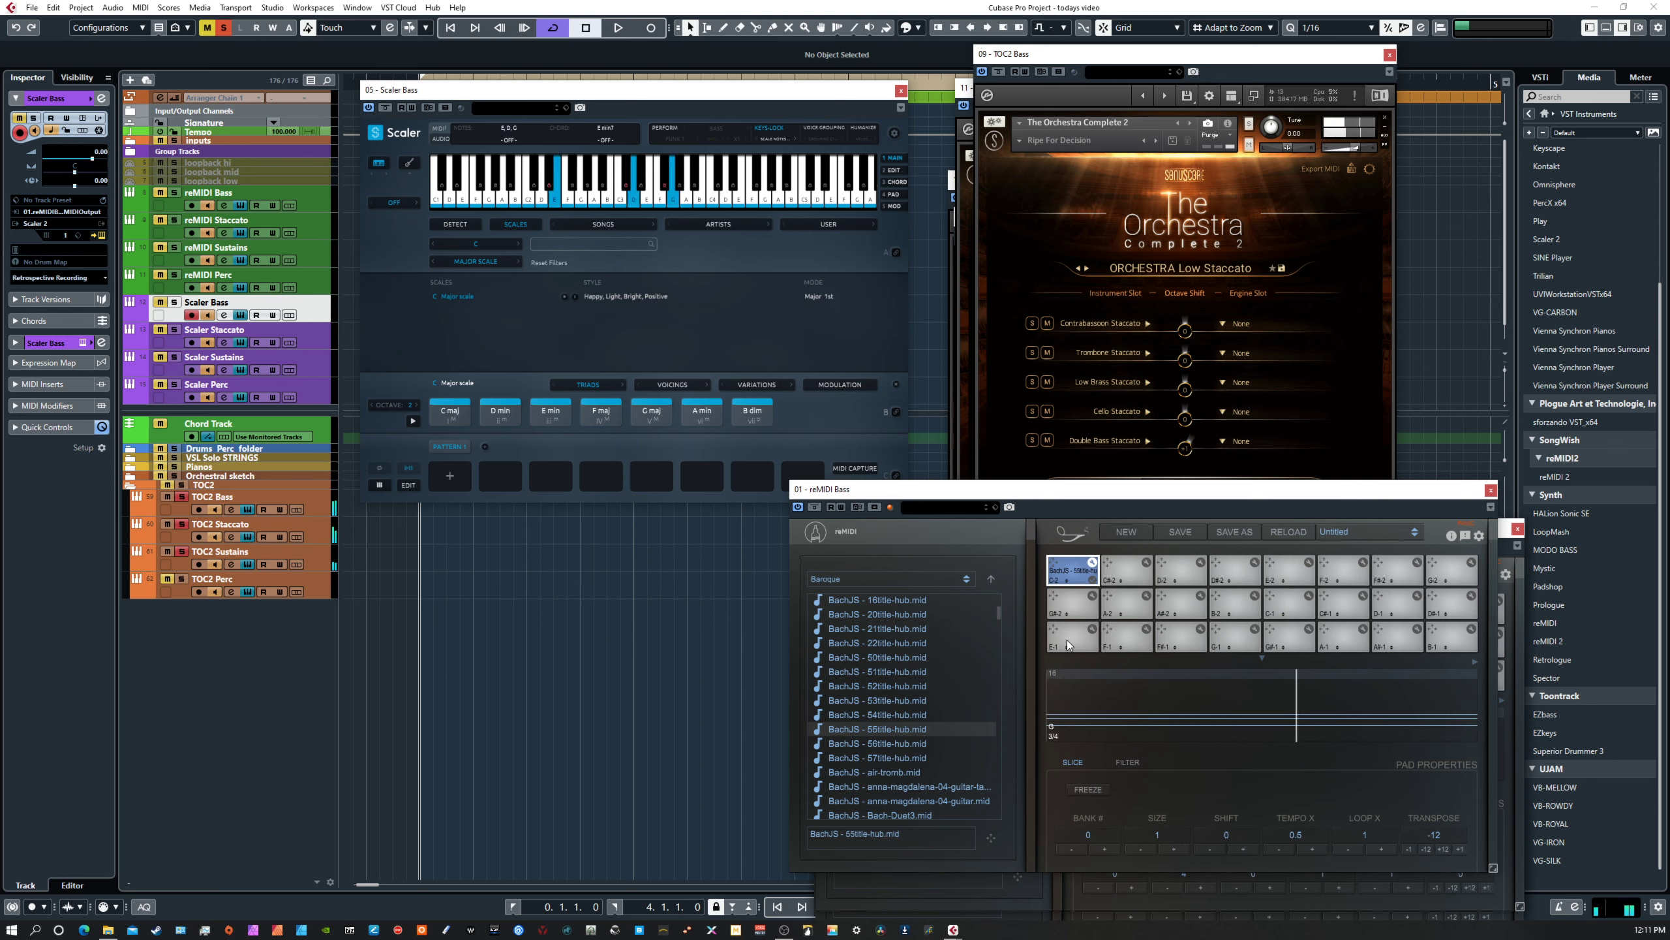
Try a transpose of -24 on the reMIDI Bass pad, return it to -12, and check the pad's Filter settings.
left_click(1427, 850)
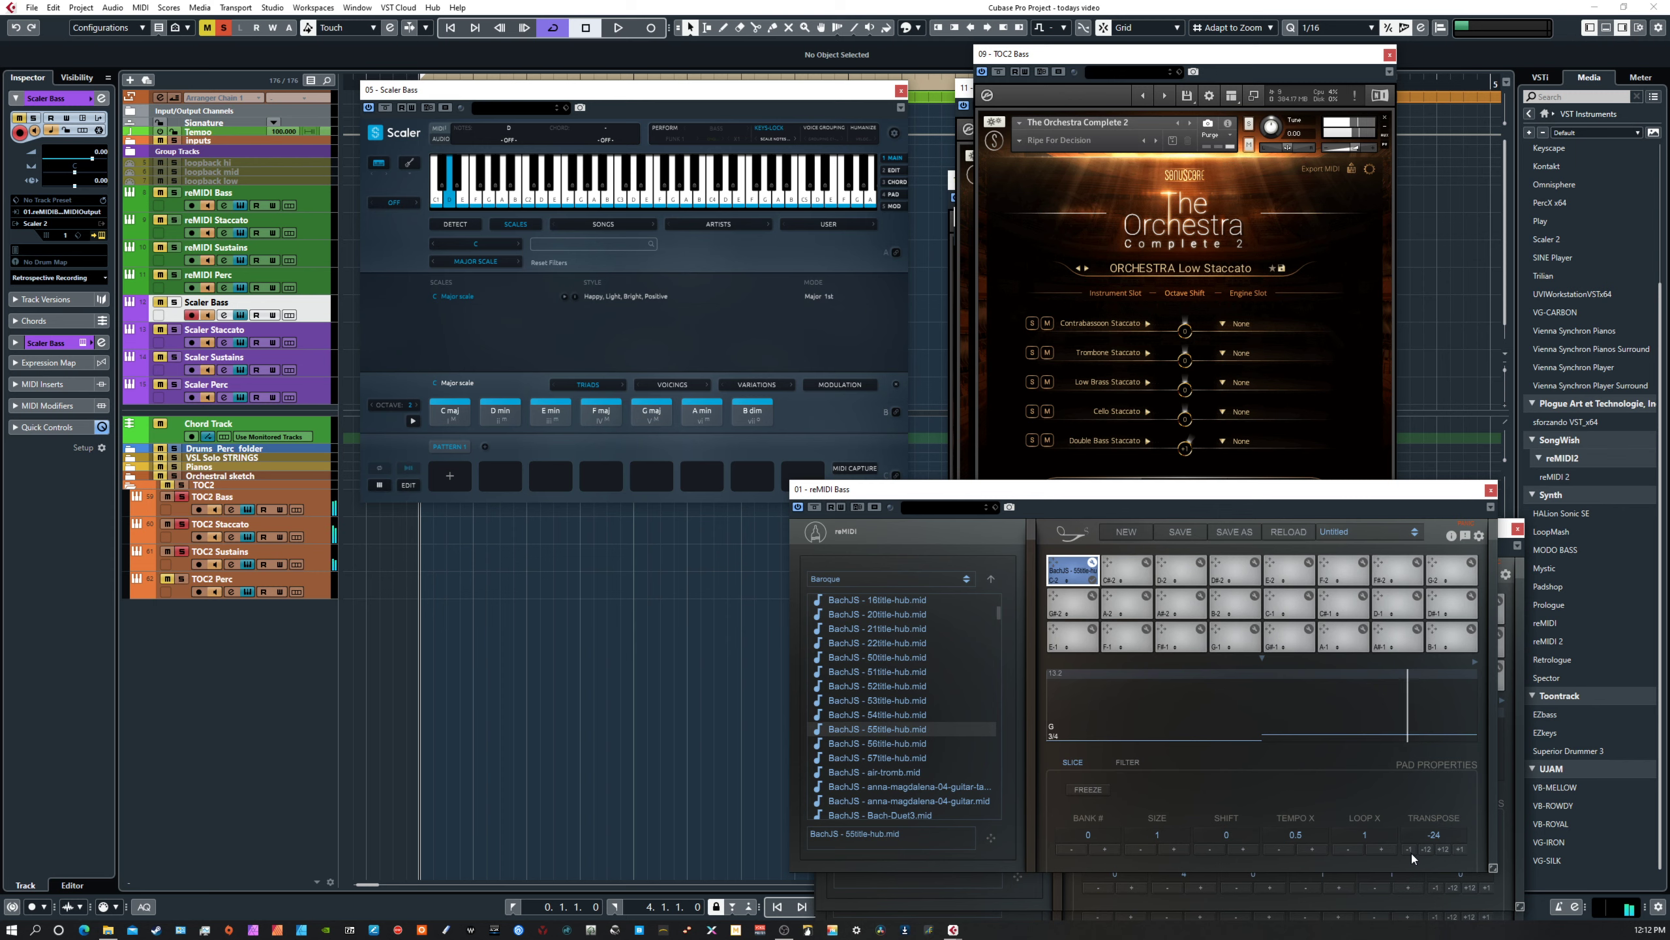
left_click(1446, 852)
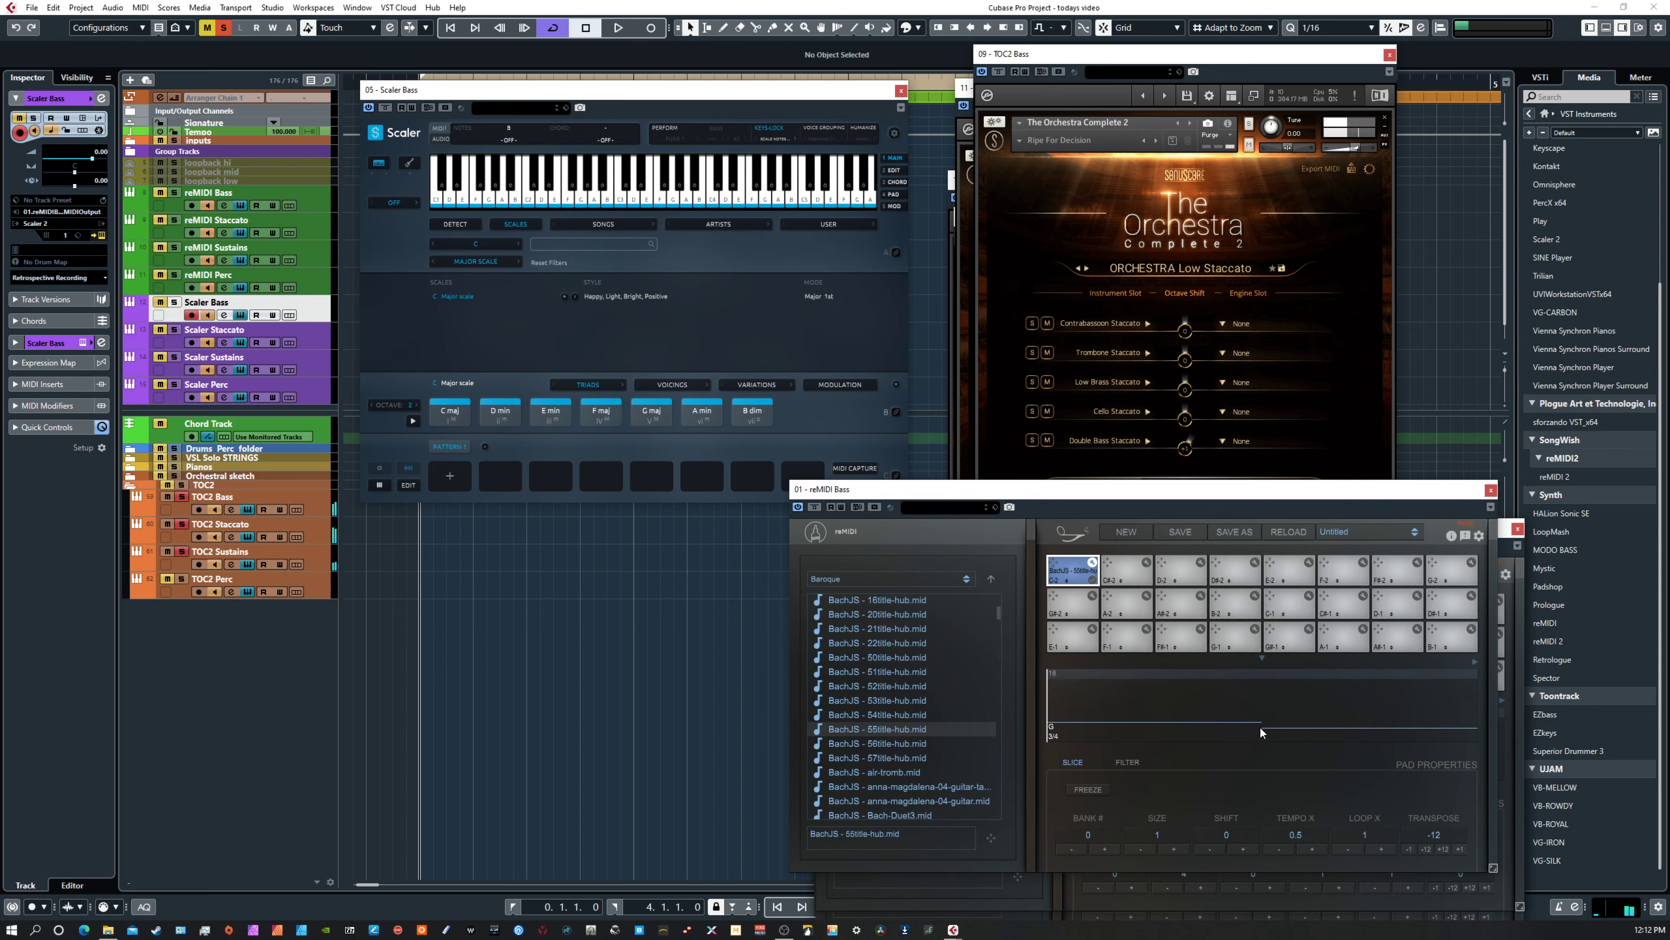
left_click(1125, 763)
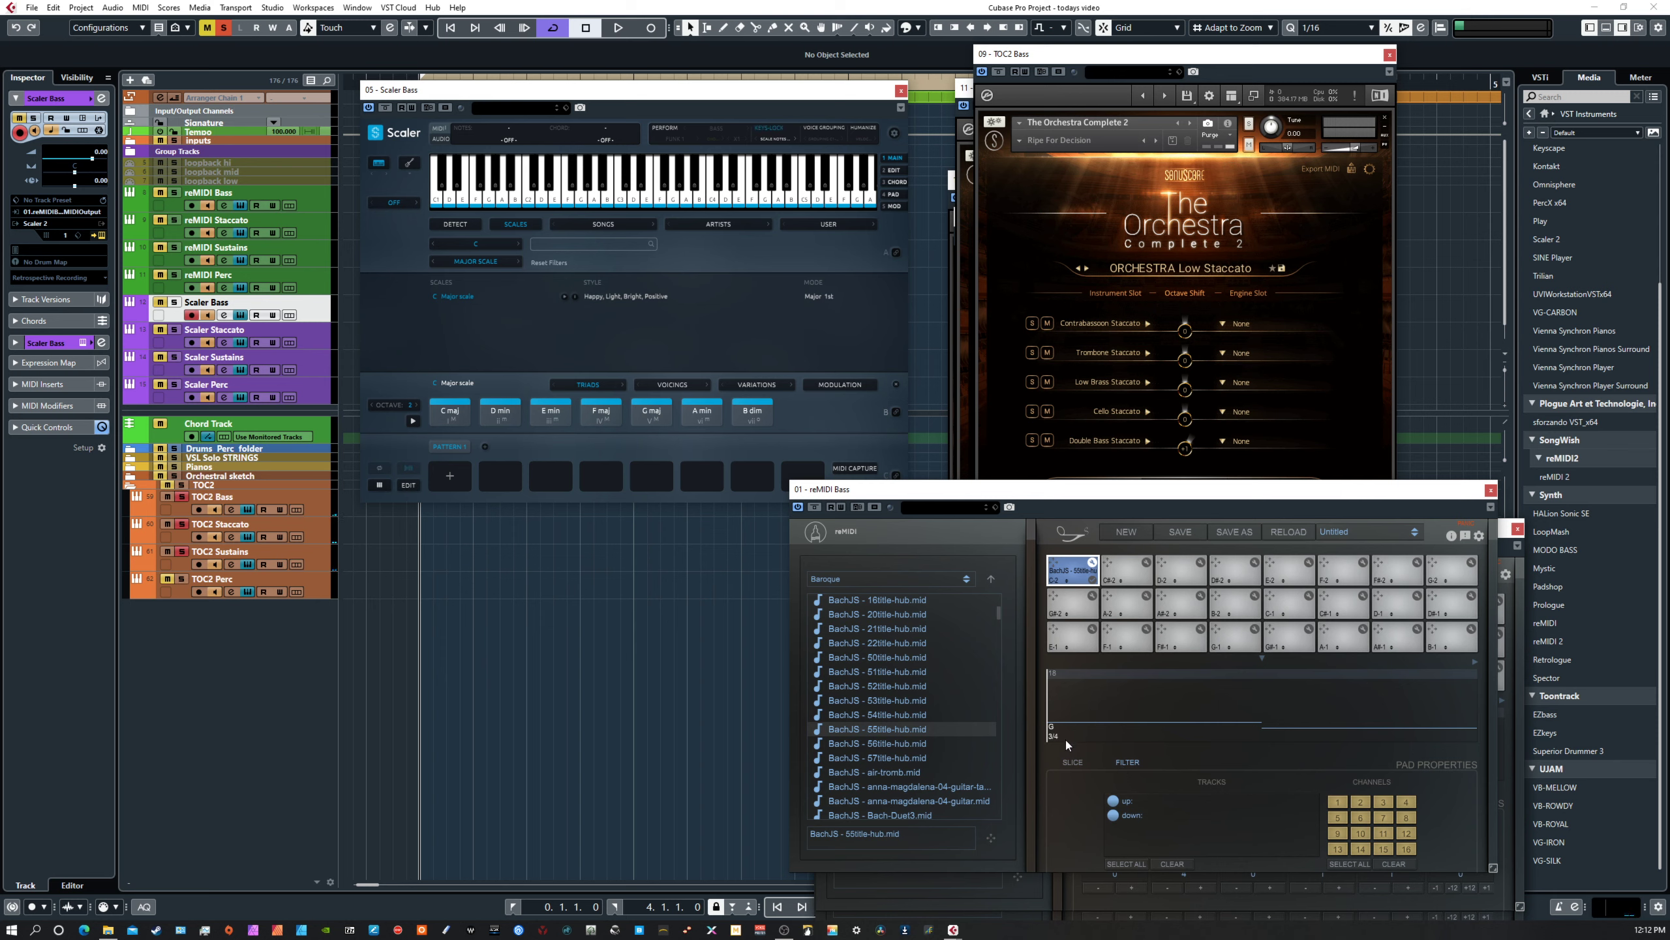
left_click(1073, 762)
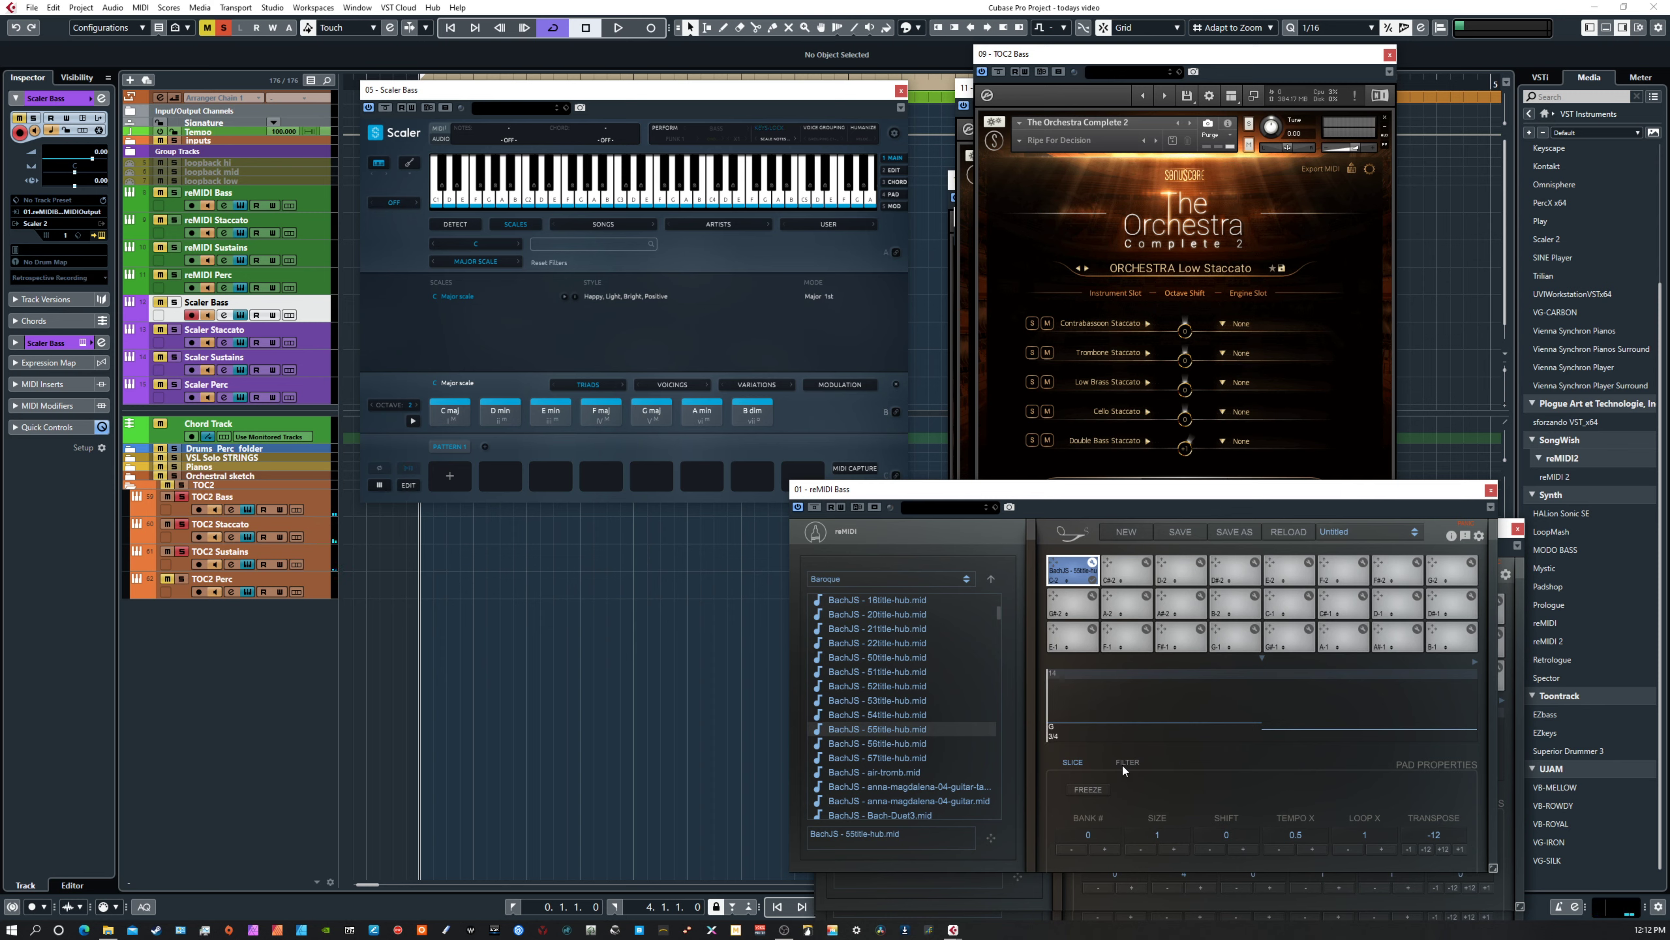
Try the Freeze option on the reMIDI Bass pad and switch it back off.
left_click(1088, 790)
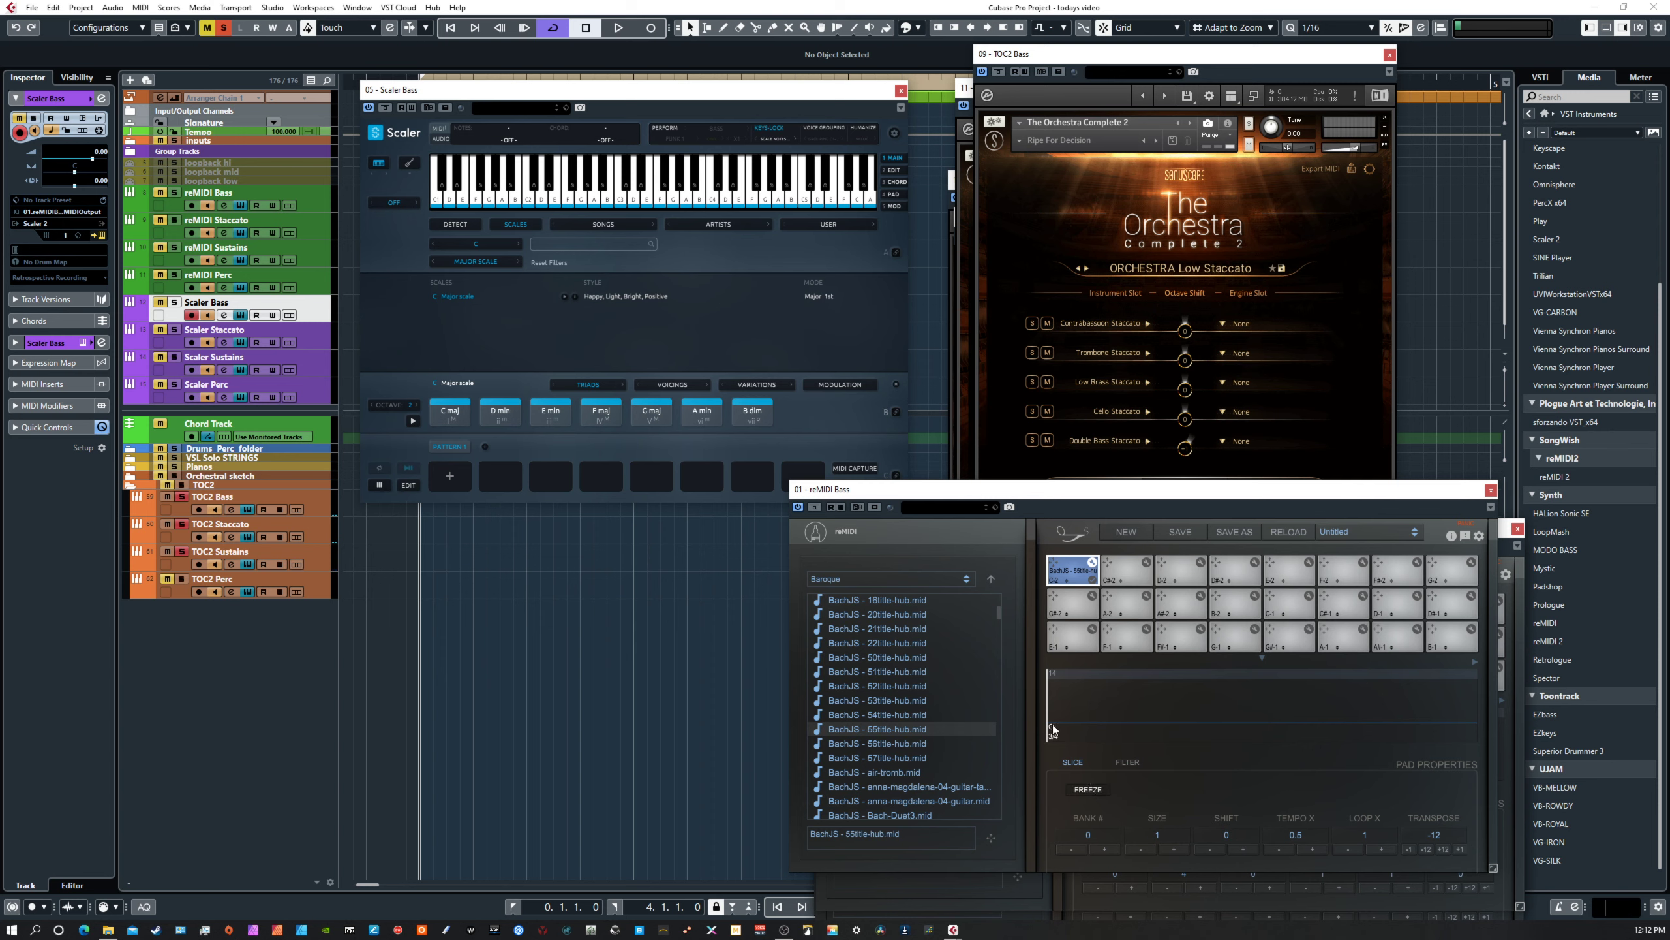
left_click(1085, 791)
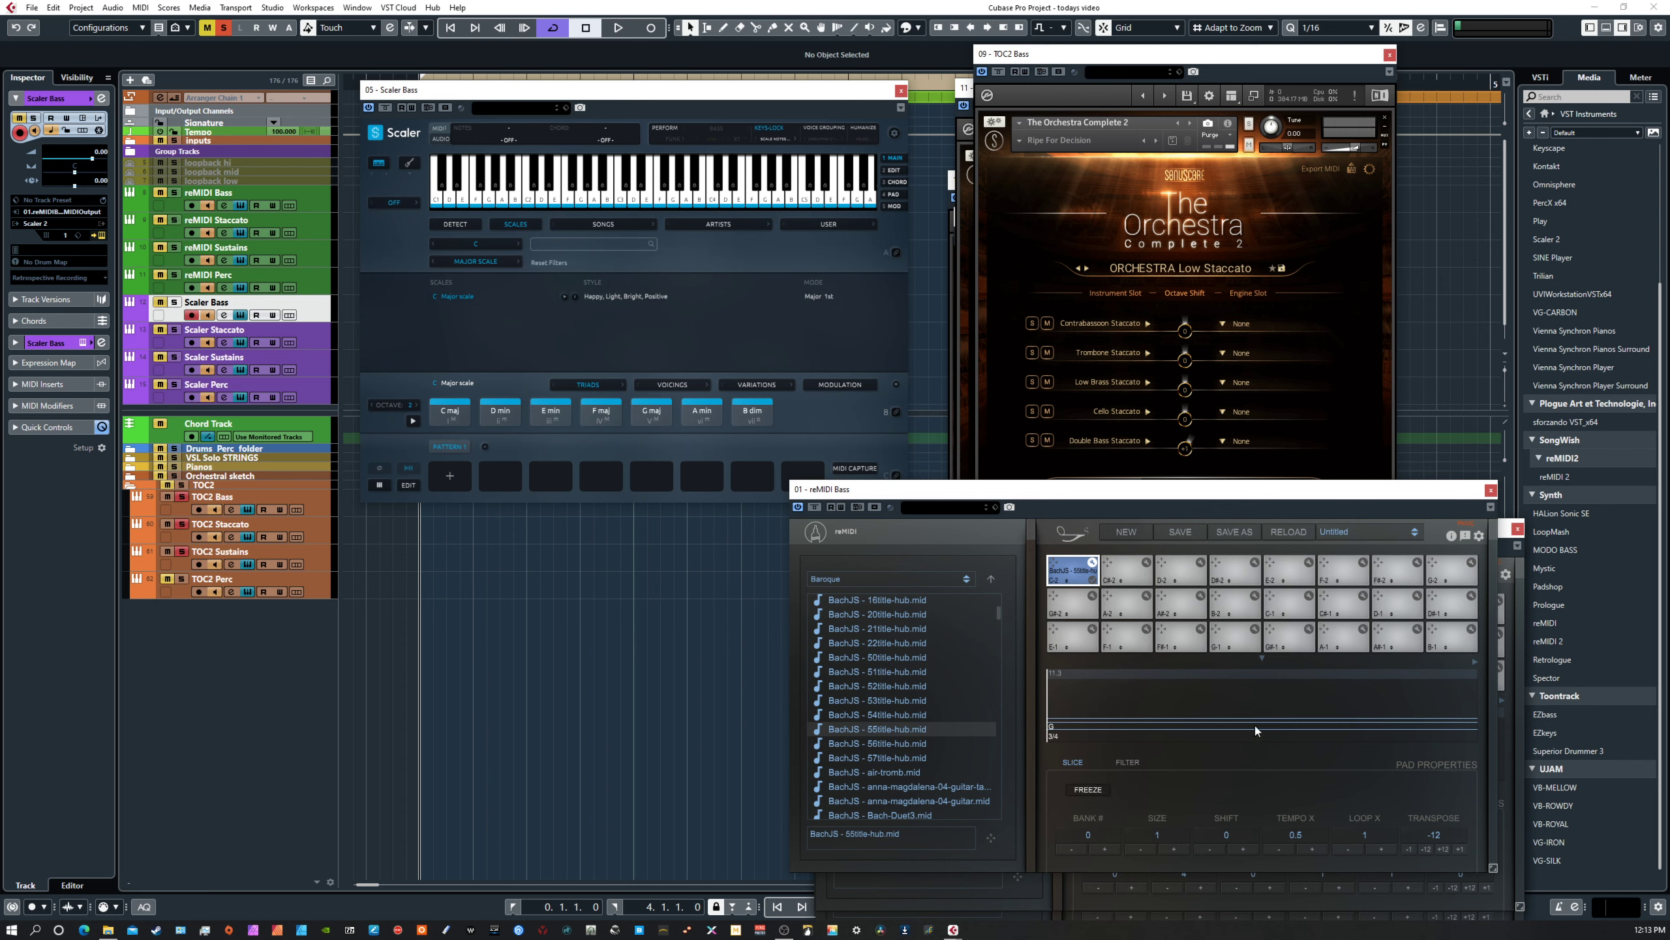
left_click(1097, 794)
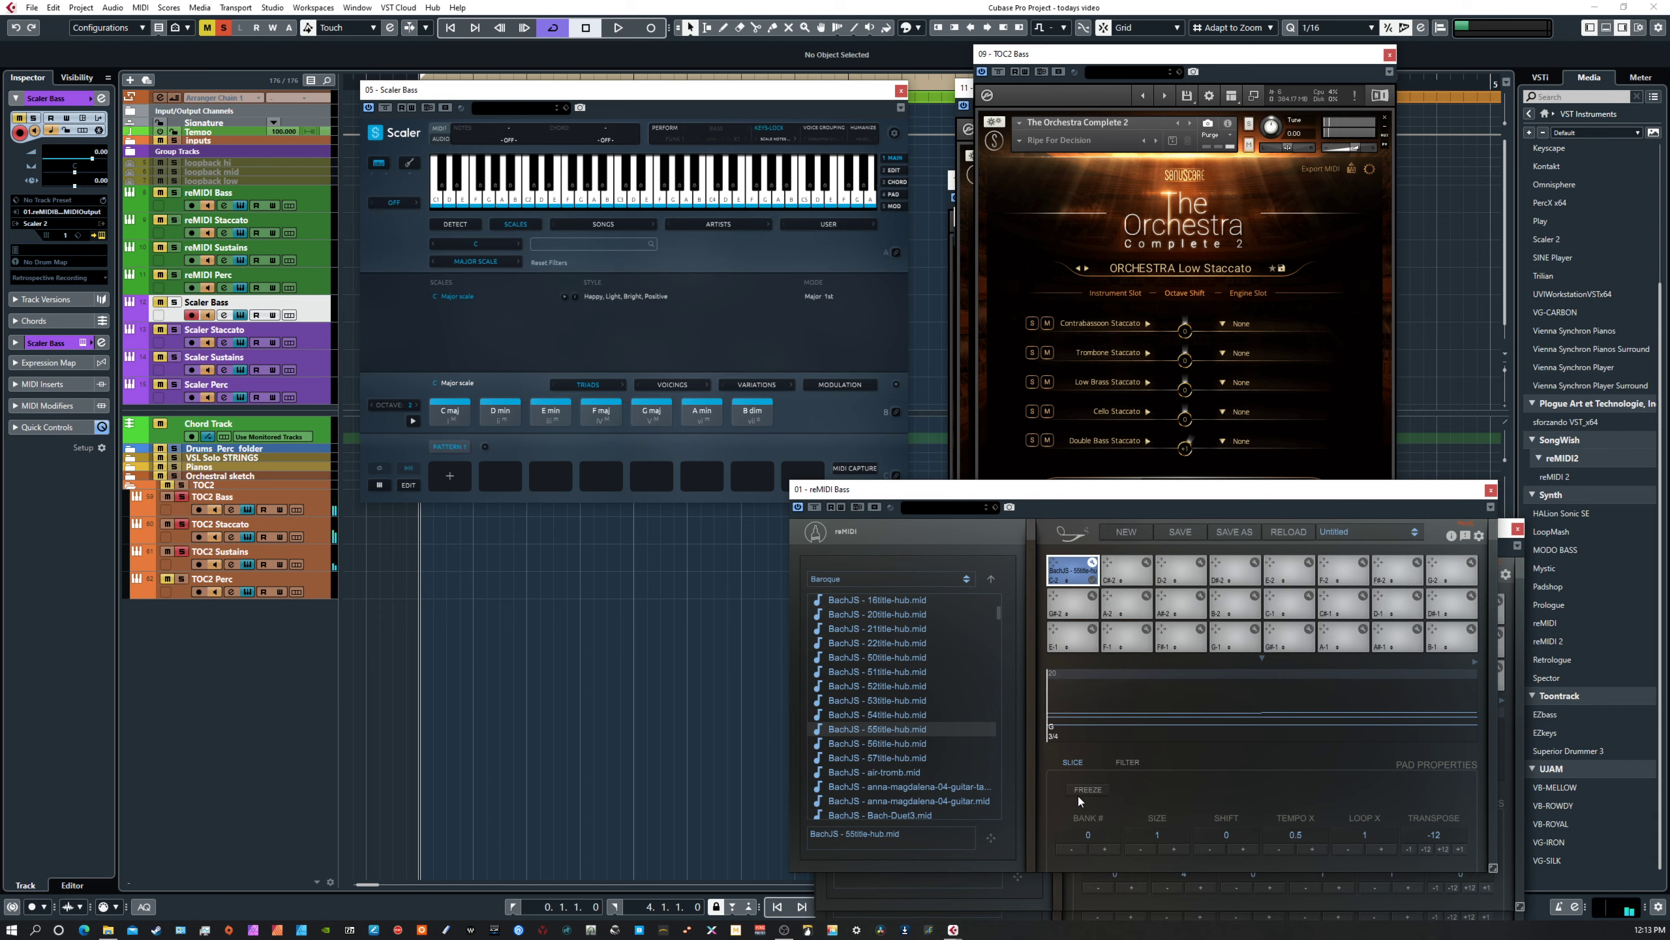
Load BachJS - 52title-hub.mid in reMIDI Bass.
left_click(896, 685)
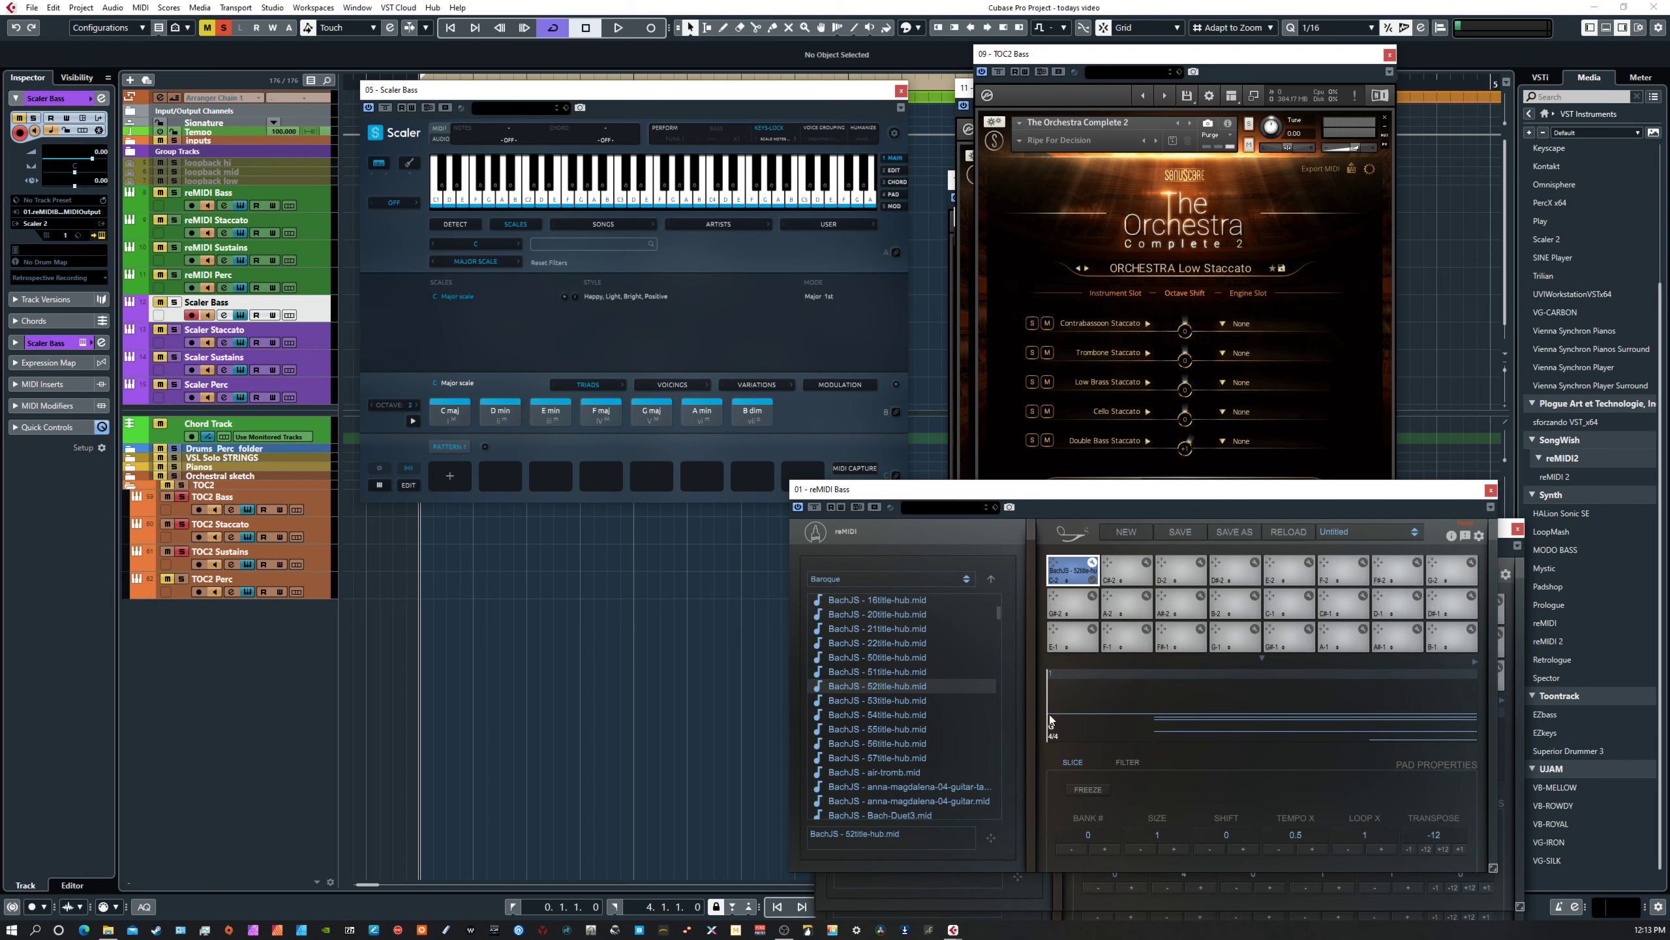
Toggle Freeze on the reMIDI Bass pad on and off, and freeze the slice again.
left_click(1085, 789)
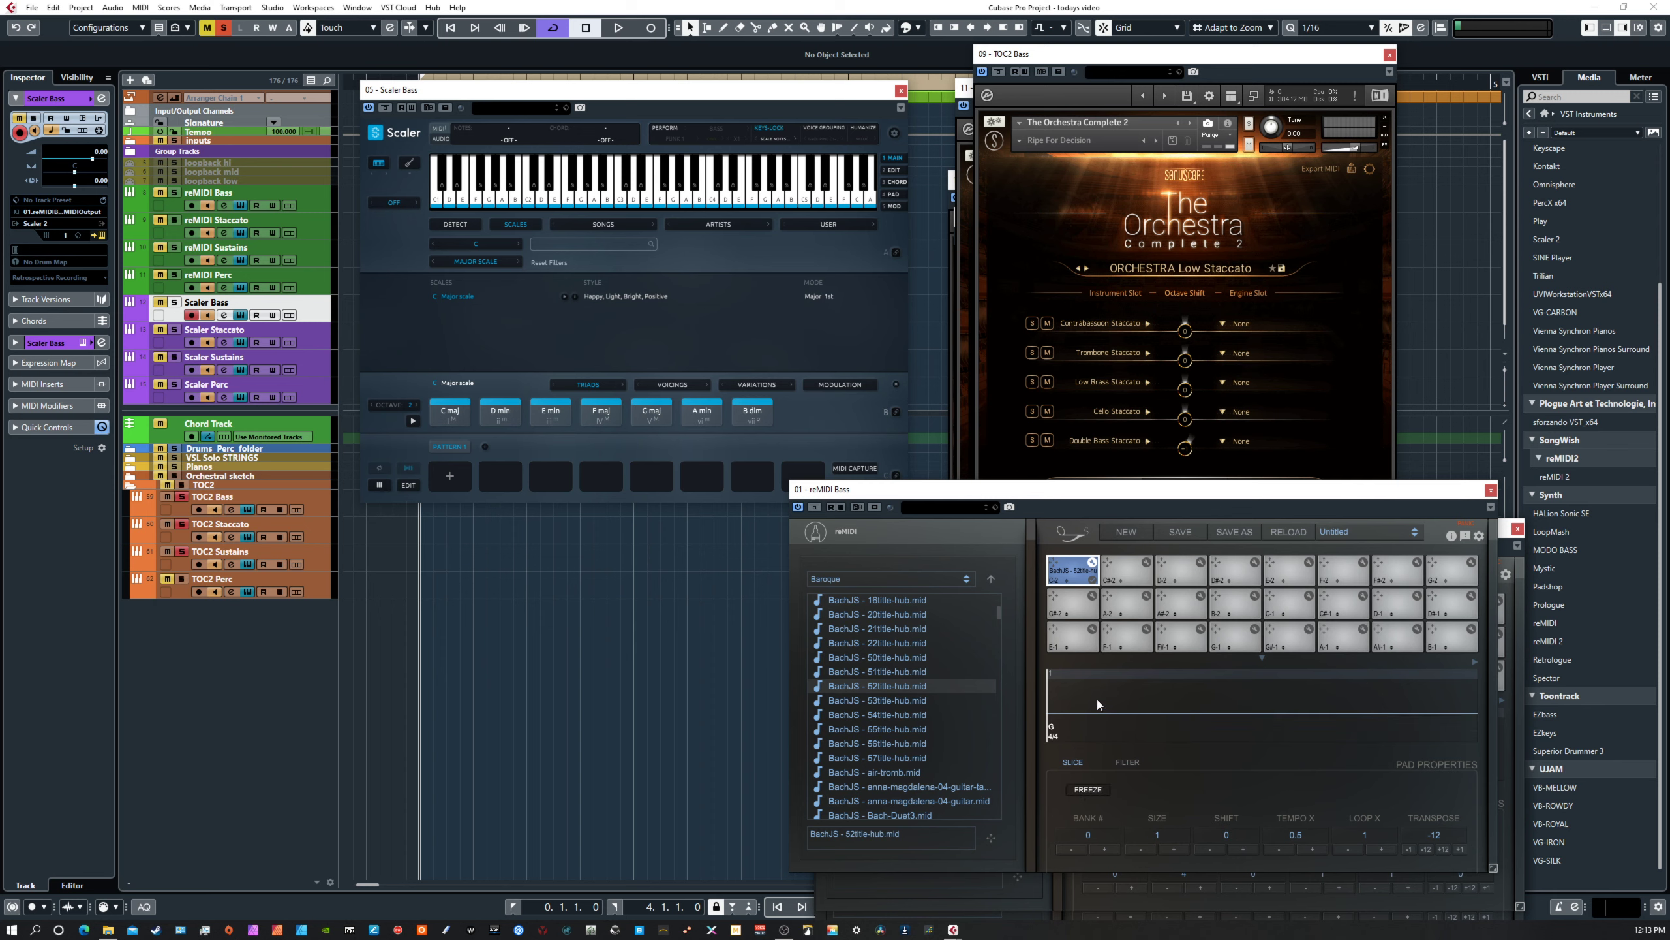
left_click(1095, 789)
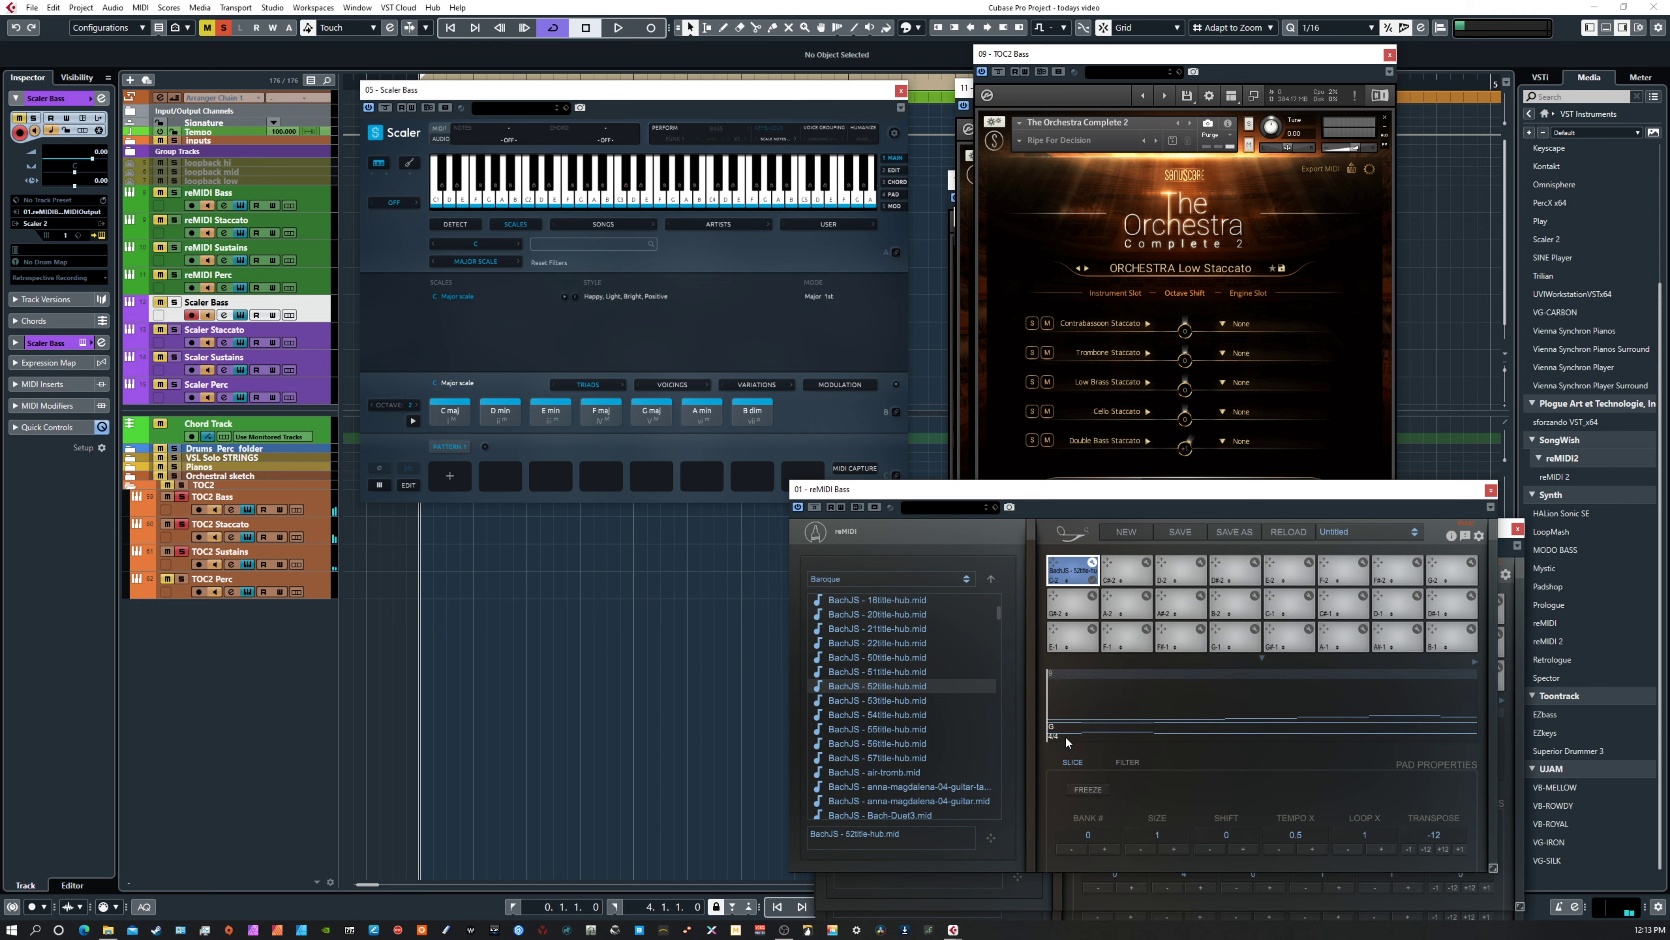
left_click(1096, 789)
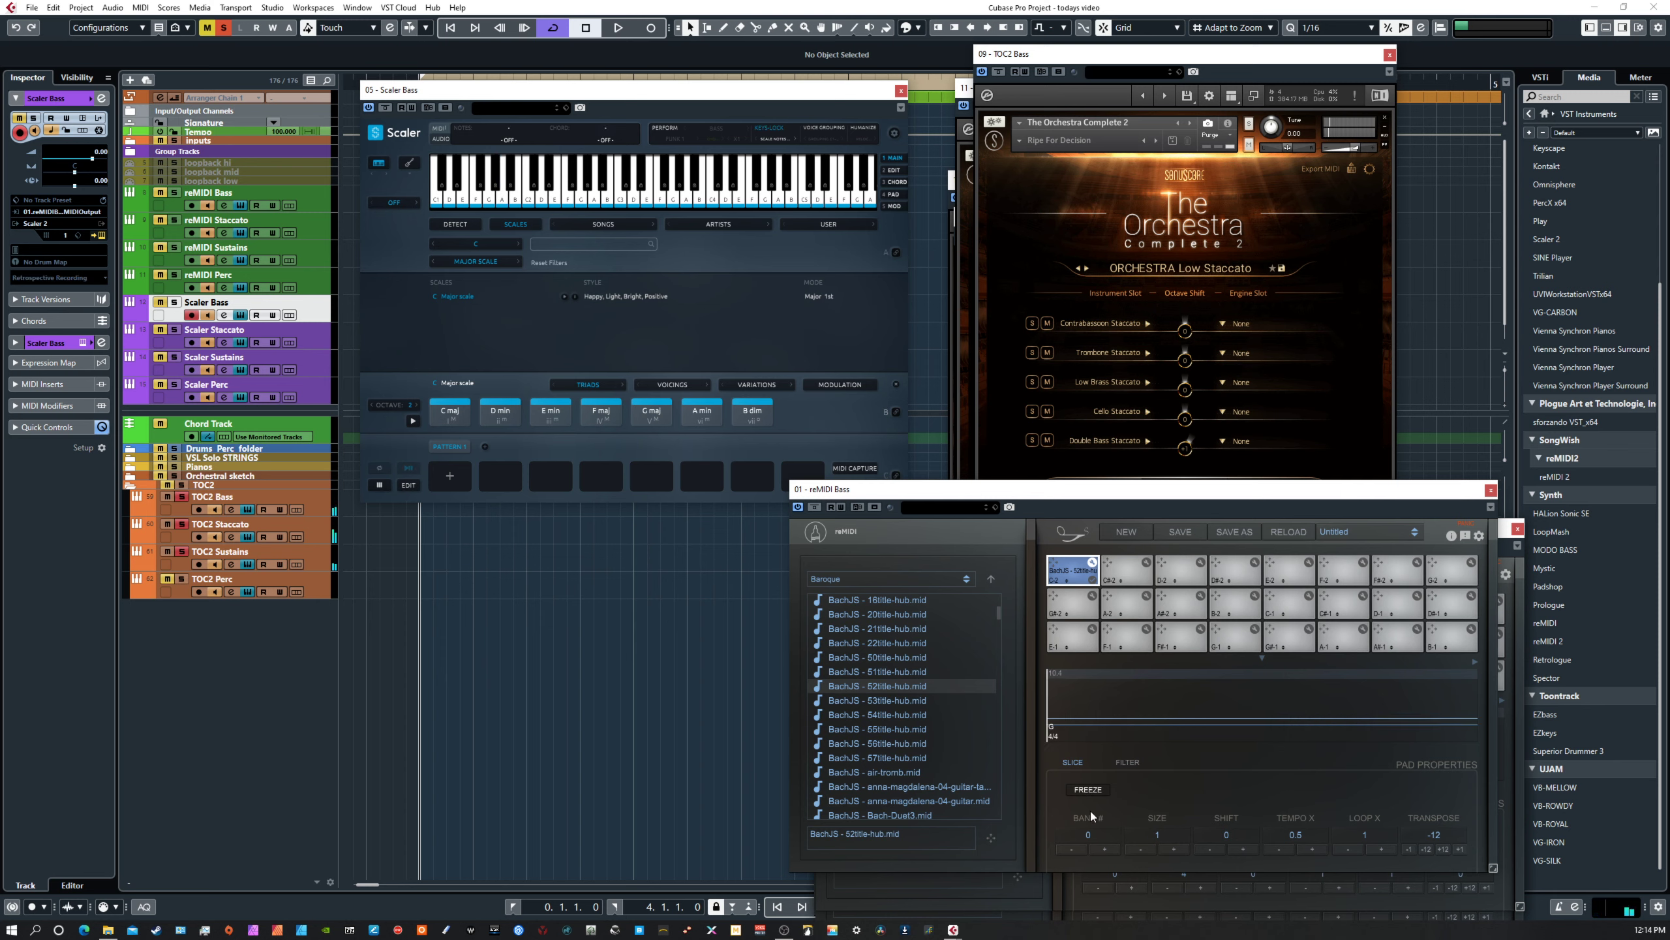
Try a slice Size of 5 on the frozen reMIDI Bass pad, audition it, and return the Size to 1.
left_click(1175, 848)
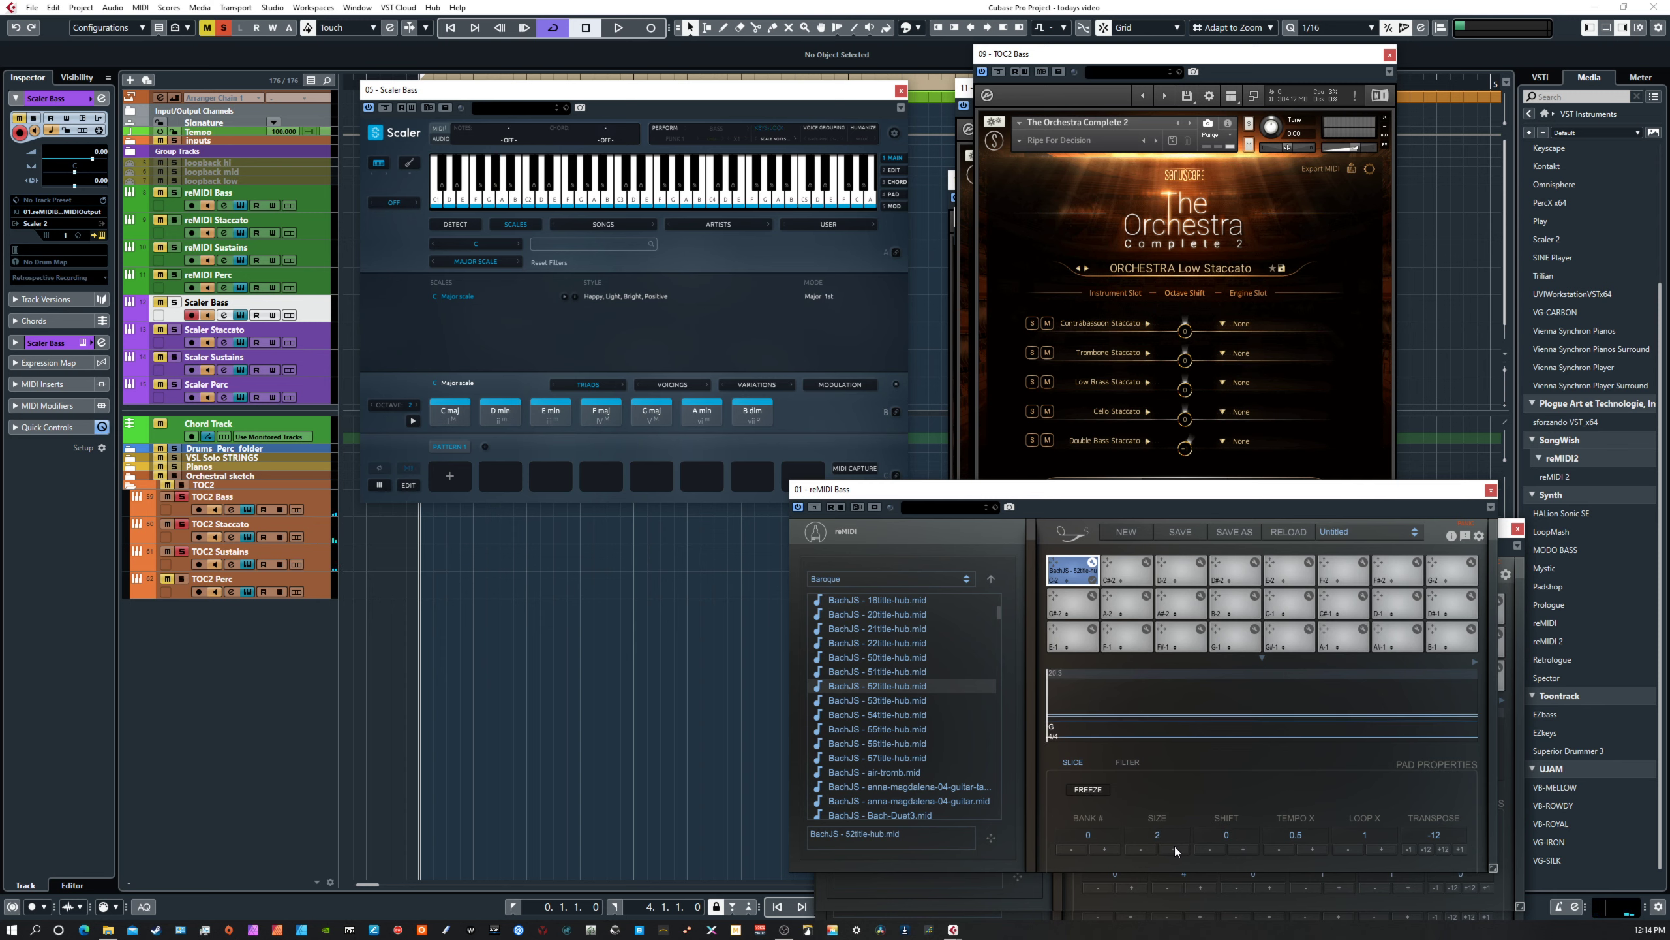
left_click(1178, 849)
left_click(1180, 849)
left_click(1179, 848)
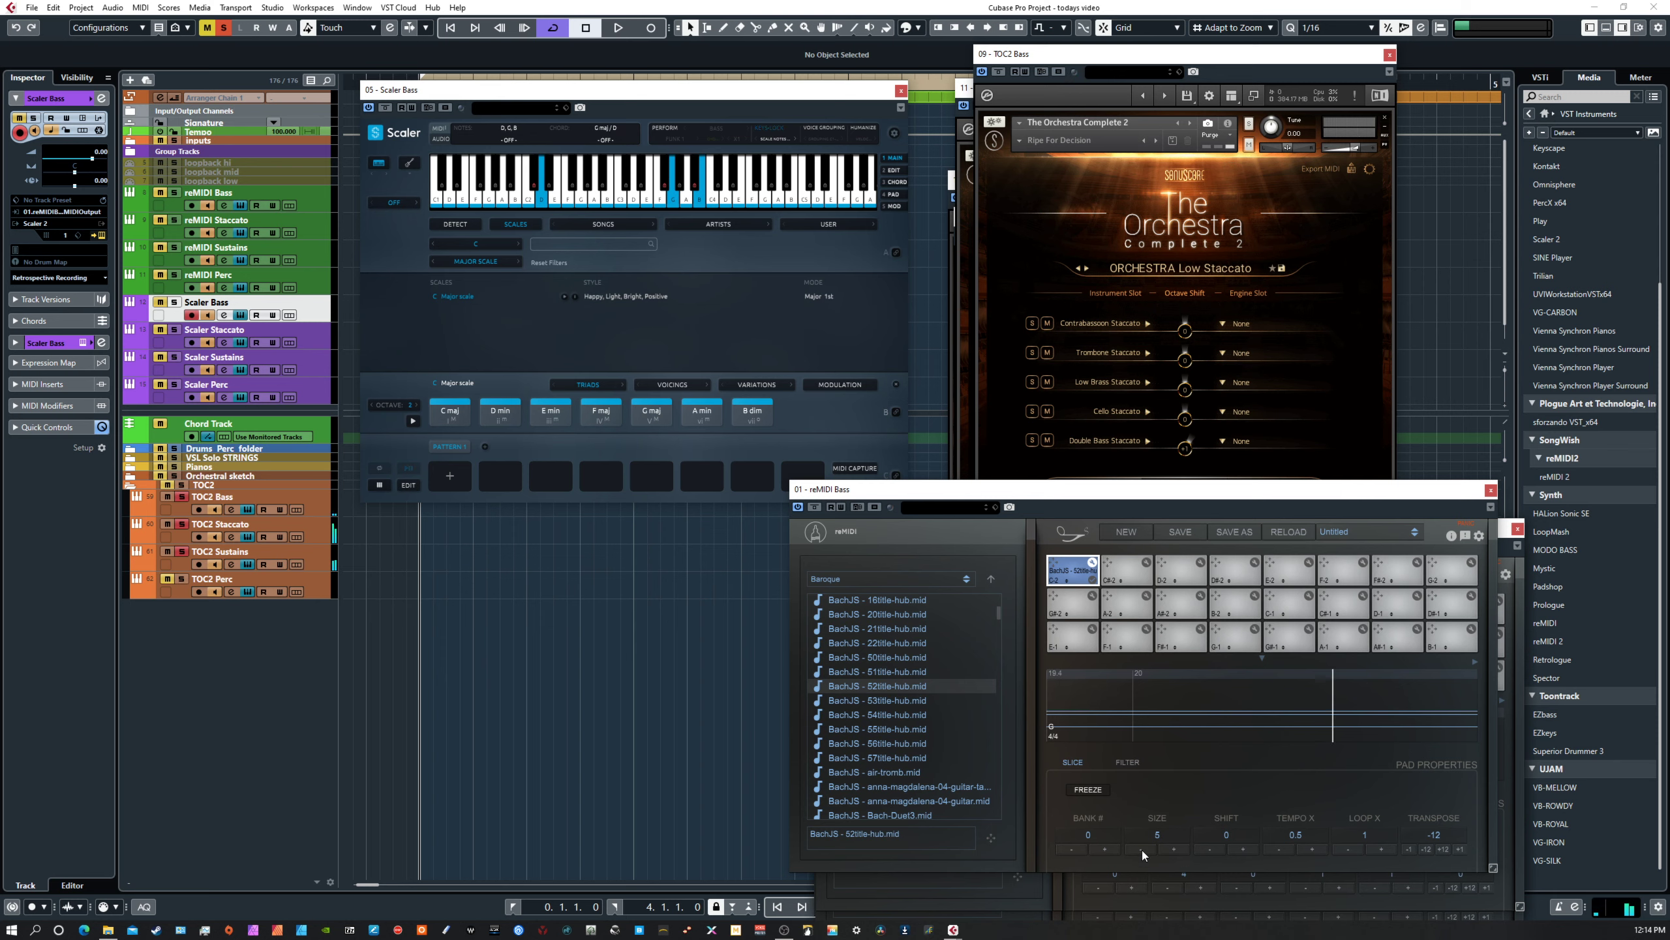
key("space")
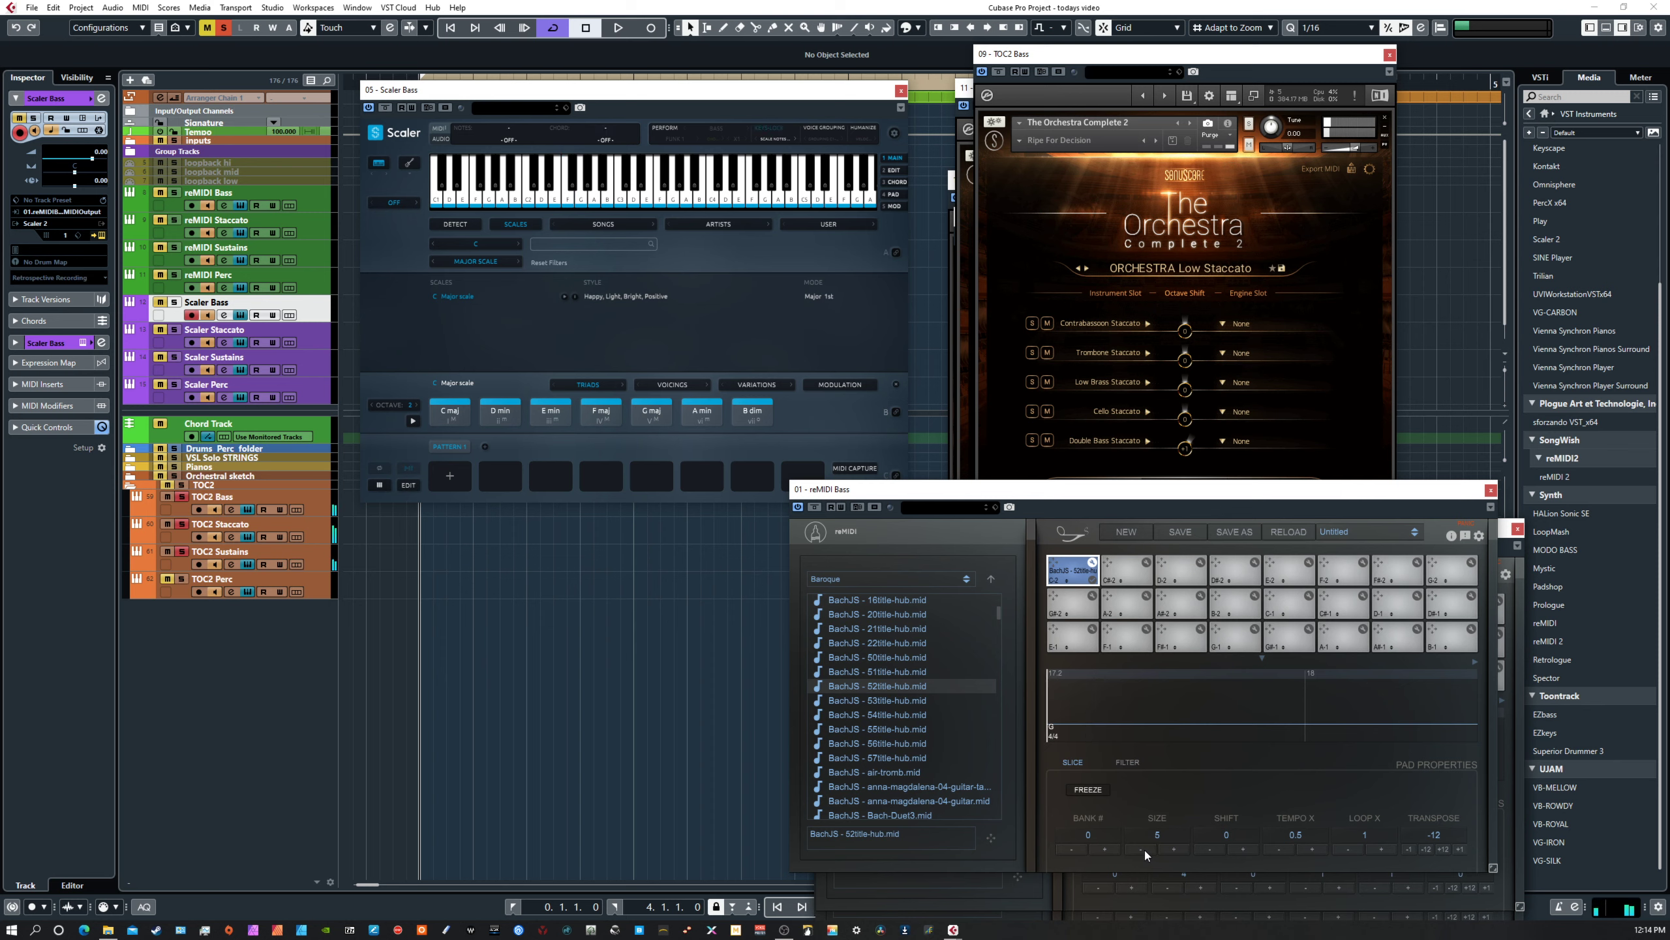
key("space")
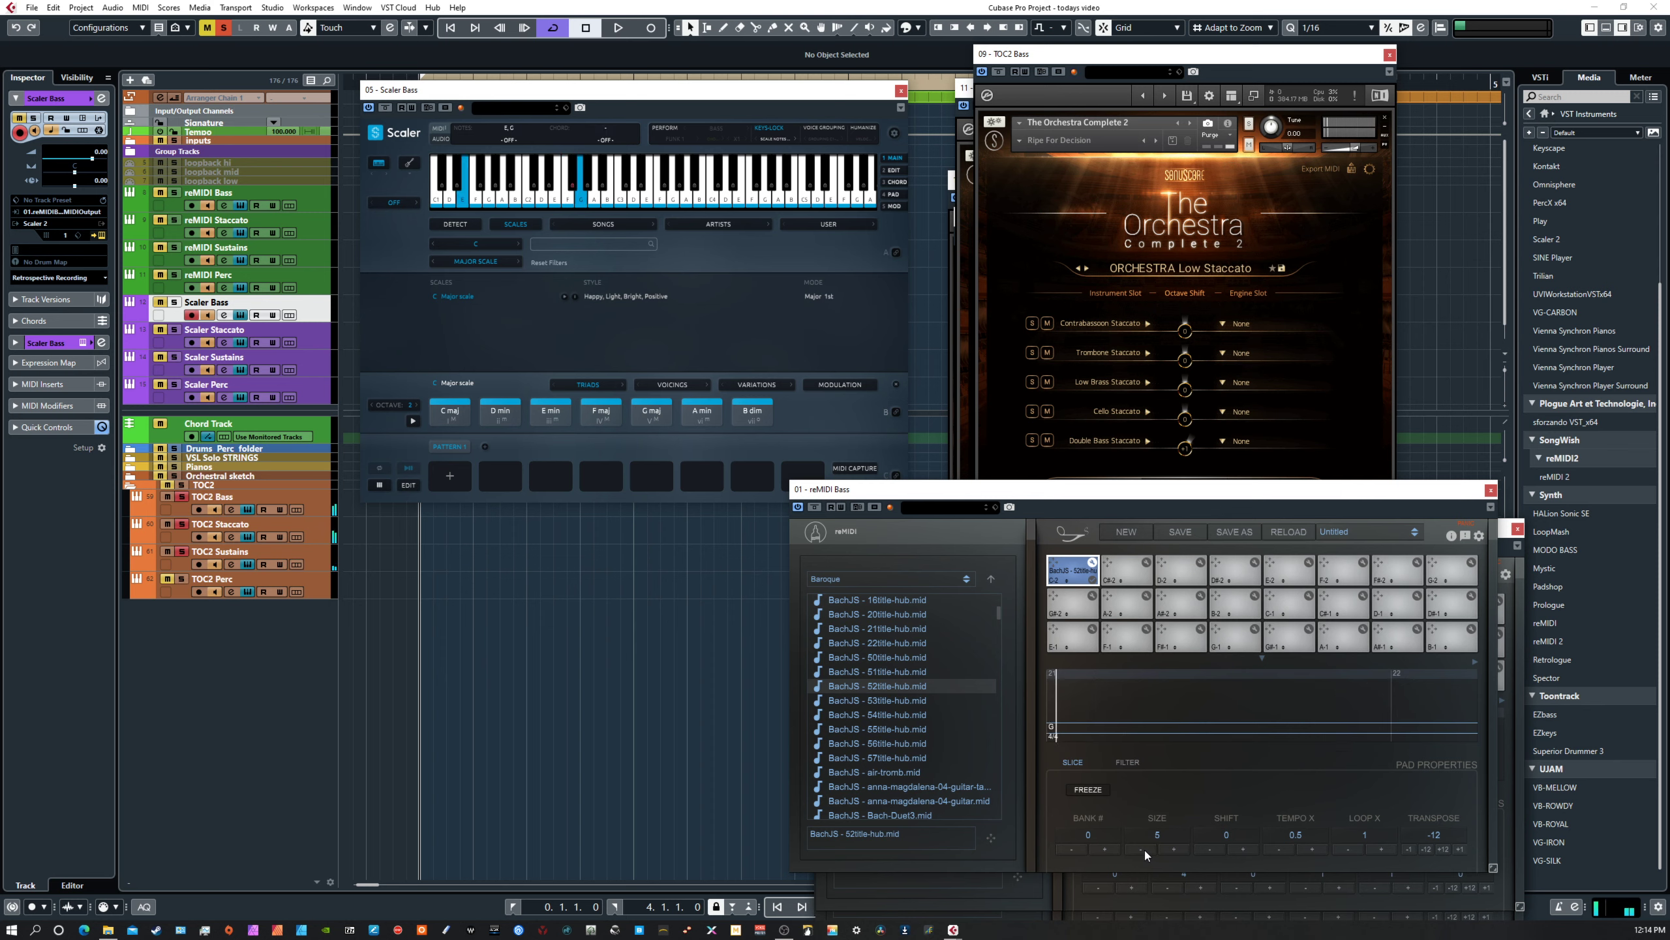
key("space")
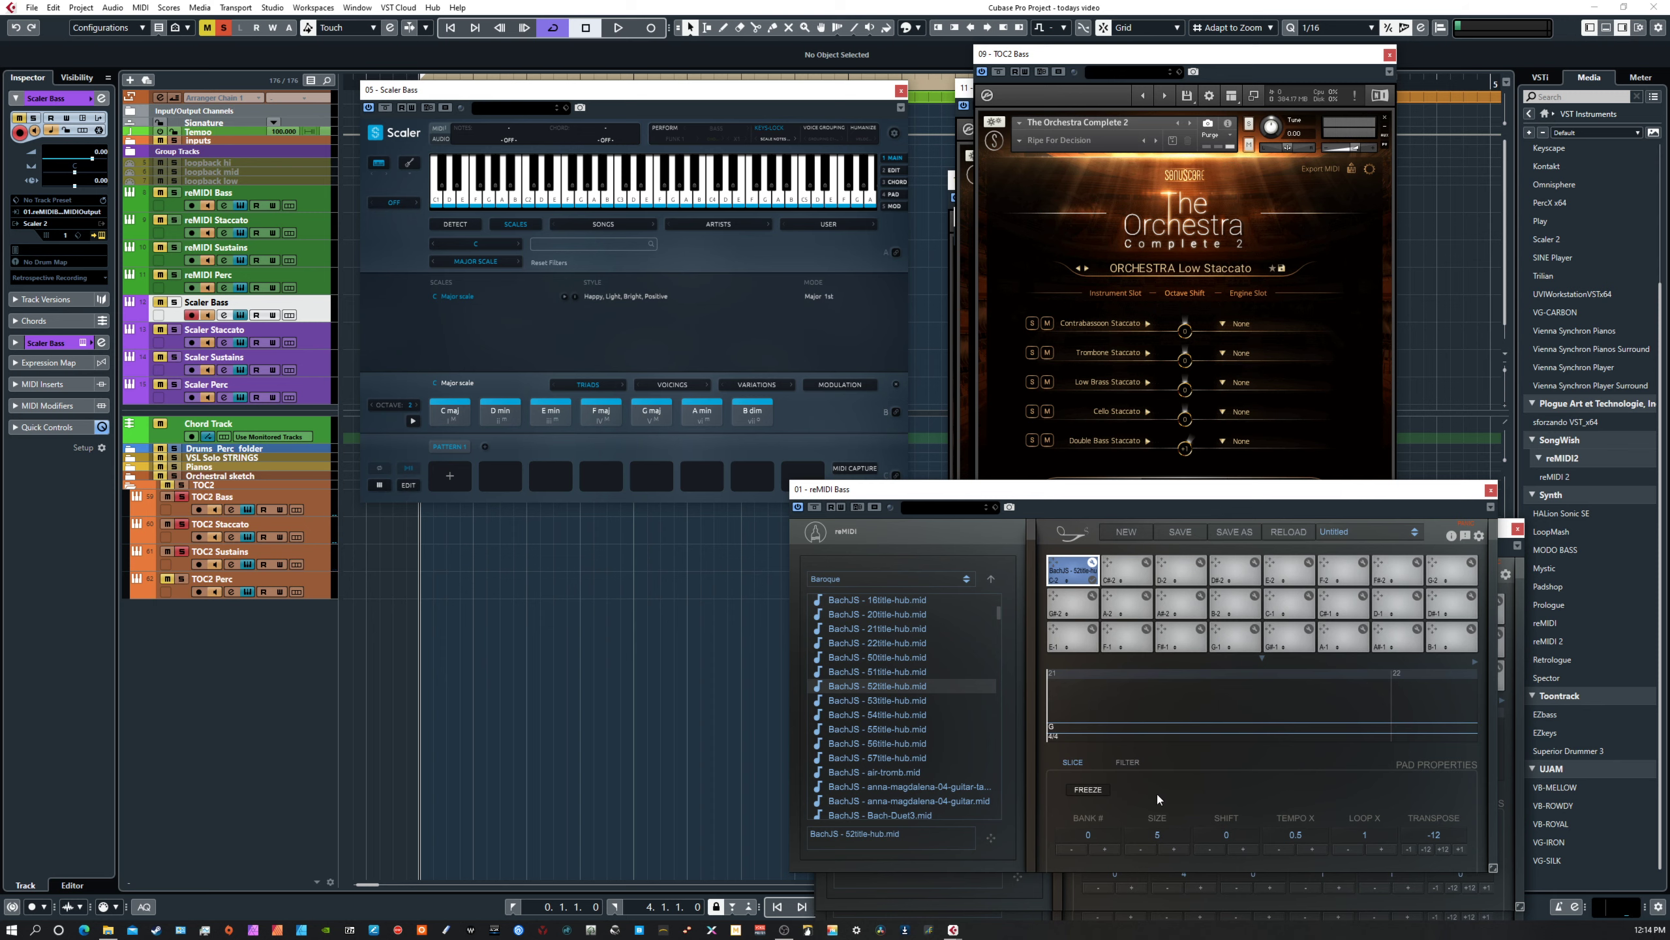
left_click(1141, 849)
left_click(1141, 848)
left_click(1141, 849)
left_click(1141, 848)
Check the reMIDI Bass pad's Filter settings and the global Export options, and return to the pad's slice properties.
left_click(1131, 766)
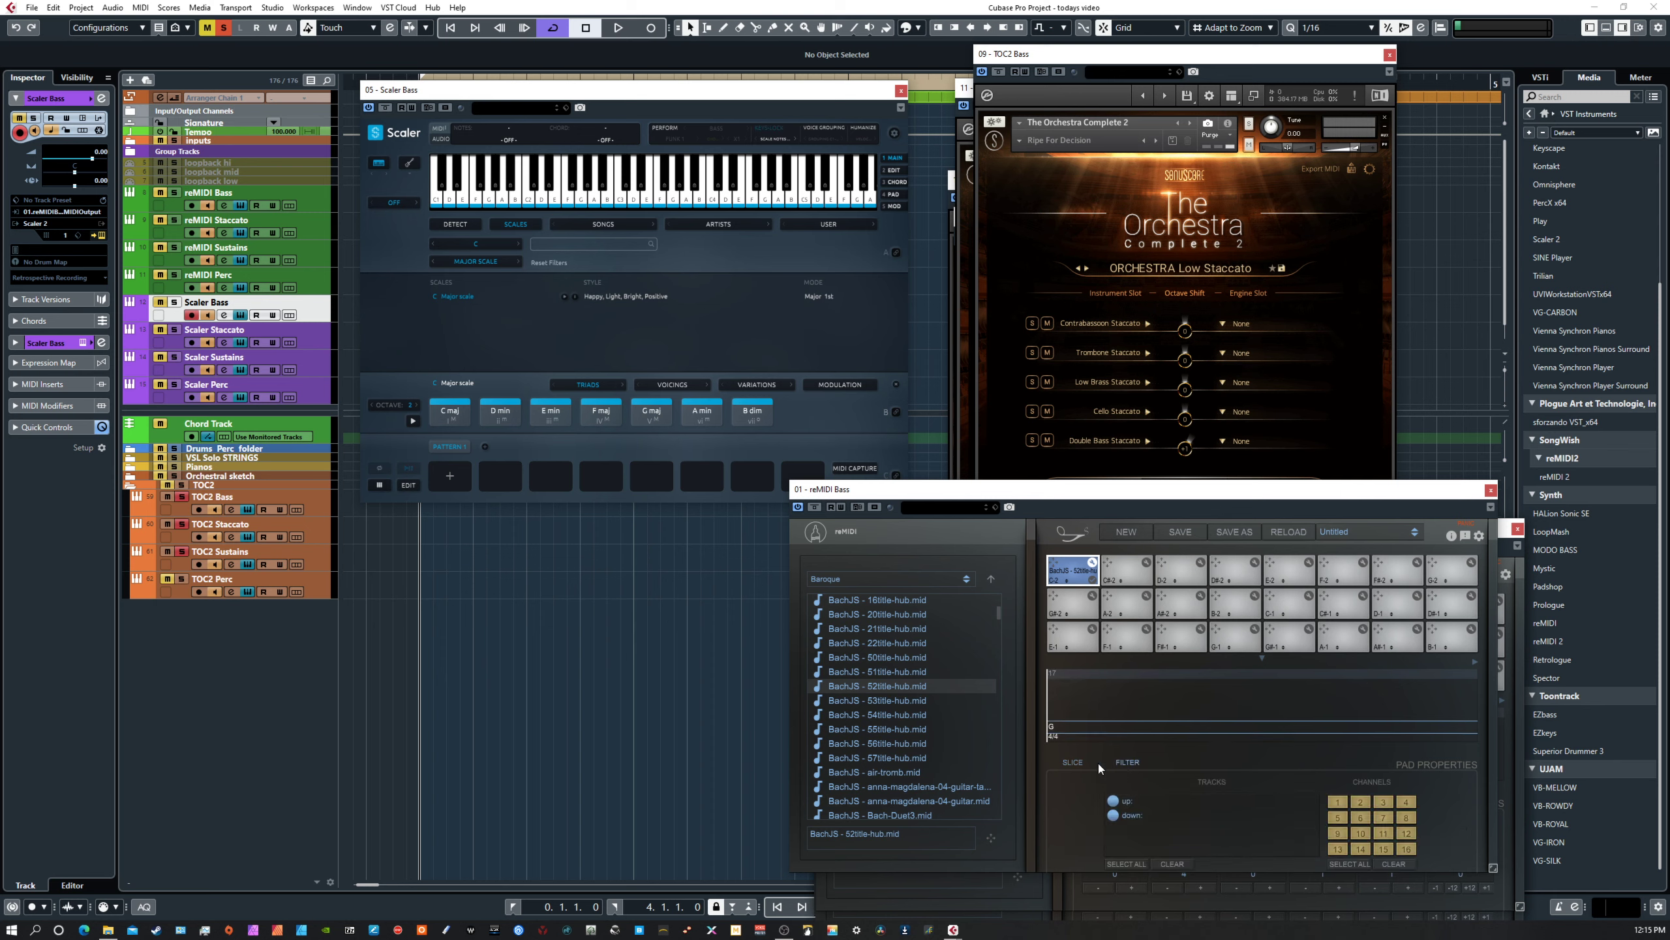
left_click(1073, 763)
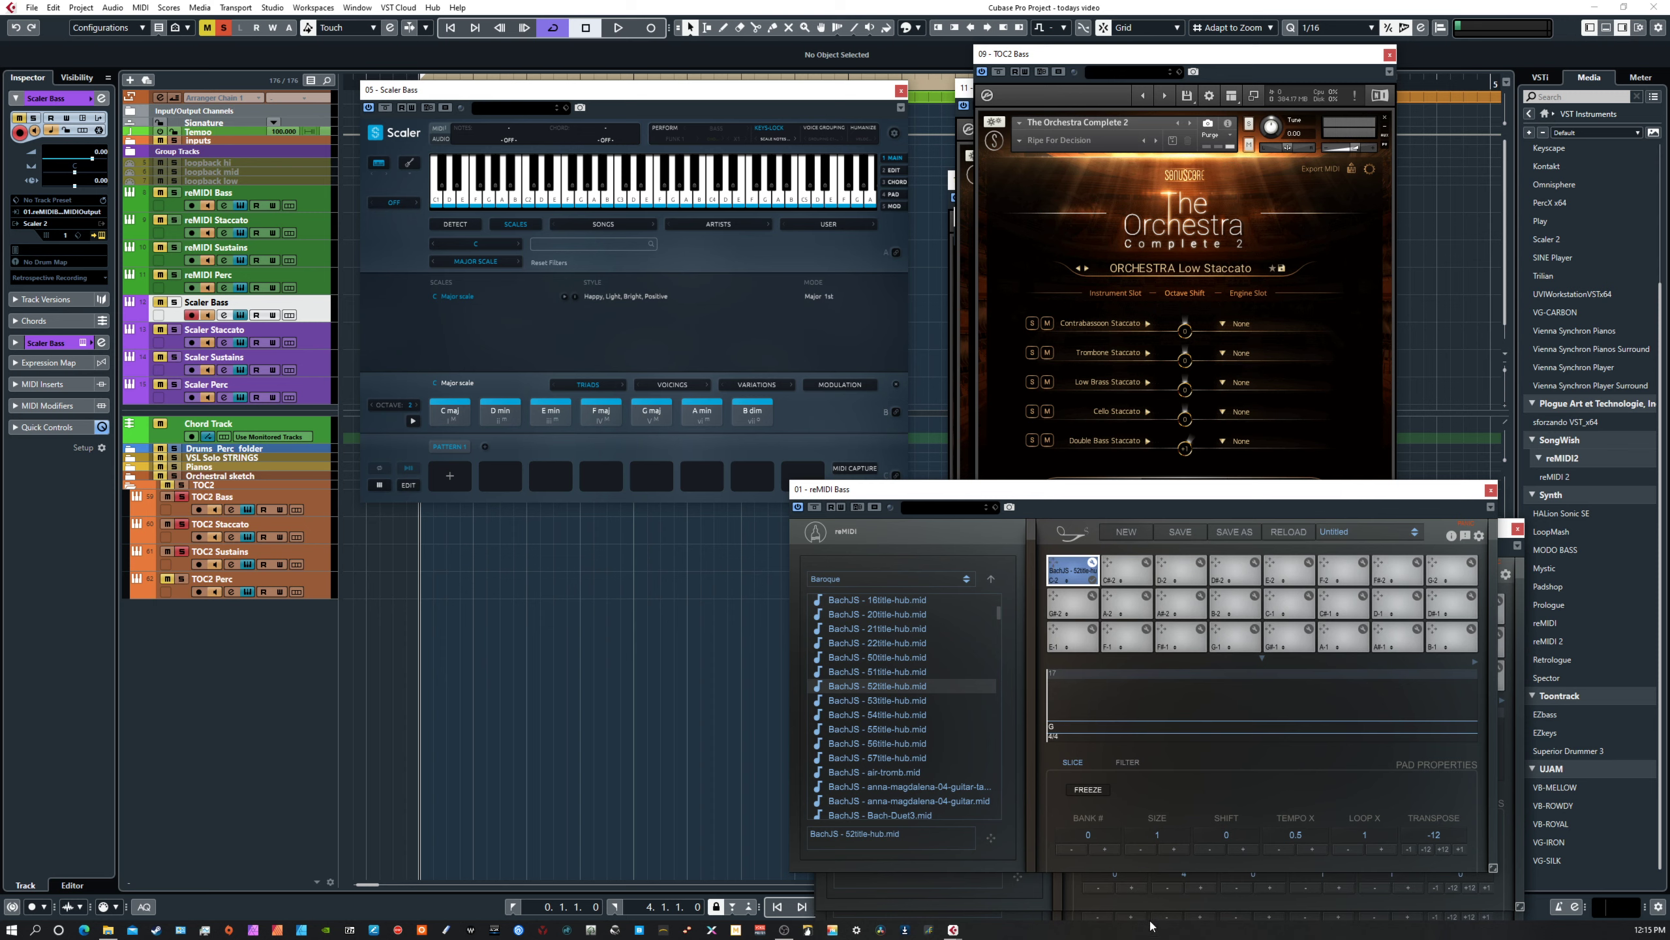
left_click(1094, 564)
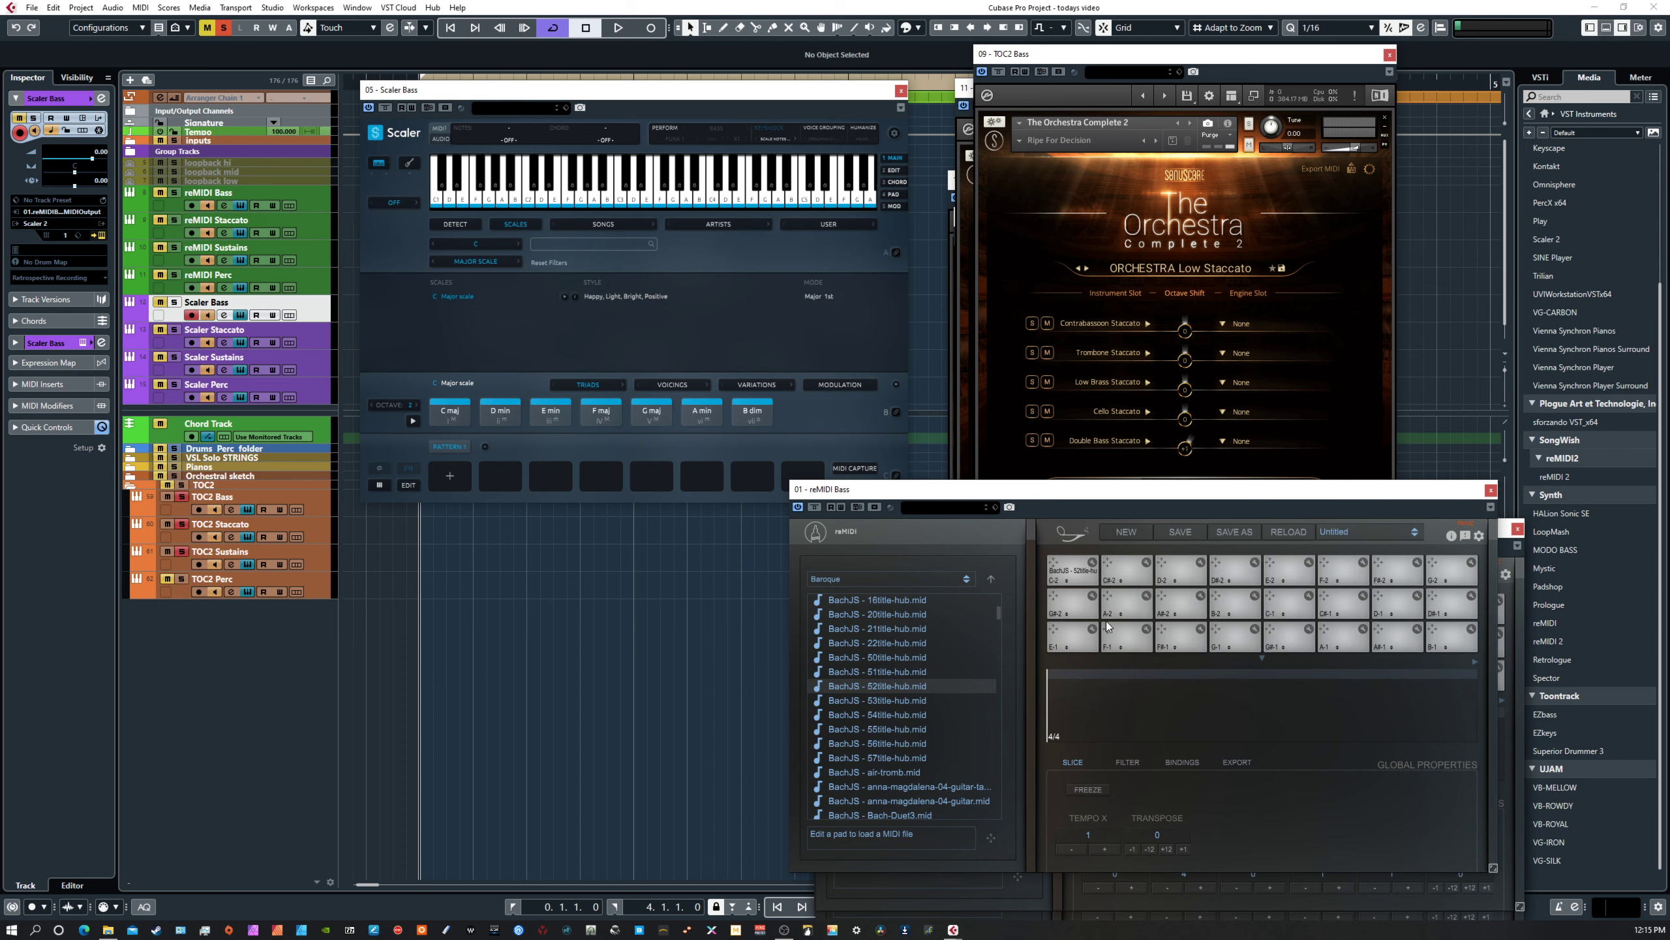
left_click(1238, 765)
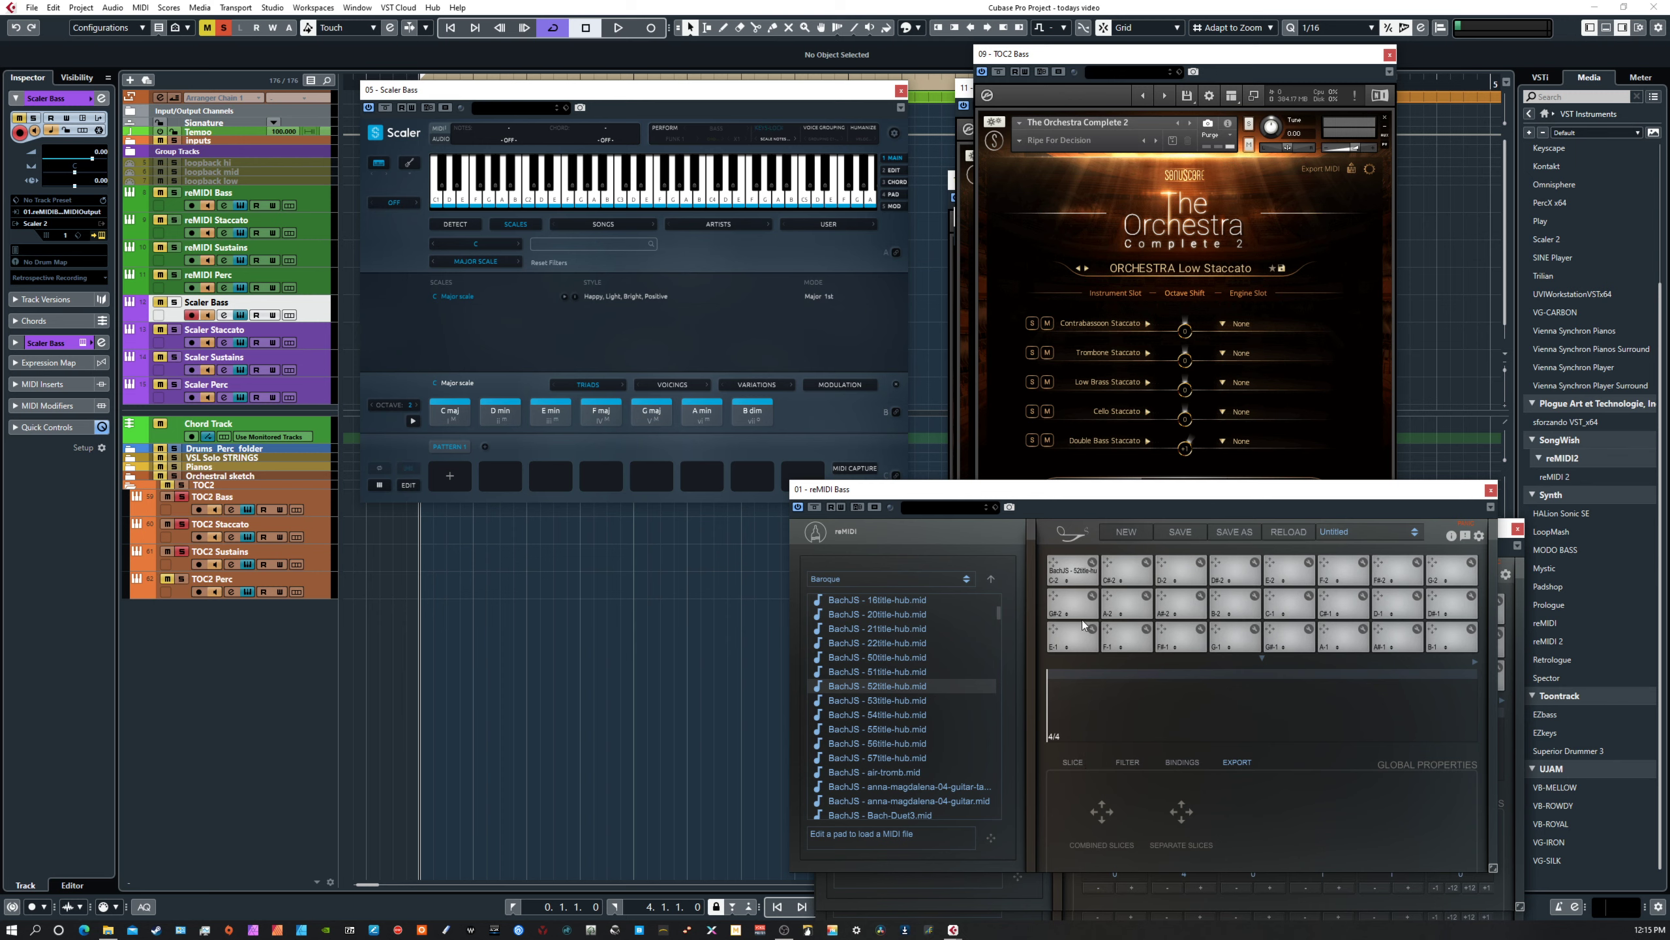
left_click(1093, 567)
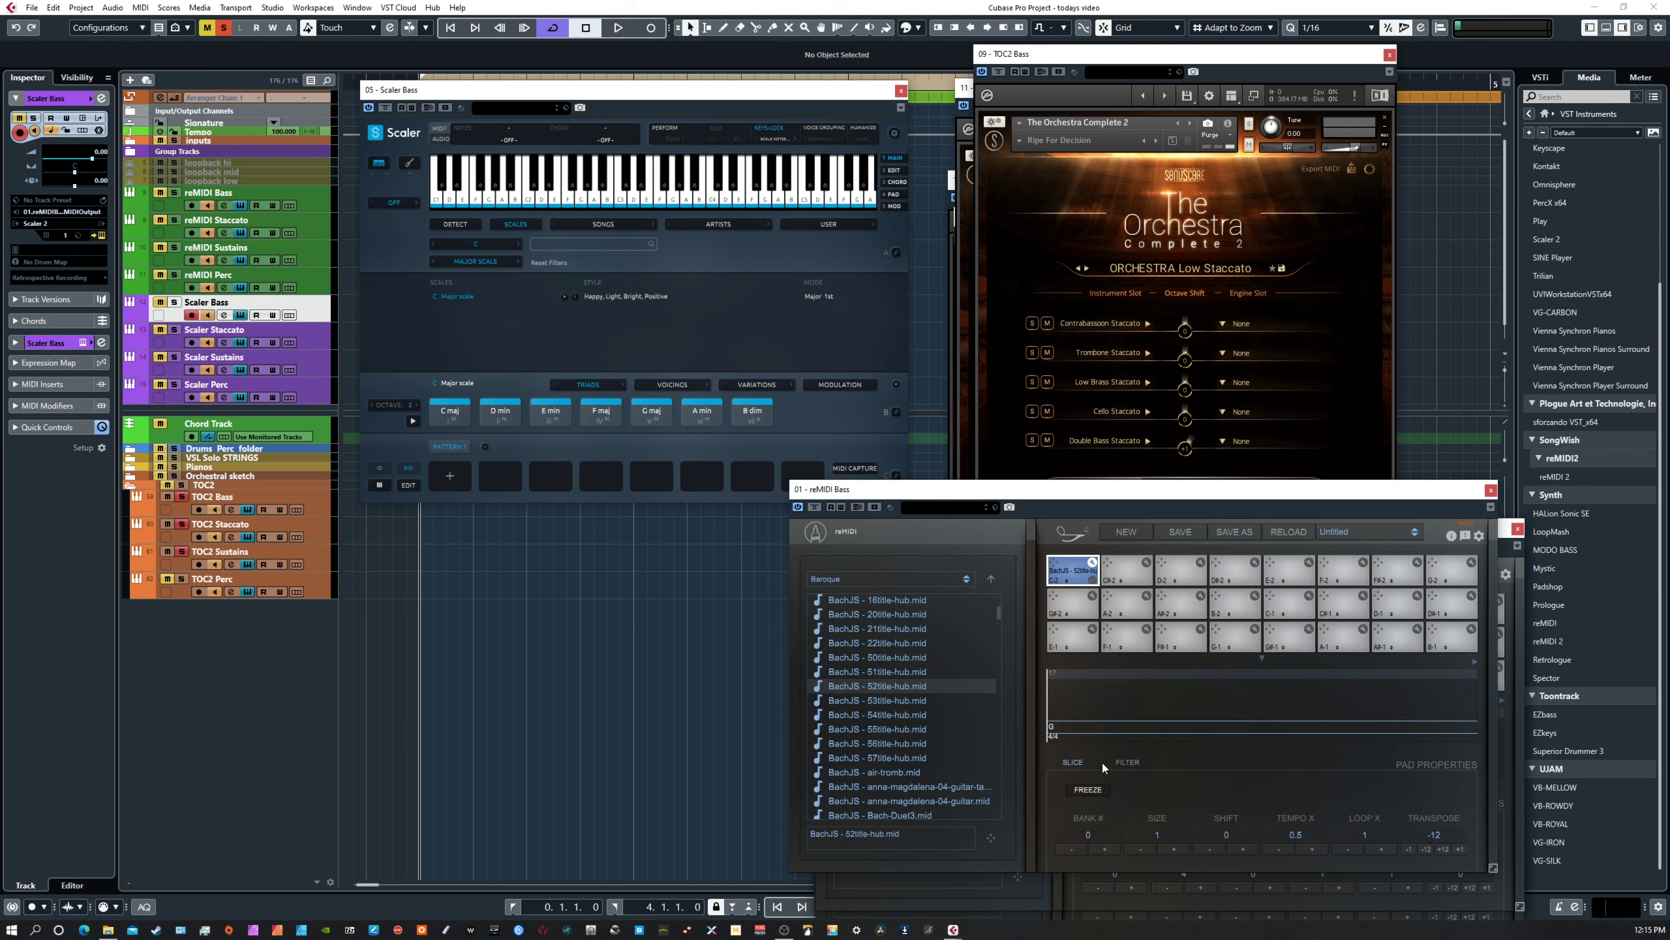
Switch off Freeze on the reMIDI Bass pad and check which tracks its Filter offers.
left_click(1092, 789)
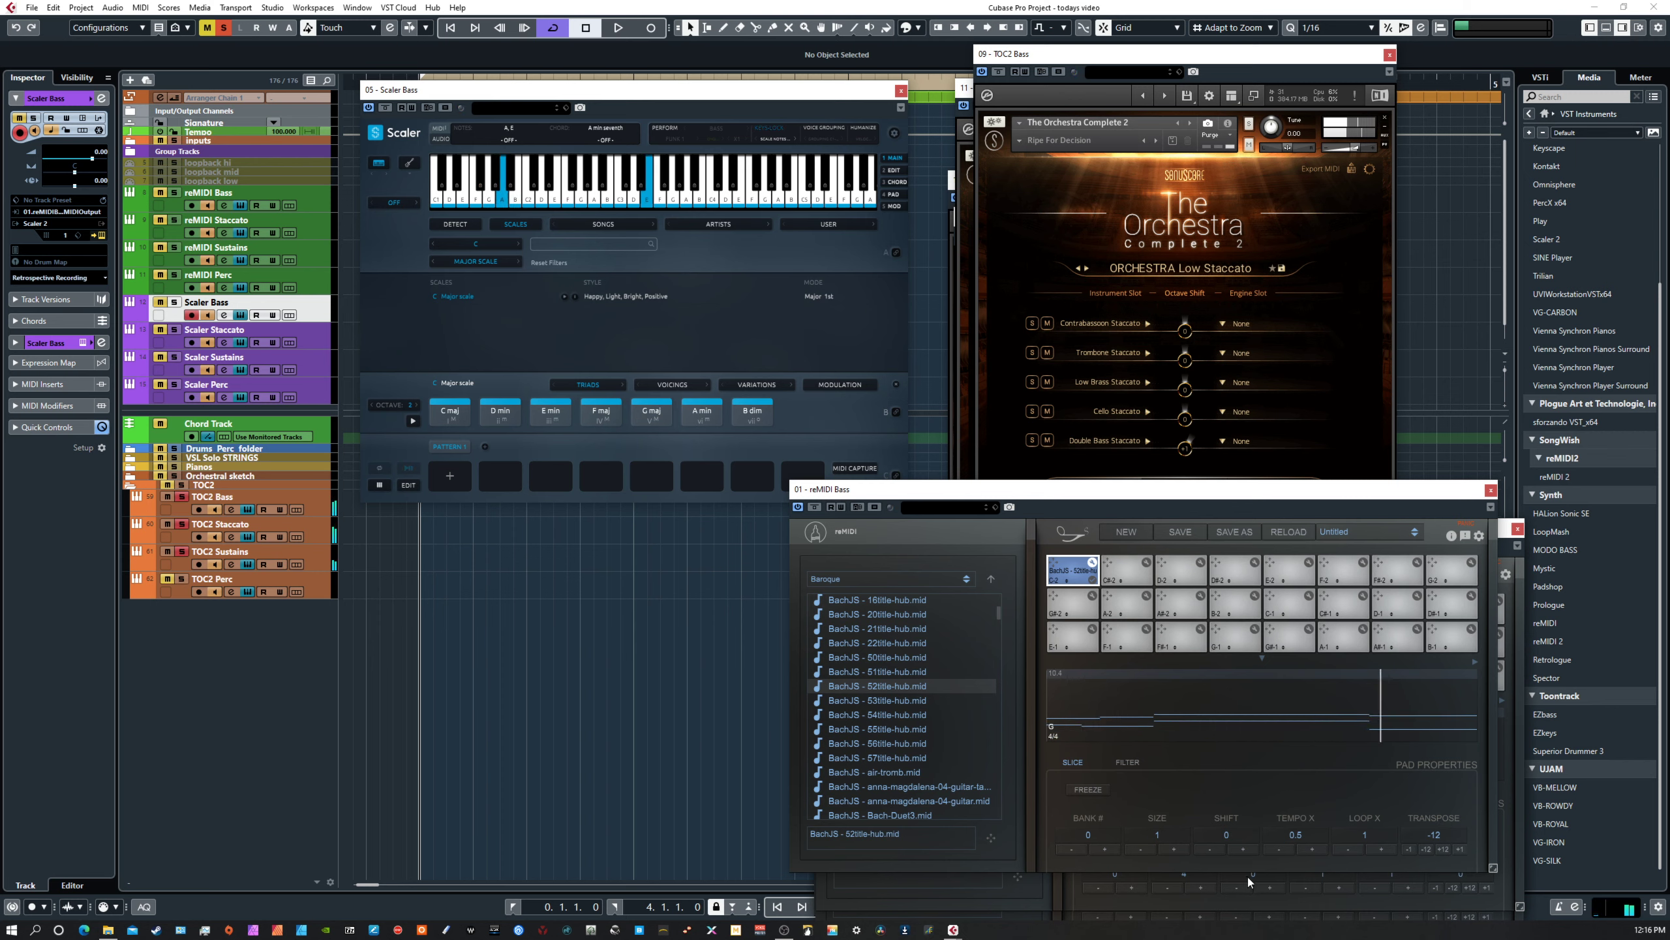
left_click(1125, 762)
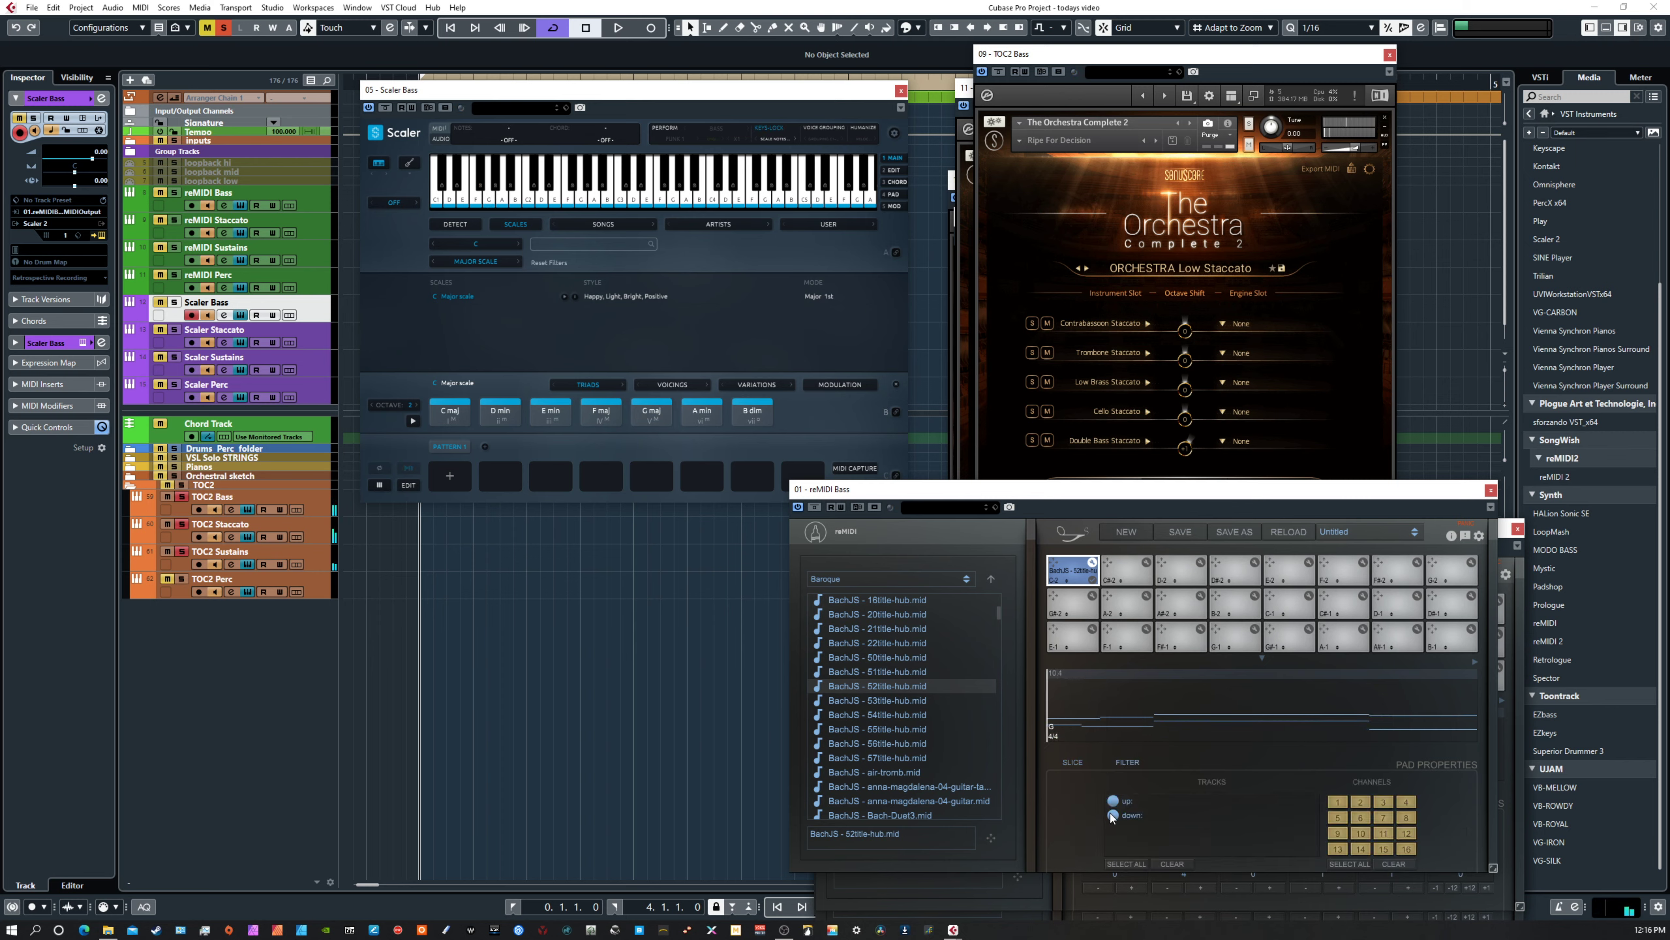
left_click(1073, 760)
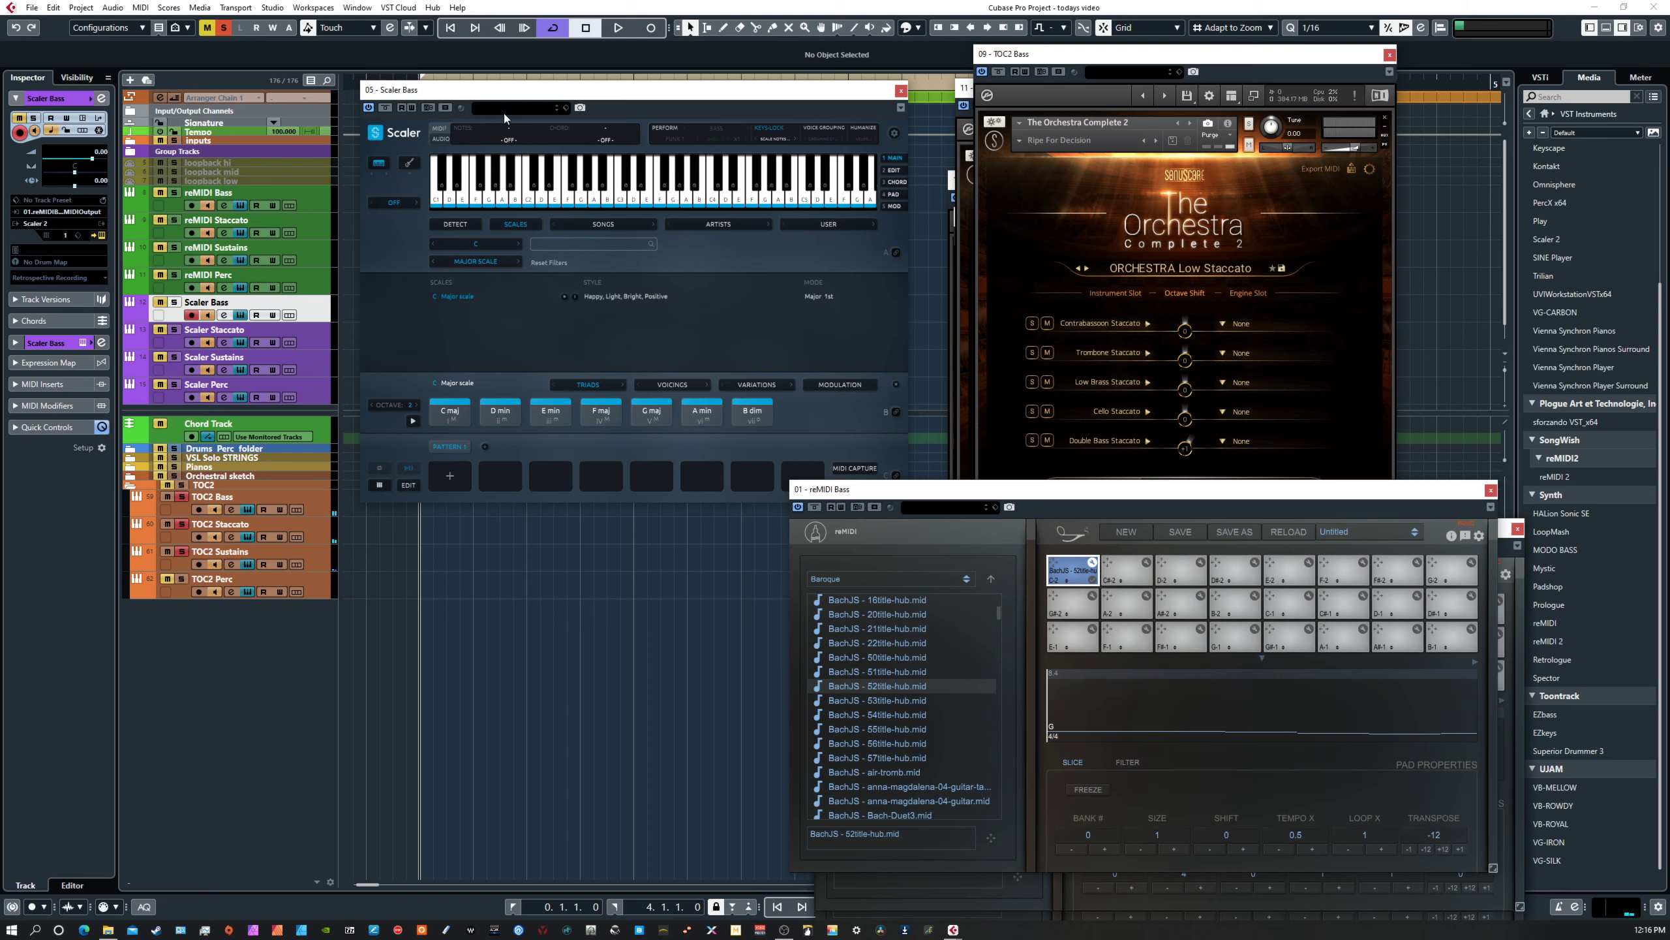
Return the reMIDI Bass file list to its beginning and audition the F maj chord in Scaler Bass.
mouse_move(507, 96)
left_mouse_down()
mouse_move(516, 190)
mouse_move(524, 99)
left_mouse_up()
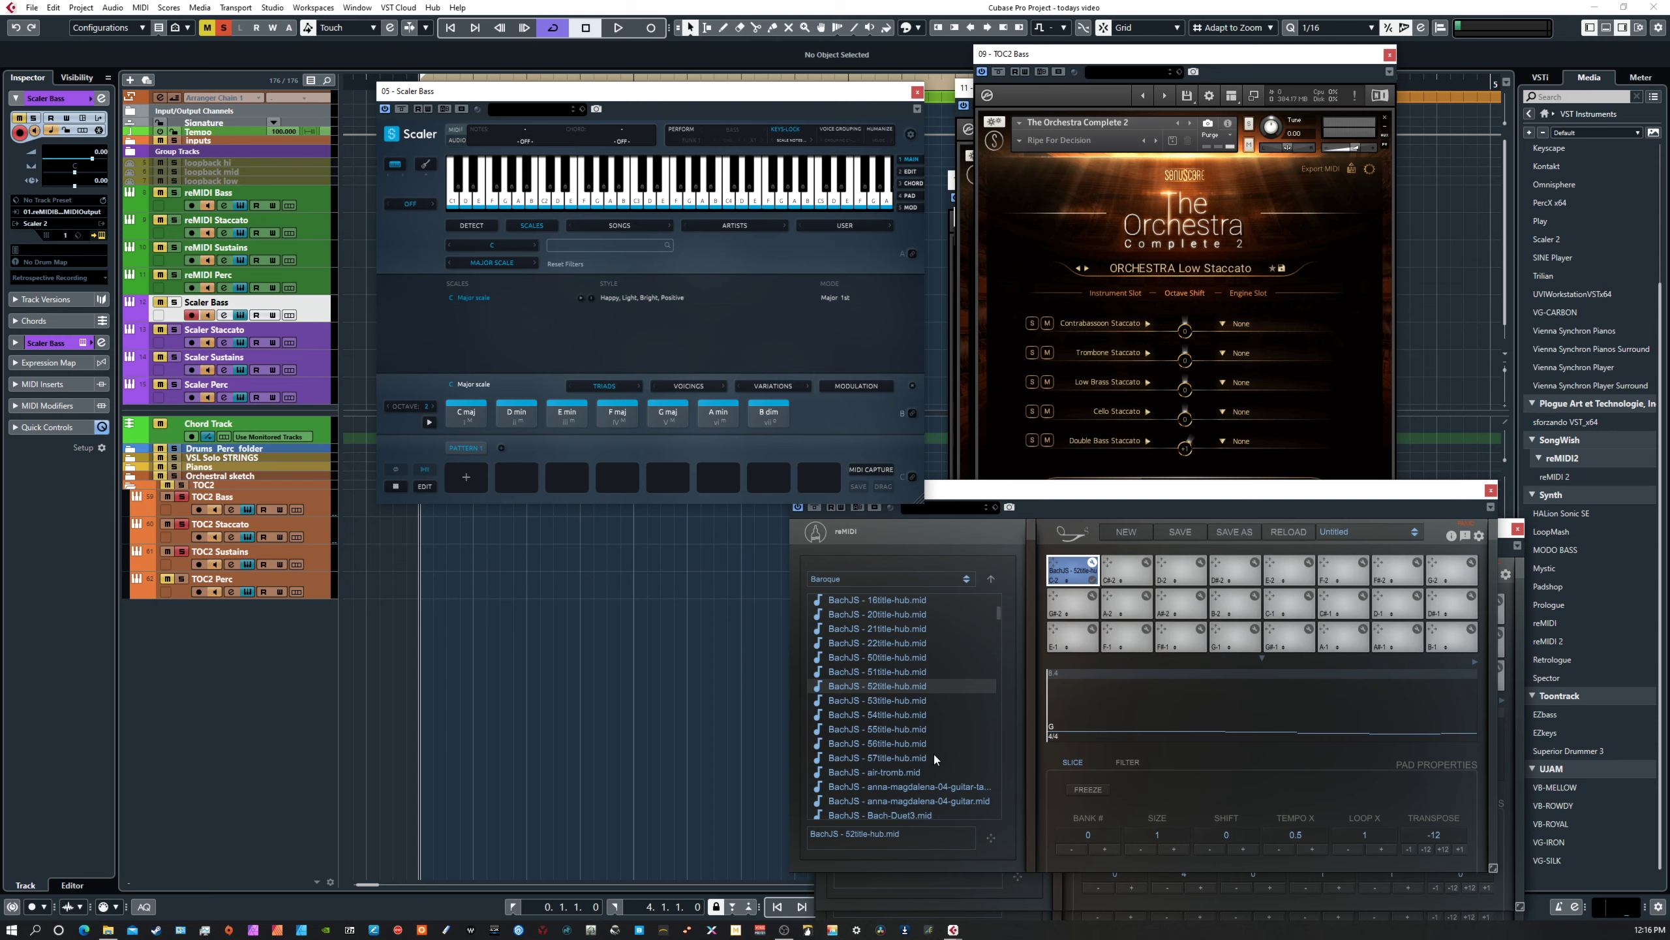
scroll(934, 757, "up", 3)
scroll(934, 757, "up", 3)
scroll(935, 756, "up", 1)
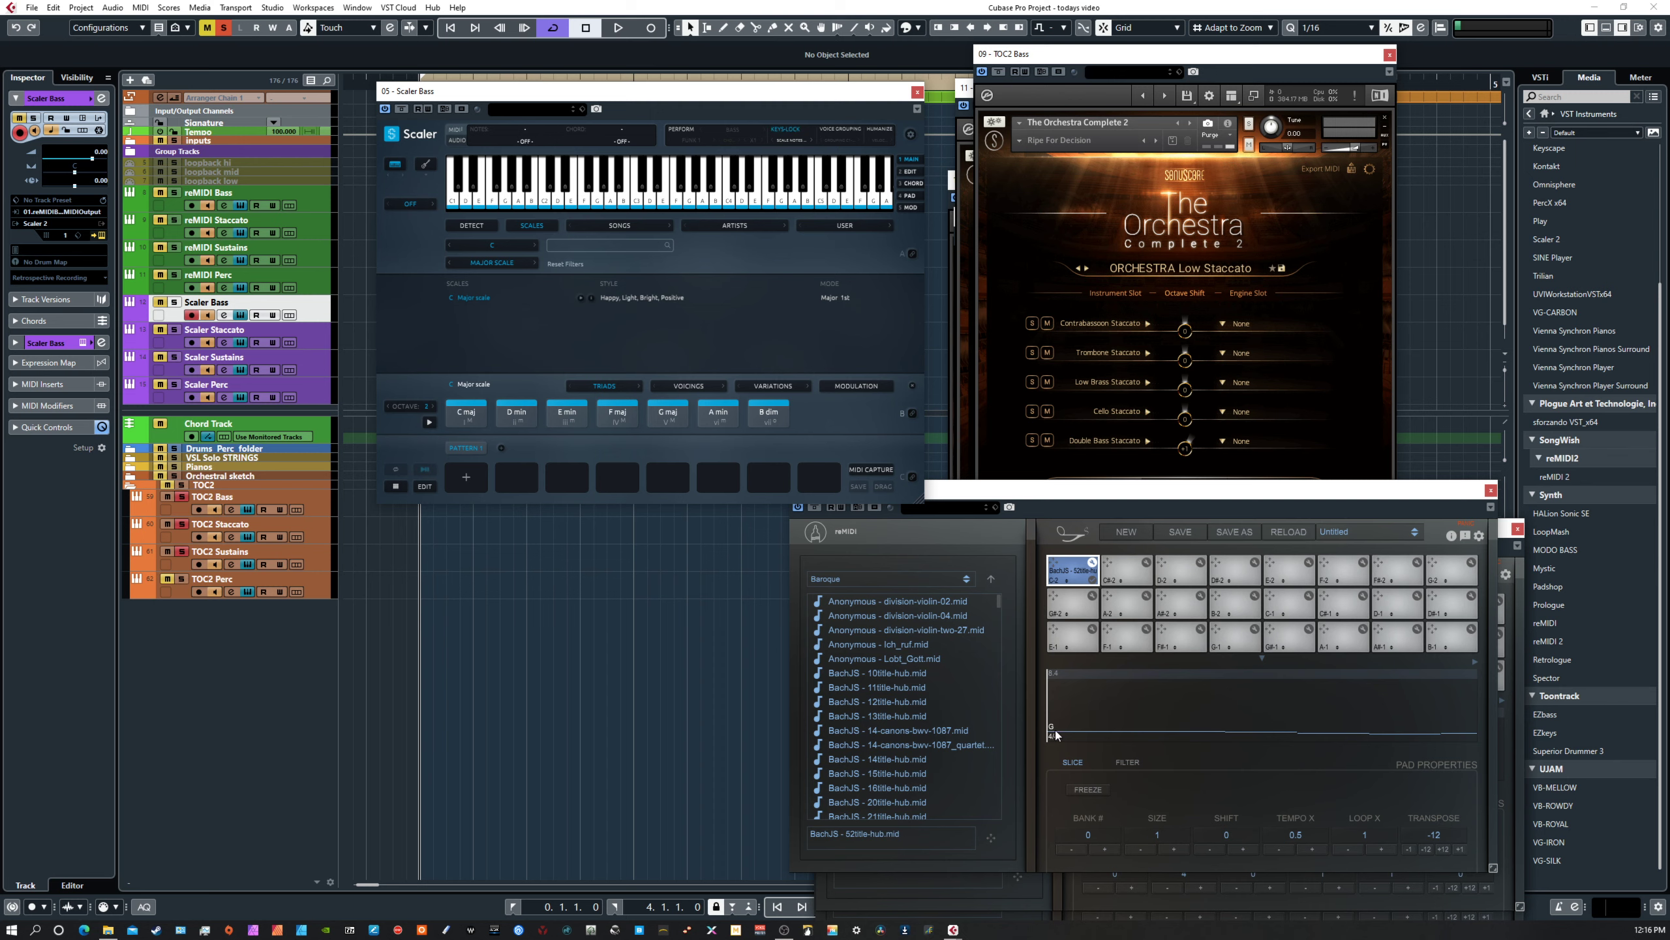
left_click(621, 414)
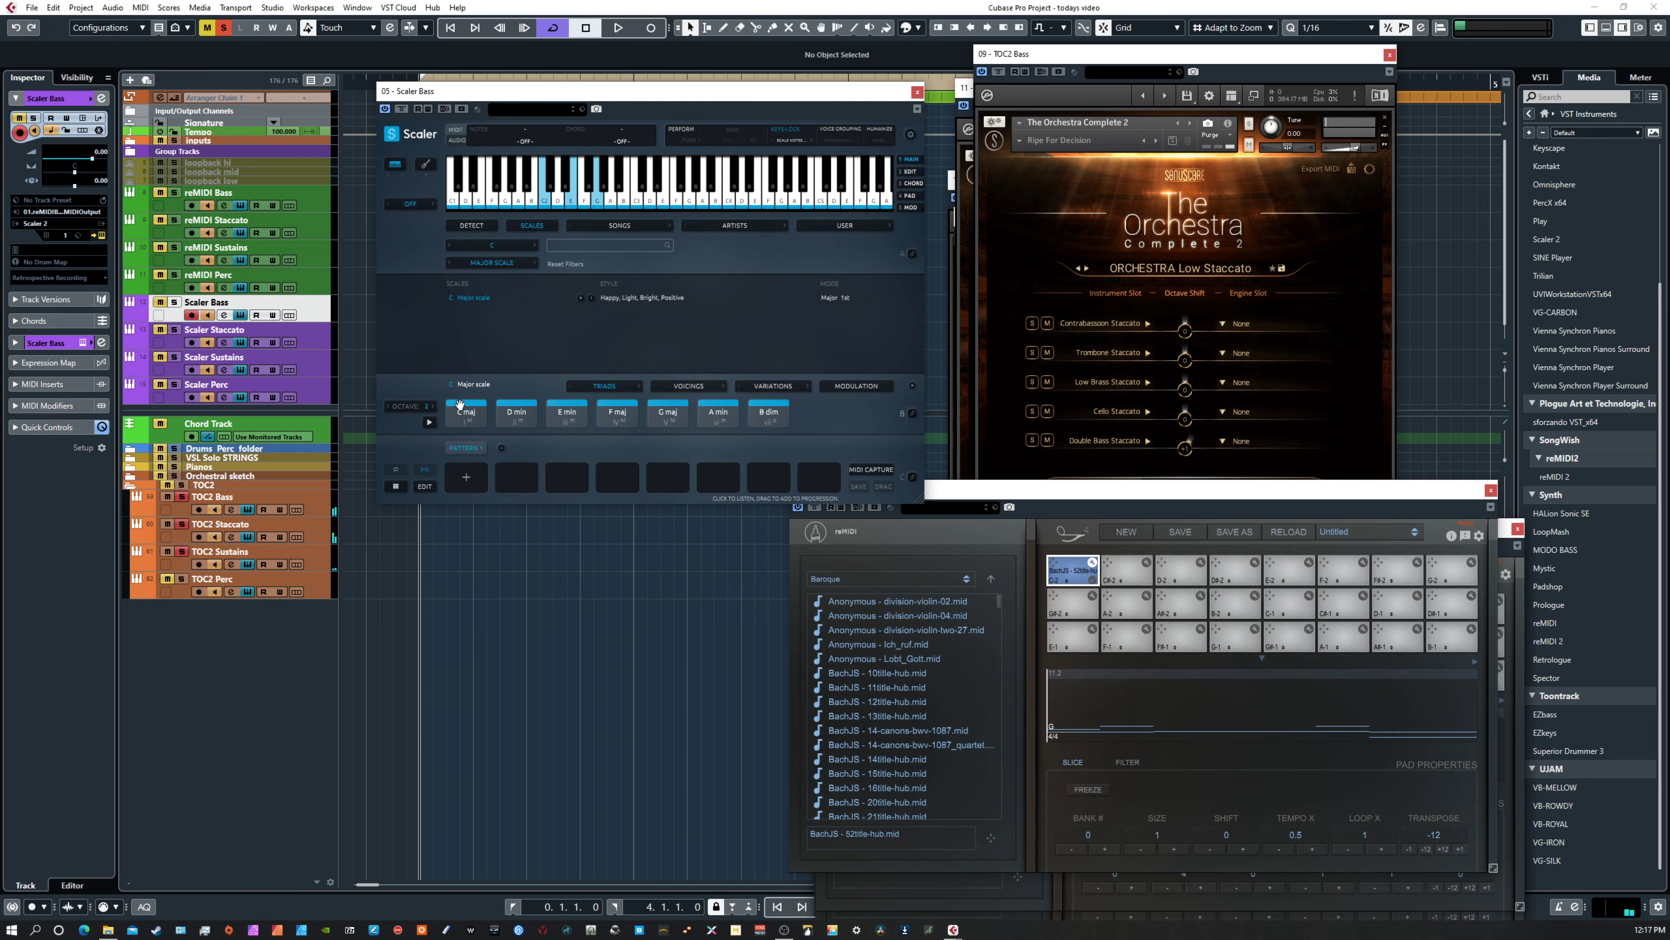
Filter the Scaler Bass scales by the root note G and select the G Major scale.
mouse_move(557, 93)
left_mouse_down()
mouse_move(564, 398)
mouse_move(561, 96)
left_mouse_up()
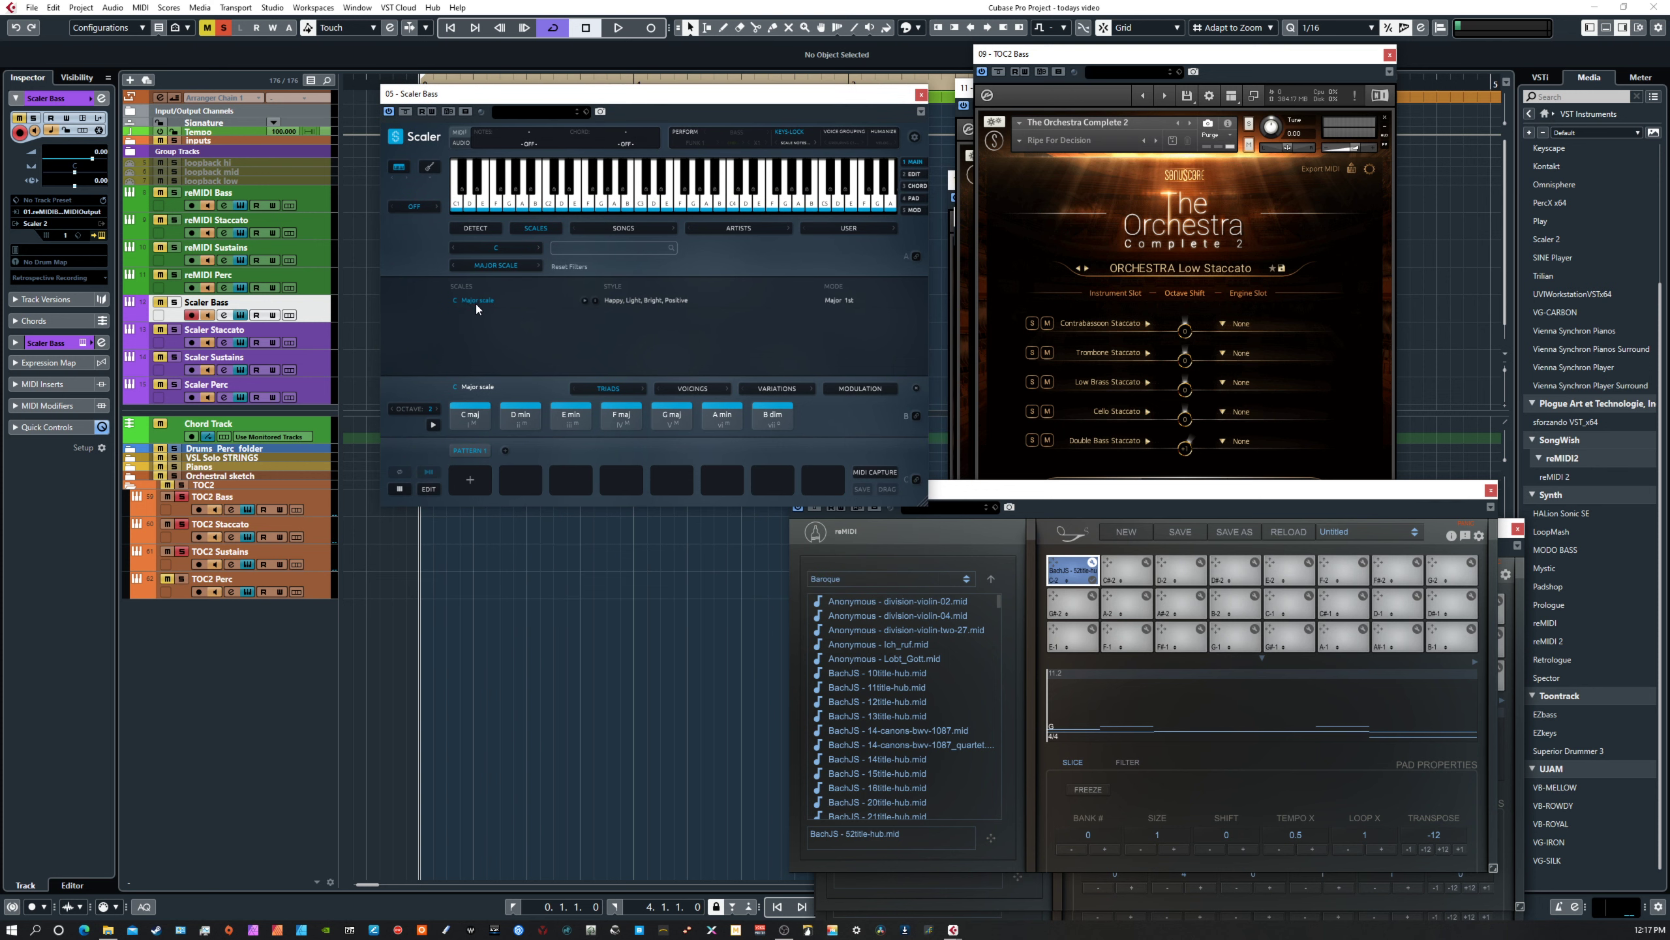
left_click(498, 252)
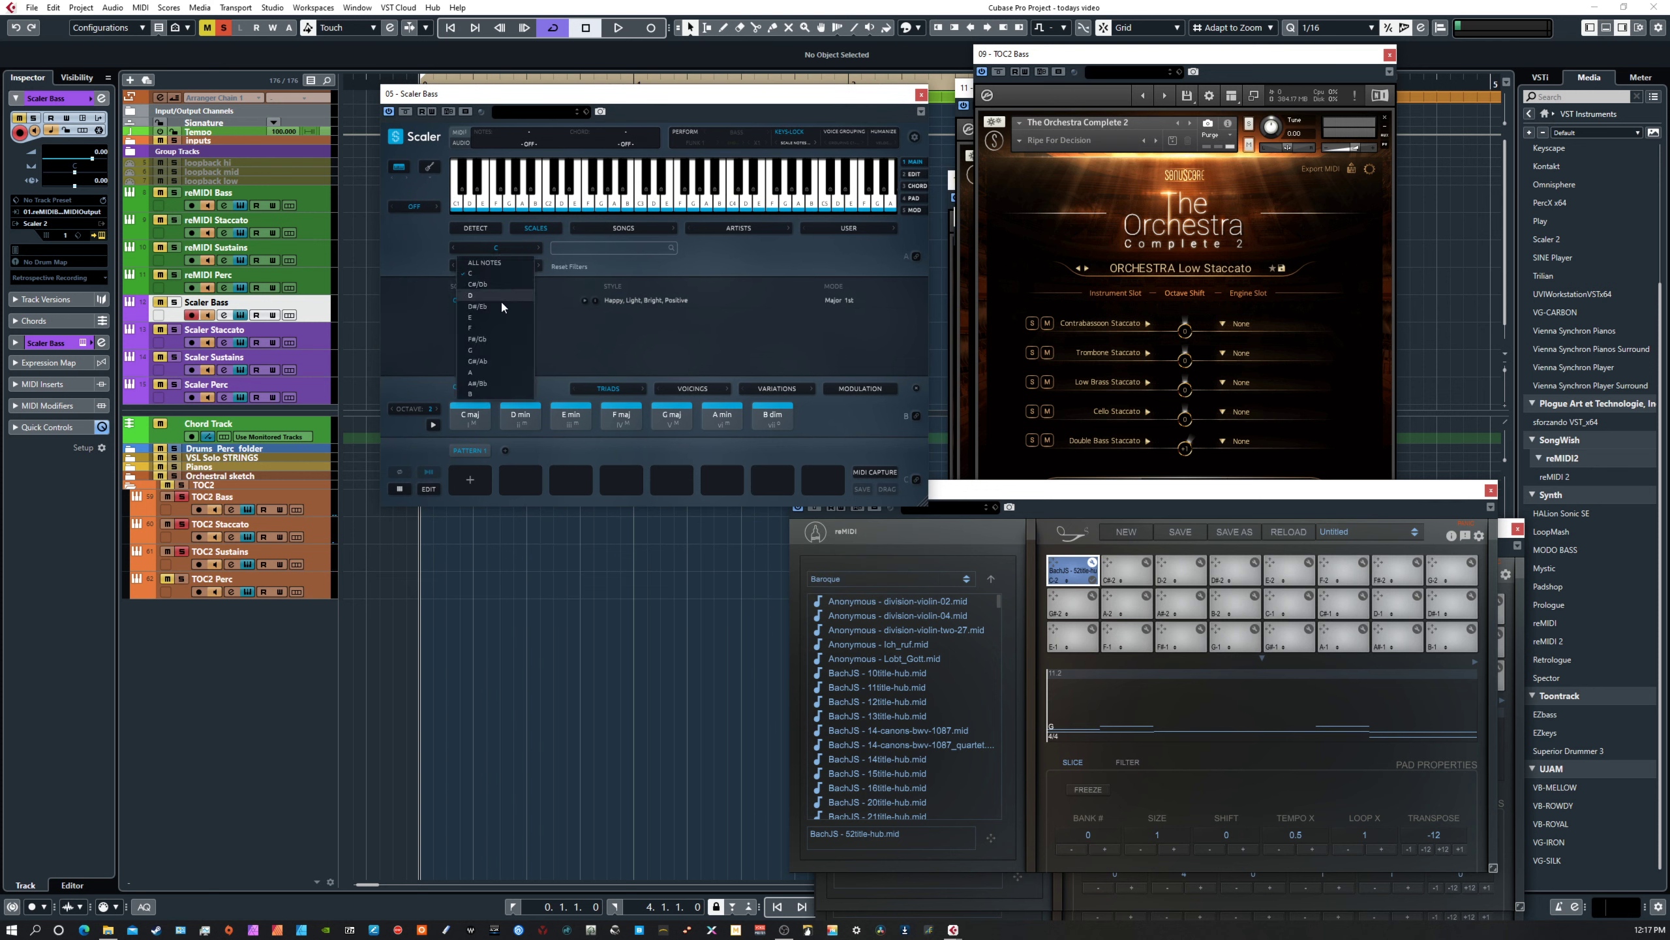
left_click(489, 353)
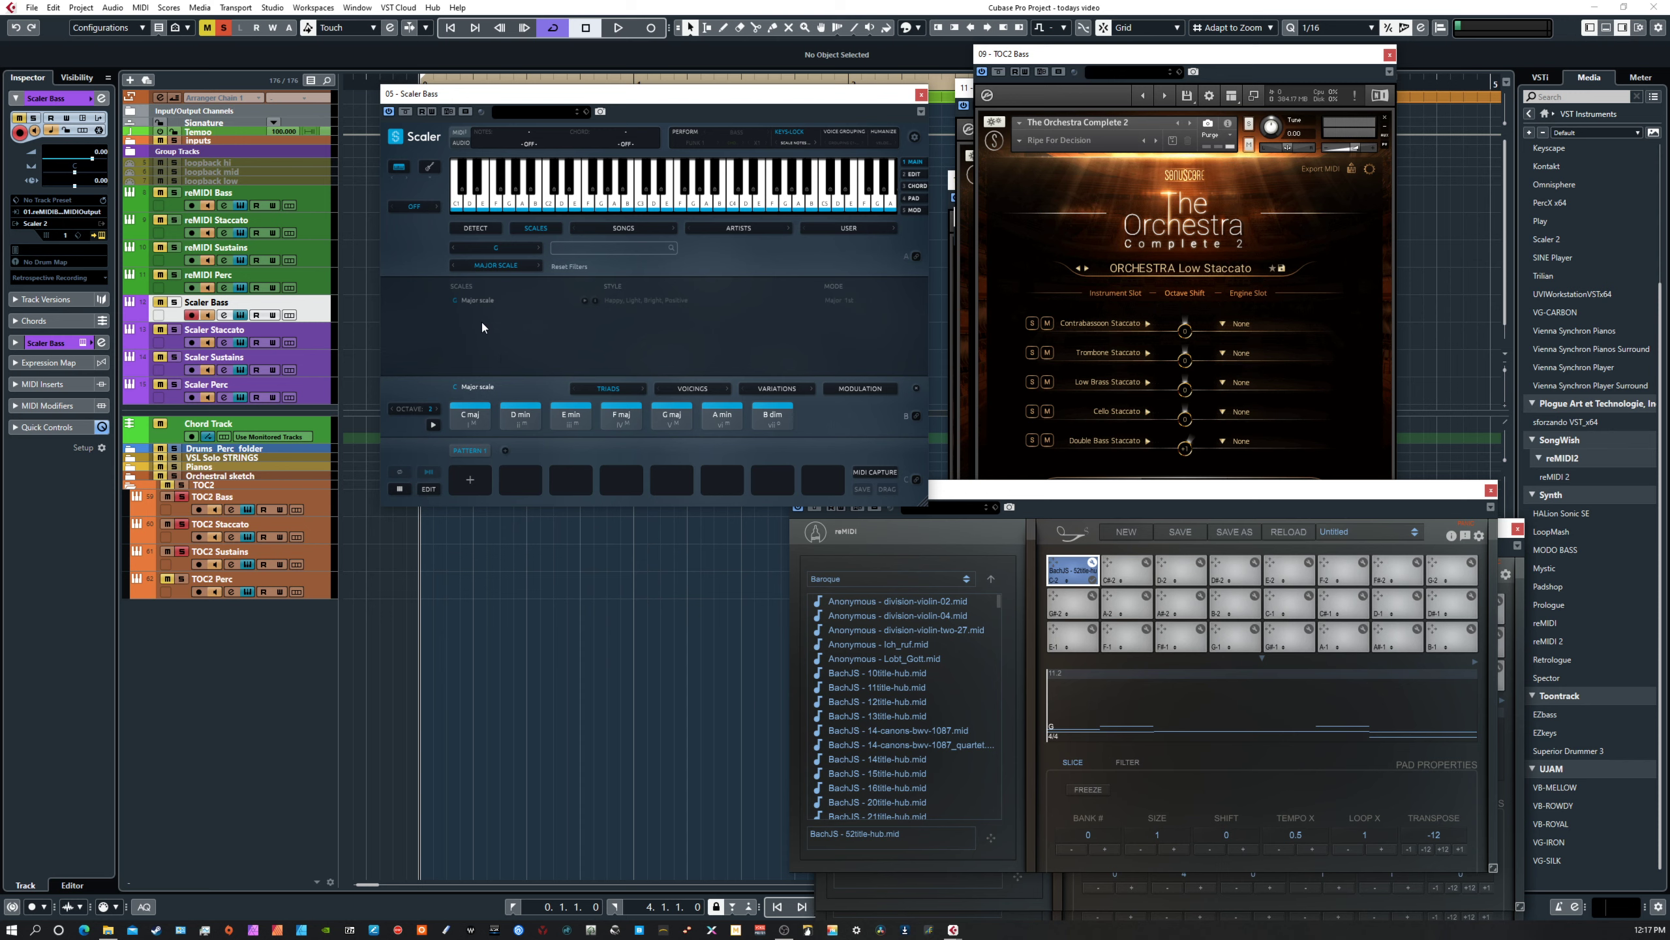
left_click(479, 303)
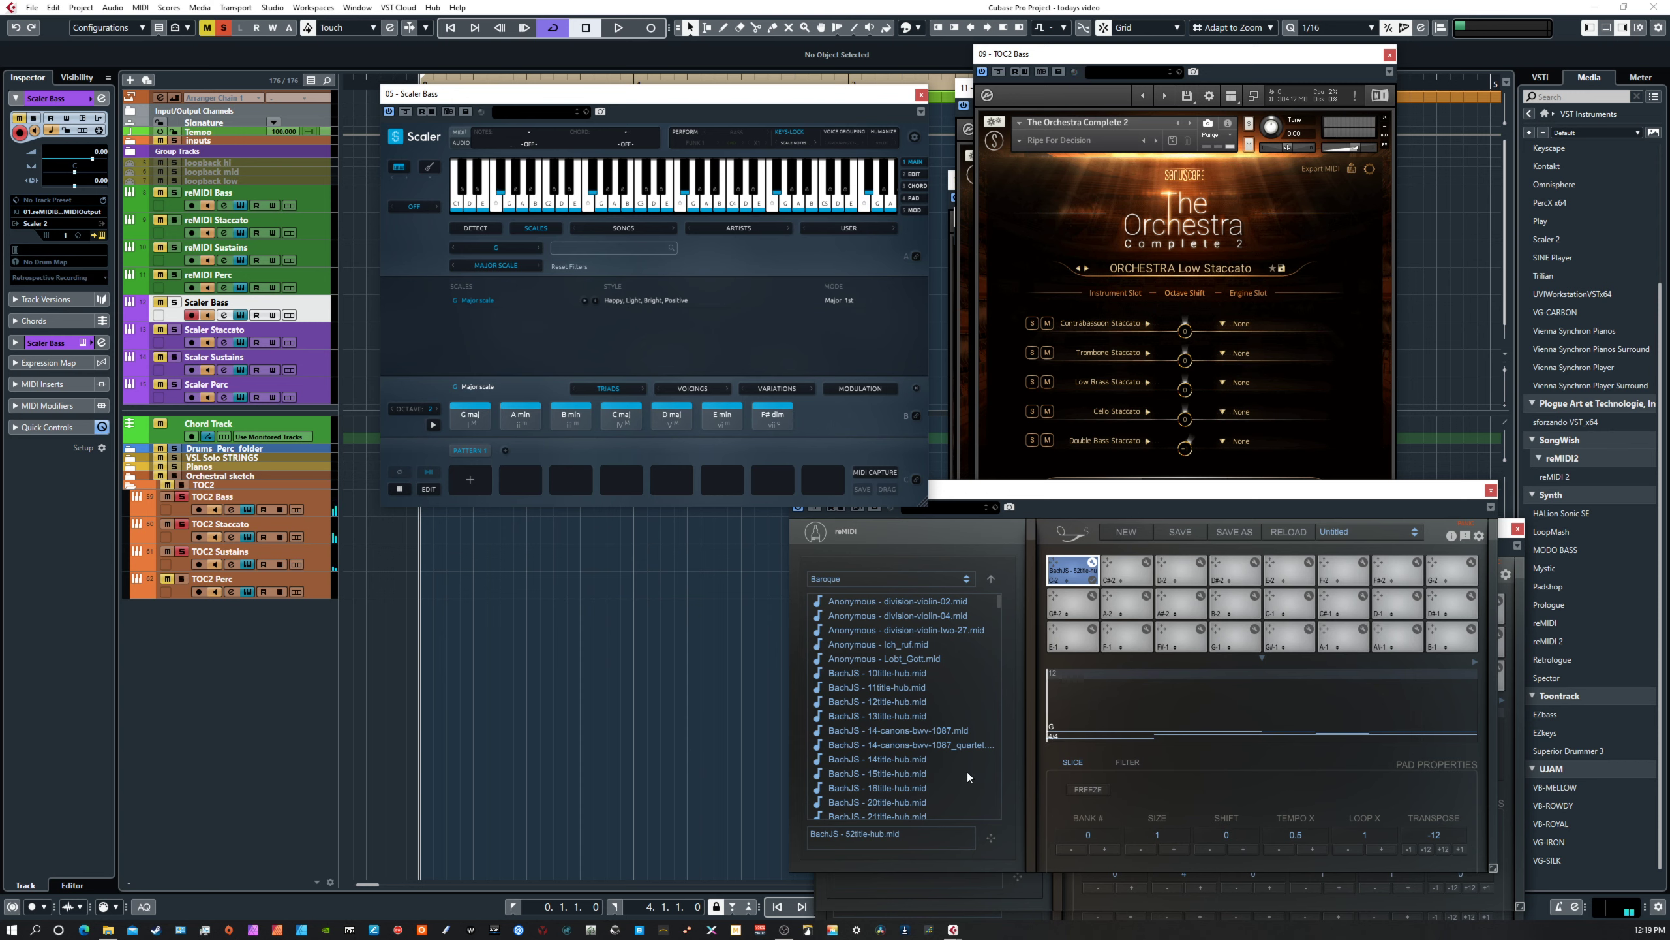
Load BachJS - 15title-hub.mid onto the first reMIDI Bass pad.
left_click(914, 770)
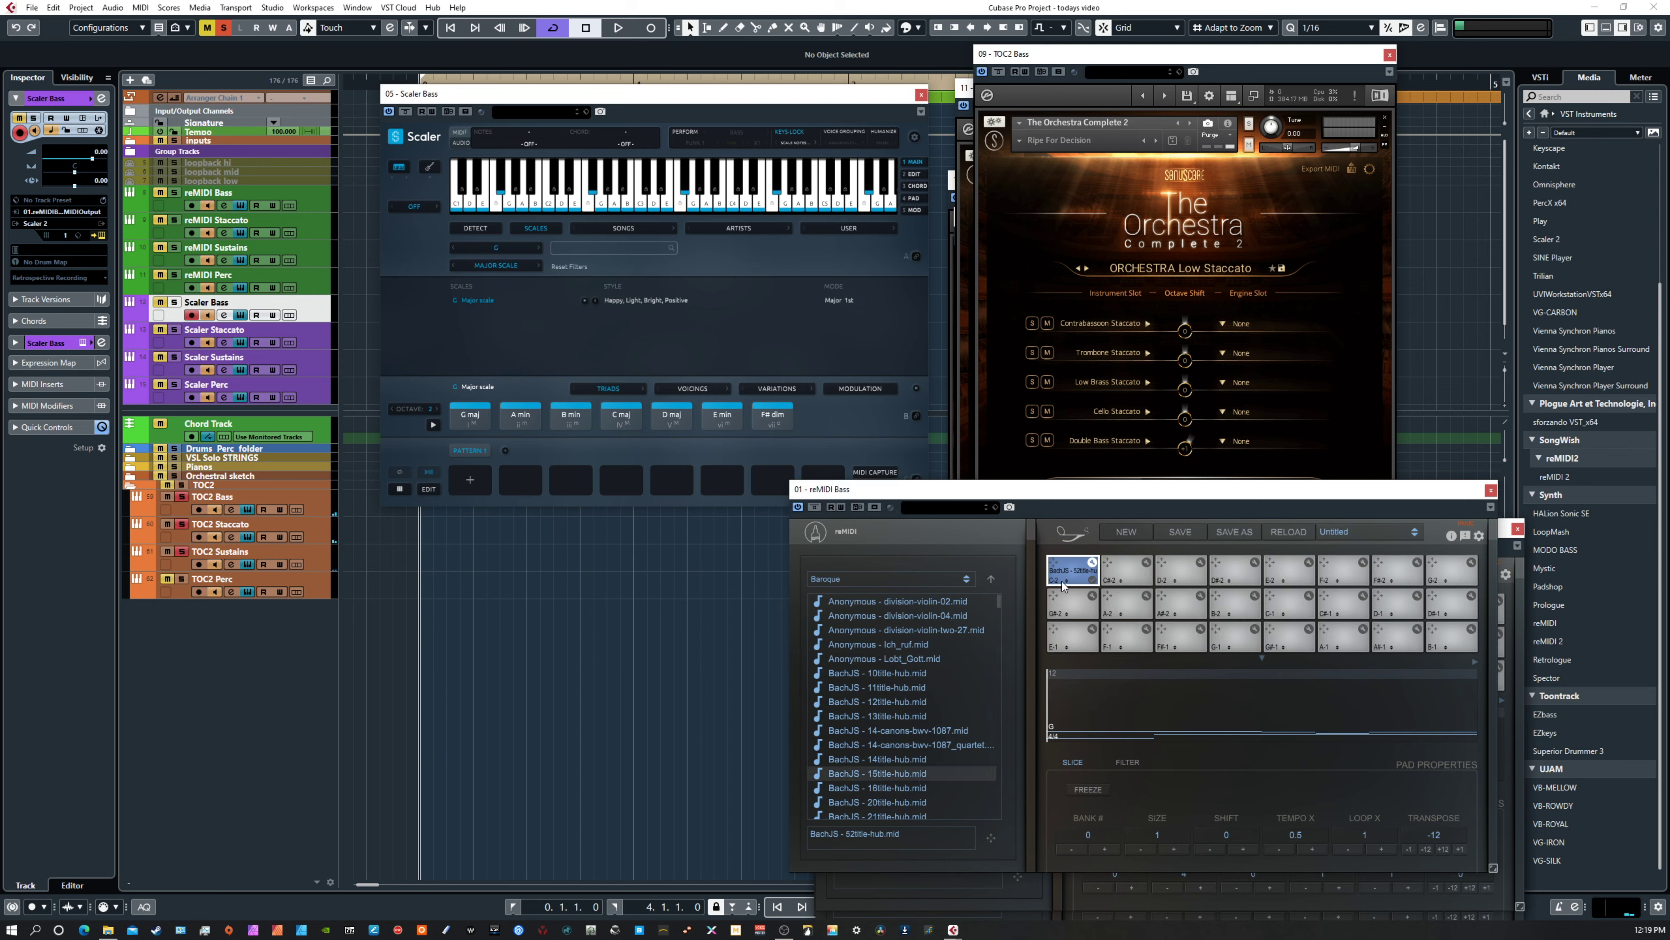
double_click(877, 776)
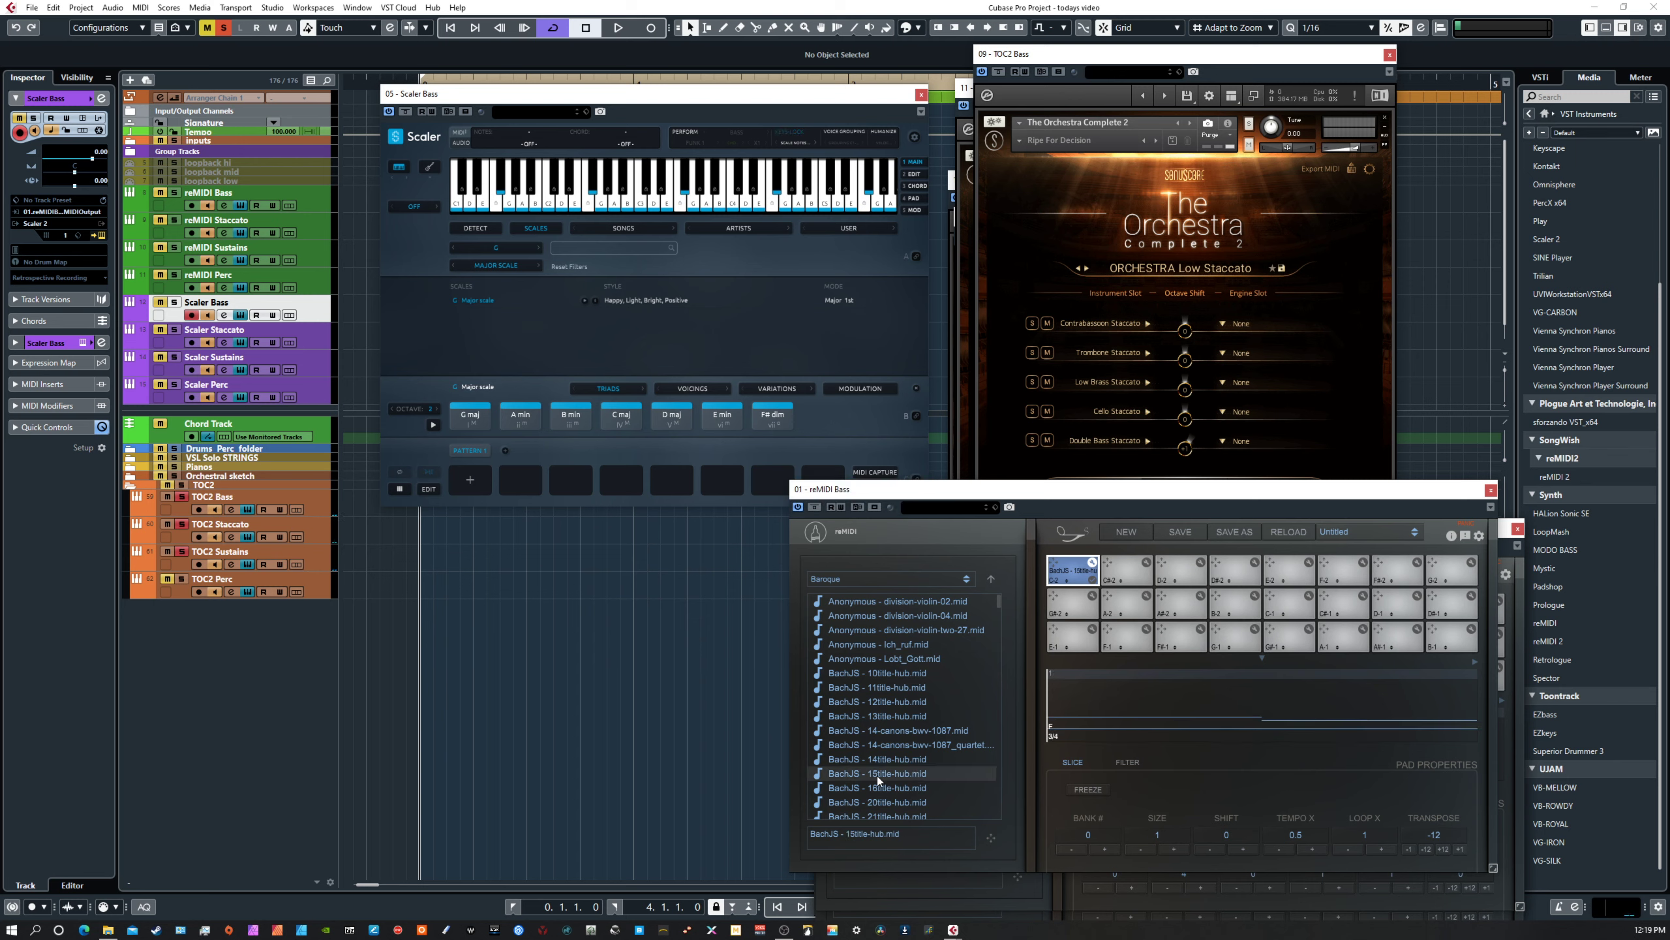
left_click(1049, 738)
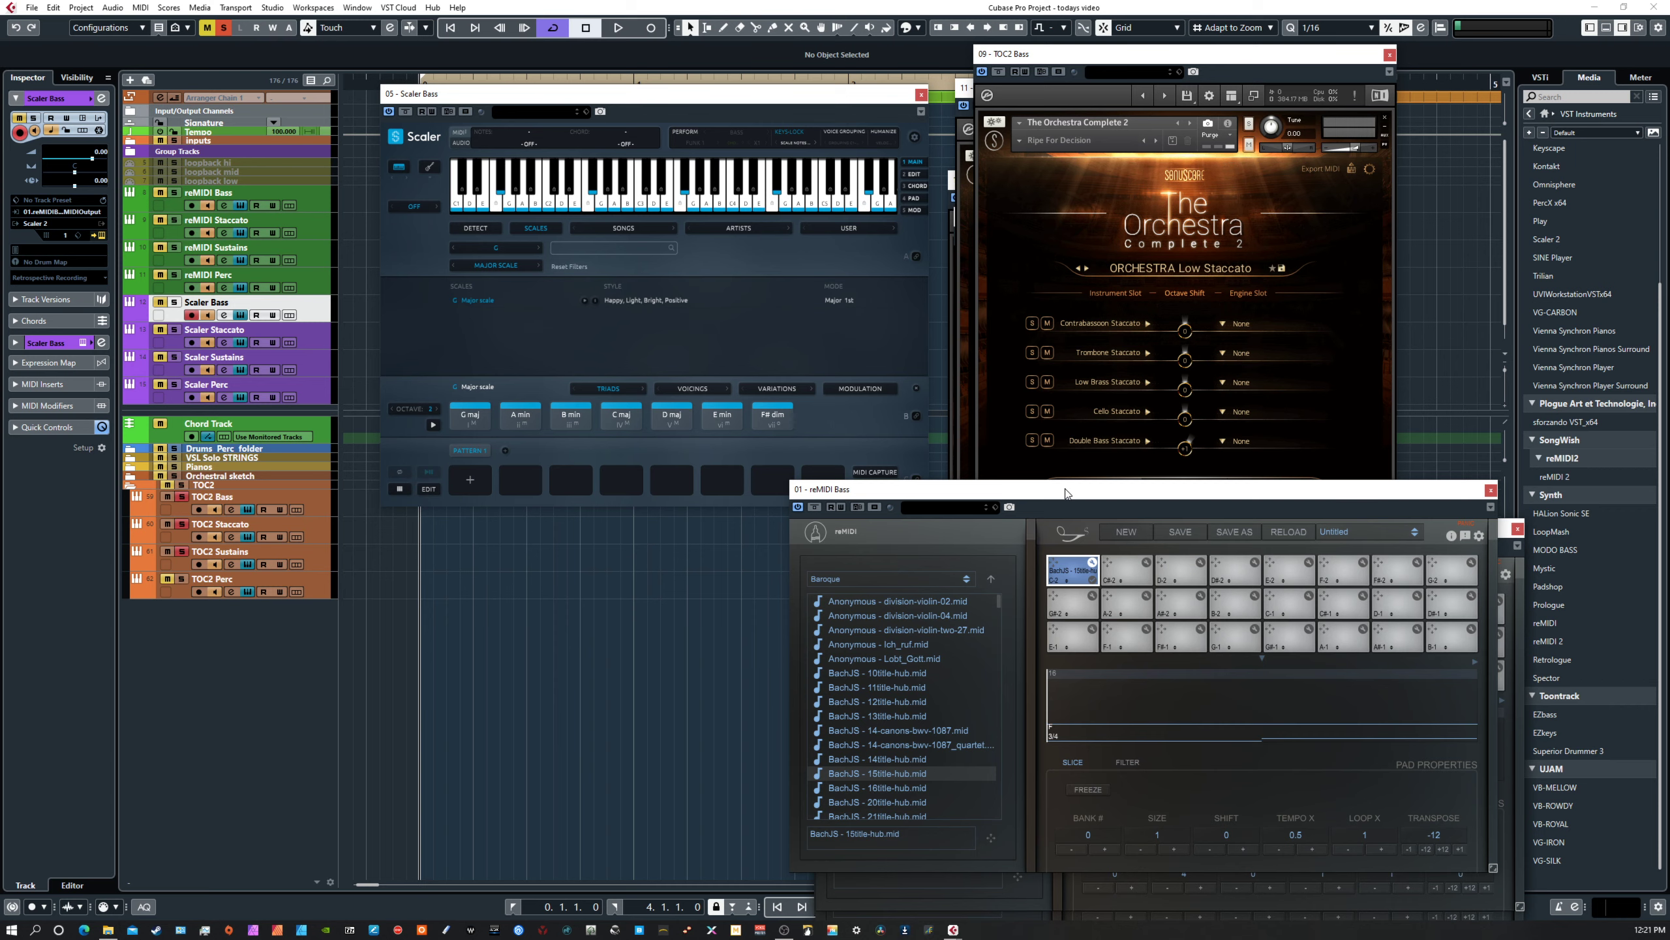
Rearrange the reMIDI Bass, reMIDI Perc, reMIDI Staccato, TOC2 Bass and Scaler Bass windows, keeping reMIDI Bass beneath TOC2 Bass.
left_click_drag(1067, 493, 448, 468)
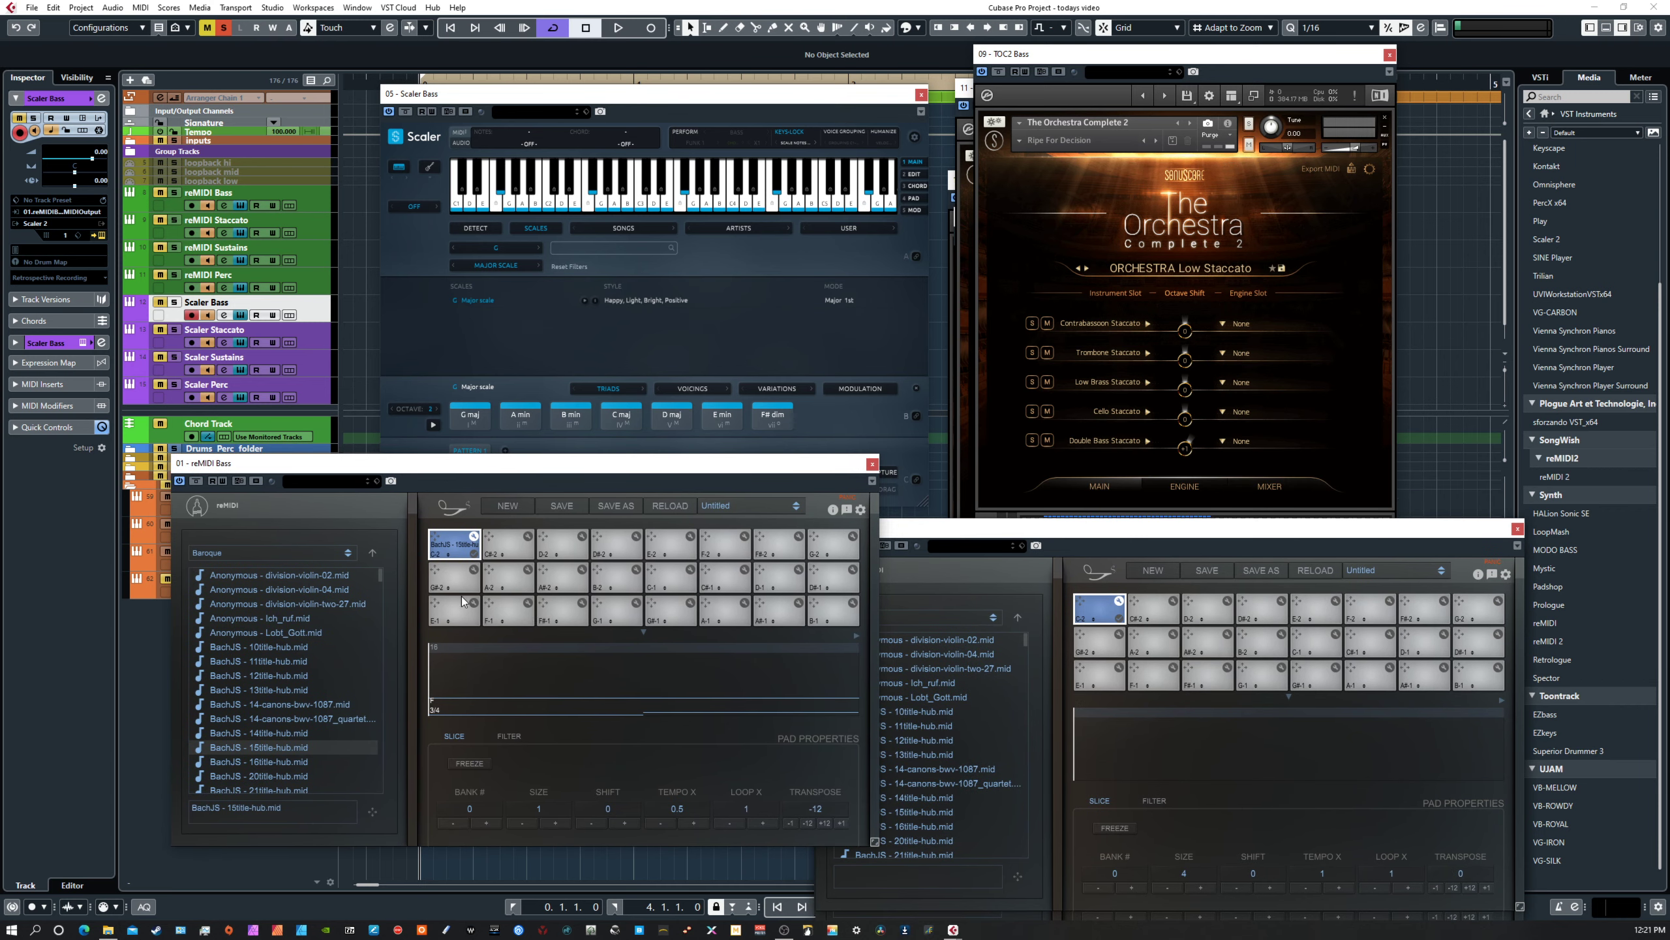
left_click_drag(1030, 528, 927, 706)
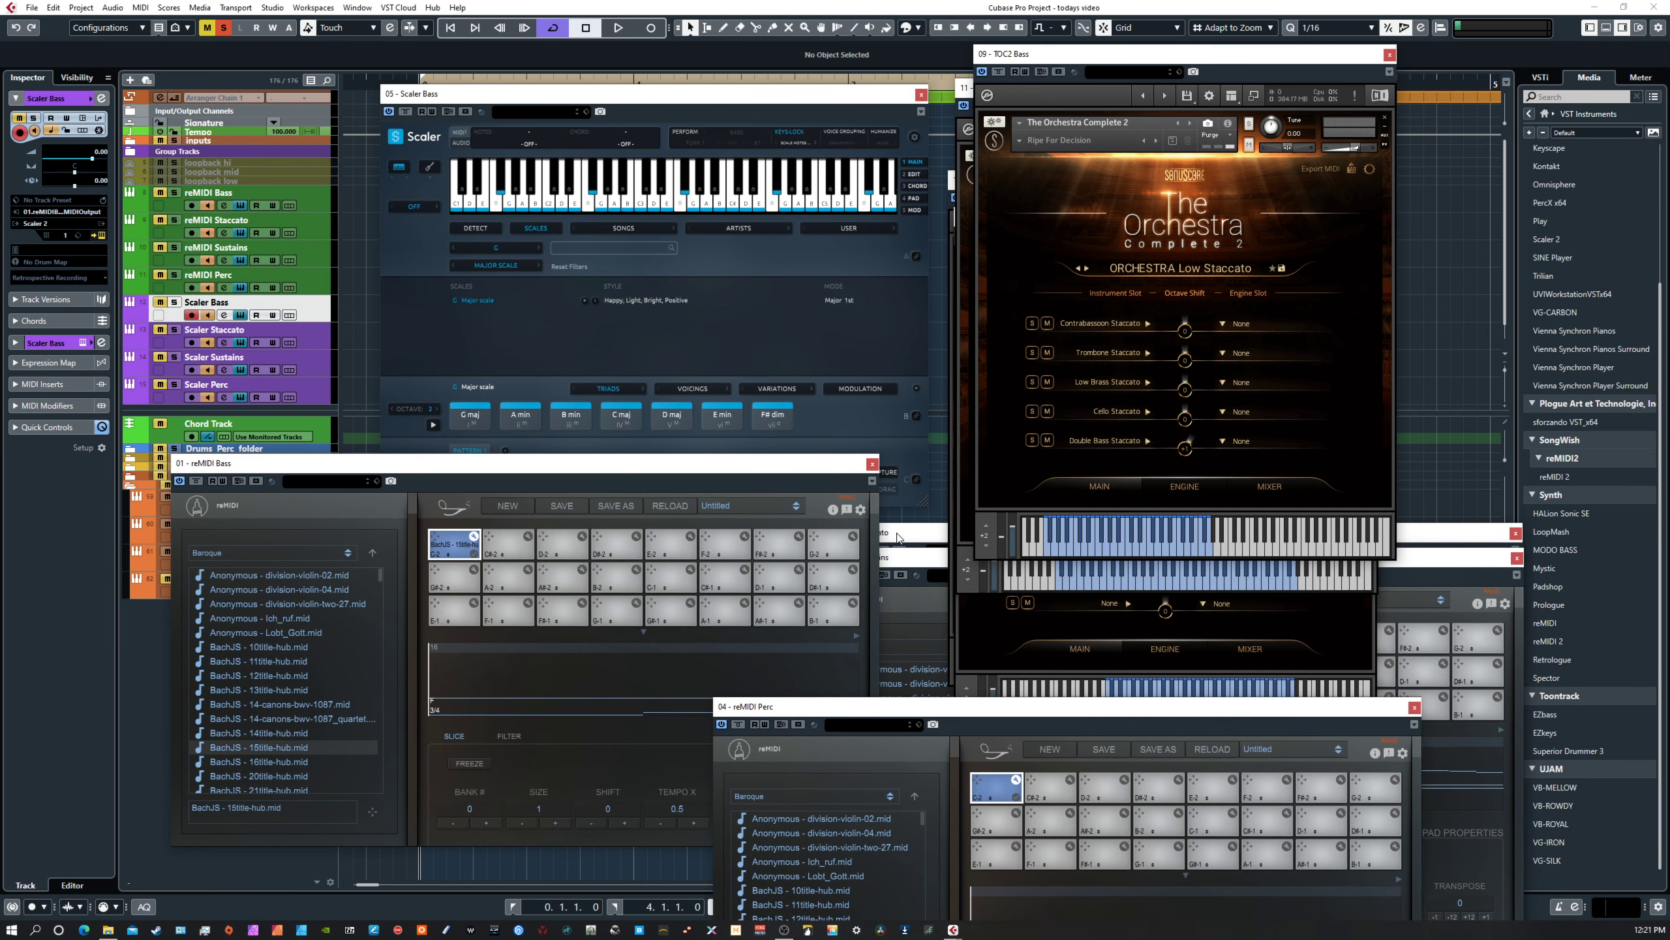
left_click(899, 535)
left_click_drag(899, 536, 836, 475)
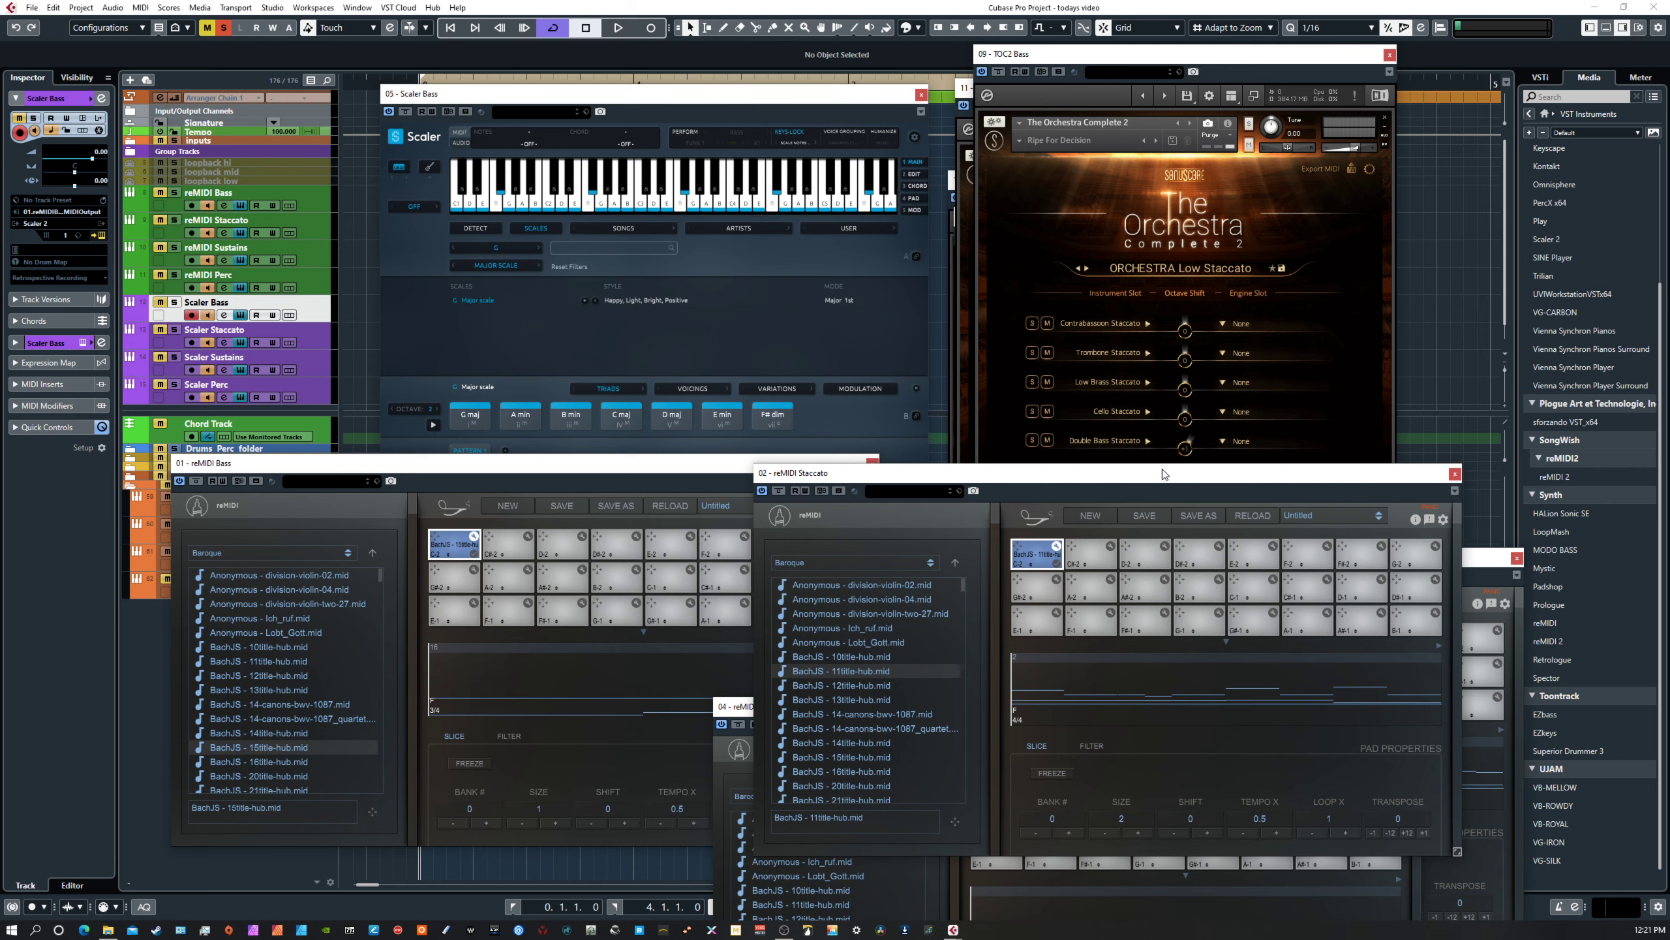
mouse_move(1051, 56)
left_mouse_down()
mouse_move(1243, 236)
mouse_move(1034, 45)
left_mouse_up()
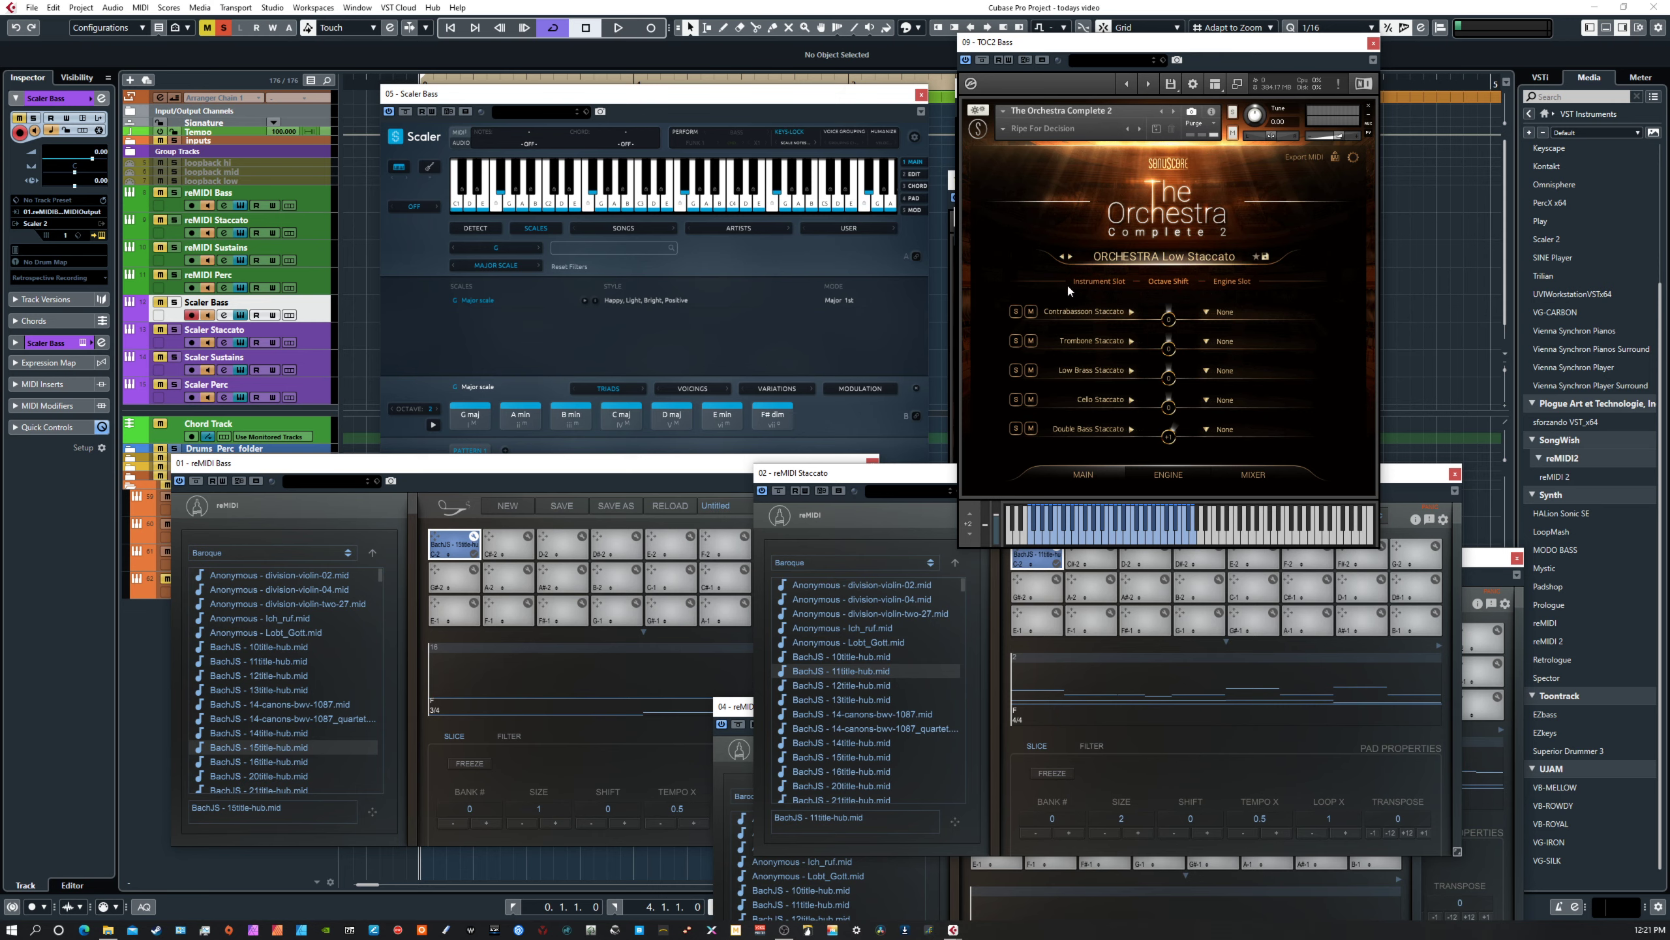
left_click_drag(679, 472, 1310, 480)
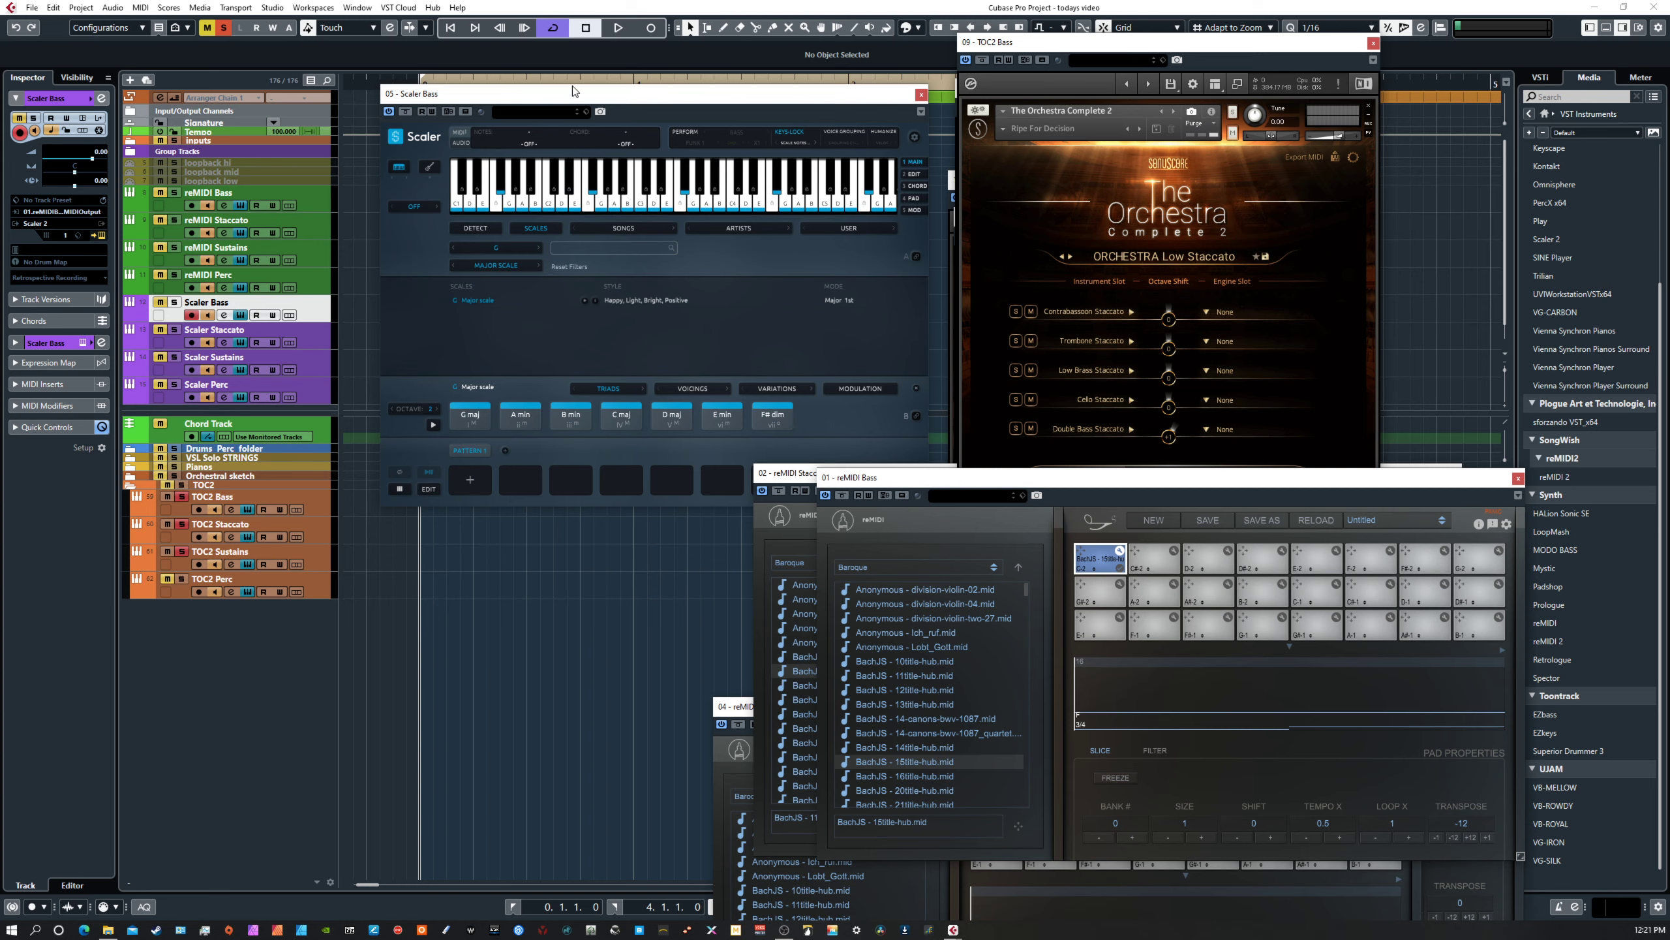
mouse_move(573, 91)
left_mouse_down()
mouse_move(554, 108)
mouse_move(588, 105)
mouse_move(590, 89)
left_mouse_up()
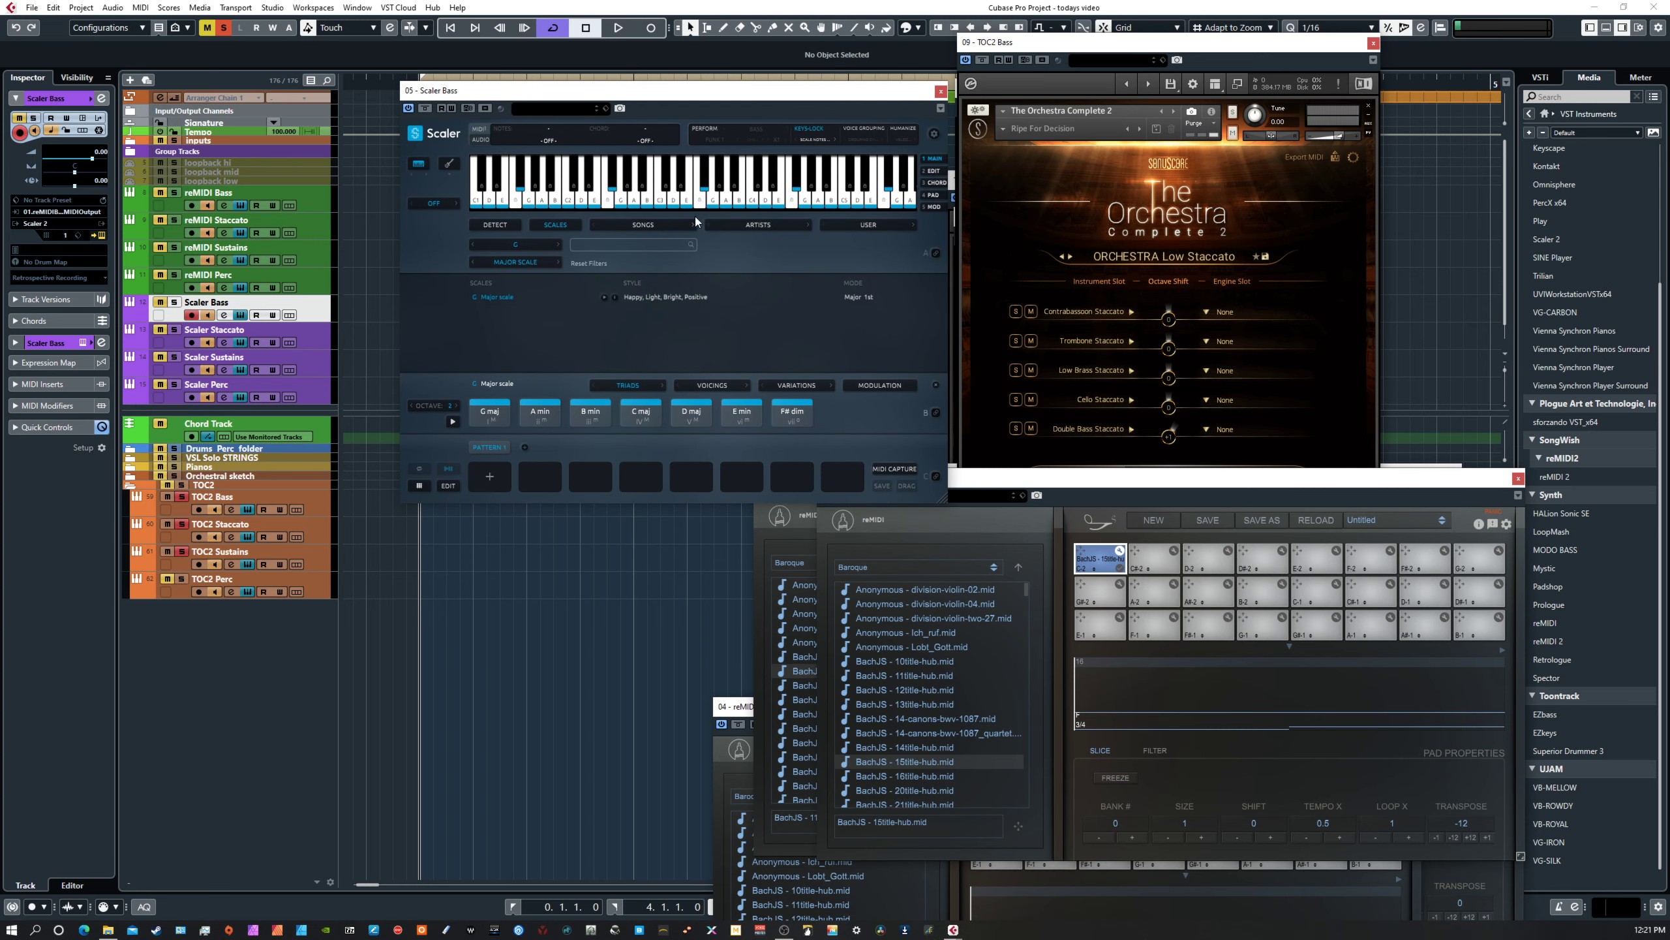
Turn on Perform in Scaler Bass and change its expression type to Melody.
left_click(717, 133)
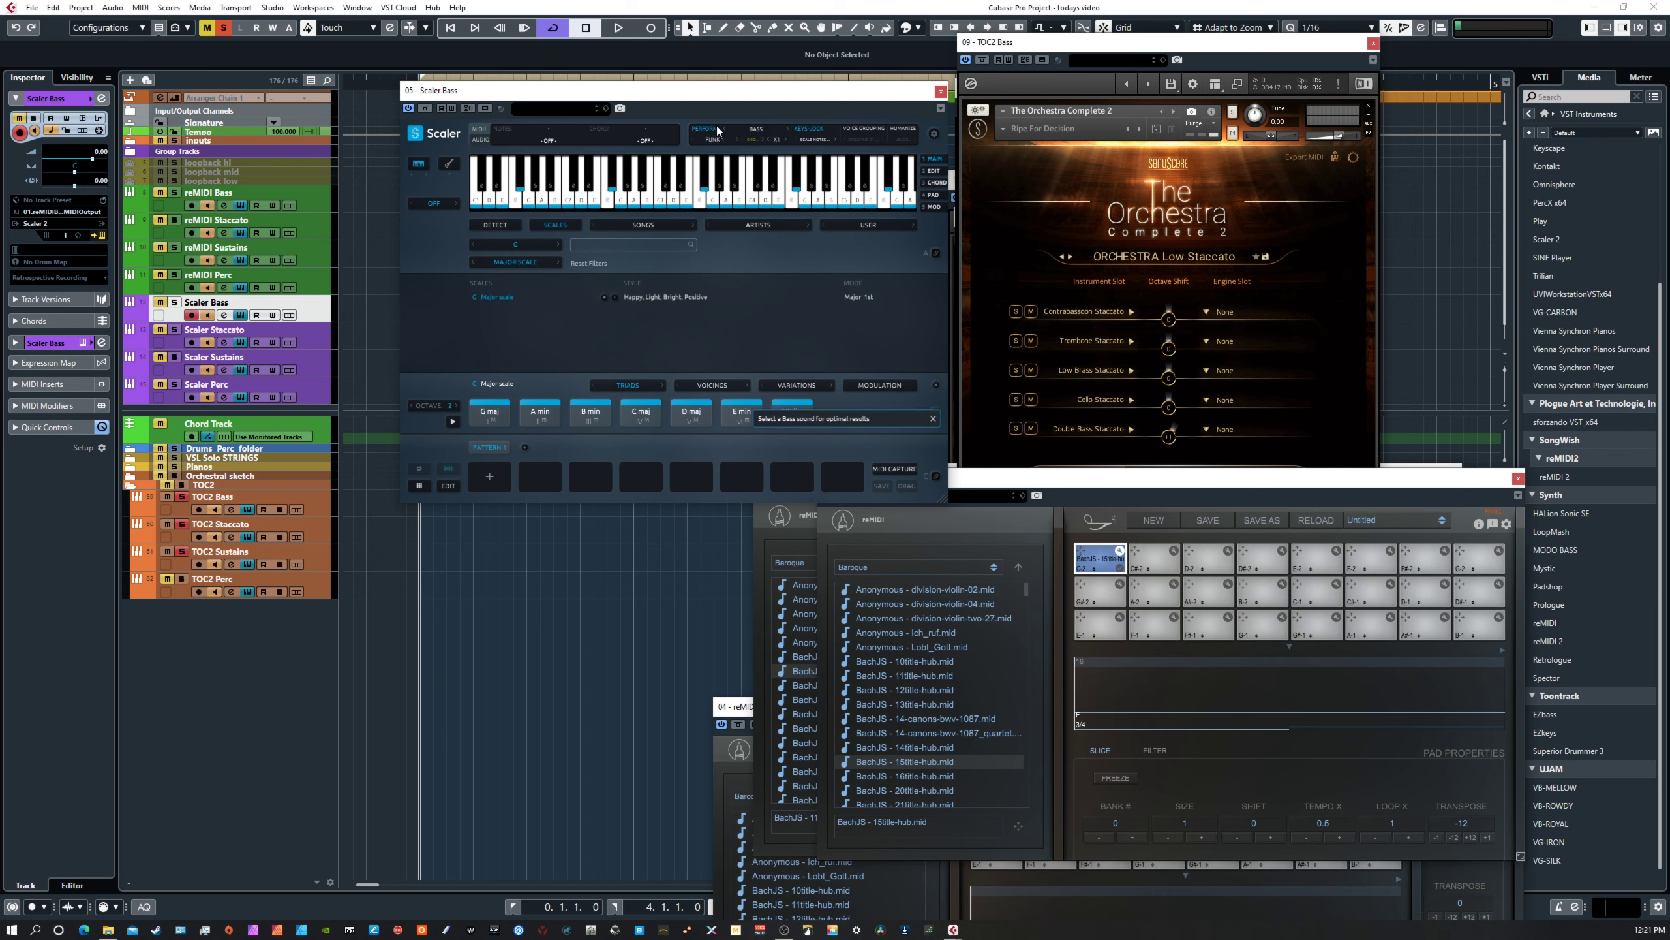
left_click(754, 128)
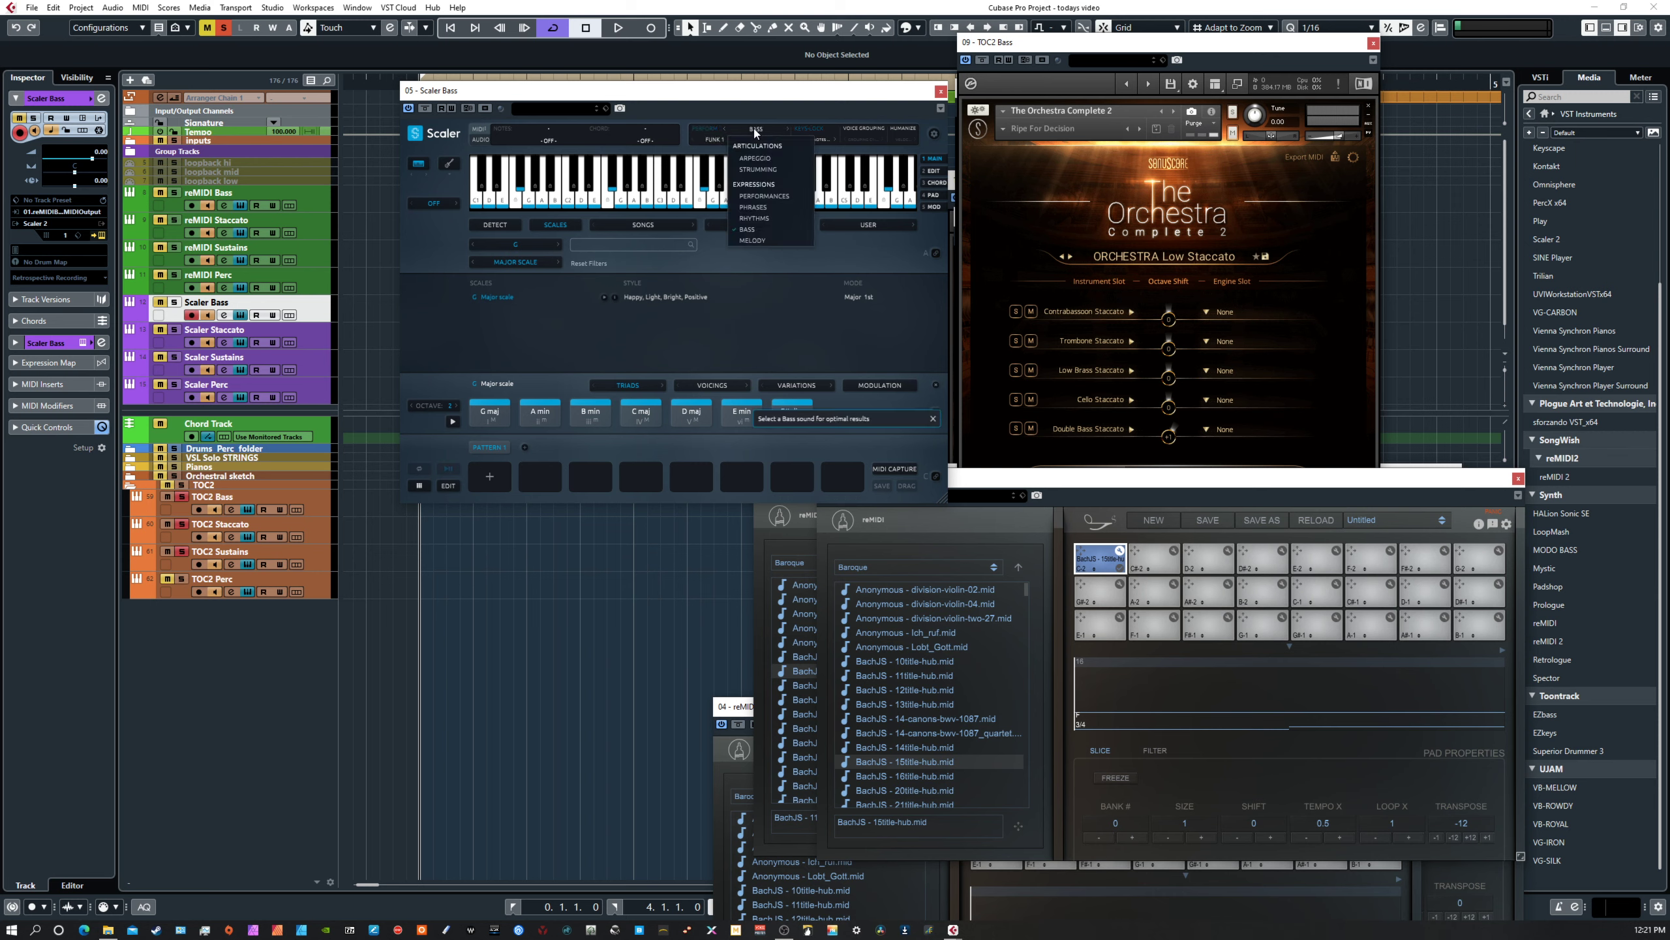
left_click(754, 241)
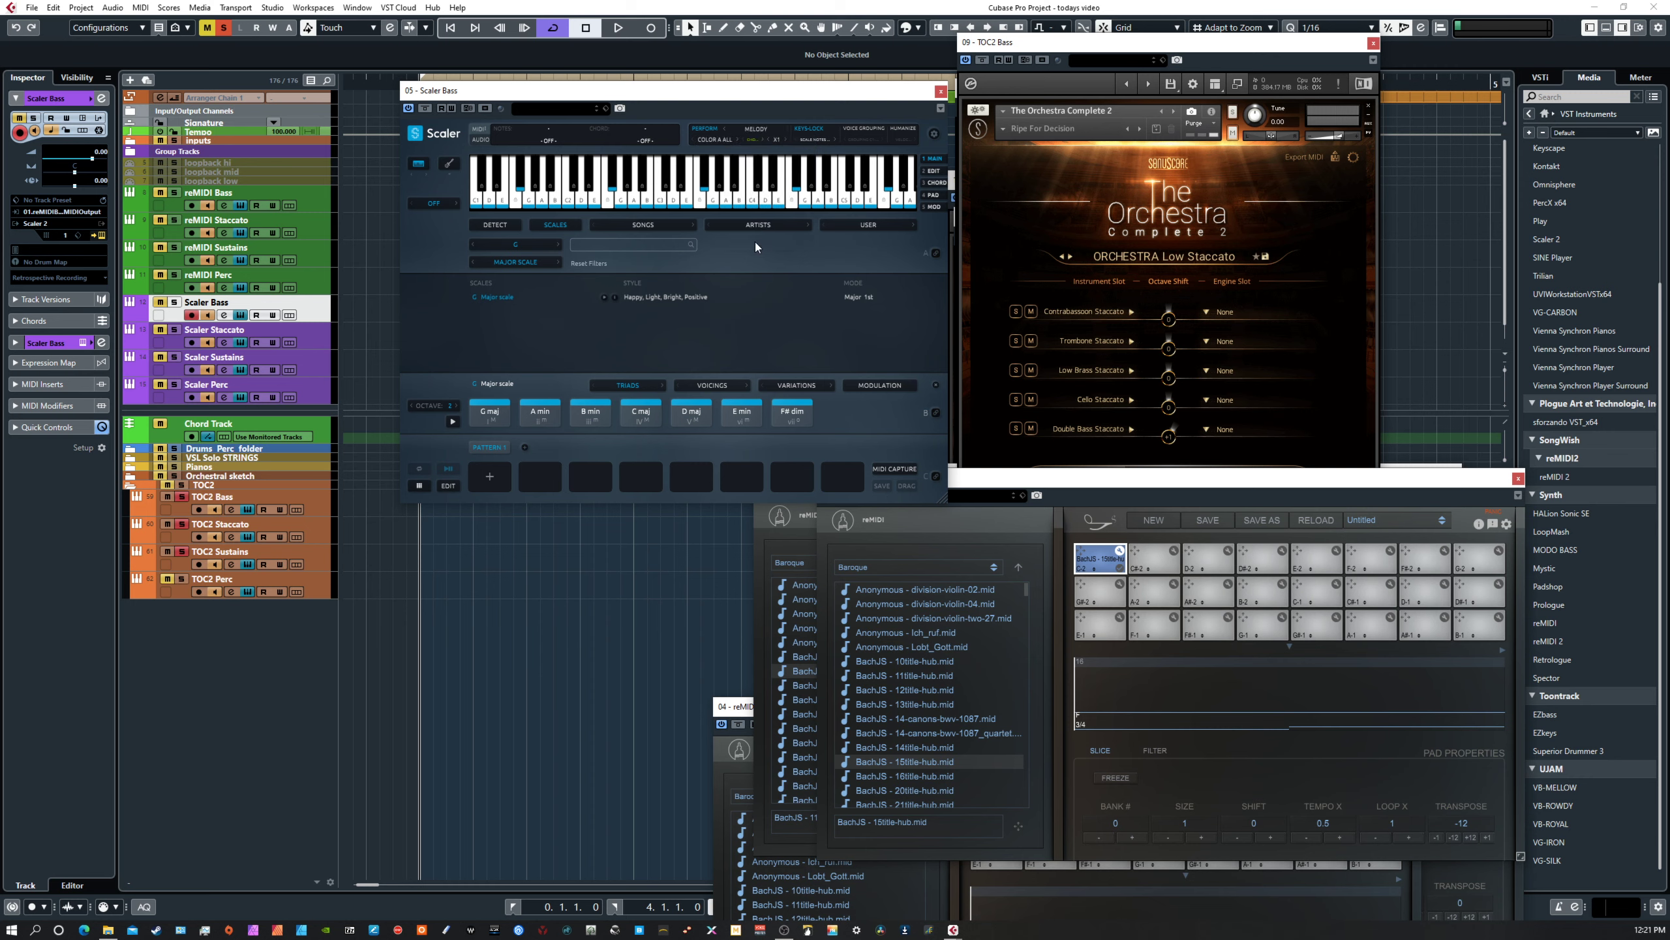
Examine the color, motif, riff and theme patterns available for the Melody expression in Scaler Bass.
left_click(720, 139)
mouse_move(723, 180)
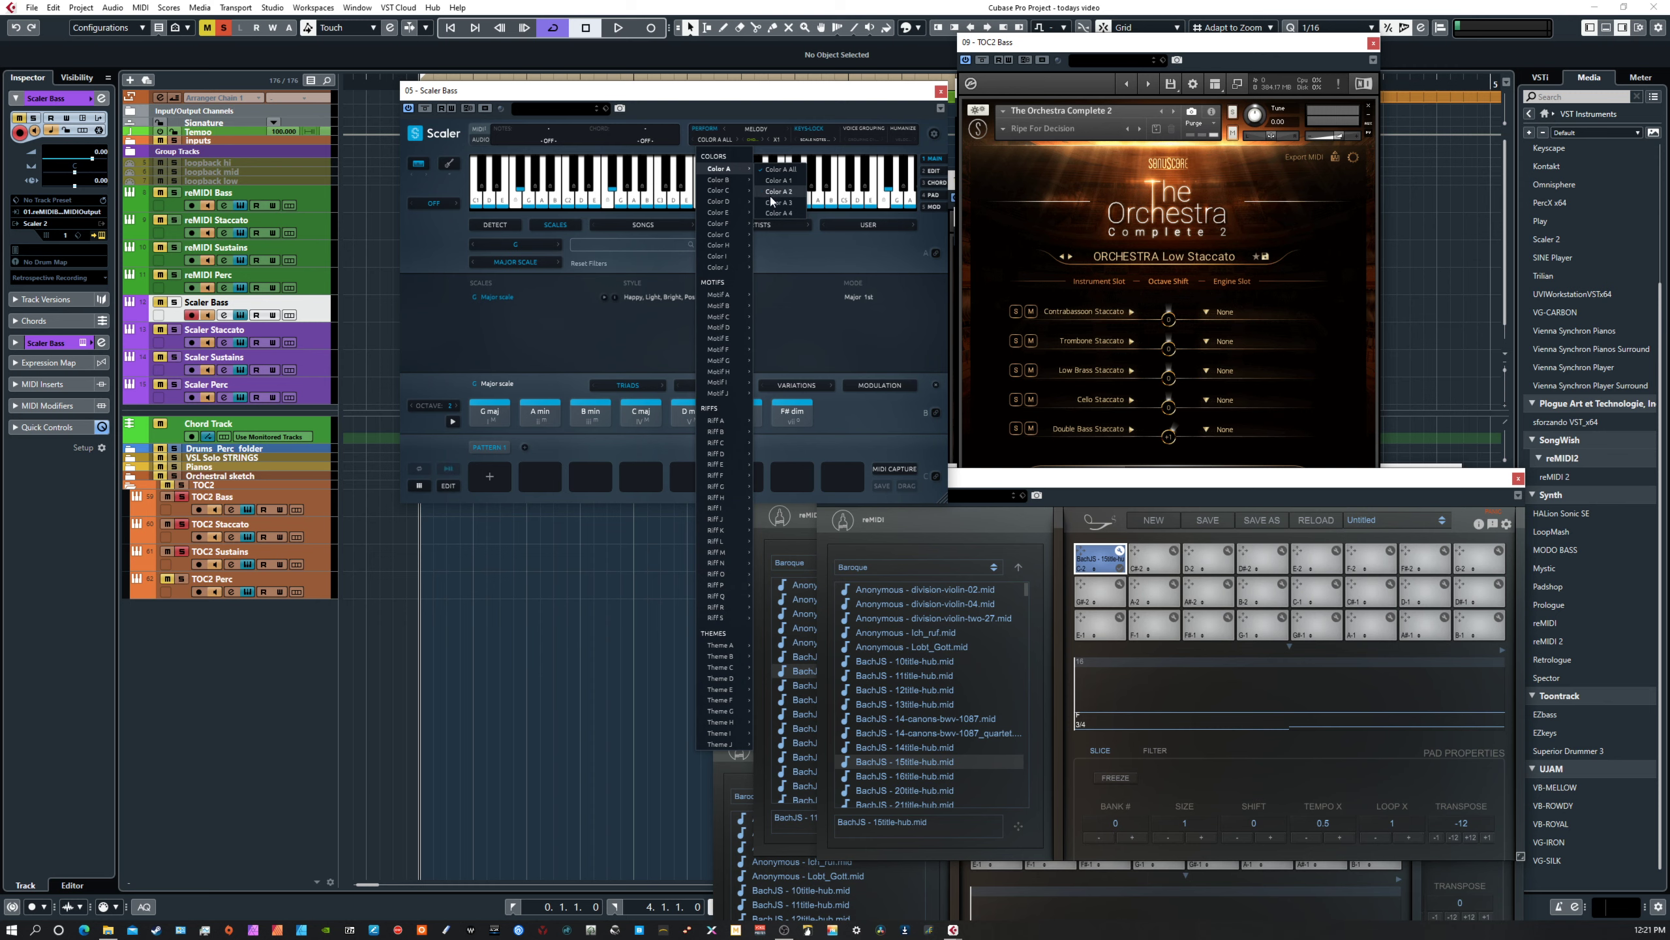
left_click(566, 350)
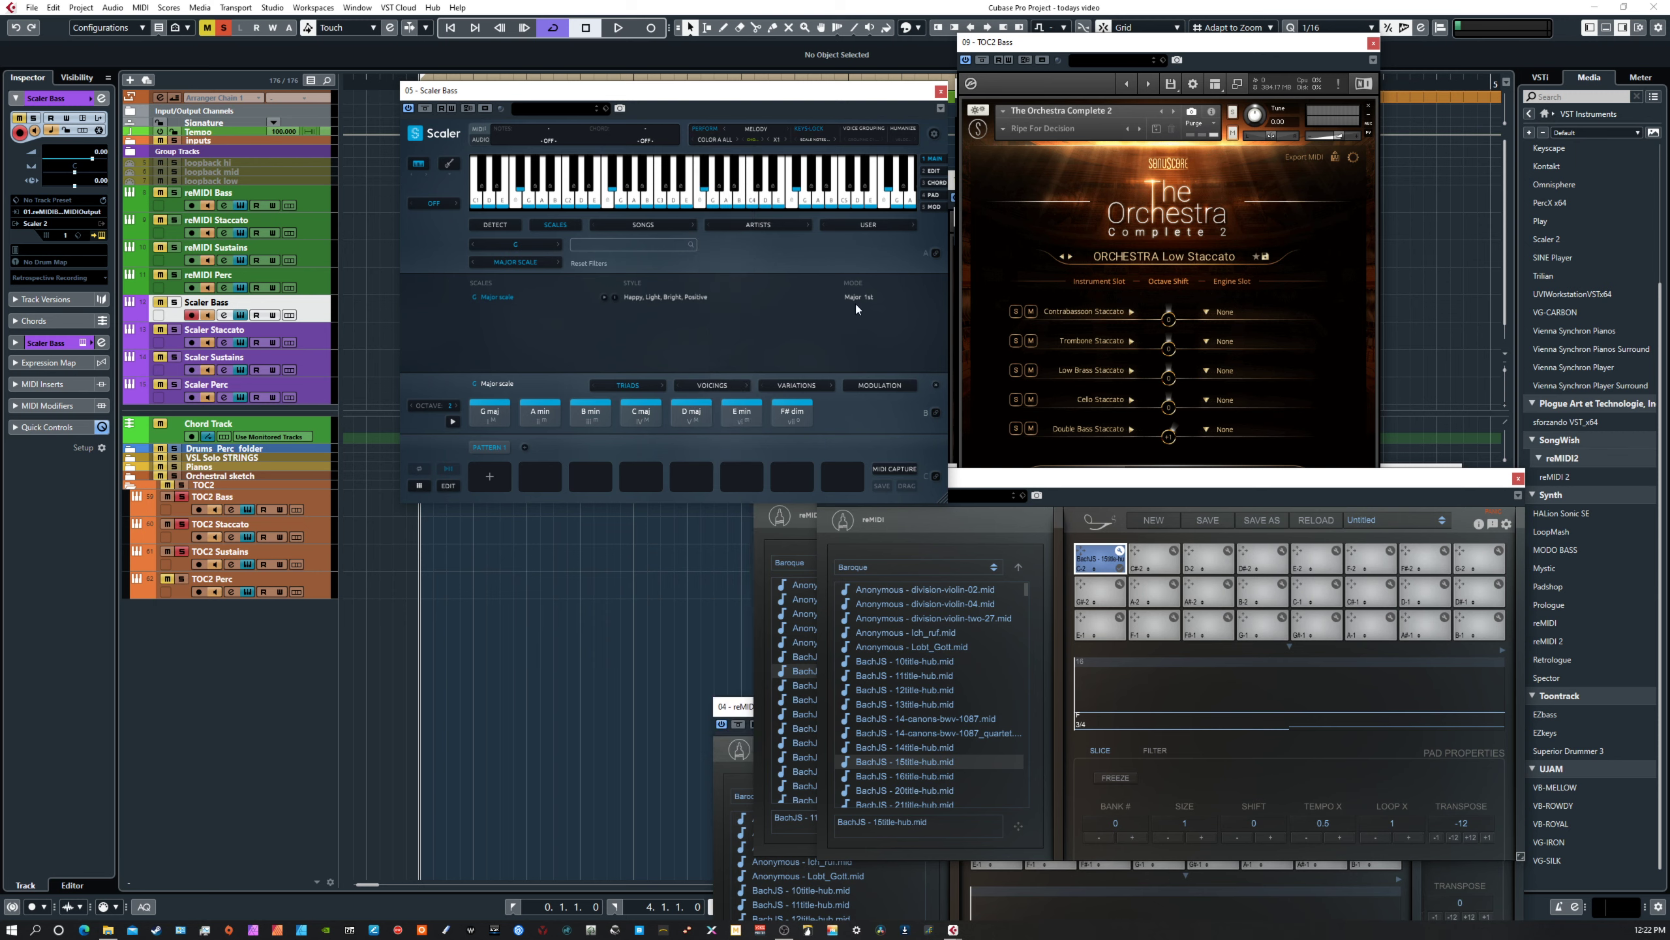
Expand the Playback Performances section in the Scaler Bass edit view and return to the main view.
left_click(934, 171)
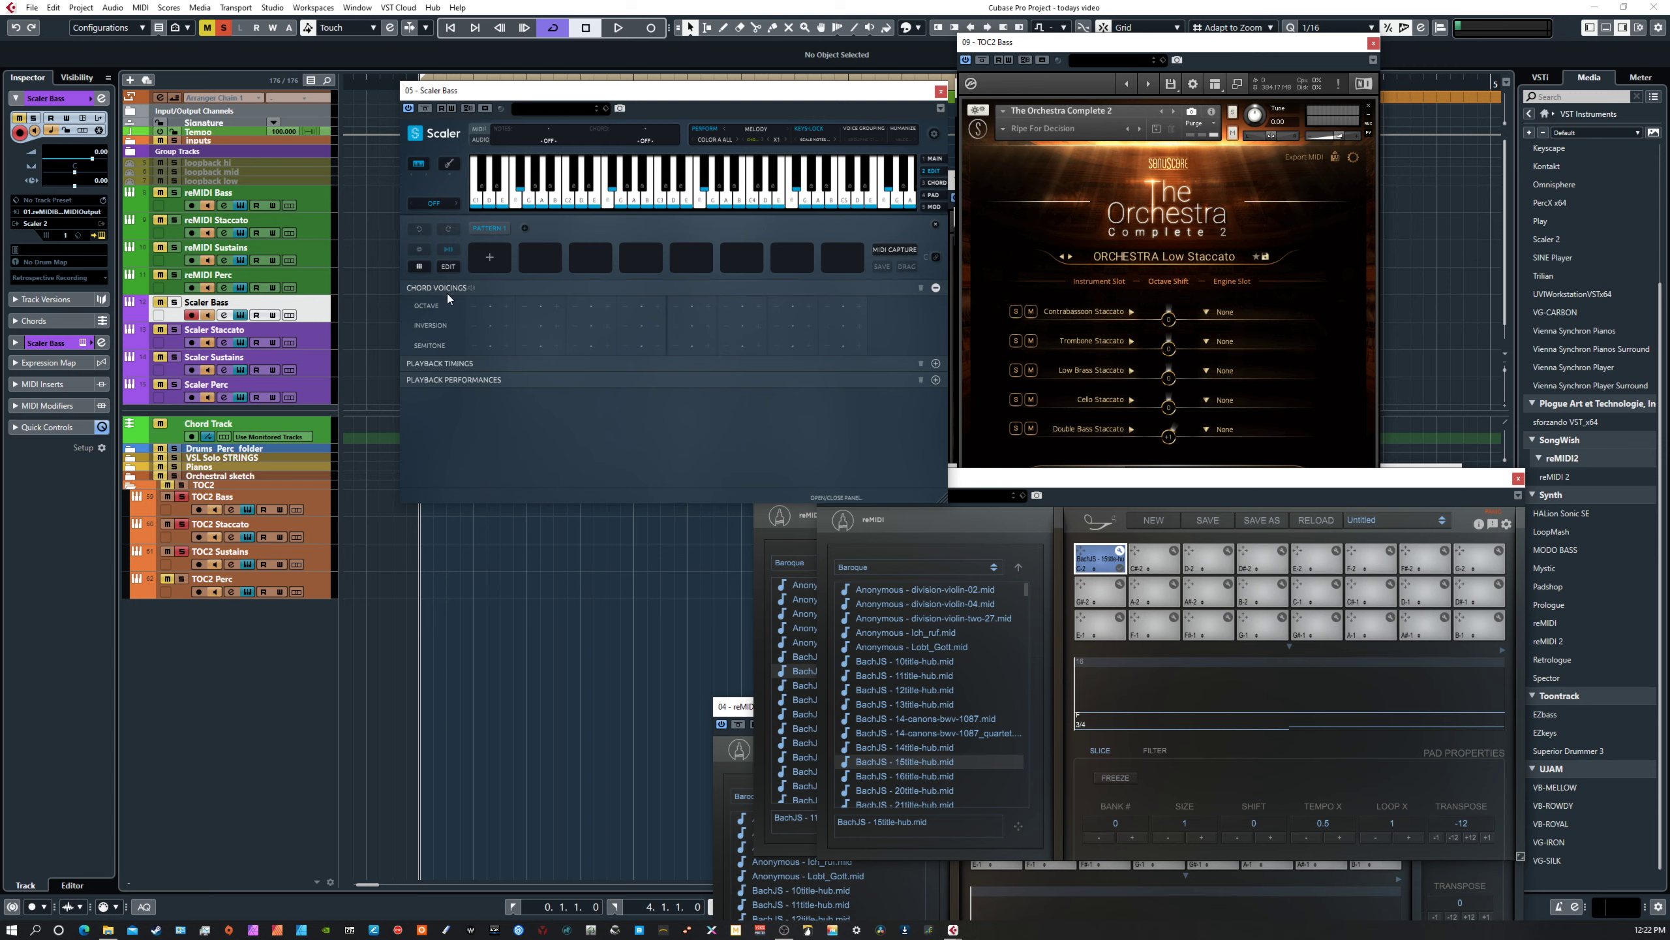
left_click(428, 379)
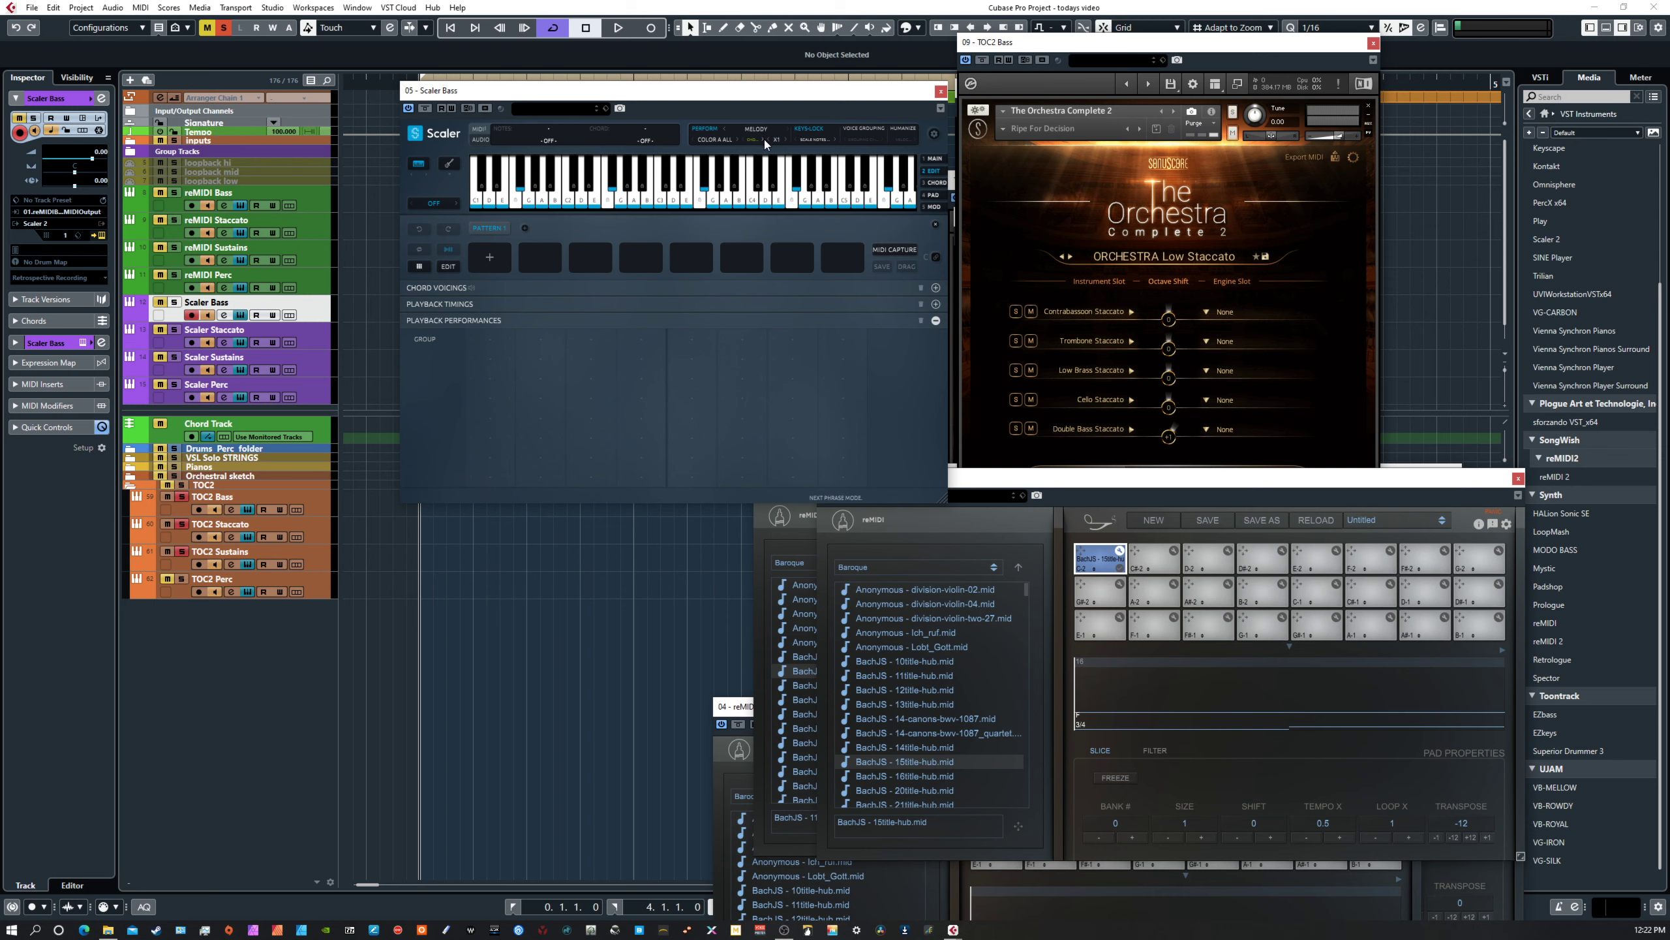
left_click(933, 158)
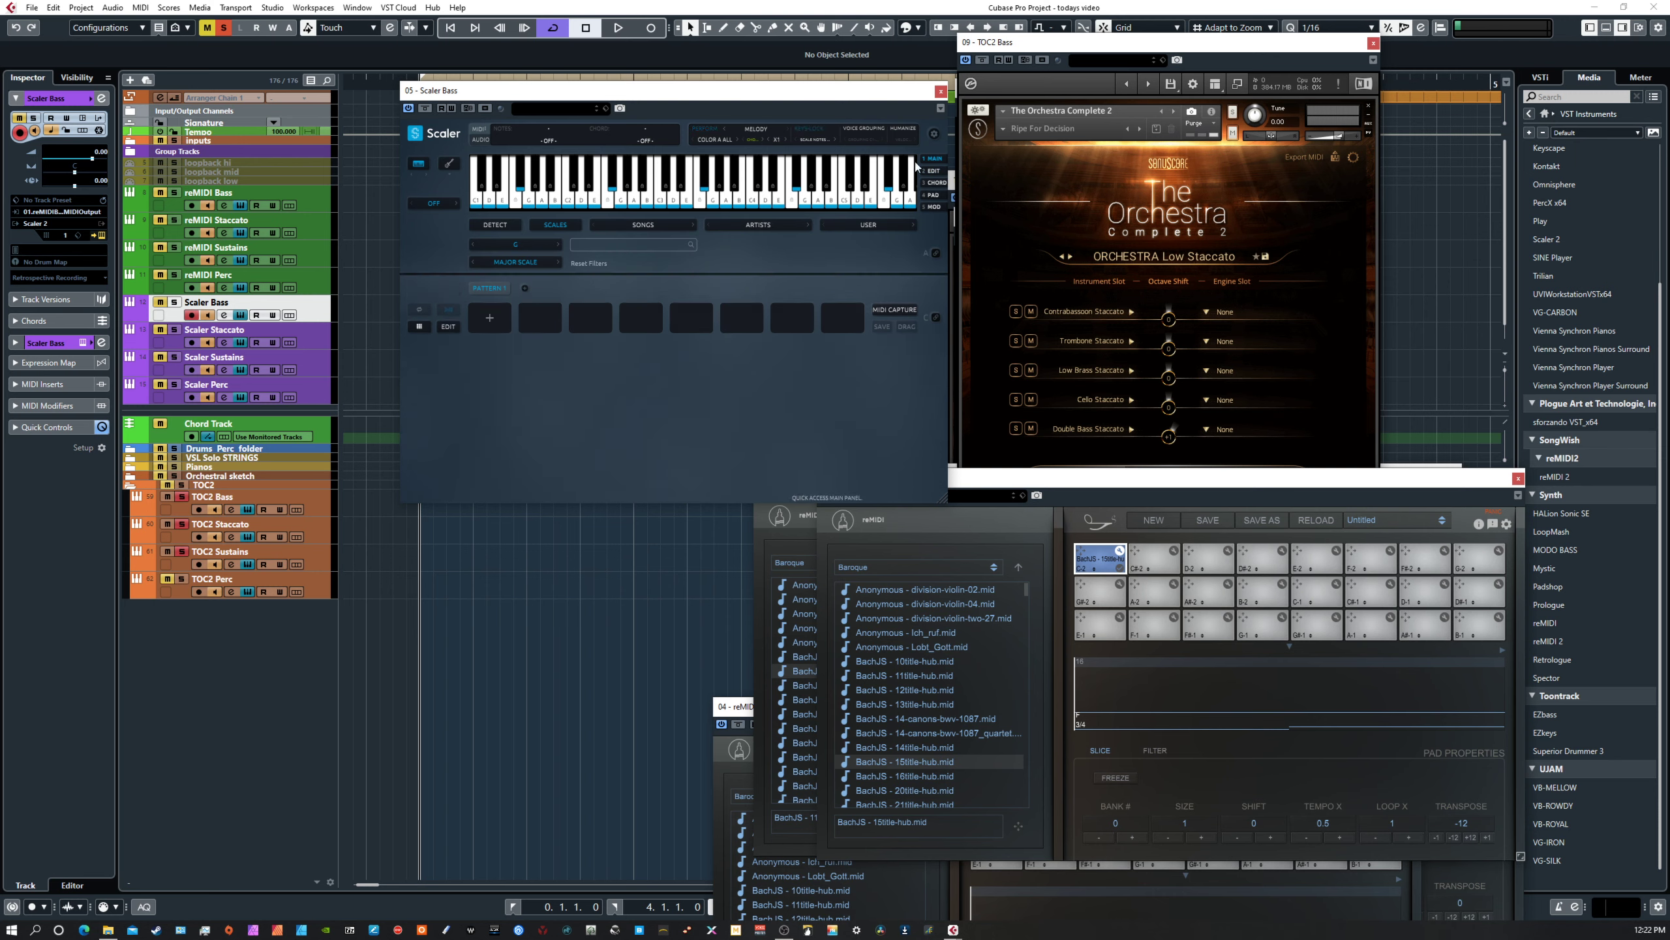
Load the Detroit artist chord set in Scaler Bass and add all its chords to the pattern.
left_click(742, 224)
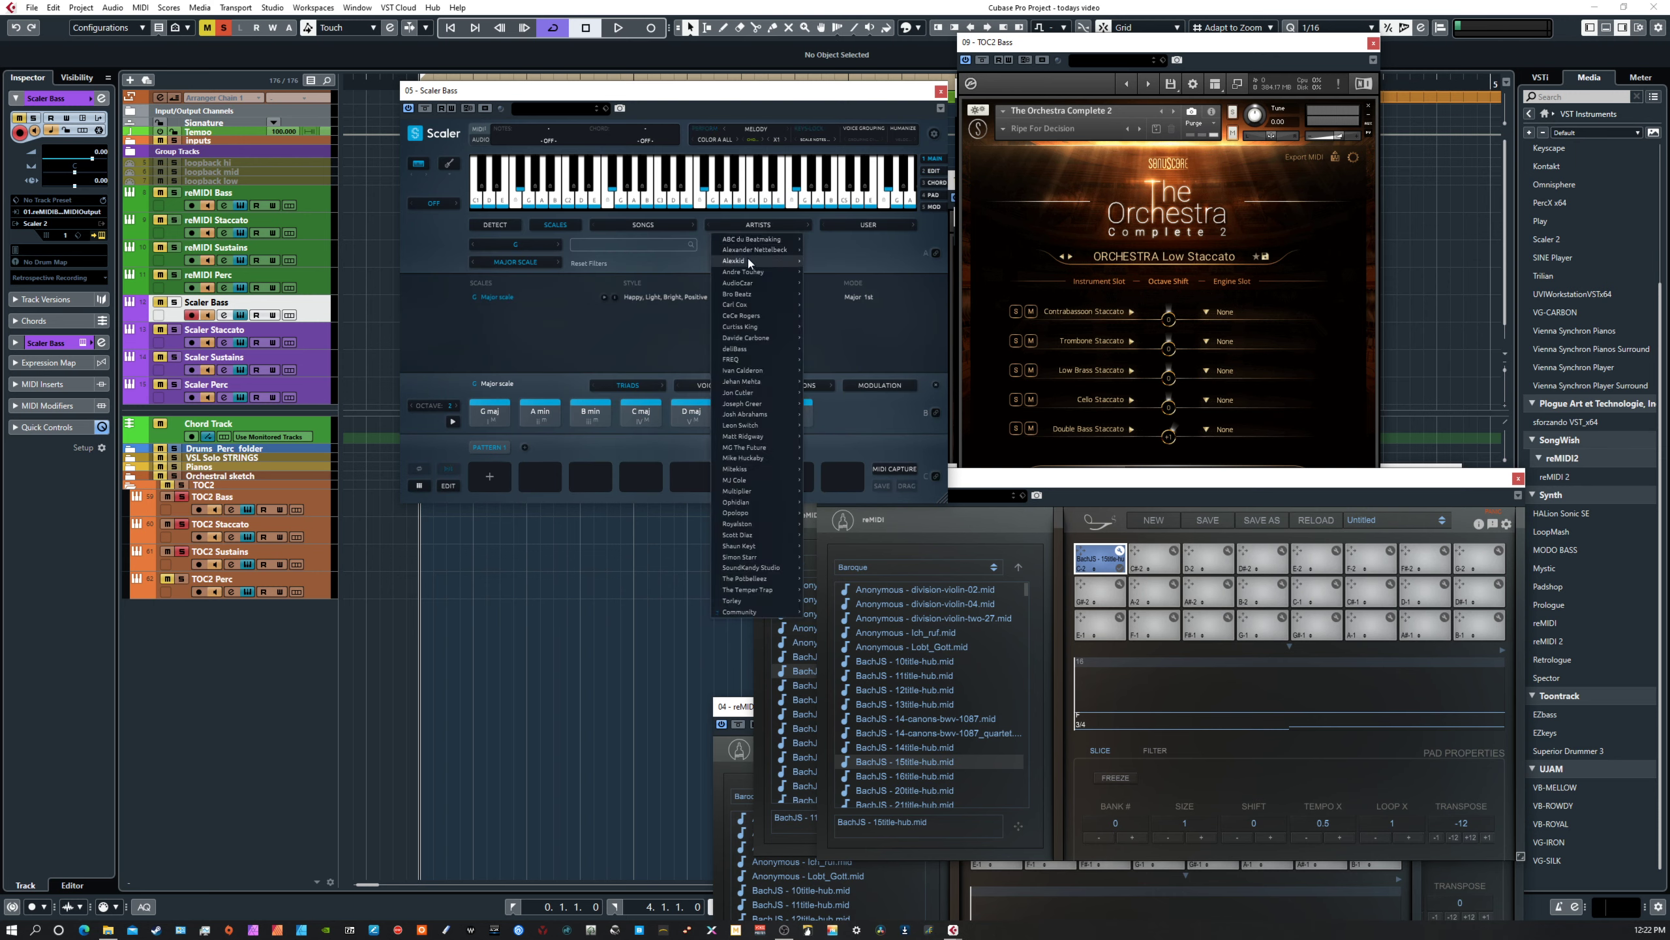
mouse_move(750, 261)
left_click(838, 263)
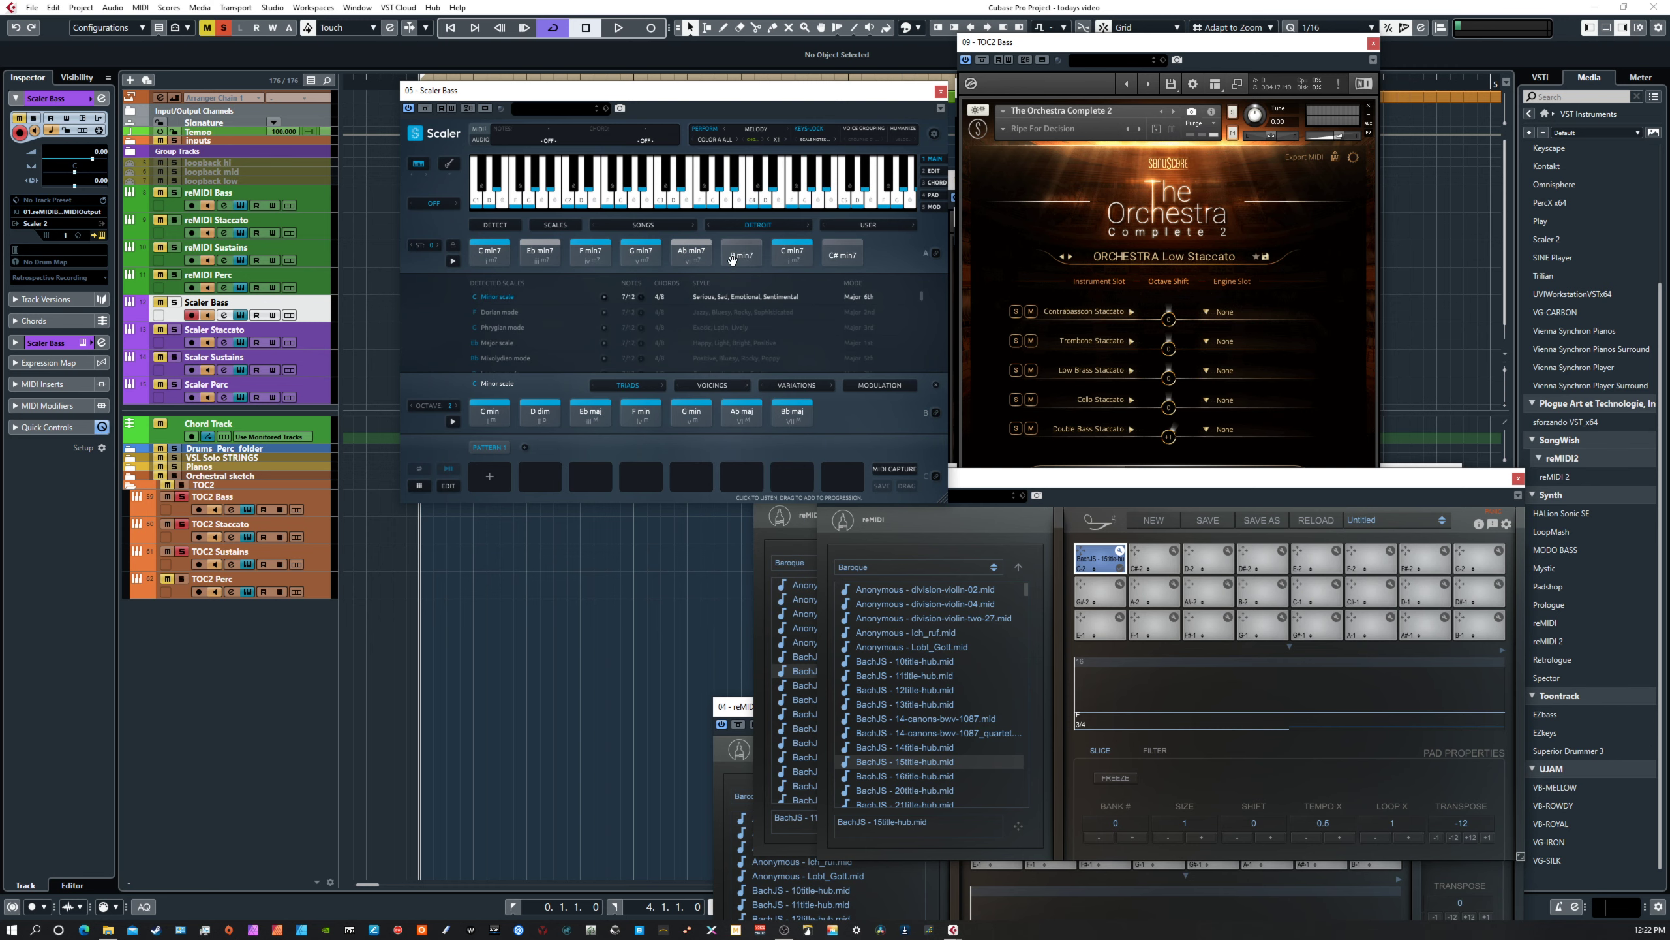
left_click(933, 171)
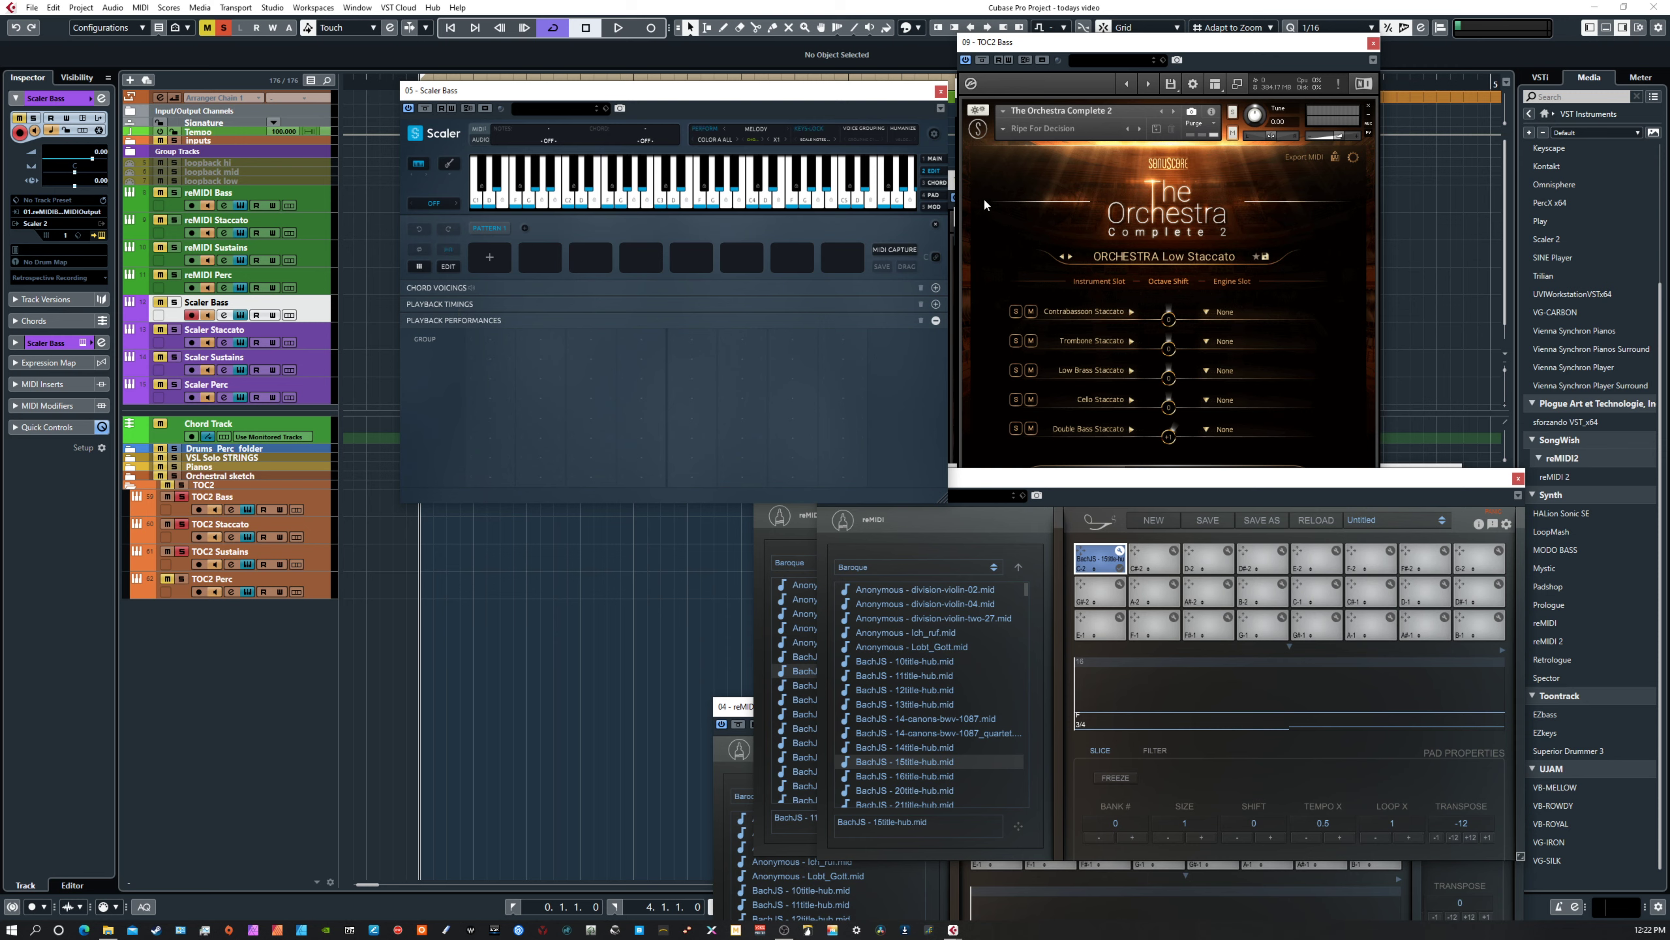
left_click(934, 159)
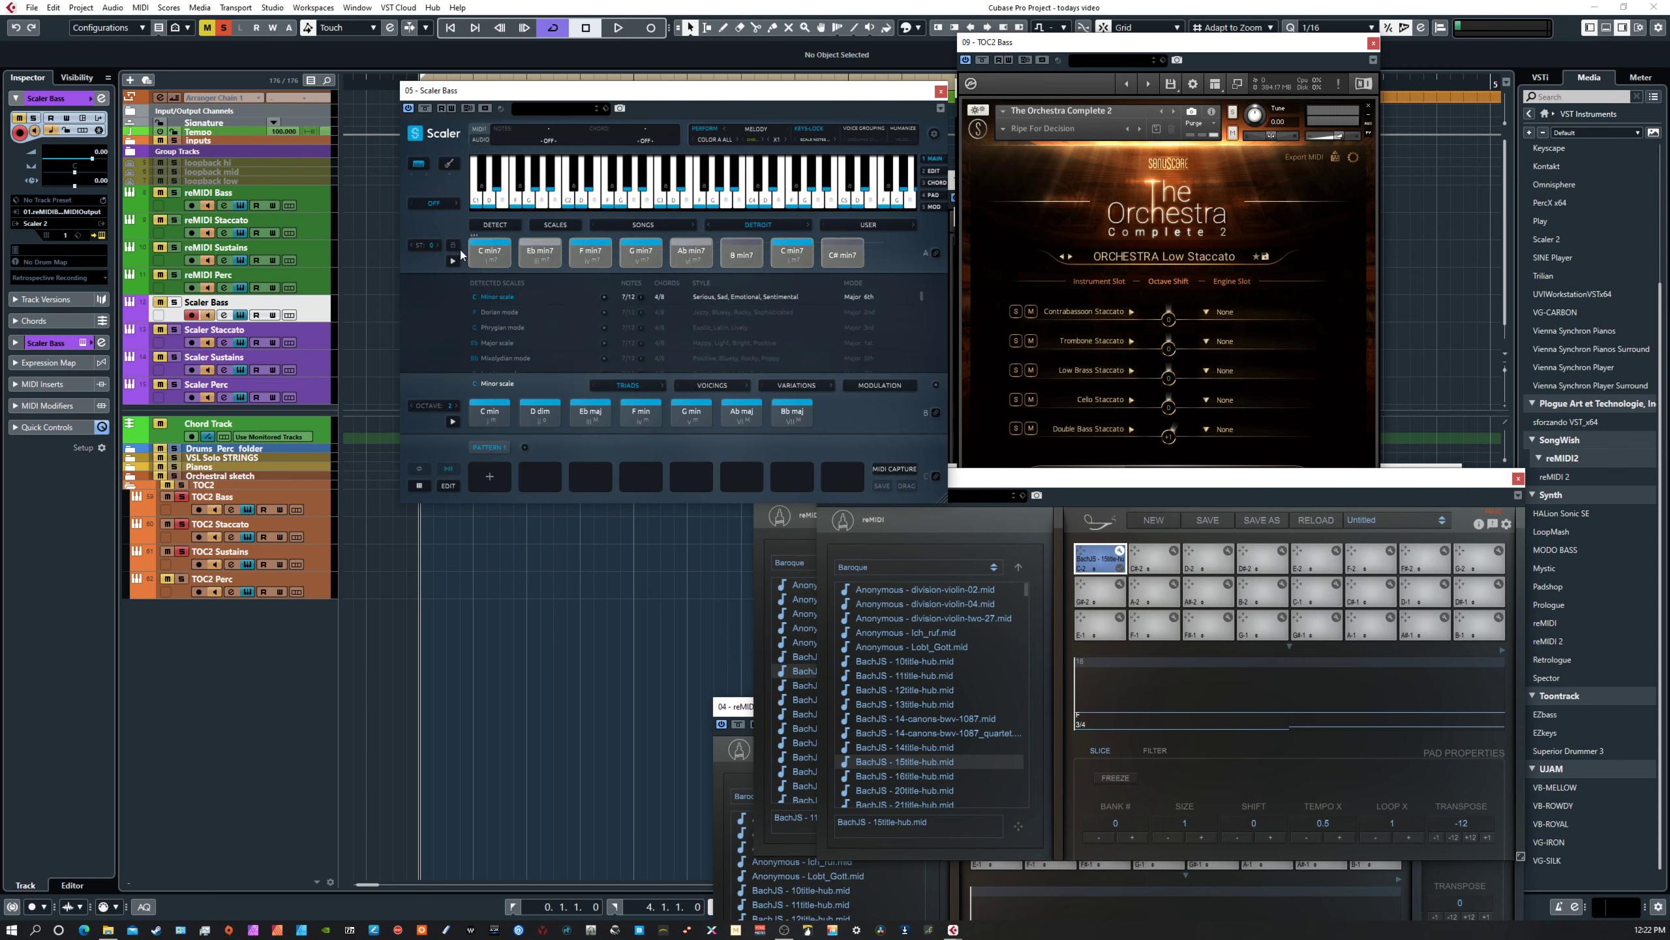
left_click_drag(484, 255, 482, 476)
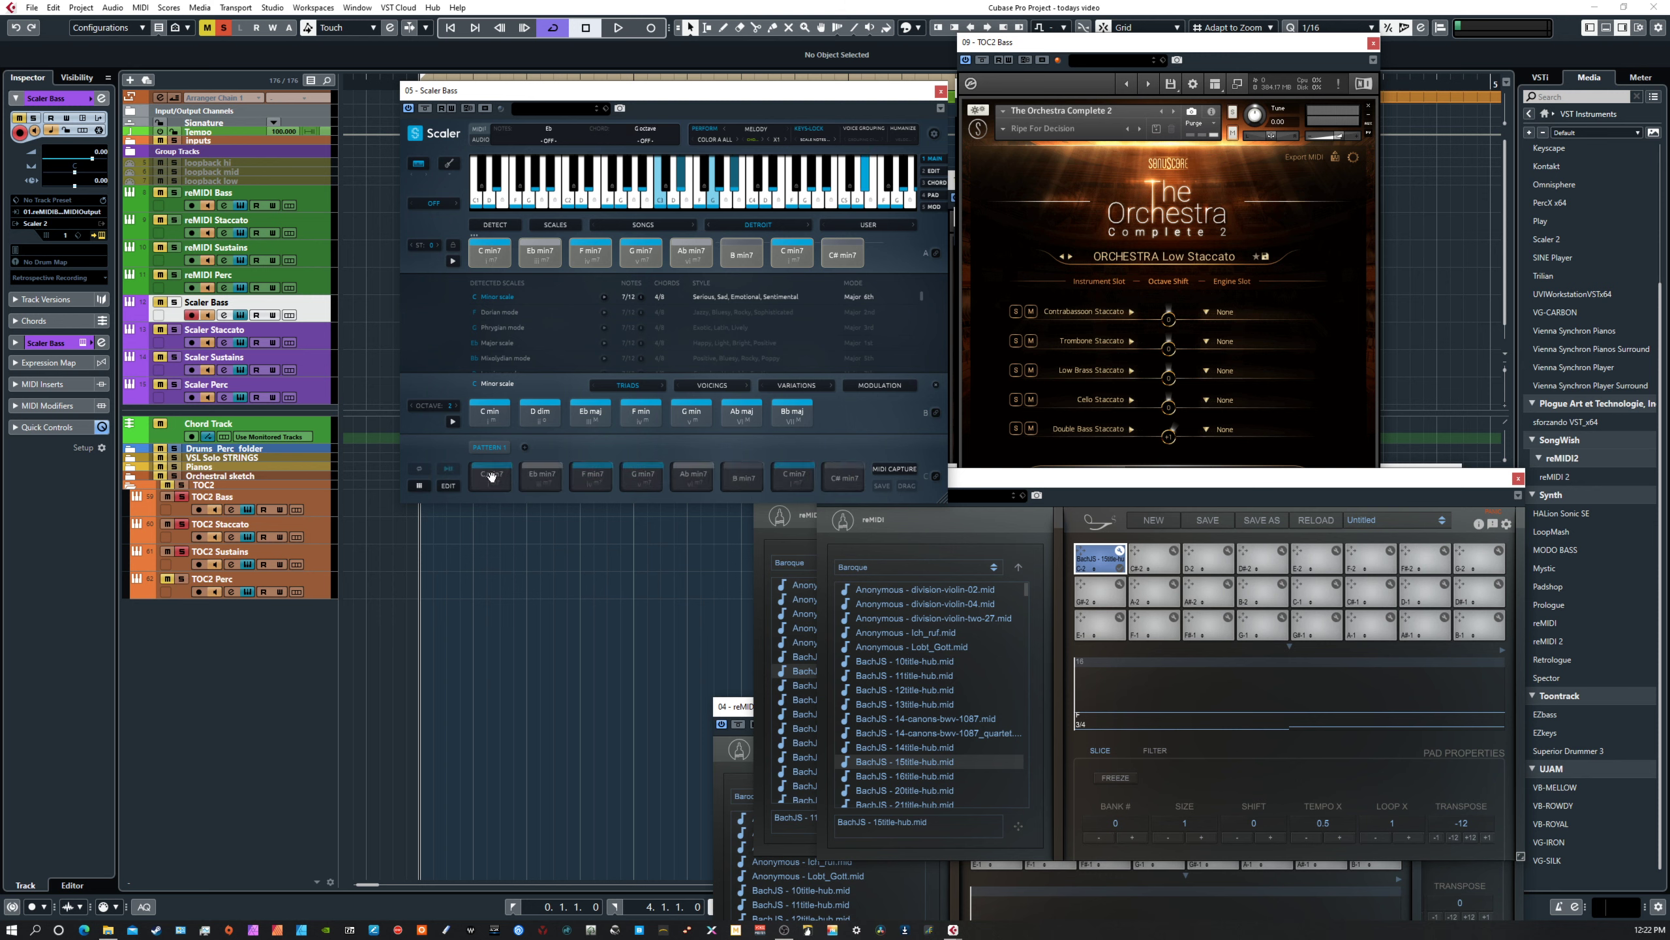
Assign the pattern's C min7 and Eb min7 chords to Group 1 in the playback performances.
left_click(934, 171)
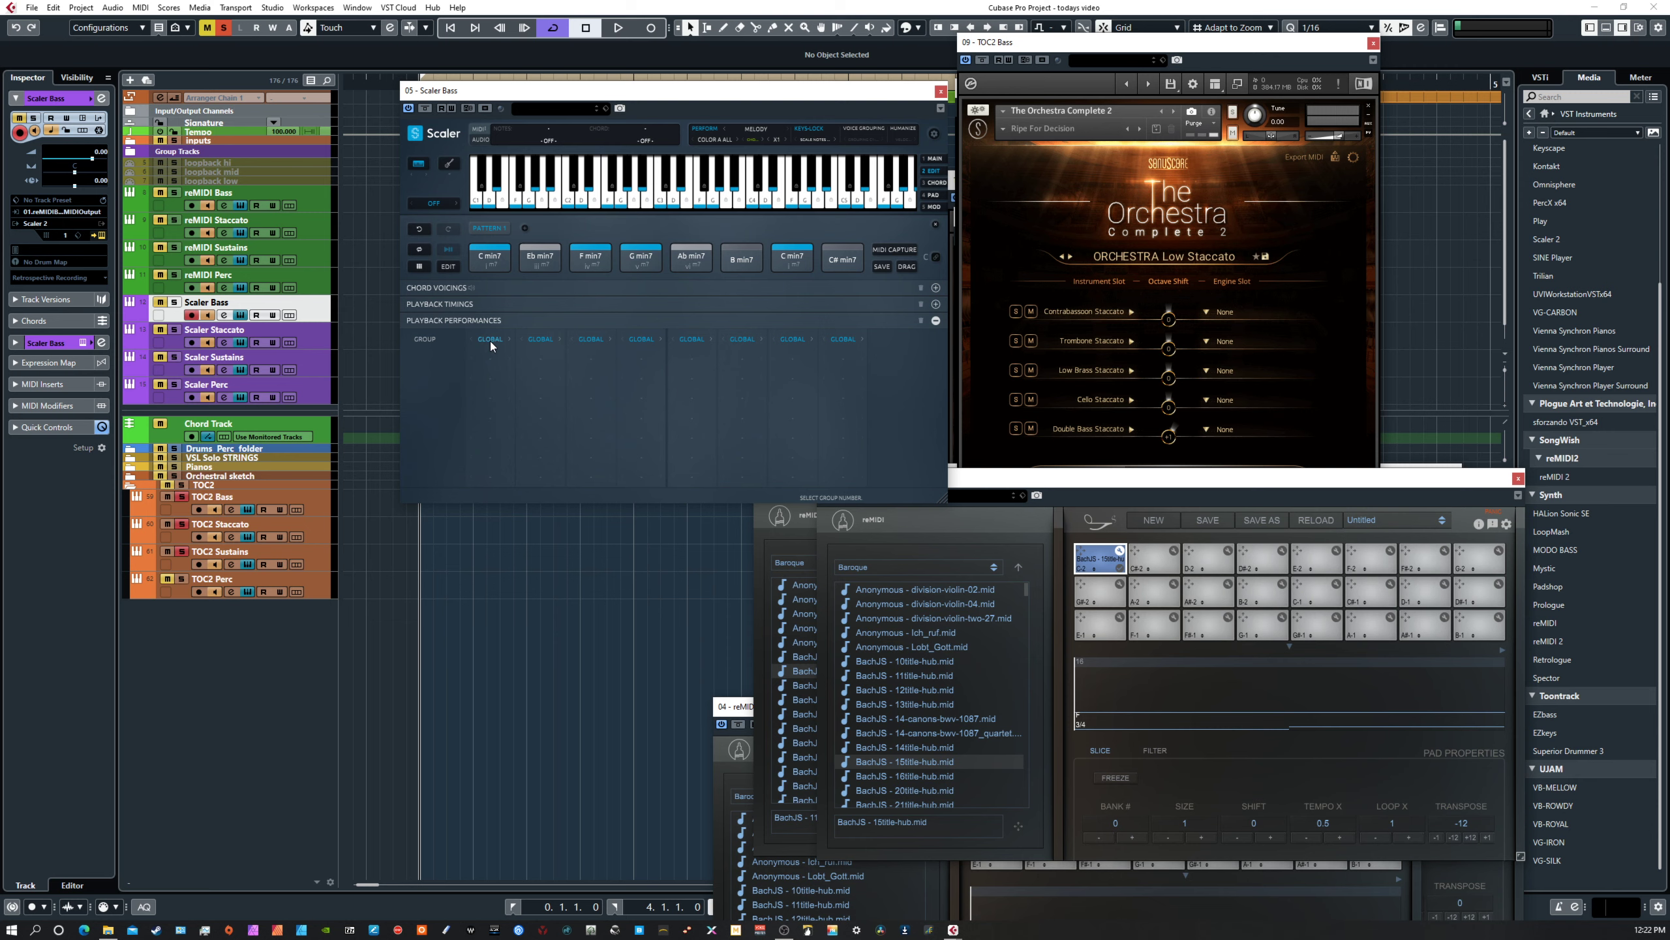
left_click(490, 340)
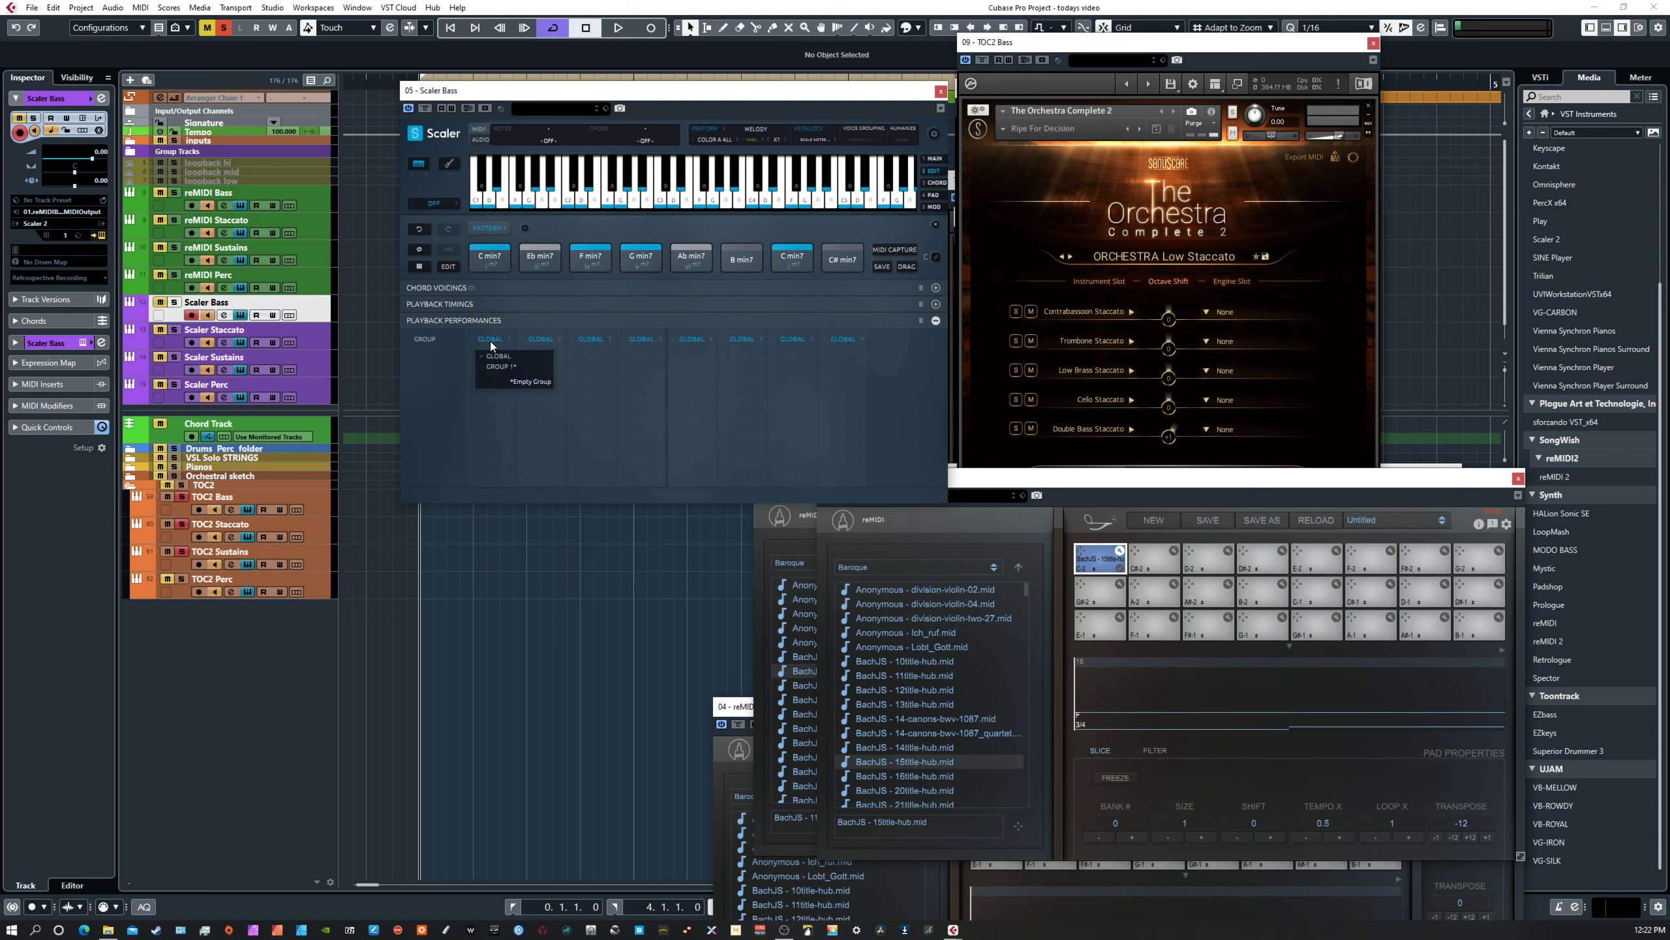
left_click(494, 366)
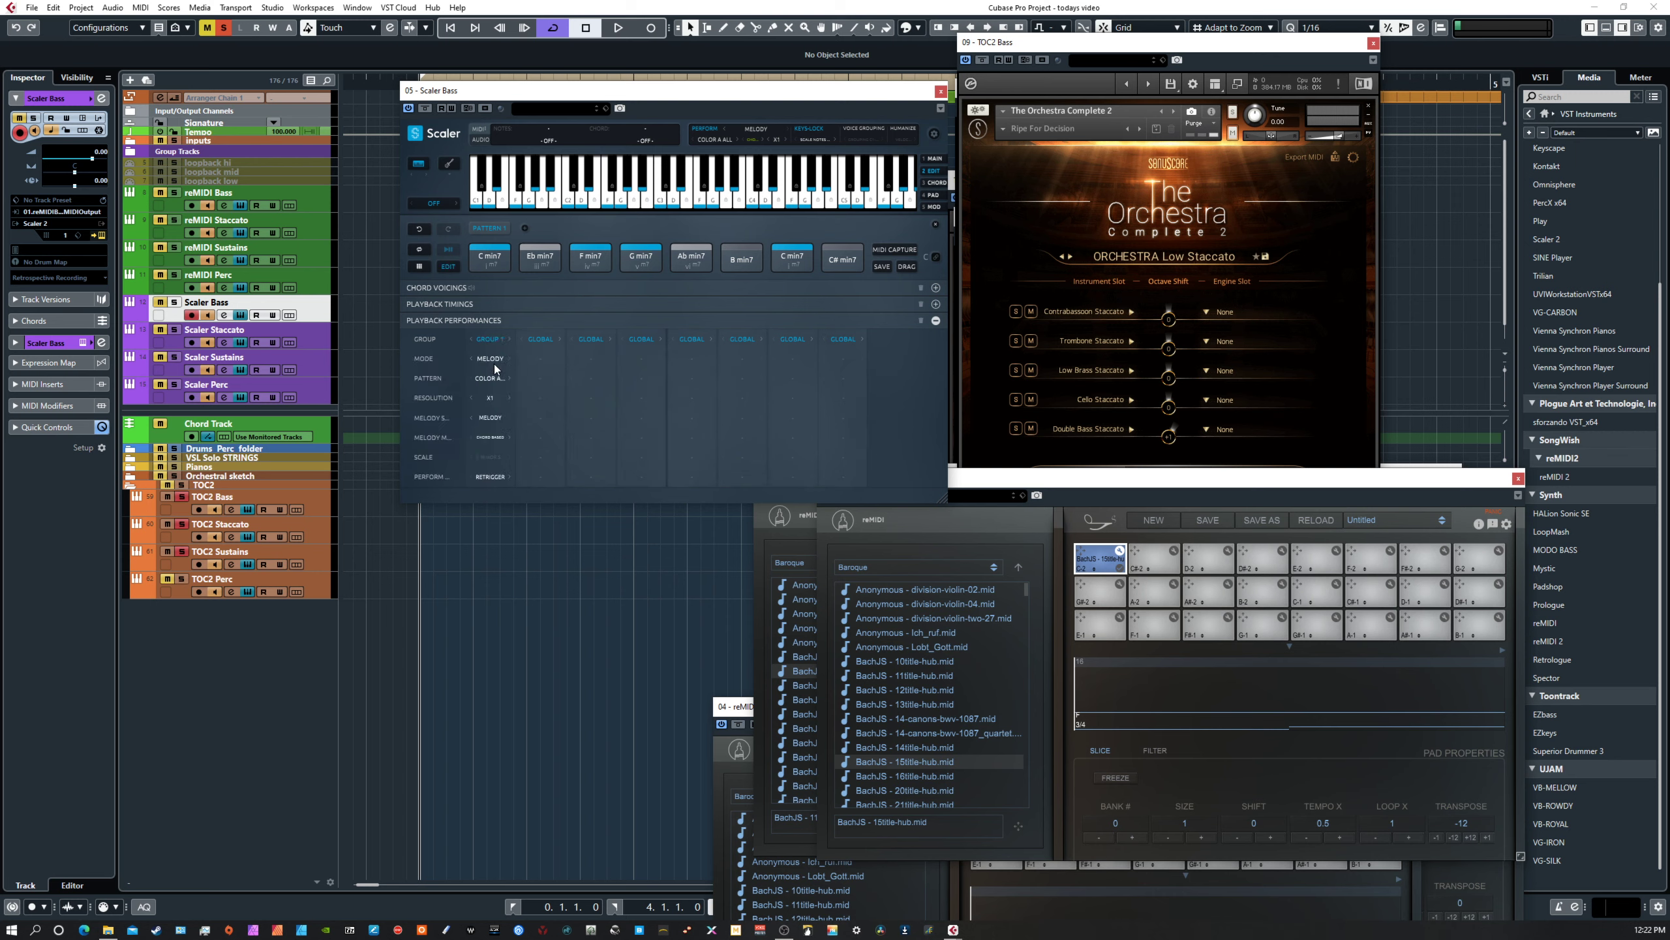
left_click(541, 340)
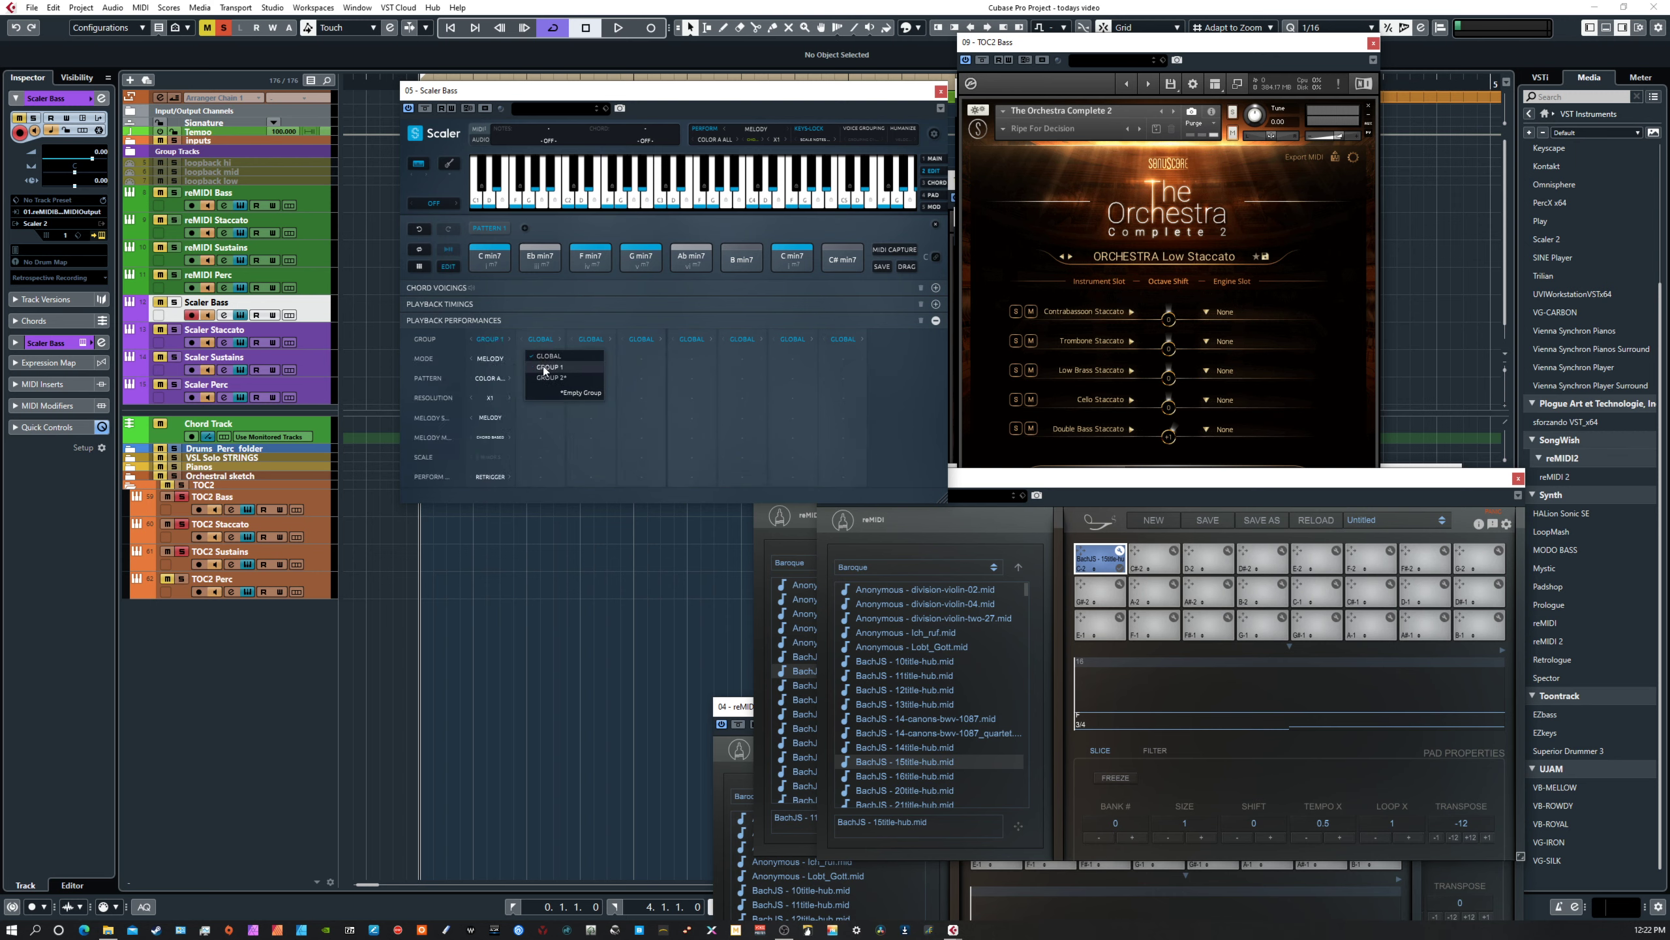
left_click(543, 367)
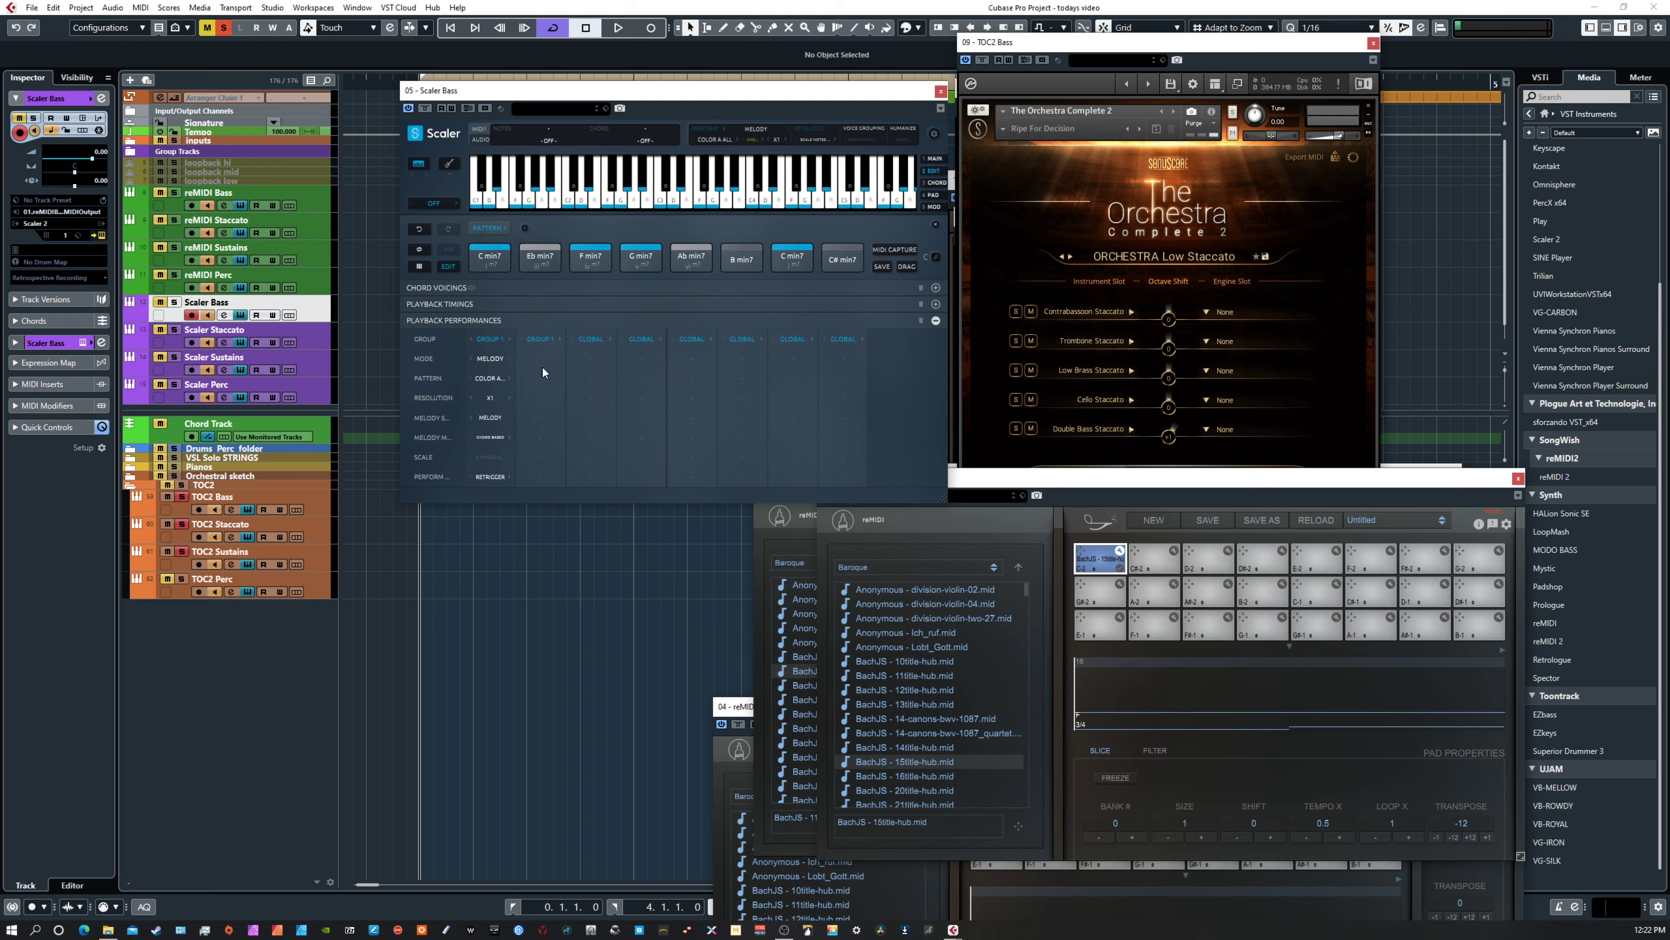
Examine the perform, articulation, expression and humanize options in Scaler Bass, including the swing settings.
left_click(491, 477)
left_click(456, 499)
left_click_drag(558, 92, 538, 157)
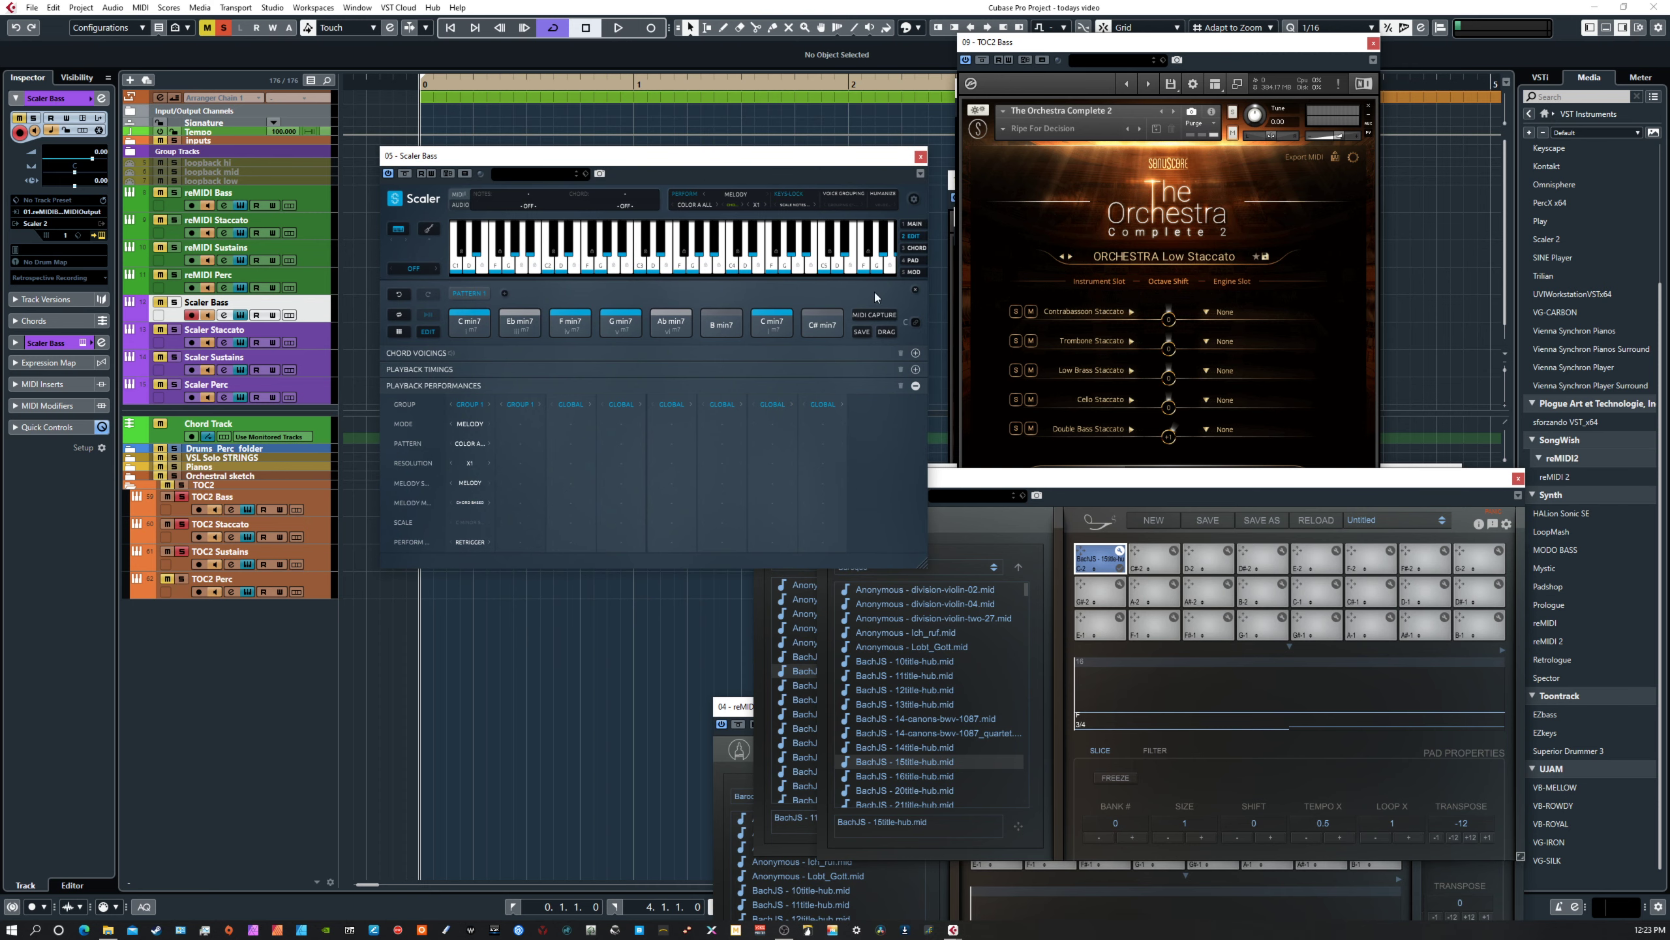
left_click(724, 204)
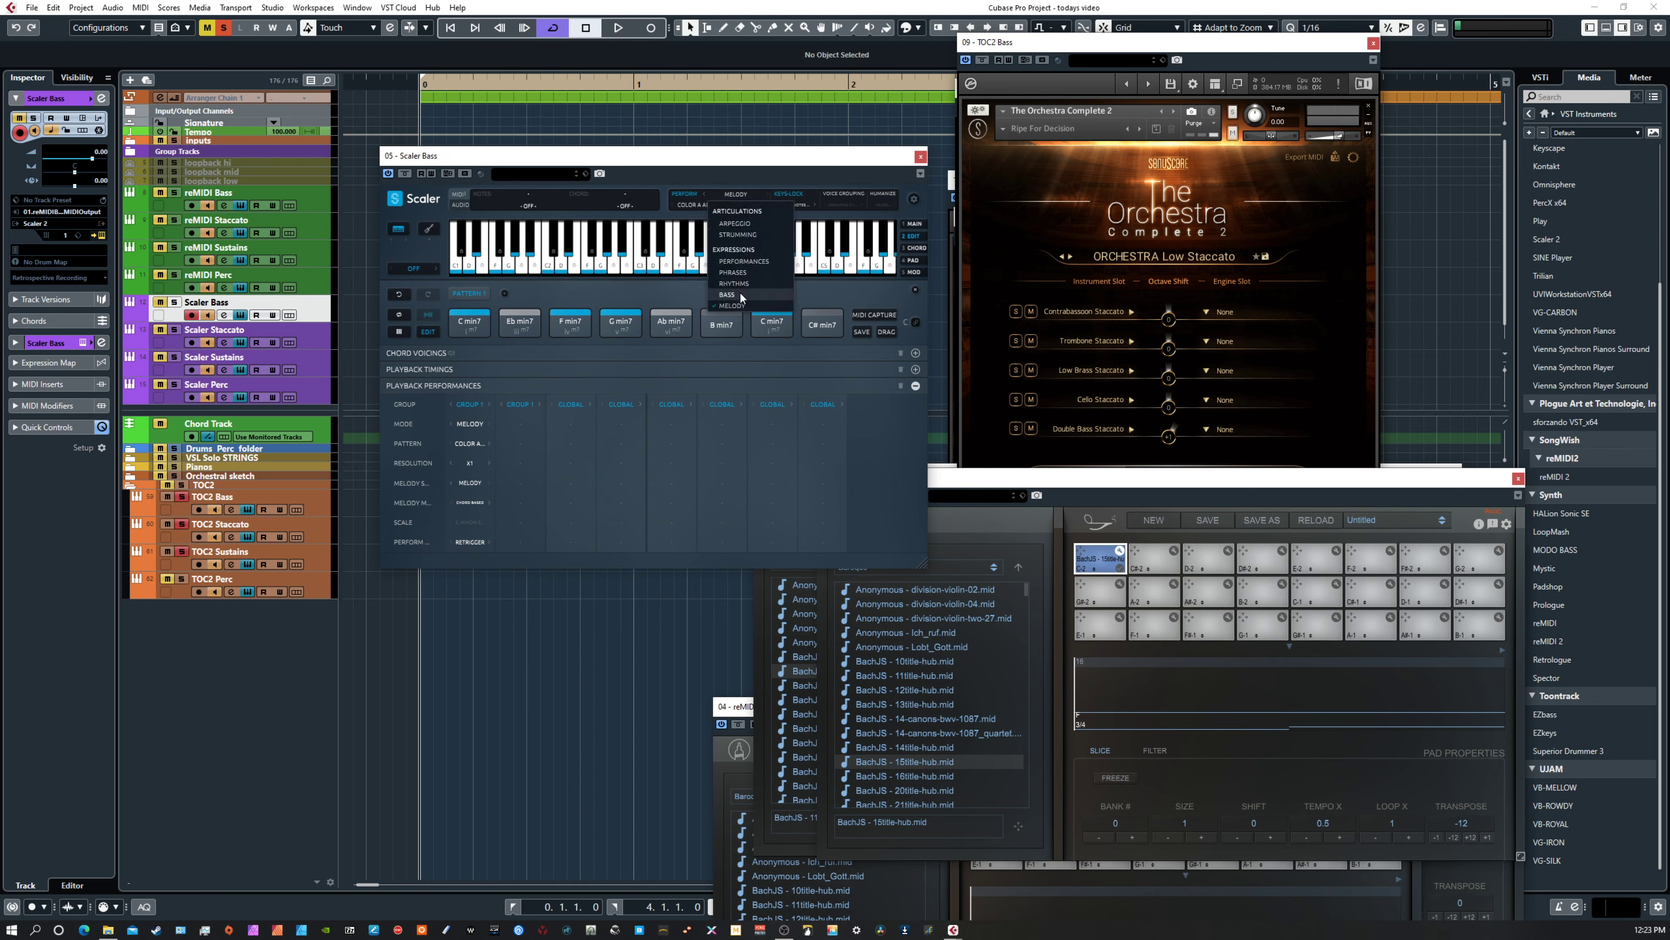
left_click(886, 204)
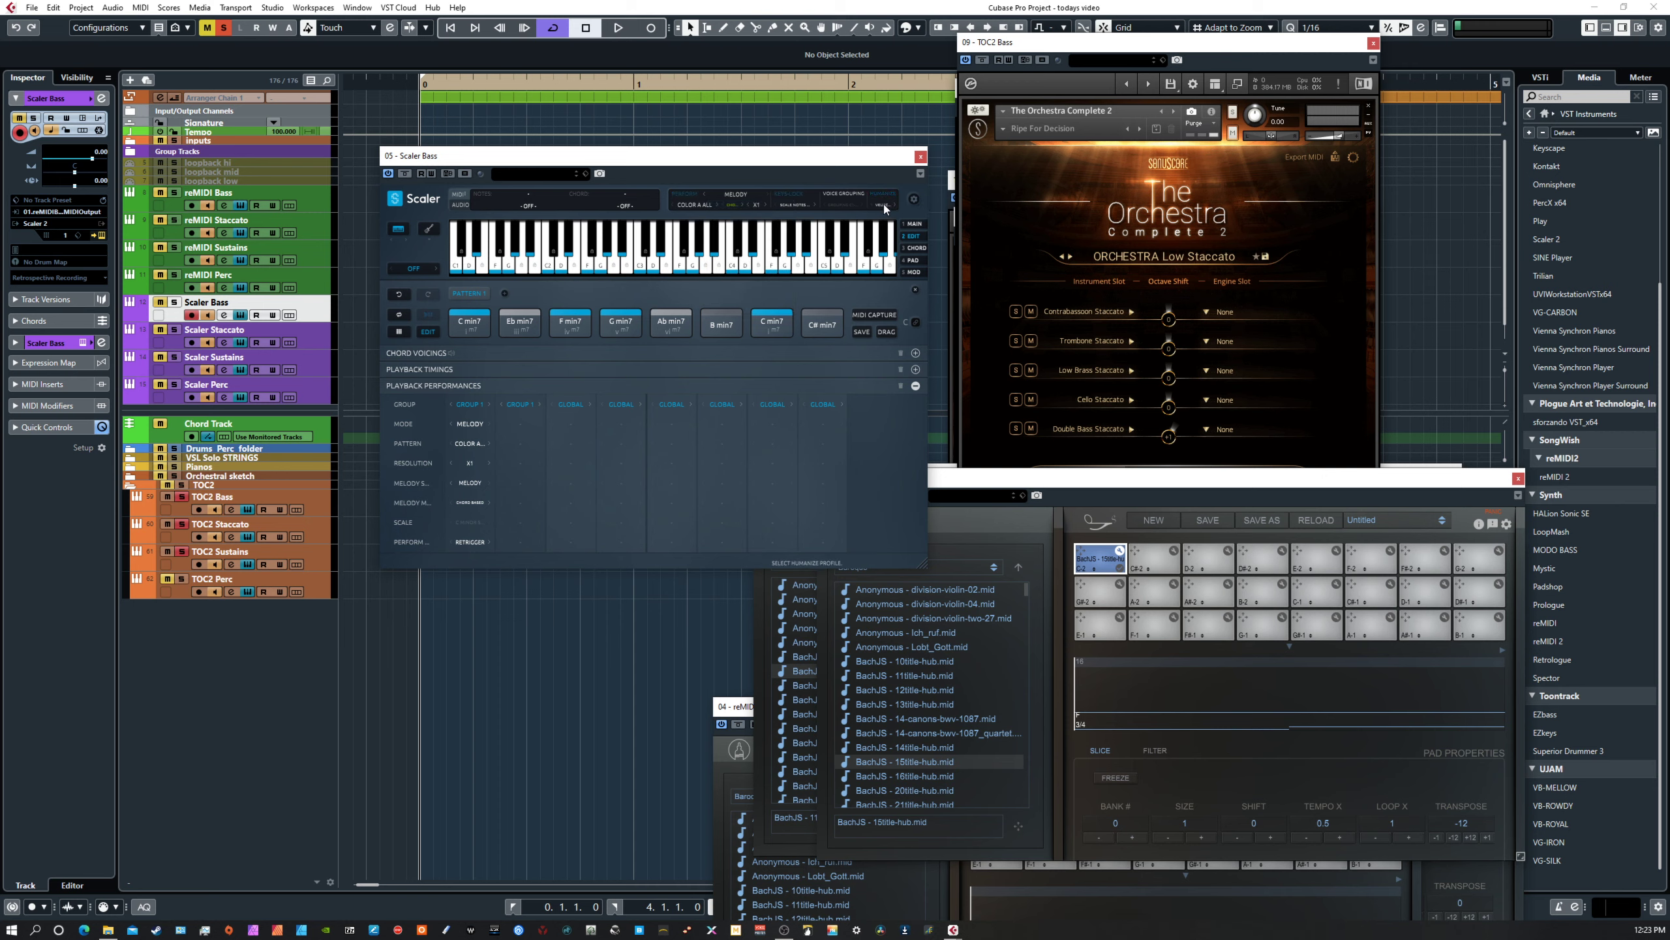
left_click(885, 204)
mouse_move(910, 249)
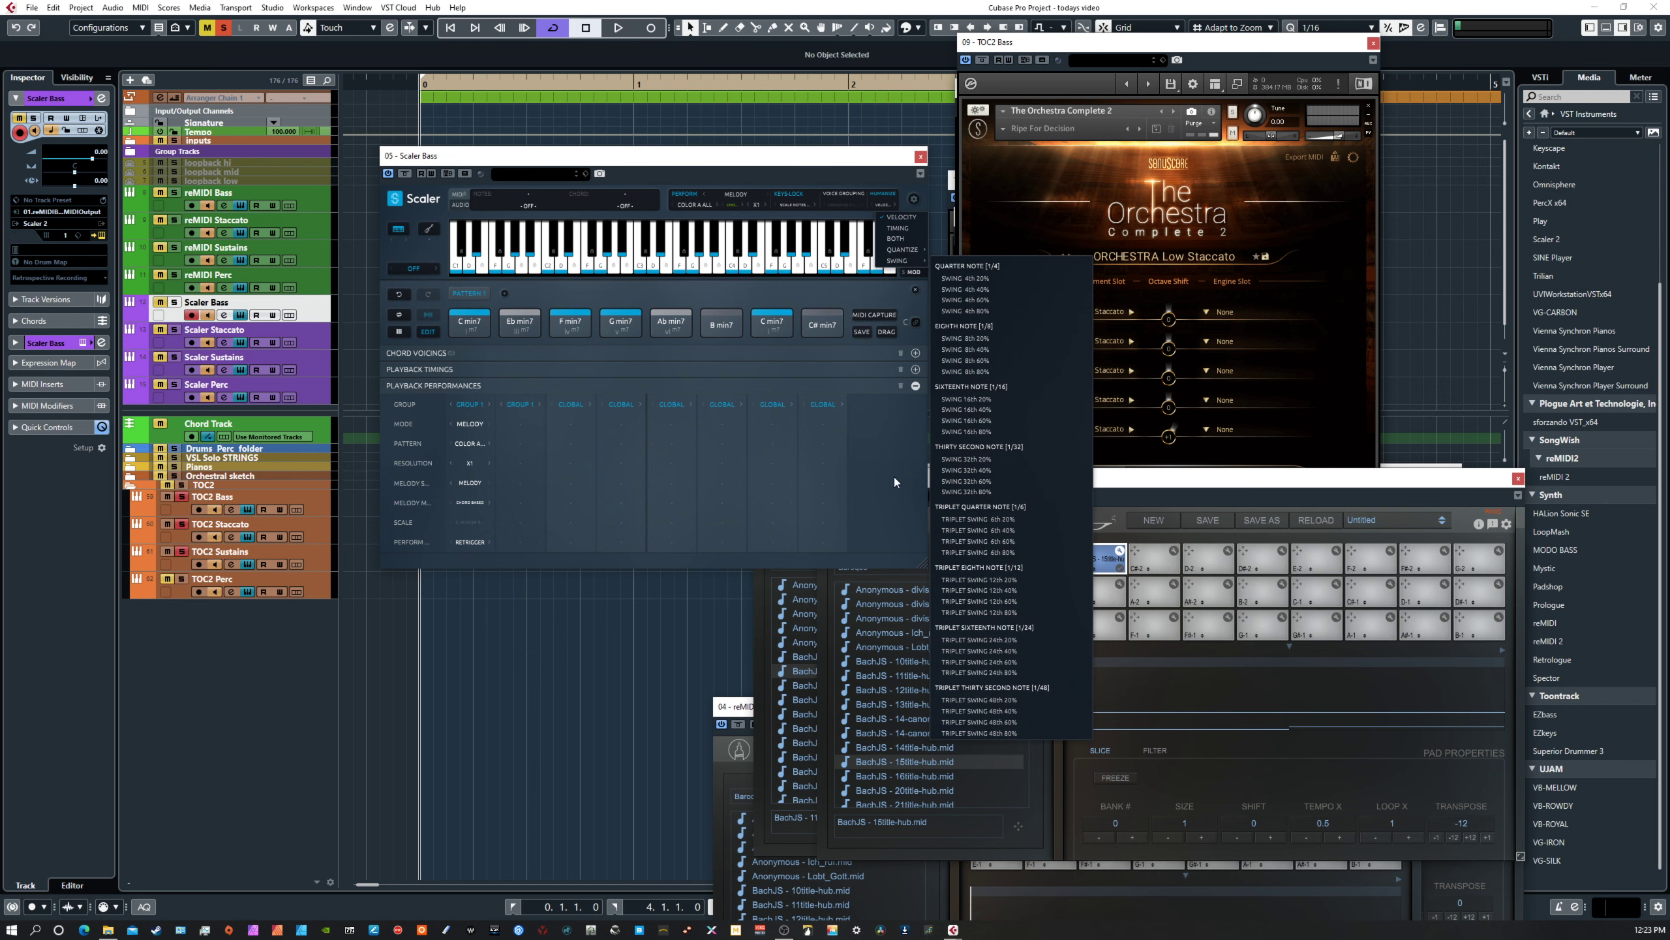
left_click(689, 154)
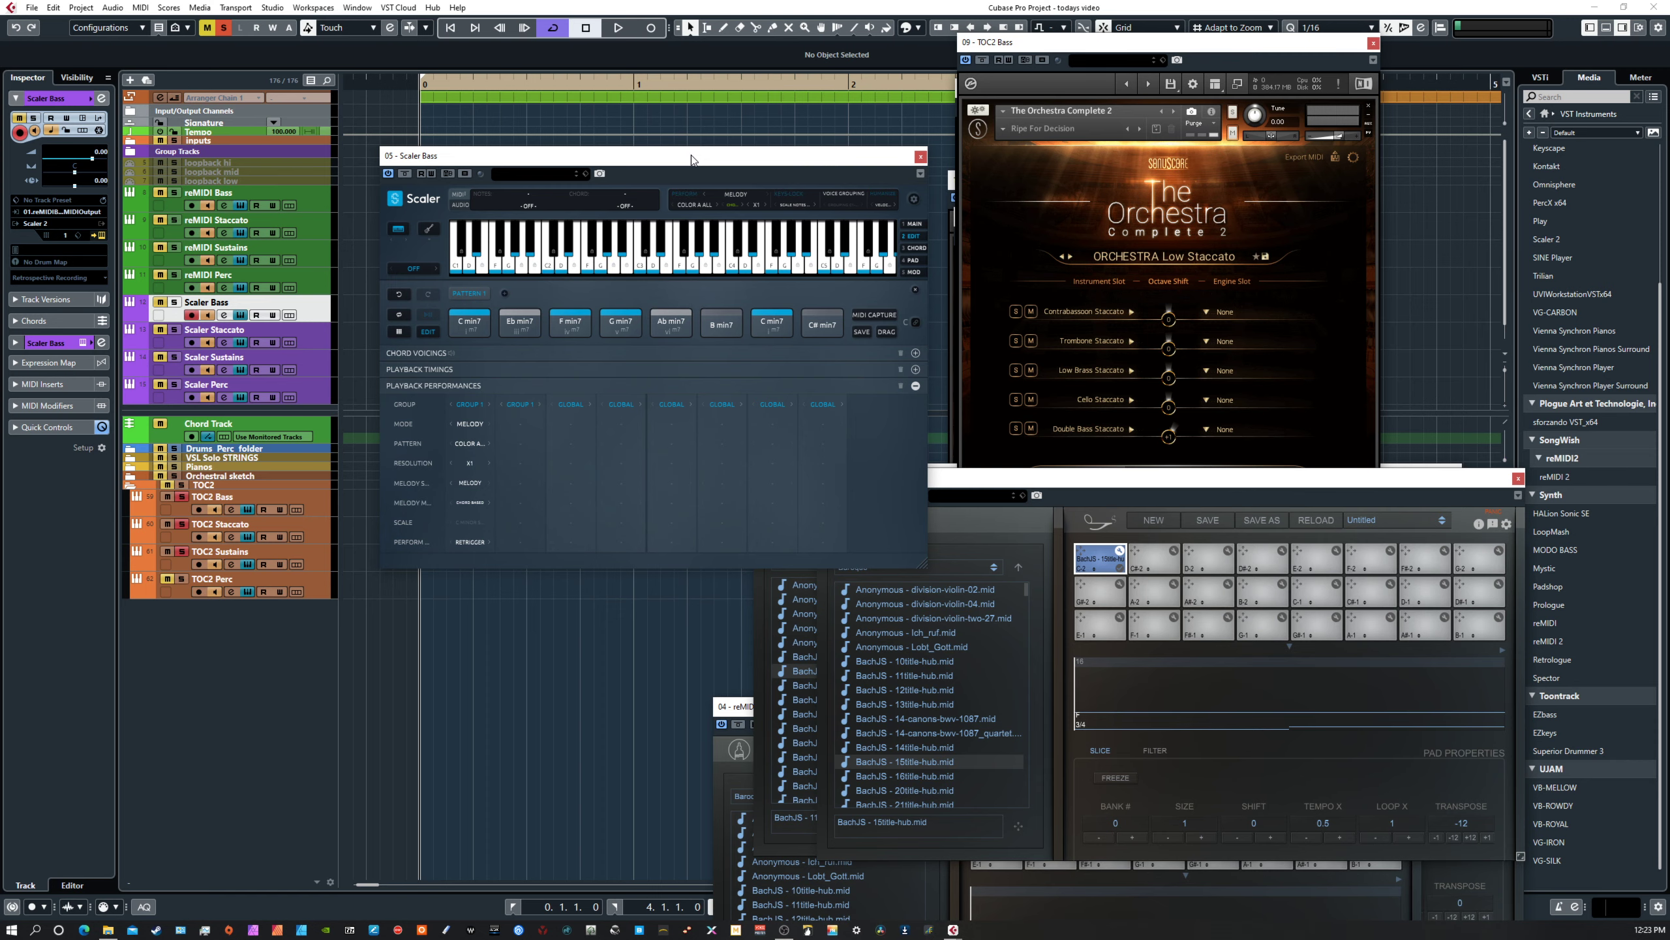
Reposition the Scaler Bass window beside TOC2 Bass and the reMIDI Bass window closer beneath them.
left_click_drag(690, 154, 525, 80)
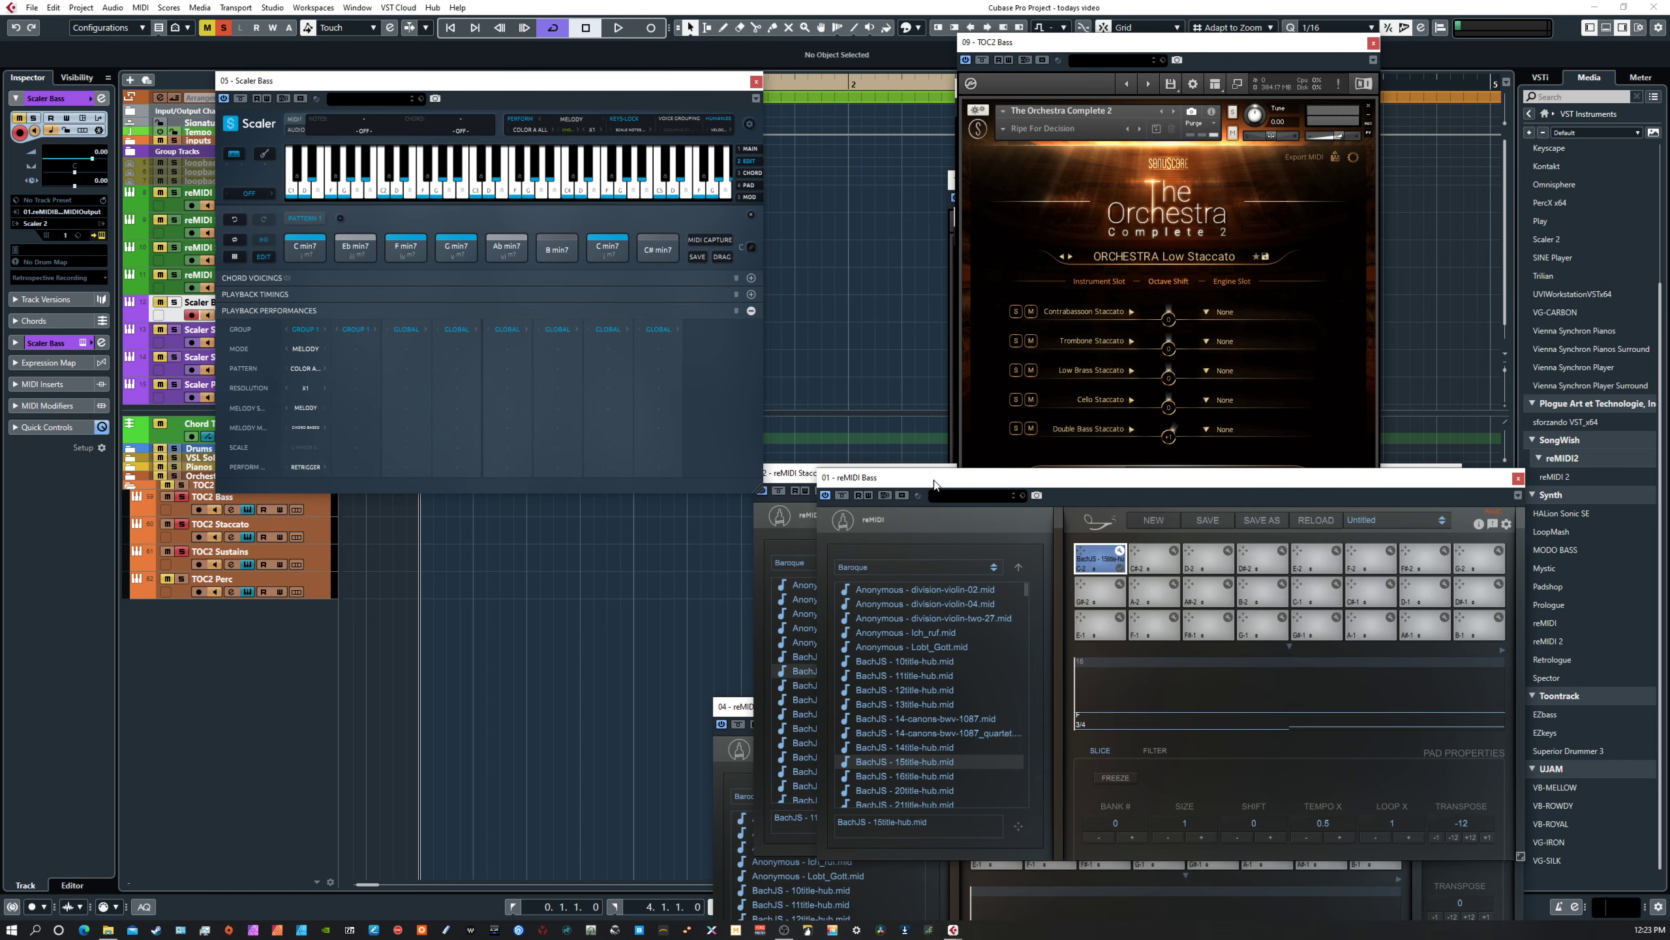
left_click_drag(934, 482, 931, 448)
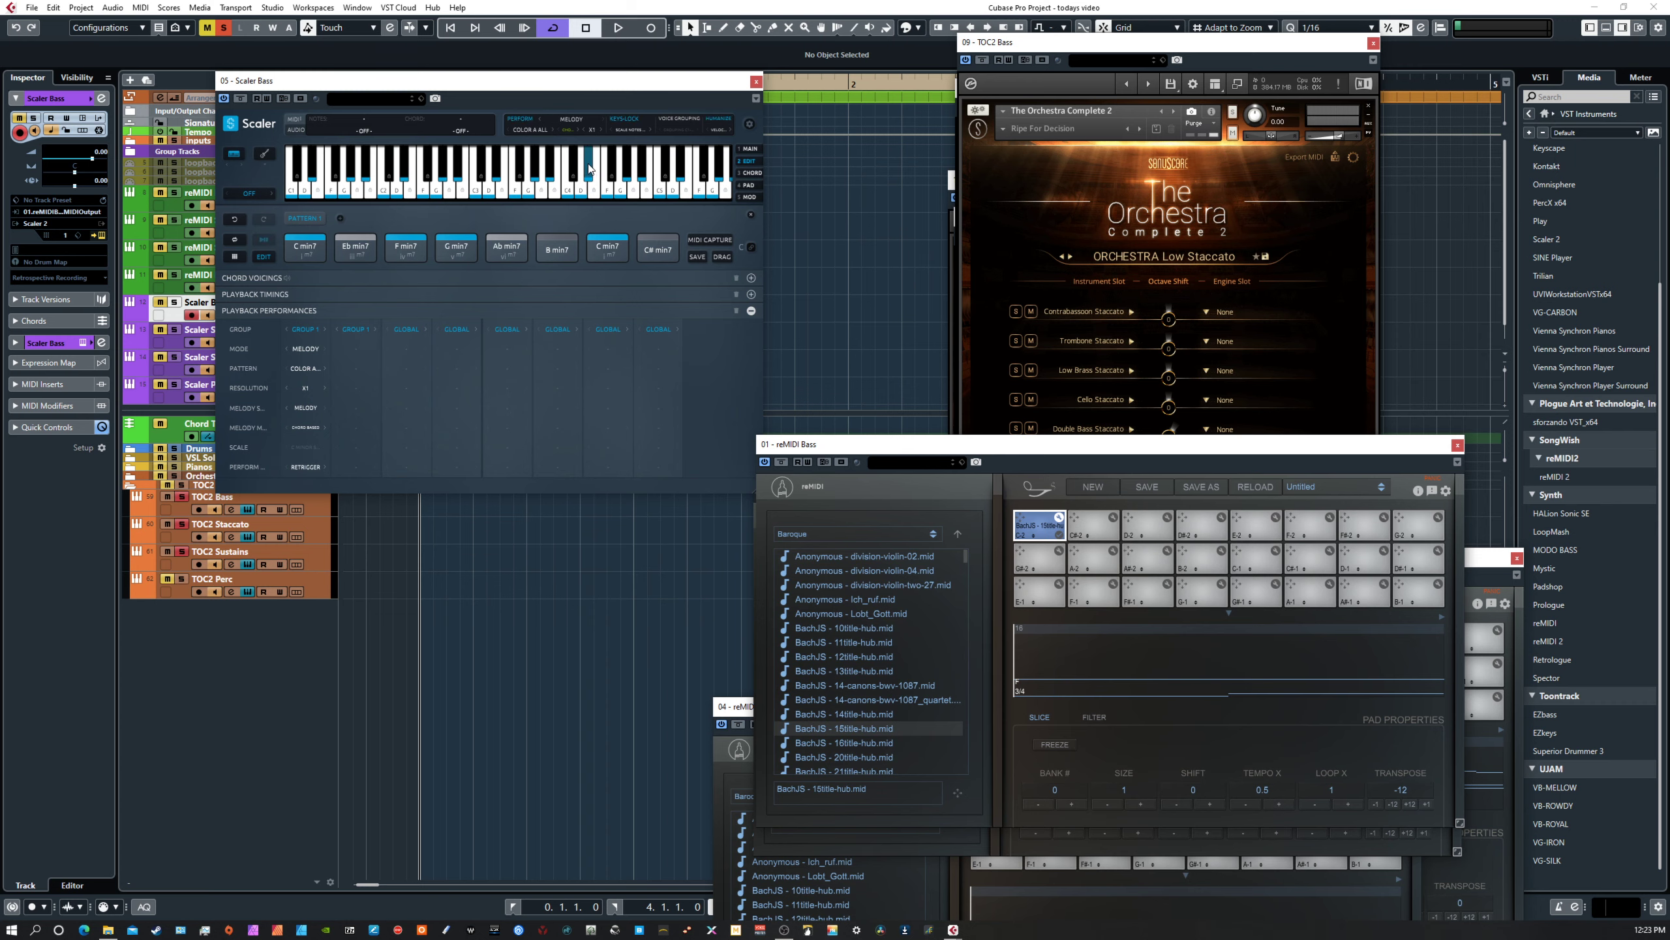
left_click_drag(552, 83, 701, 140)
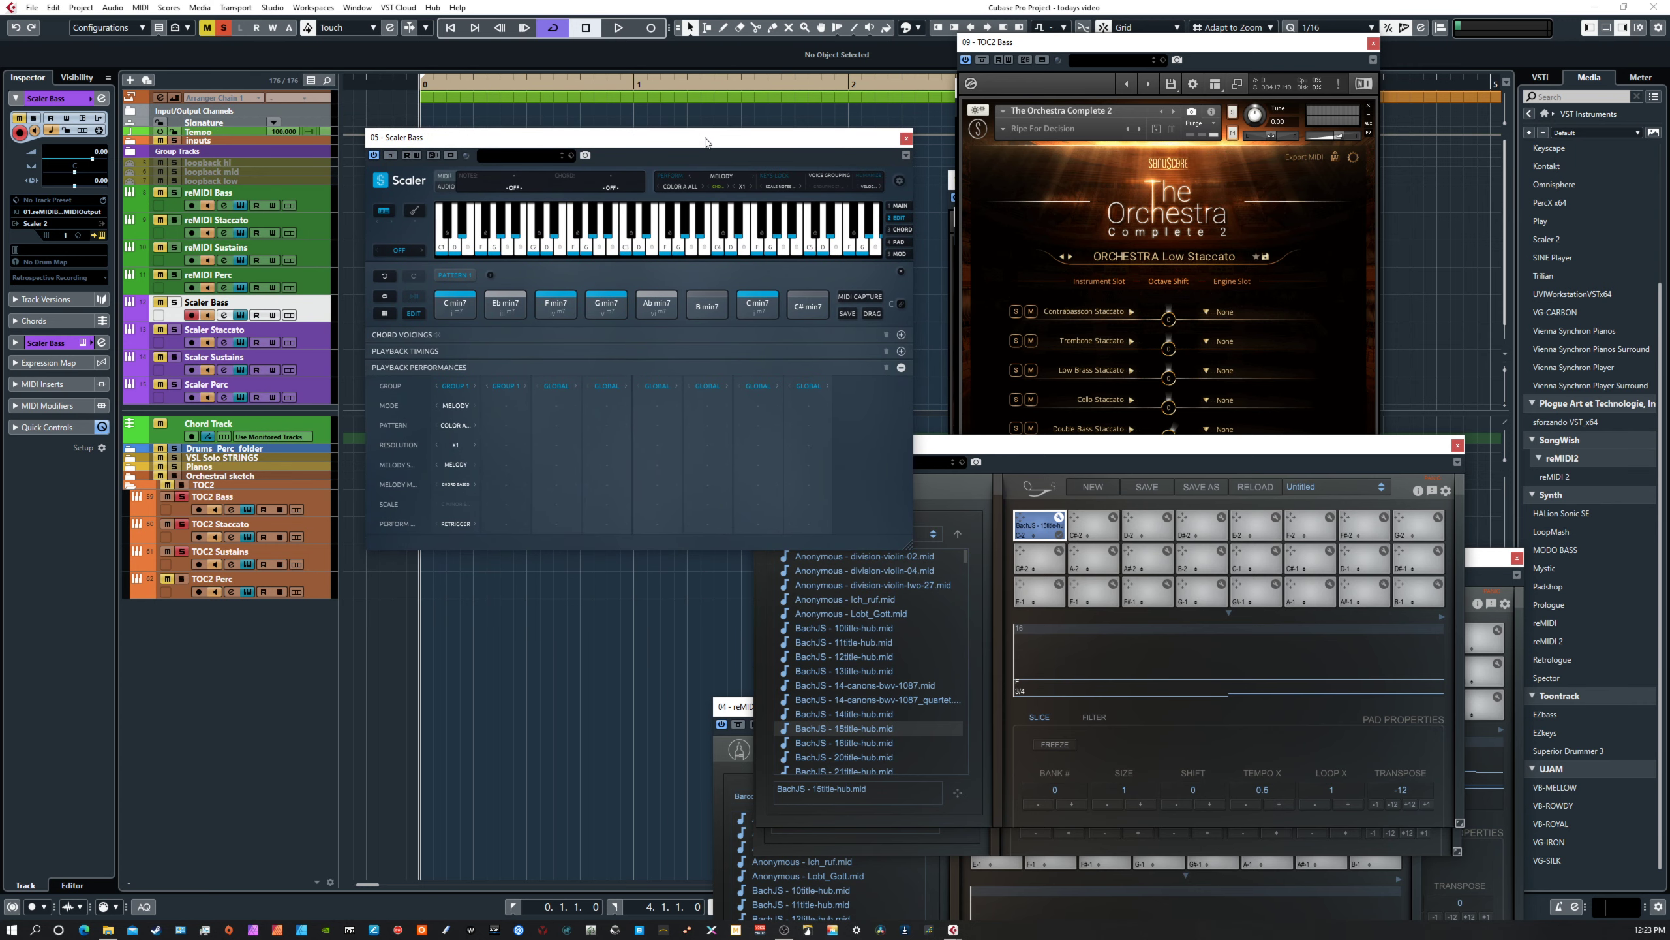